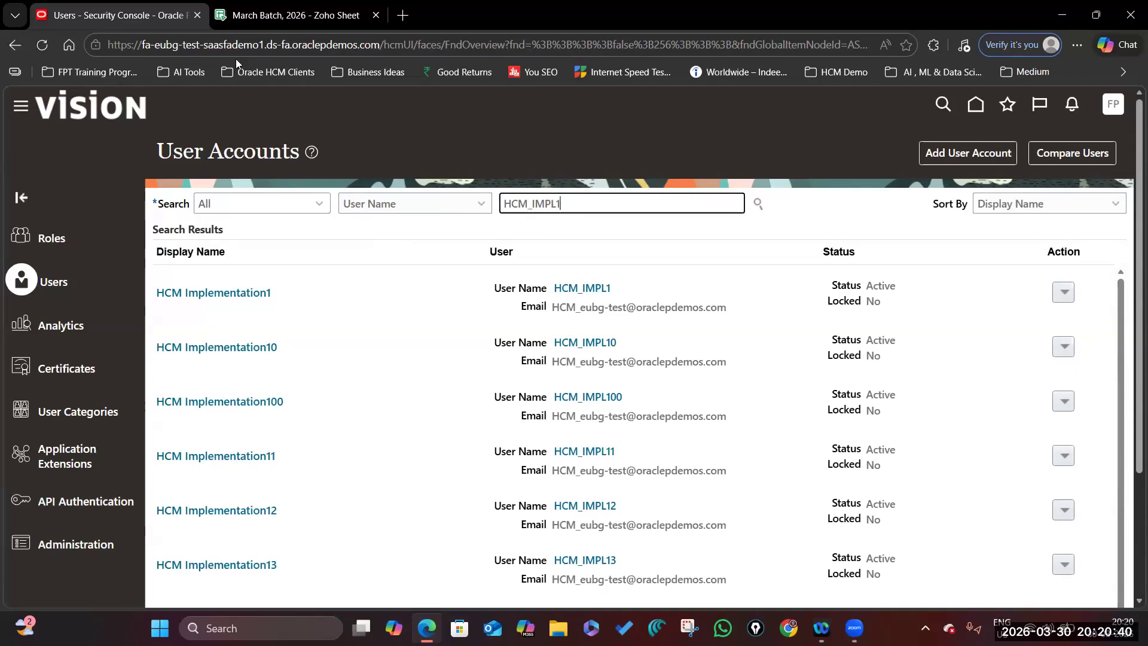
# Switch to the March Batch, 2026 spreadsheet showing item 27, HCM user creation.
pyautogui.click(295, 15)
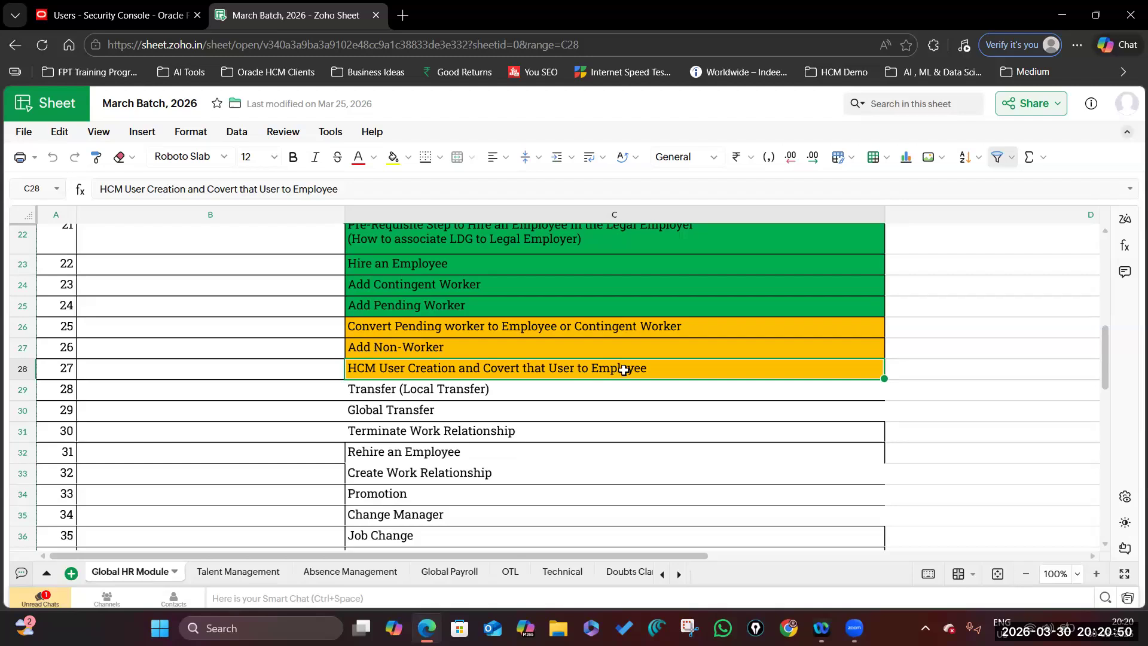
# Insert 'Implementation' before 'User' in task C28, then return to the Security Console.
pyautogui.click(591, 392)
pyautogui.click(600, 370)
pyautogui.doubleClick(548, 367)
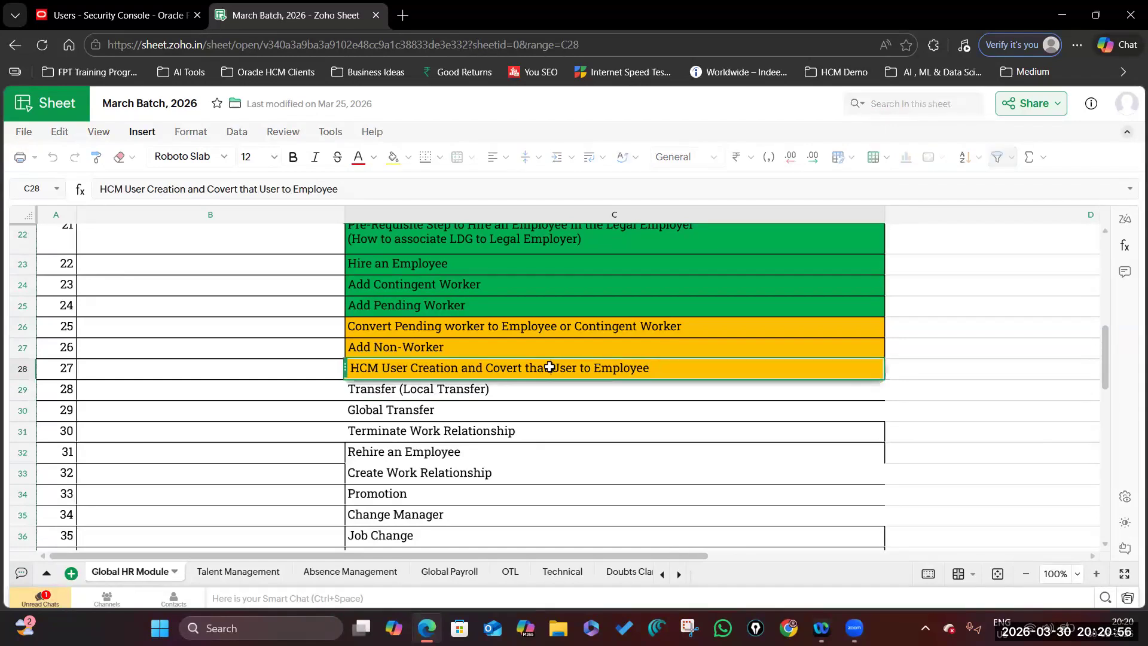
pyautogui.write('Implementation')
pyautogui.press('Return')
pyautogui.press('Return')
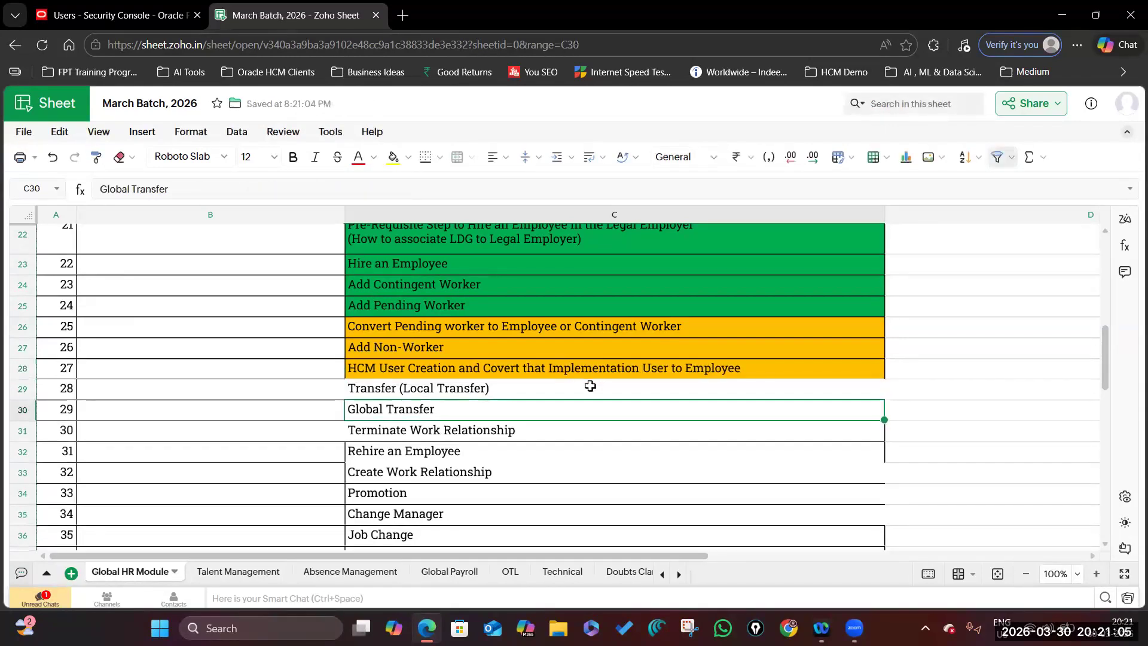
pyautogui.click(695, 365)
pyautogui.hotkey('ctrl', 'shift', 'Tab')
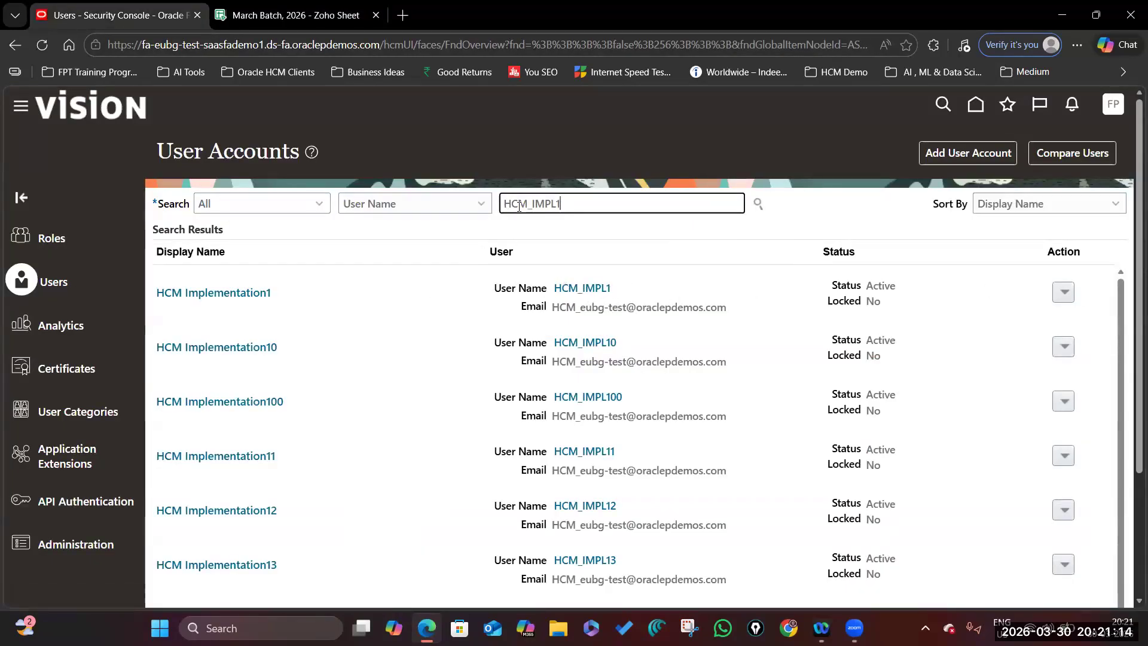
# Copy the HCM_IMPL1 user into a new account and review its prefilled roles.
pyautogui.hotkey('ctrl', 'a')
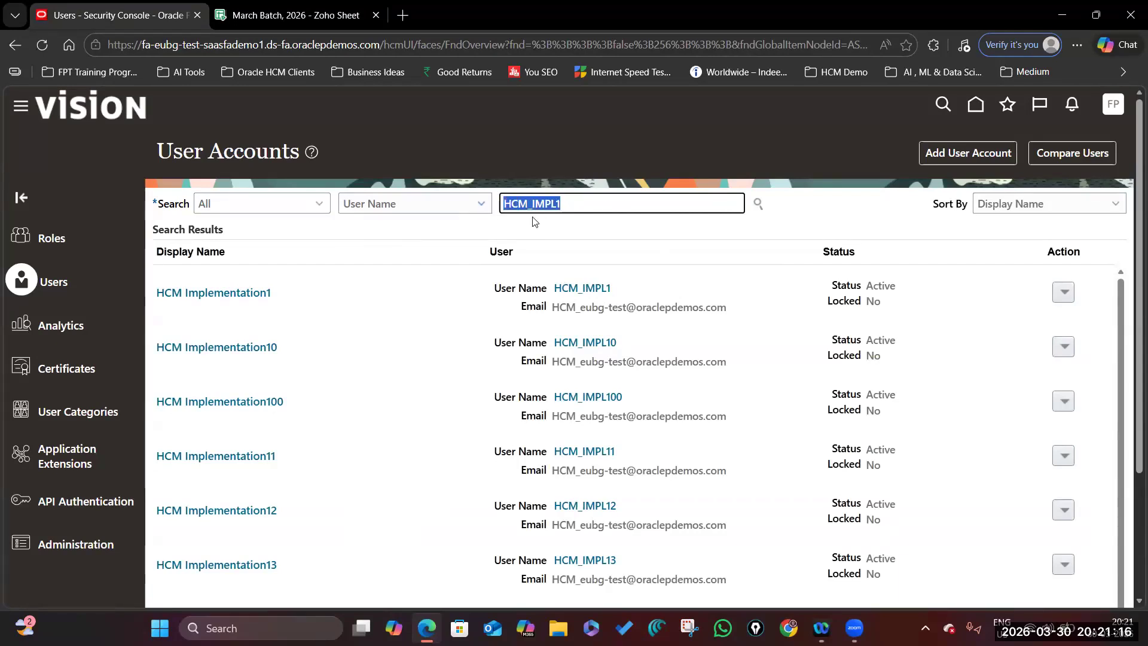
pyautogui.click(1067, 296)
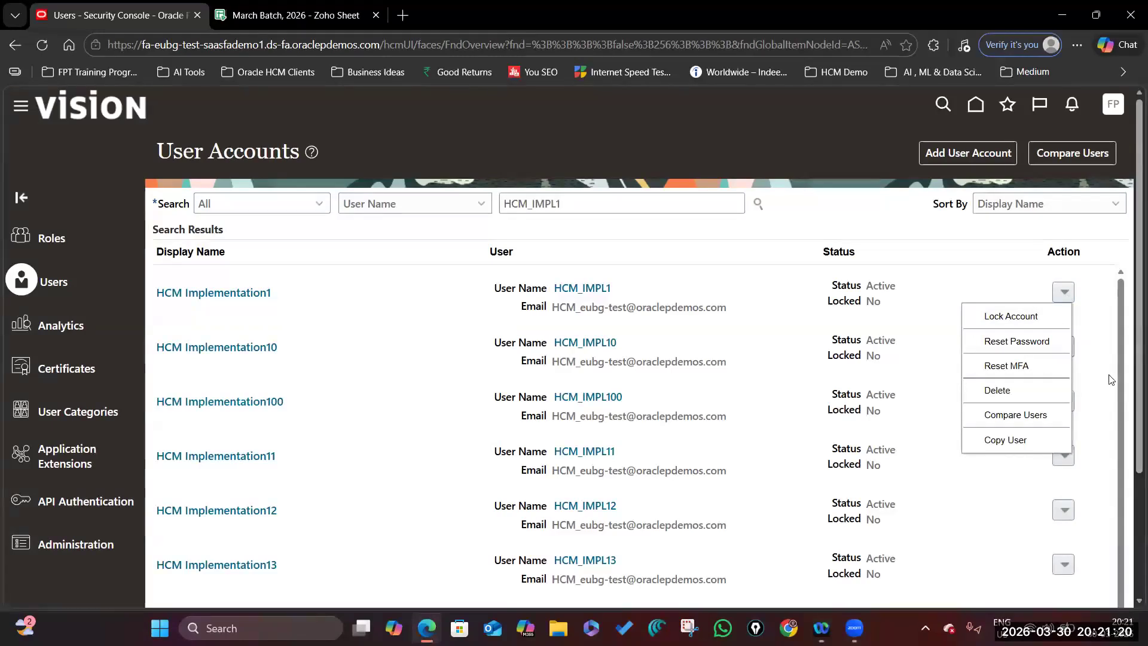
pyautogui.click(1011, 440)
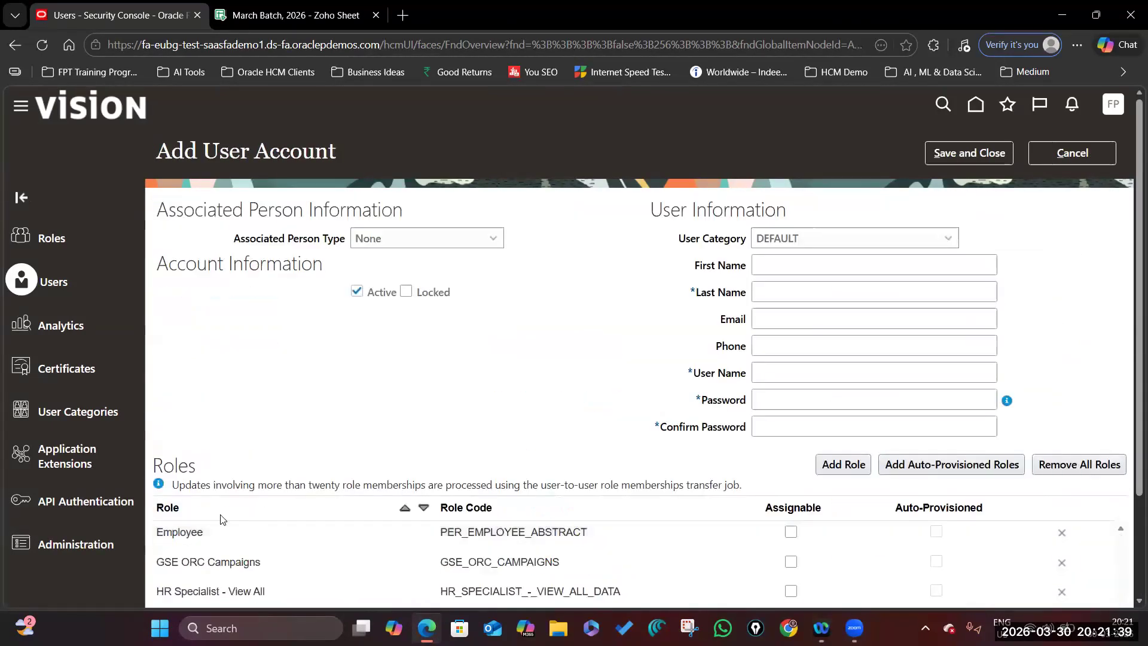
pyautogui.scroll(-6, 263, 518)
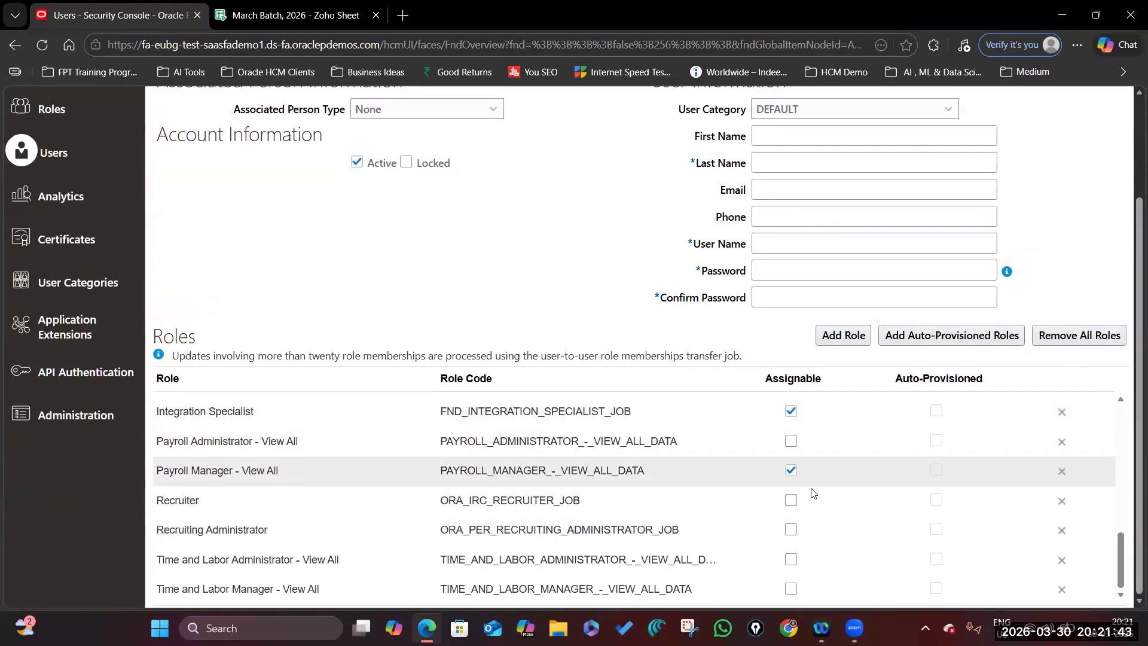
pyautogui.scroll(10, 808, 482)
pyautogui.scroll(2, 809, 485)
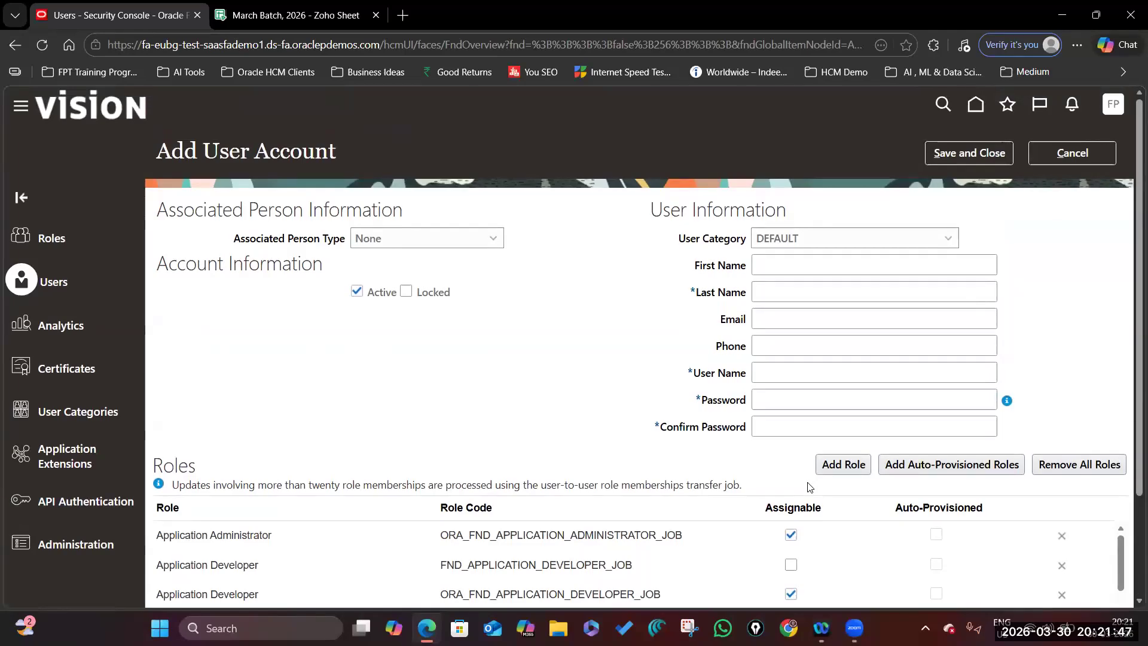
pyautogui.scroll(-3, 808, 487)
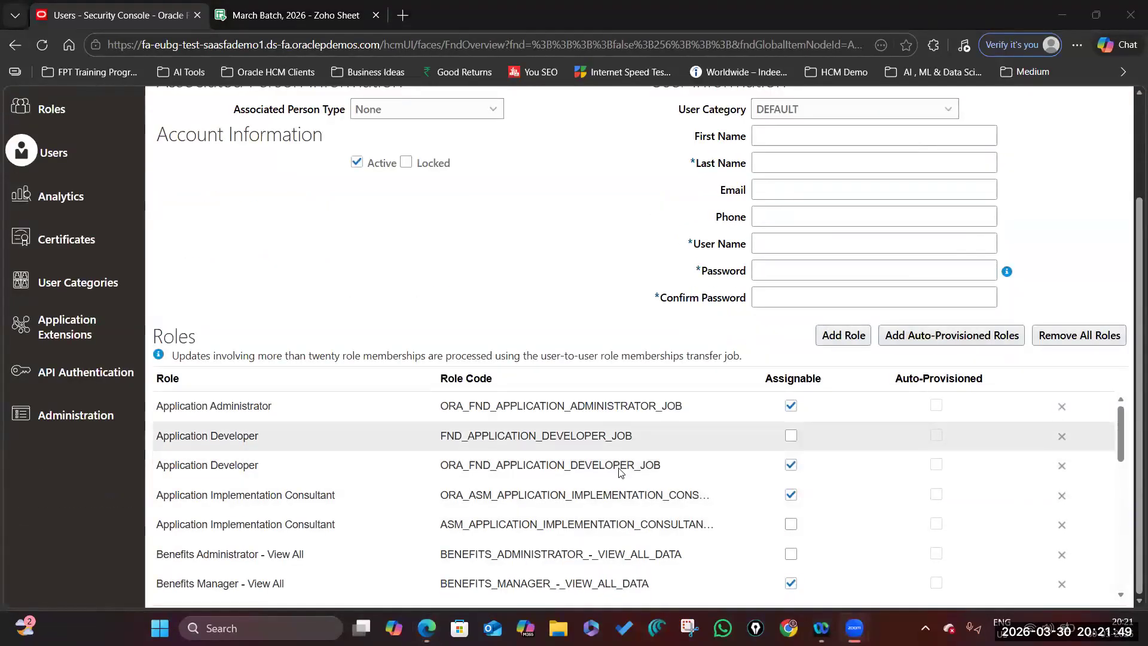
pyautogui.scroll(-5, 620, 472)
pyautogui.scroll(8, 666, 487)
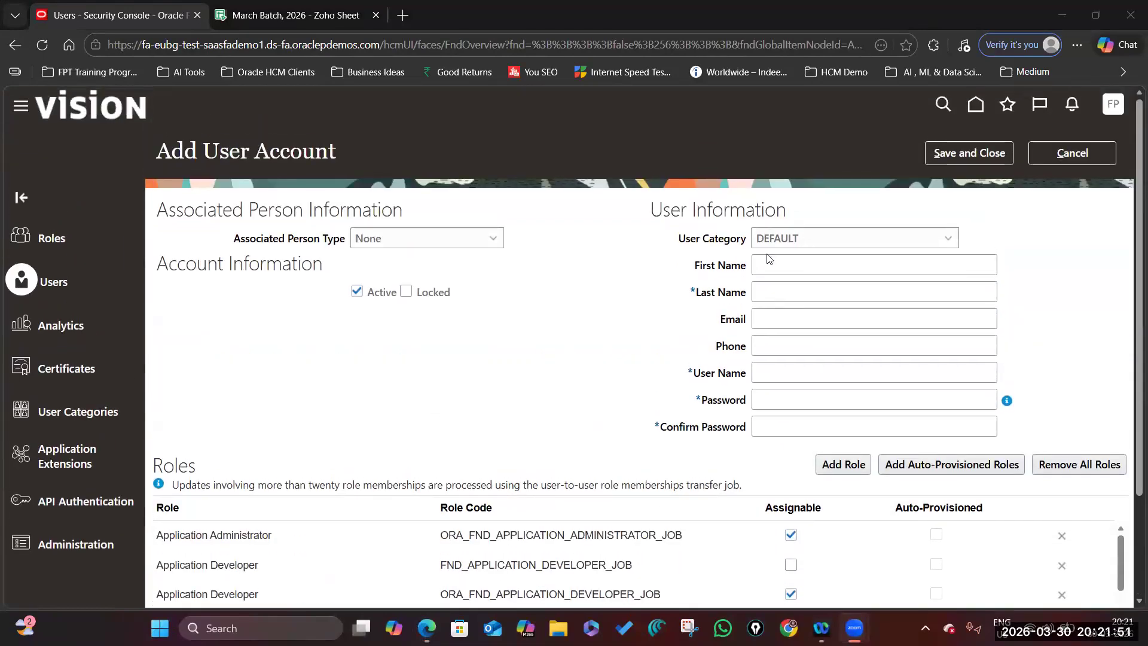
# Enter the user's first name and last name 'Consultant' so the user name fills in.
pyautogui.click(776, 260)
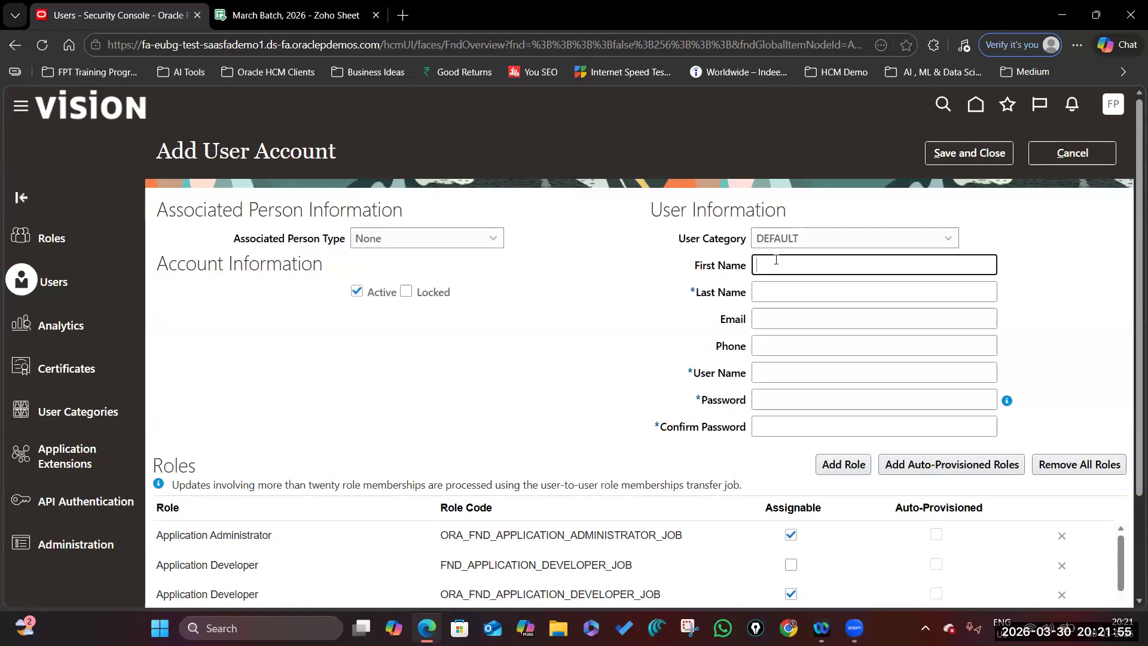
pyautogui.write('Jhansi')
pyautogui.click(764, 291)
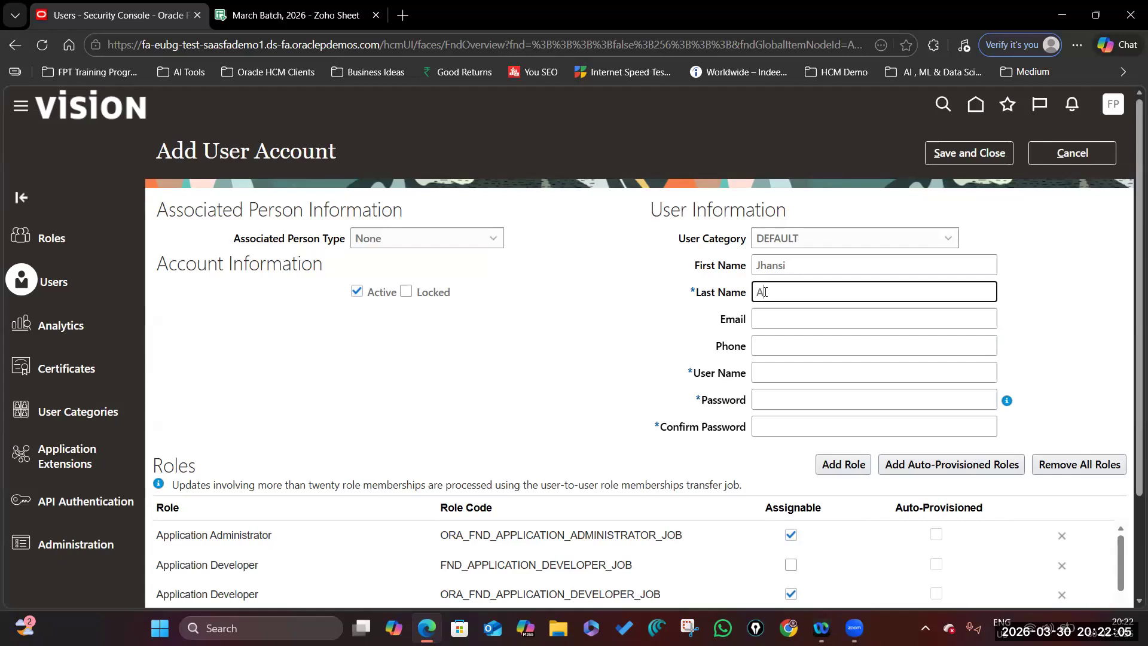
pyautogui.press('BackSpace')
pyautogui.write('HCM Consultant')
pyautogui.click(827, 272)
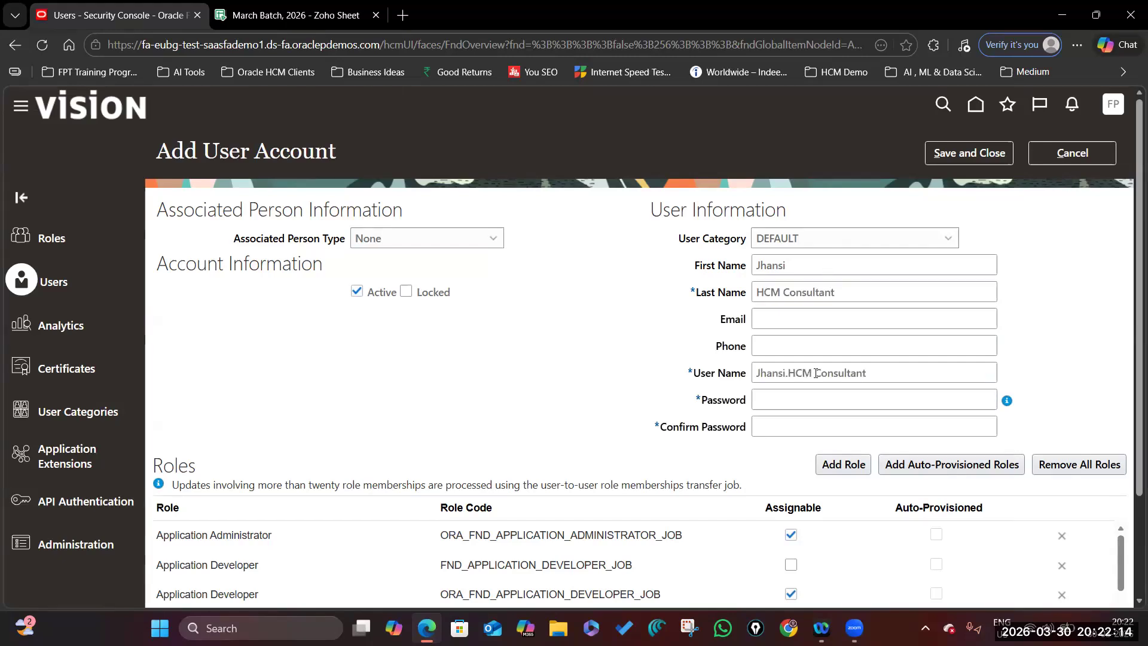
pyautogui.click(787, 293)
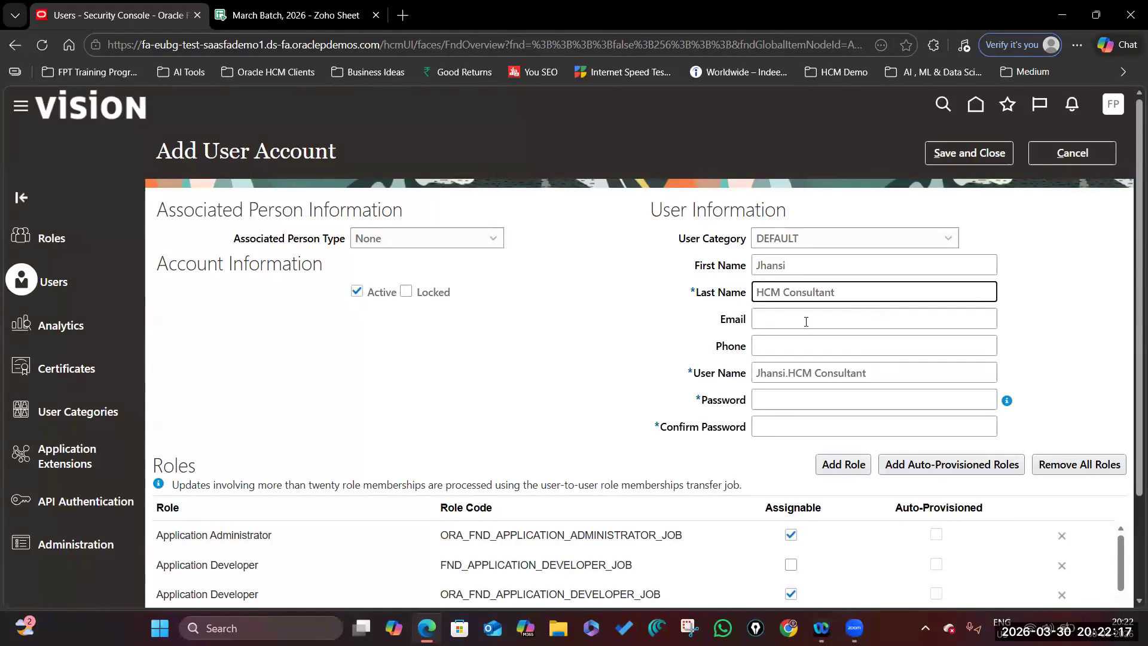
pyautogui.press('BackSpace')
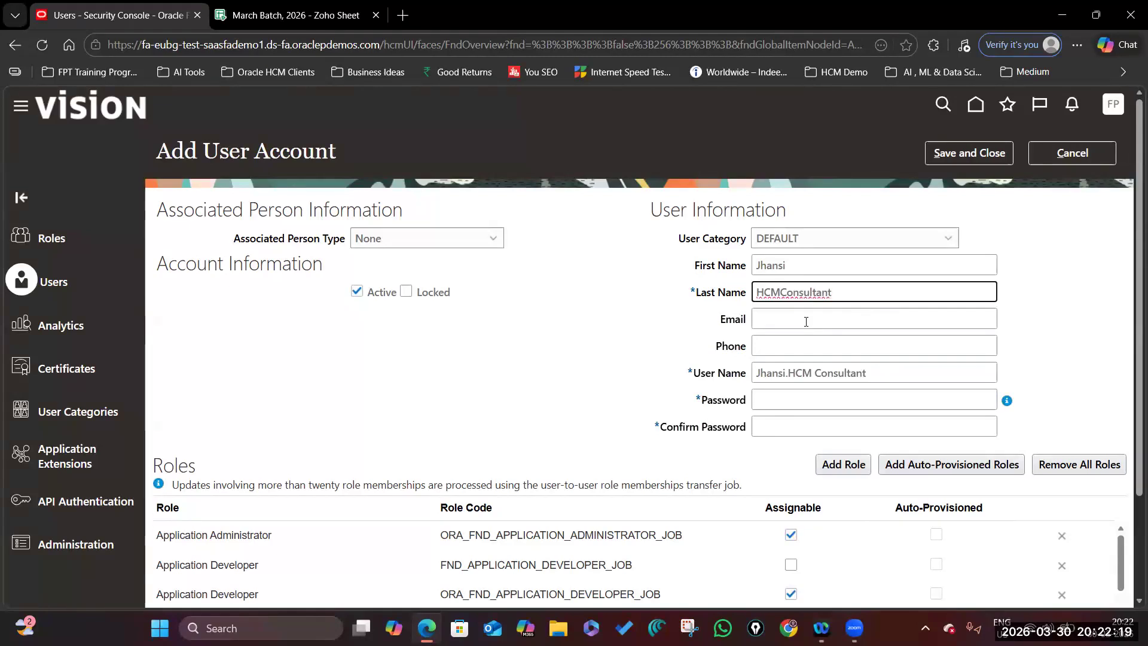
pyautogui.hotkey('shift', 'Home')
pyautogui.press('BackSpace')
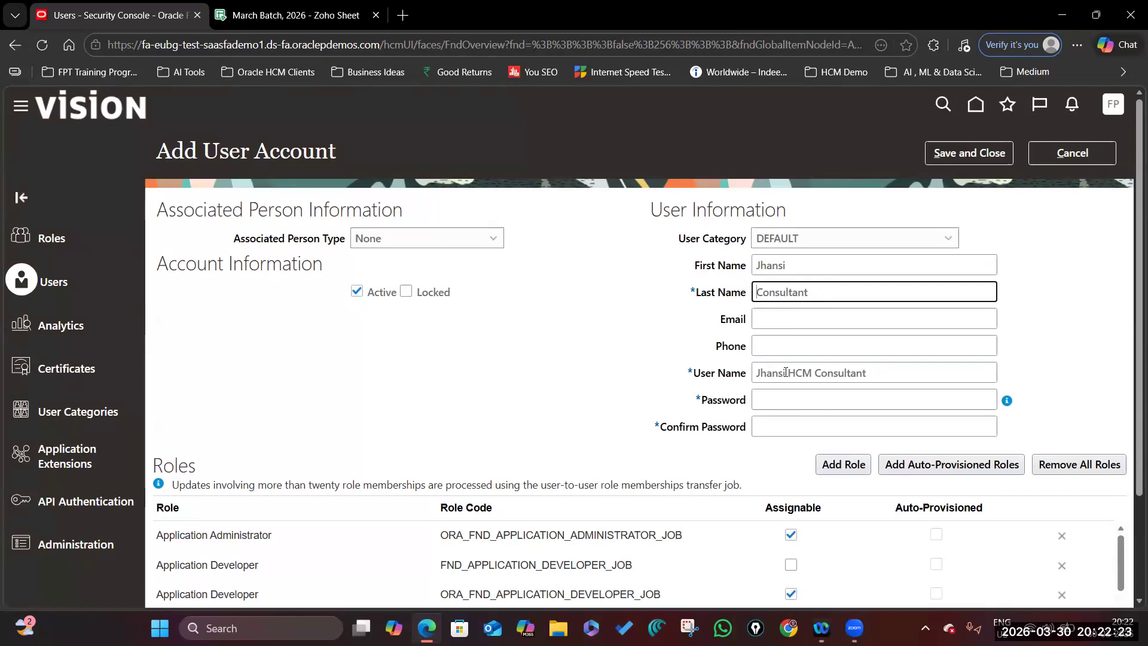
pyautogui.click(1049, 357)
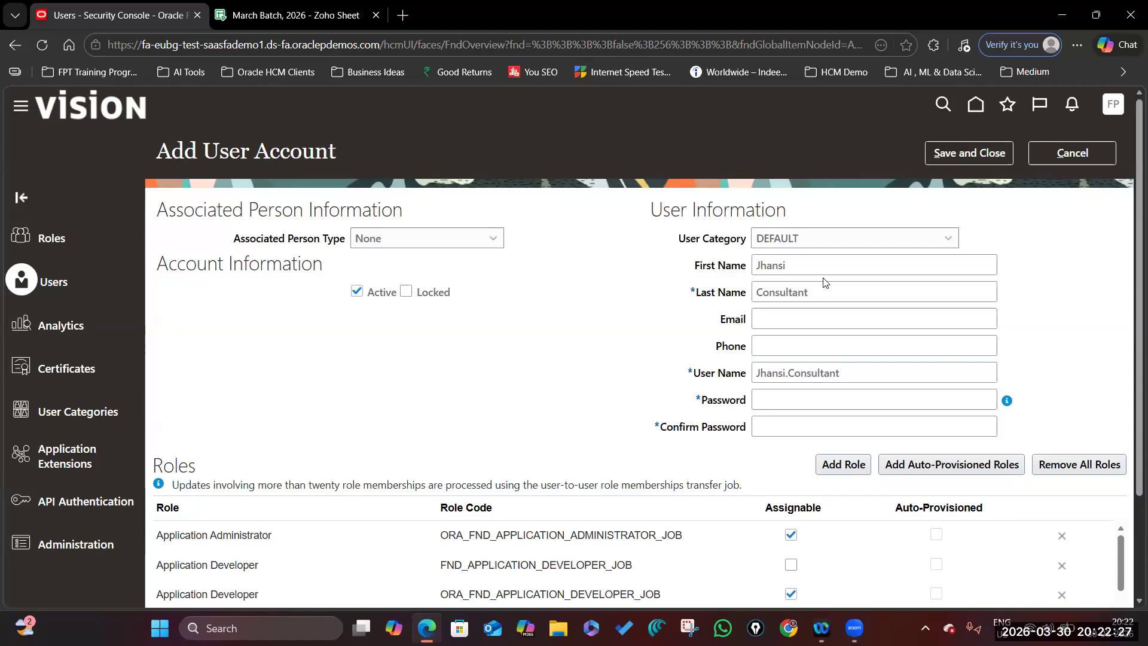
# Enter and confirm the account password, revealing it to verify the match.
pyautogui.click(779, 405)
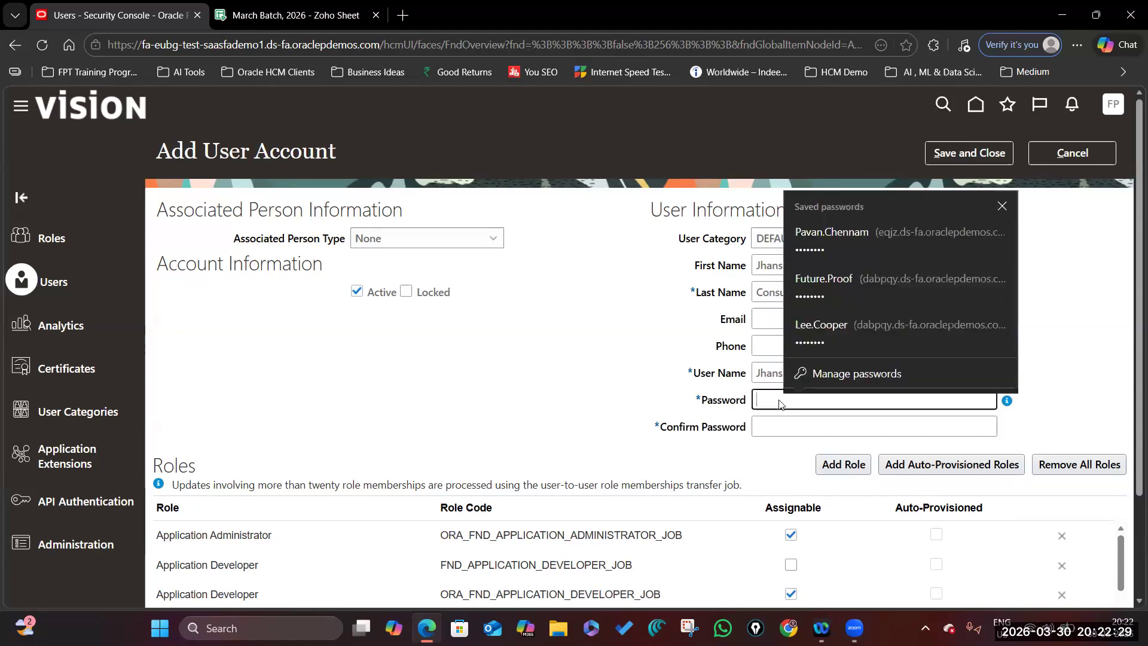
pyautogui.write('W••••••')
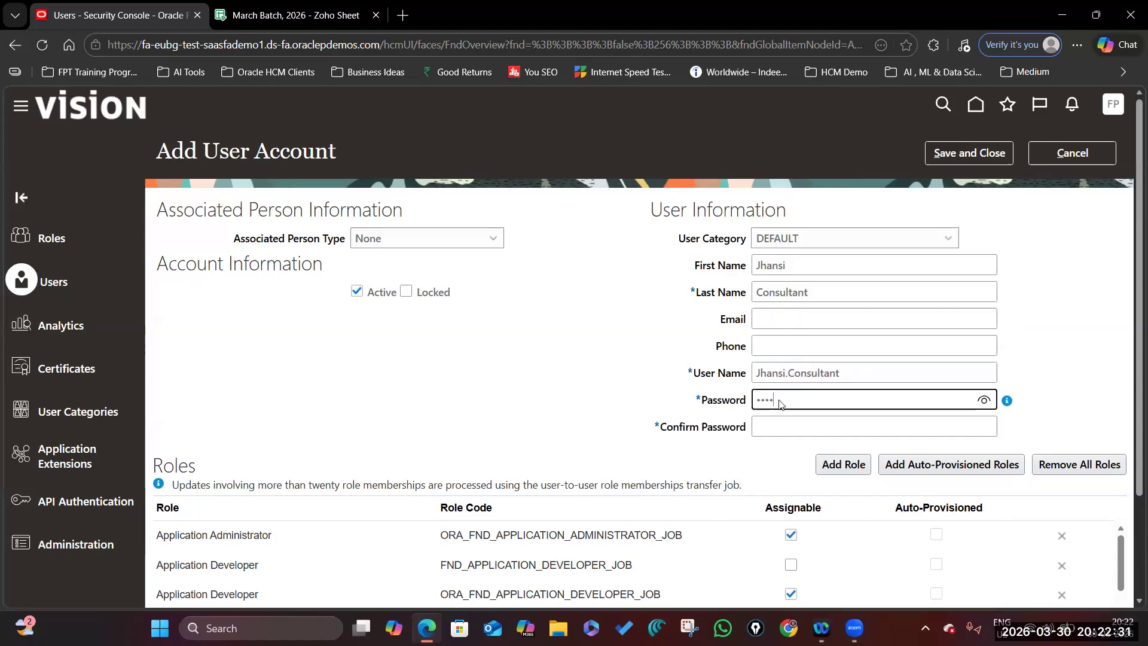
pyautogui.click(762, 417)
pyautogui.write('W•••••')
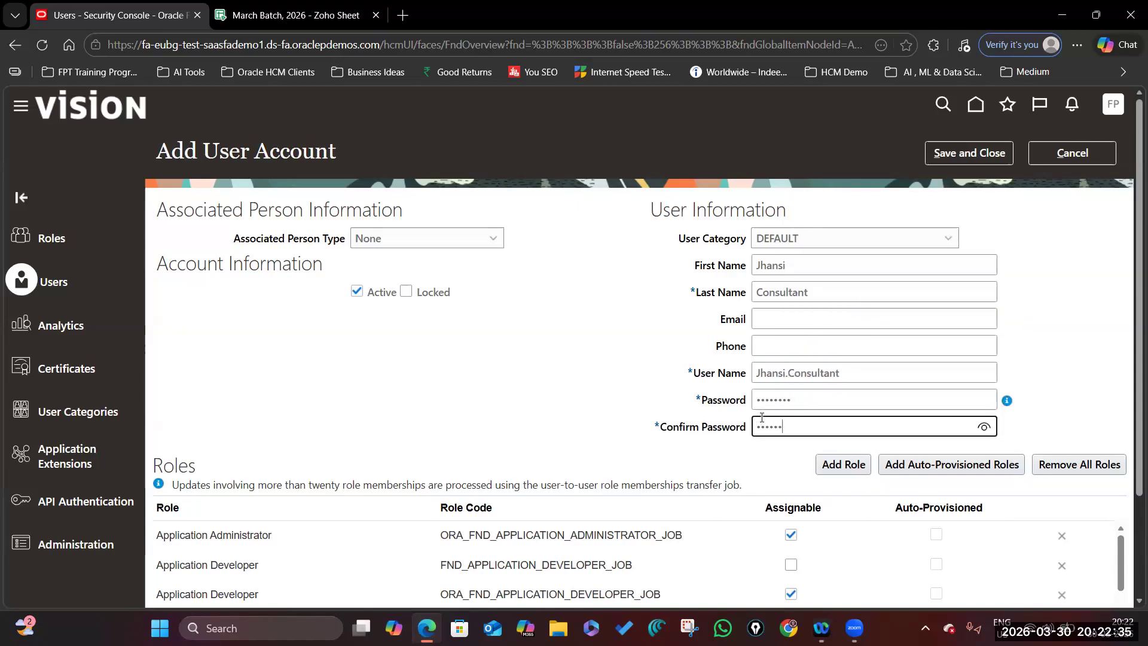
pyautogui.click(985, 427)
pyautogui.click(1055, 384)
pyautogui.scroll(-3, 758, 373)
pyautogui.scroll(3, 830, 327)
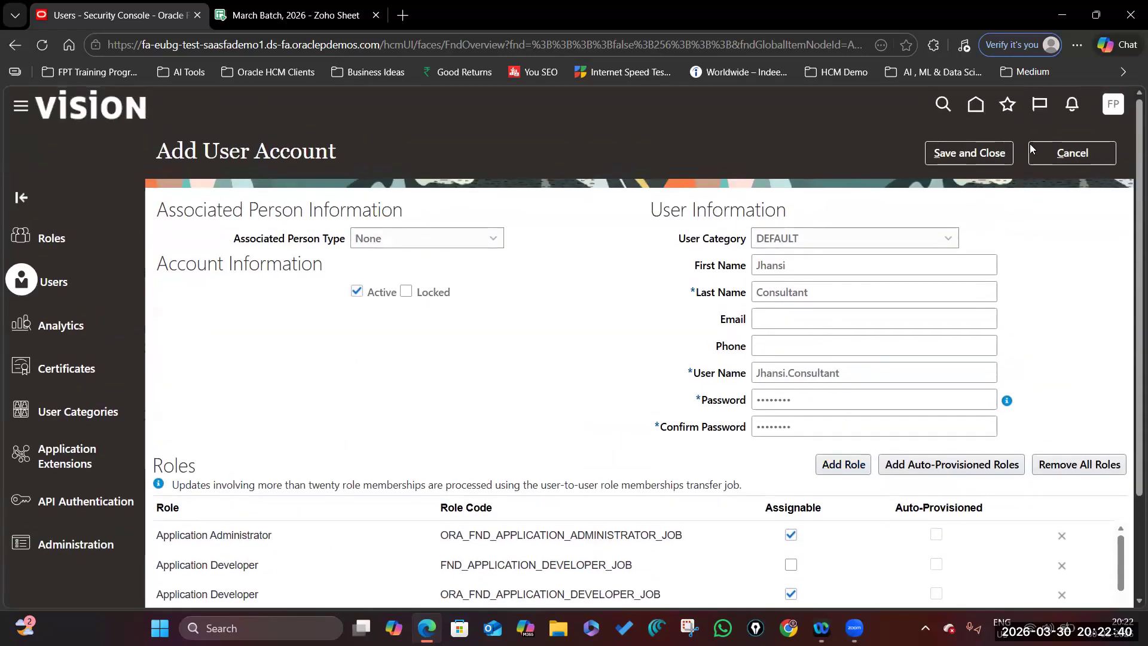
pyautogui.click(984, 150)
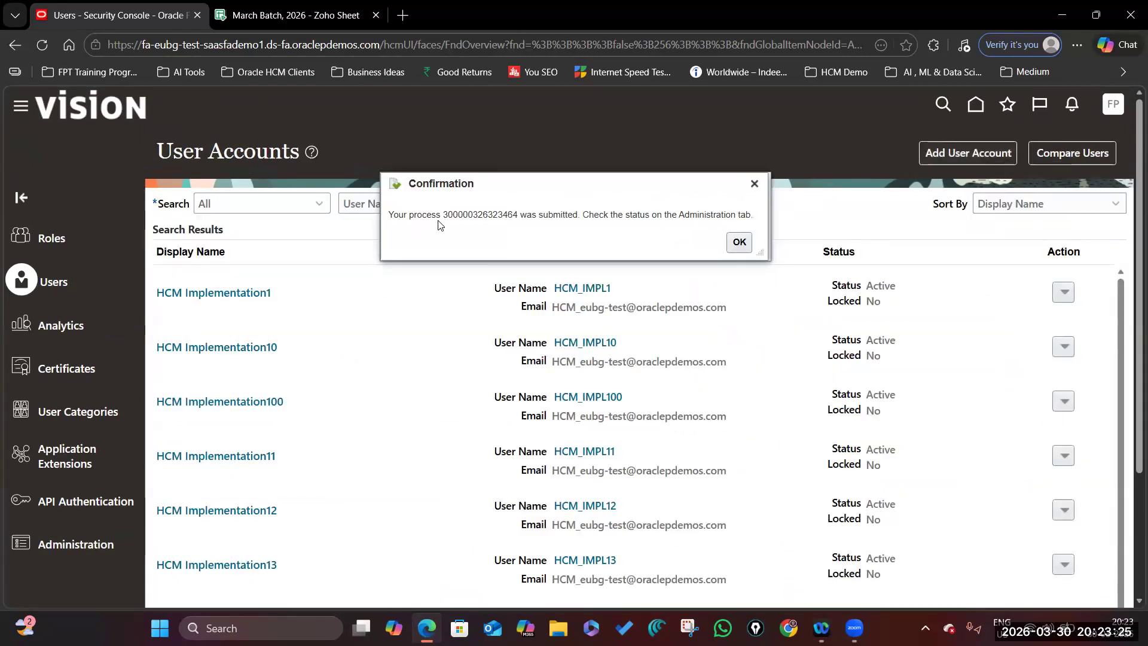
pyautogui.moveTo(440, 215); pyautogui.dragTo(574, 216)
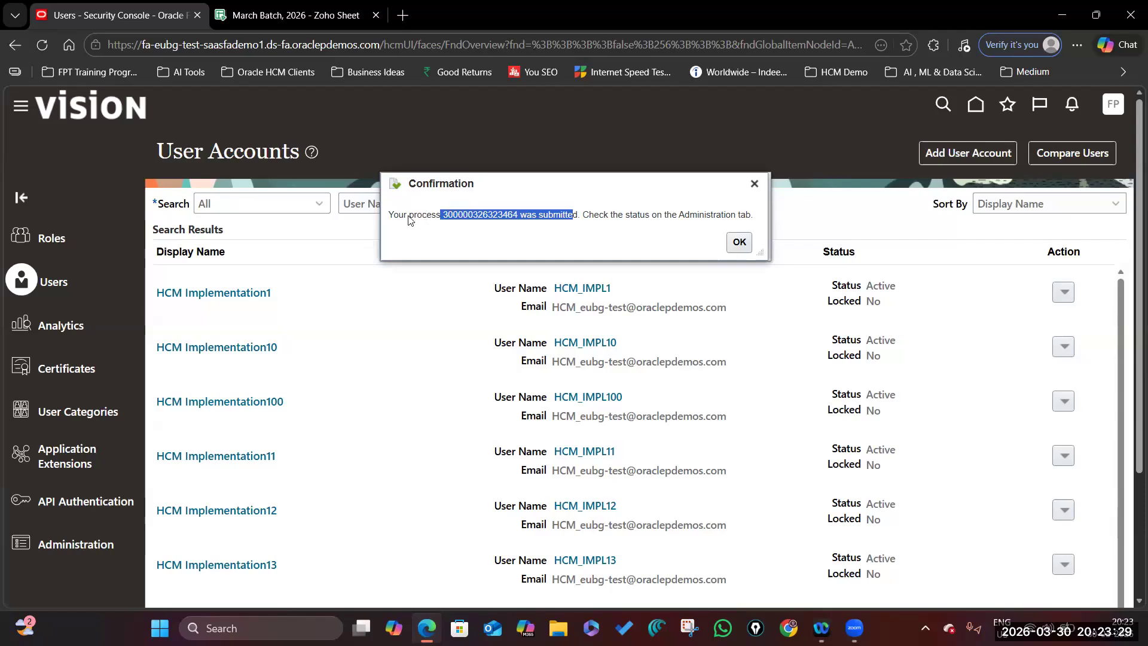
pyautogui.click(536, 222)
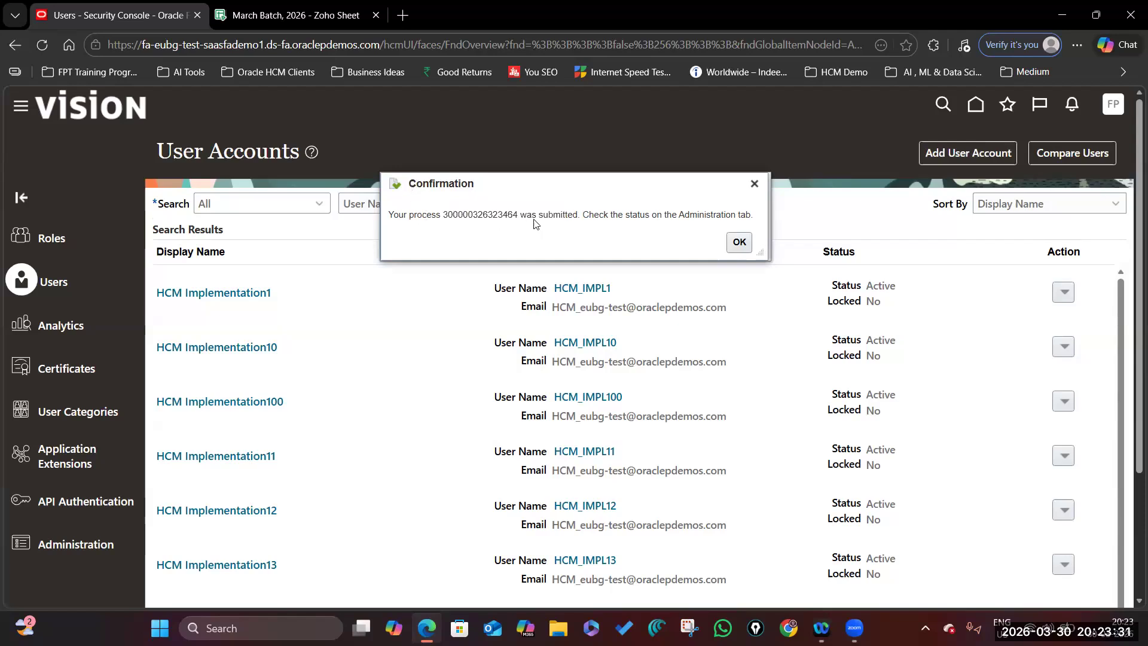
pyautogui.moveTo(579, 216); pyautogui.dragTo(395, 215)
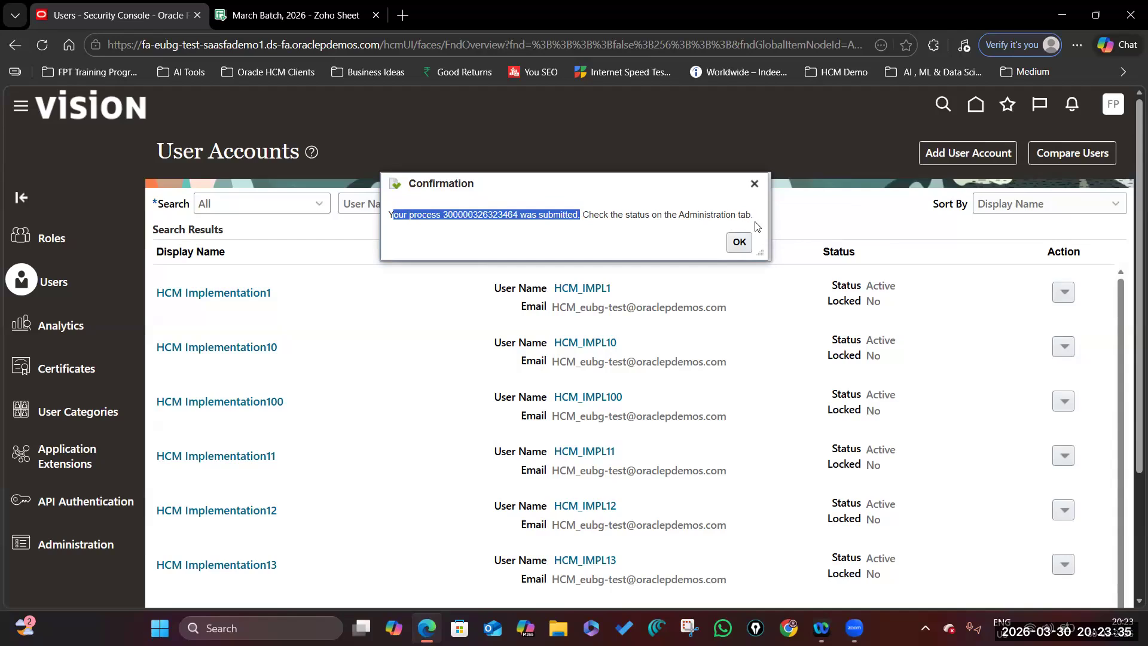
pyautogui.click(740, 242)
pyautogui.scroll(-4, 90, 417)
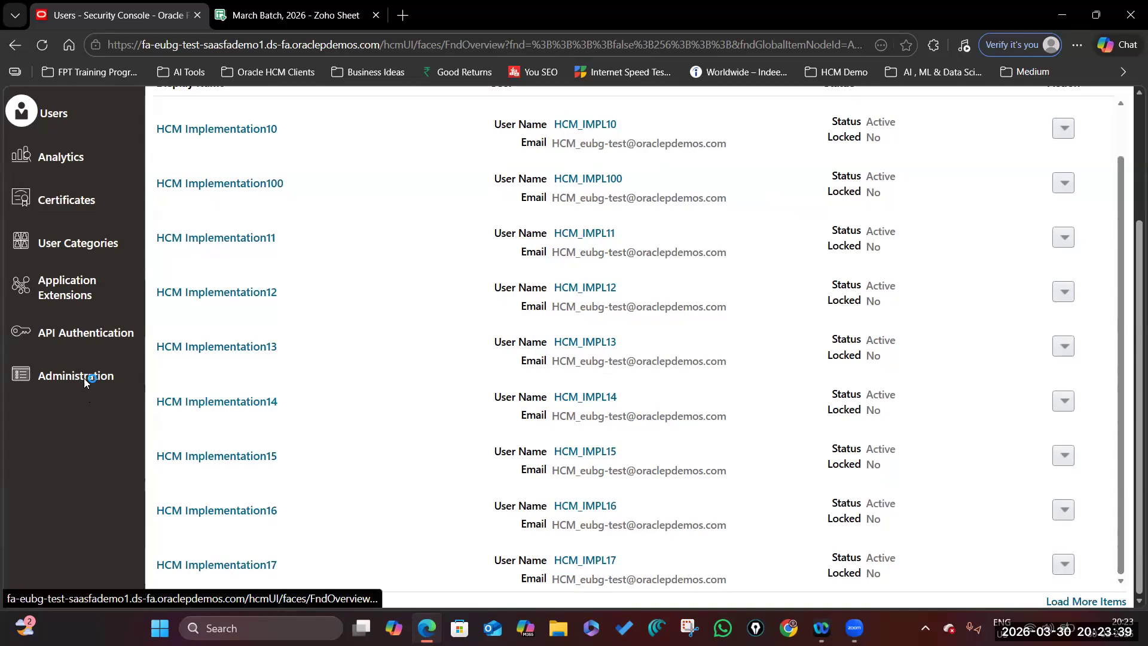
# Open User-to-User Role Membership Transfer Status and check the new consultant user's process number and status.
pyautogui.click(85, 379)
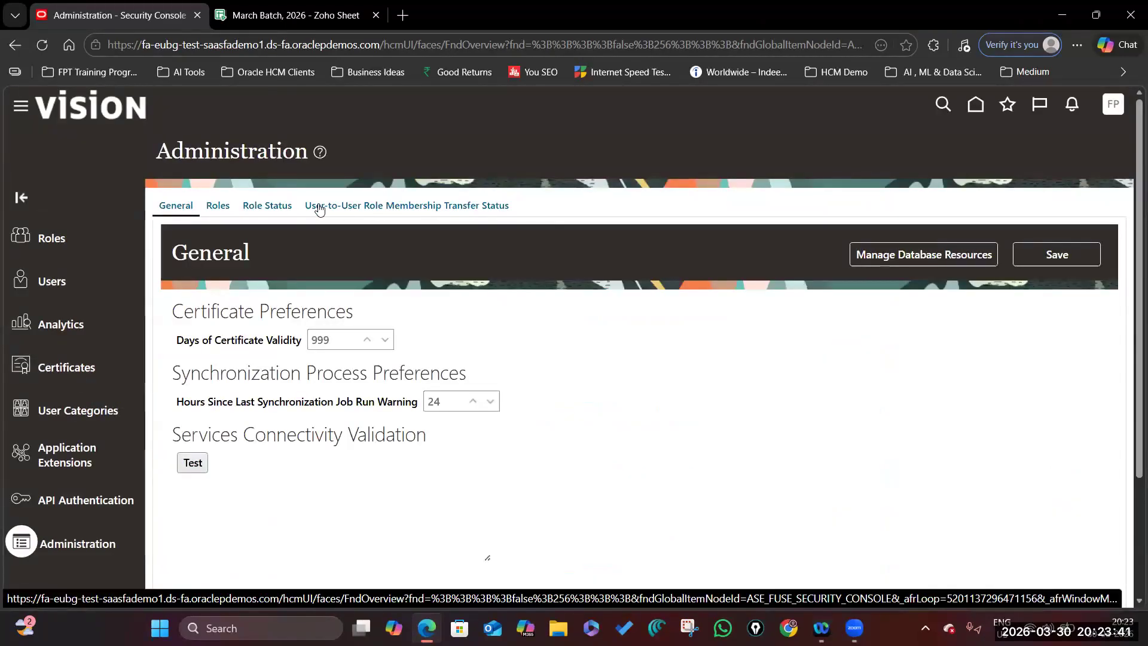
pyautogui.click(412, 209)
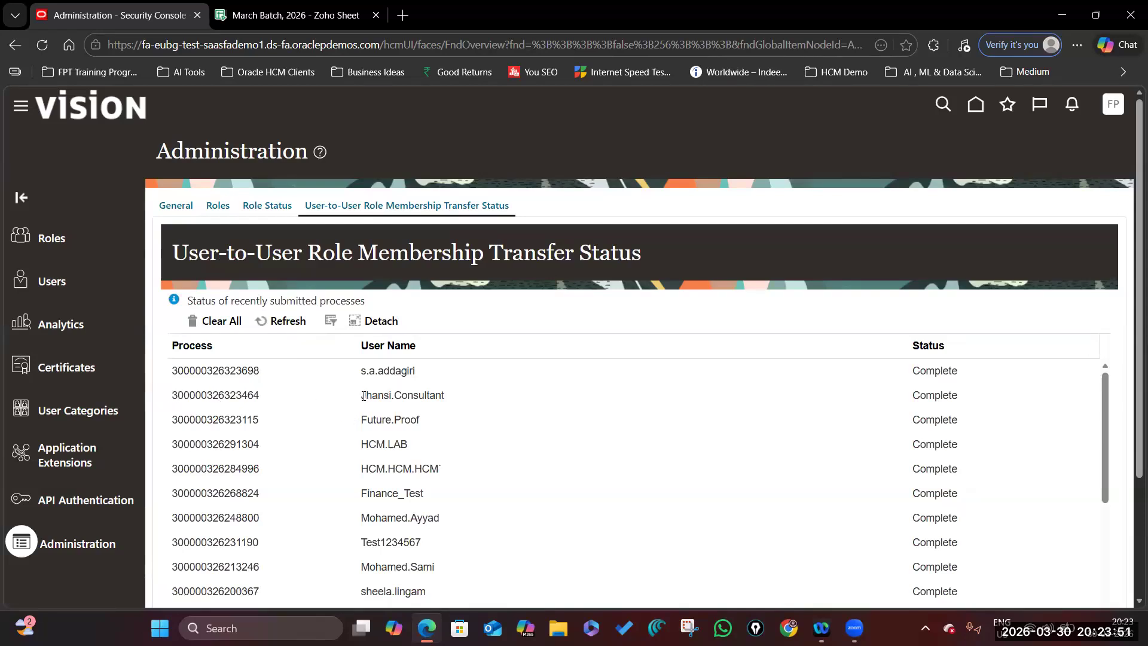
pyautogui.moveTo(361, 395); pyautogui.dragTo(449, 399)
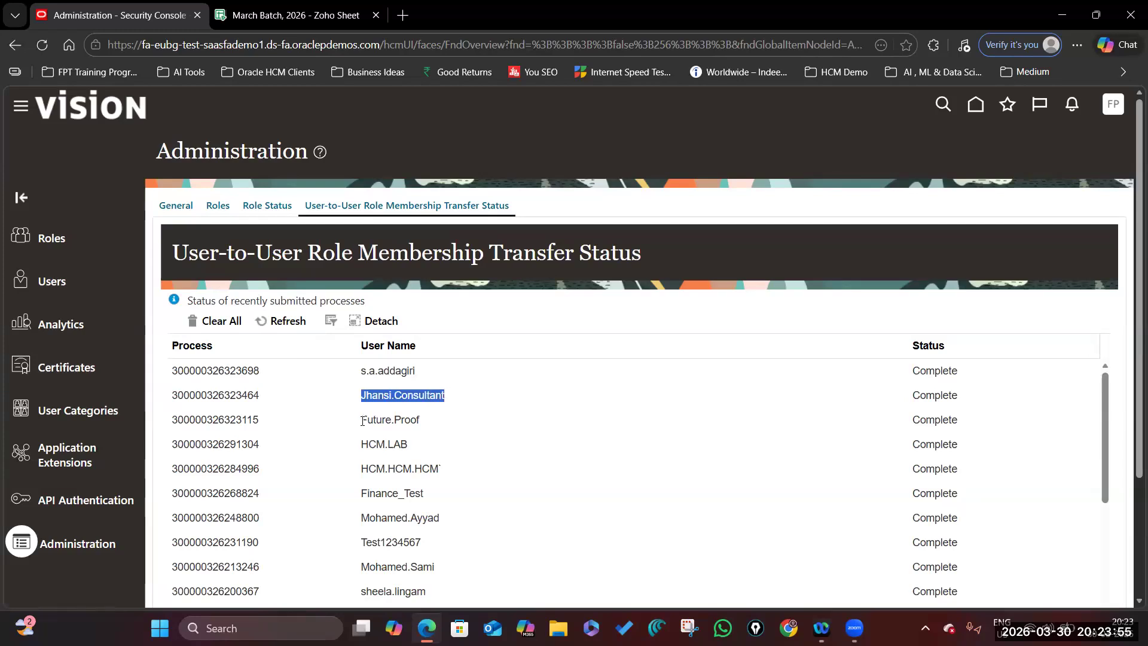
pyautogui.click(398, 416)
pyautogui.moveTo(361, 419); pyautogui.dragTo(416, 417)
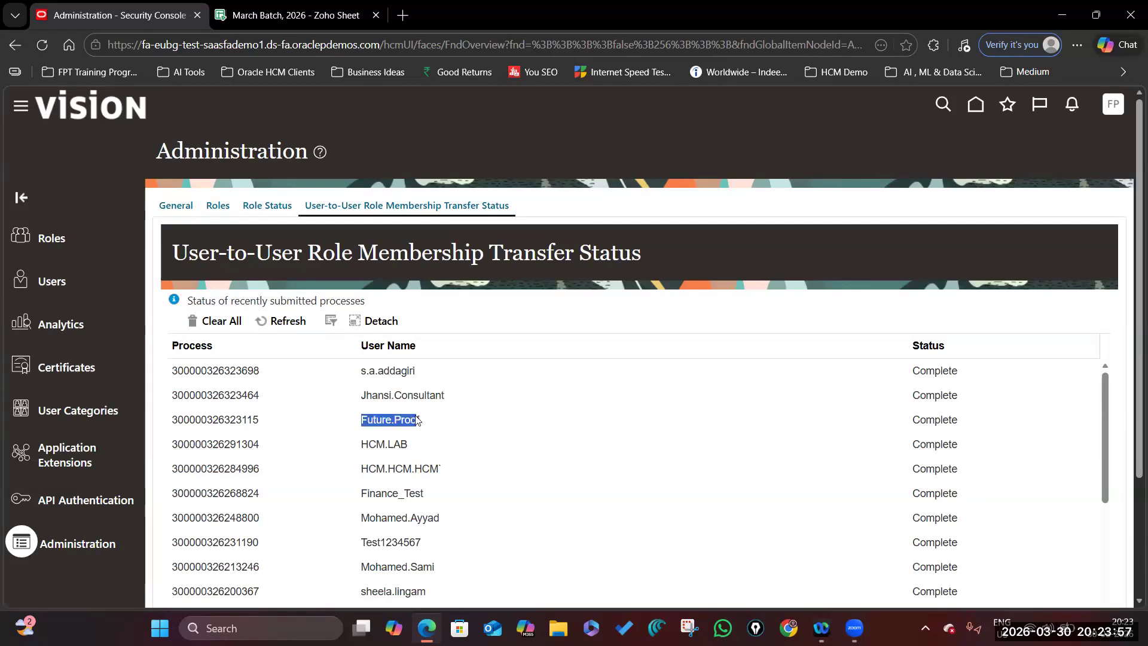
pyautogui.moveTo(174, 395); pyautogui.dragTo(277, 397)
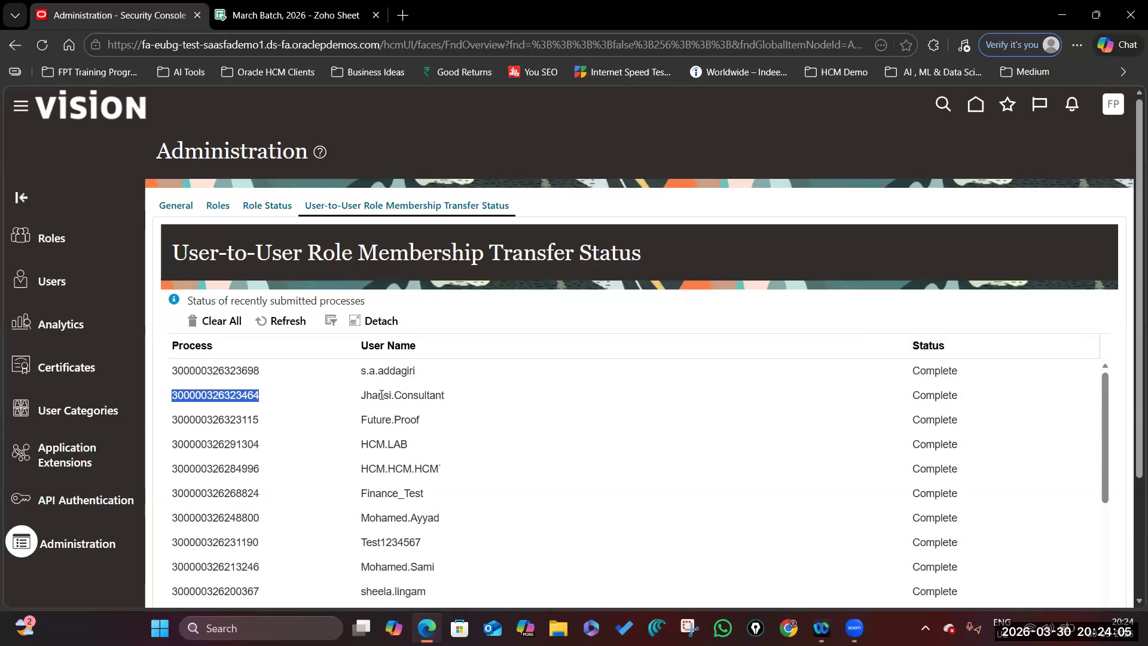
pyautogui.moveTo(365, 395); pyautogui.dragTo(454, 398)
pyautogui.click(364, 396)
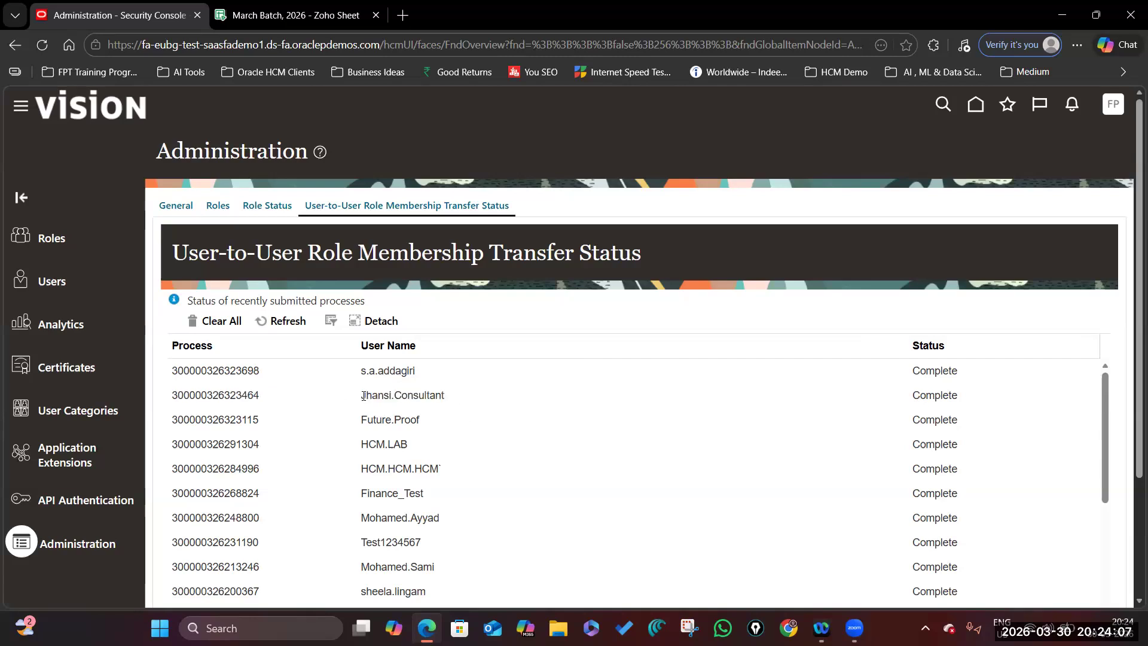
pyautogui.moveTo(363, 396); pyautogui.dragTo(457, 400)
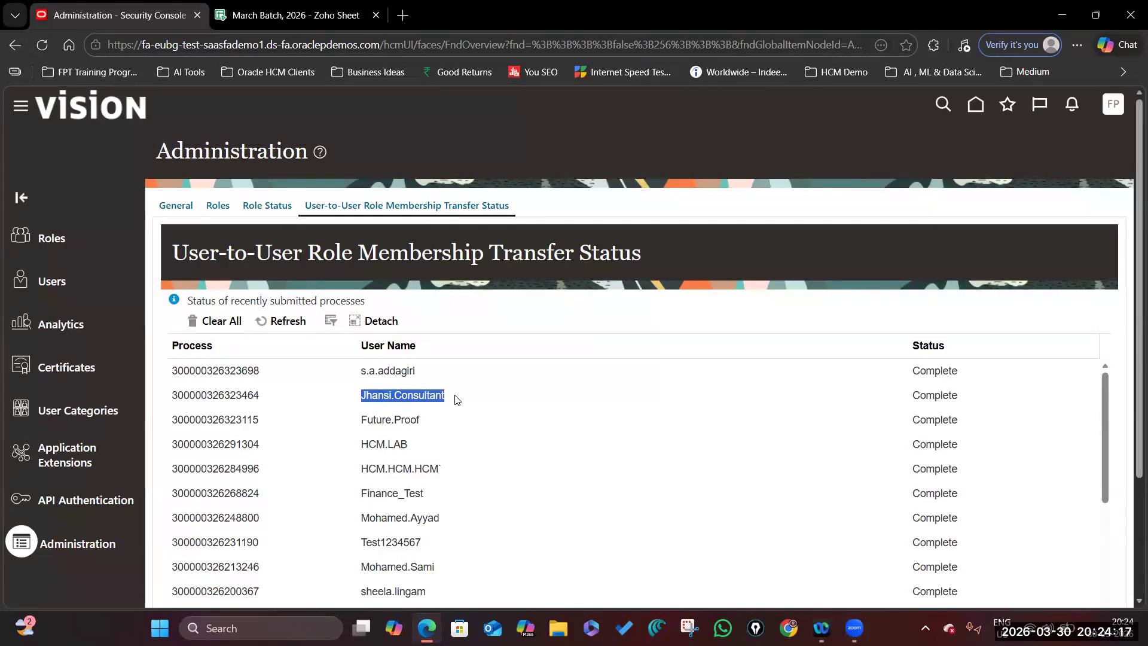
pyautogui.click(384, 399)
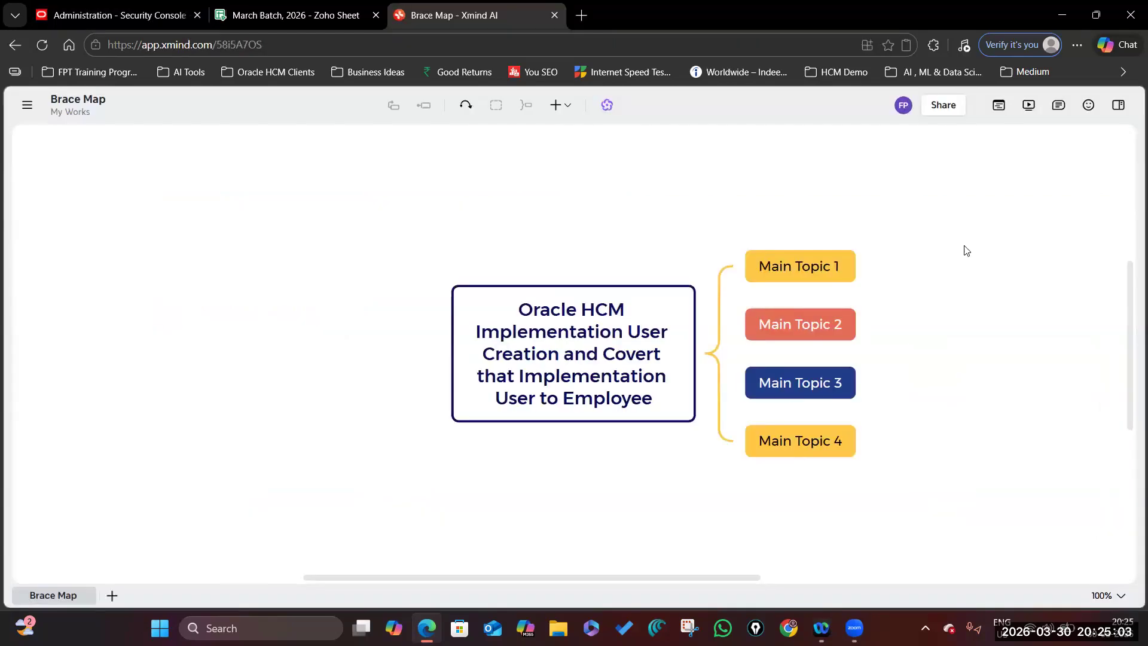
# Replace Main Topic 1 with 'Step 1 : We have copied the User from Existing Seed'.
pyautogui.click(361, 285)
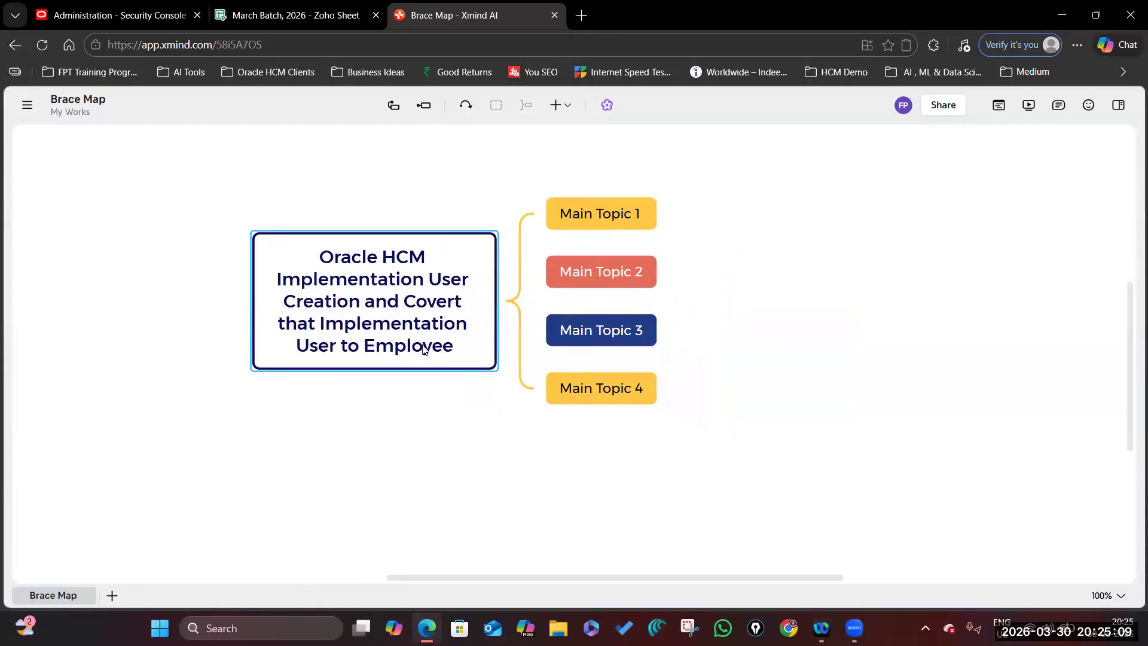
pyautogui.click(604, 220)
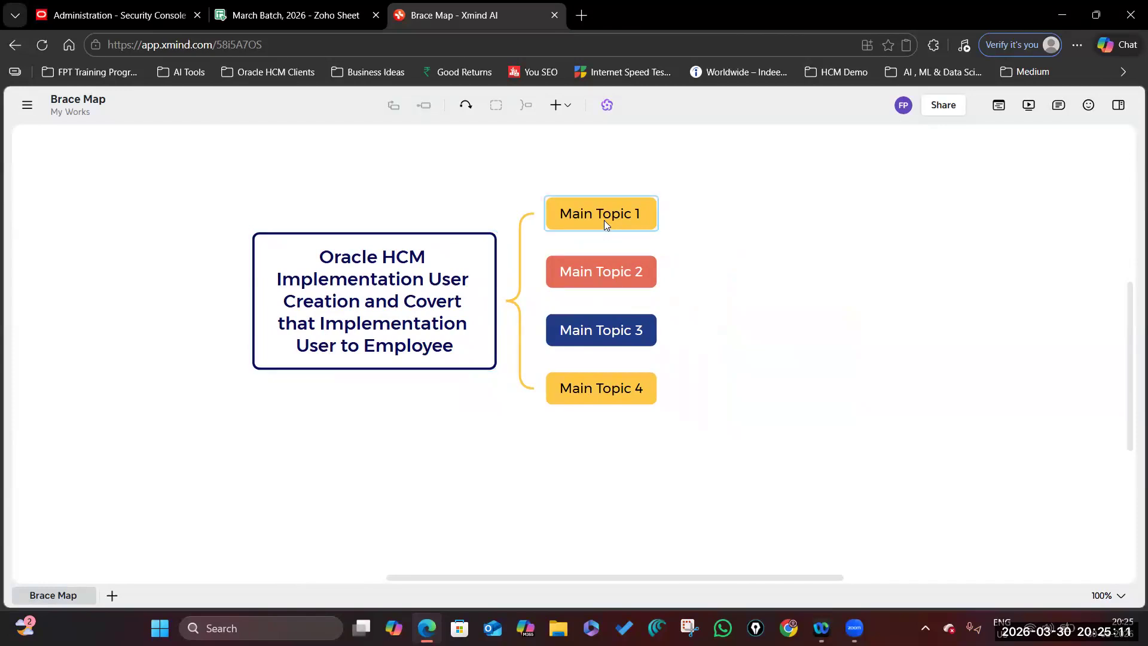
pyautogui.write('Step 1 : We have copied the ')
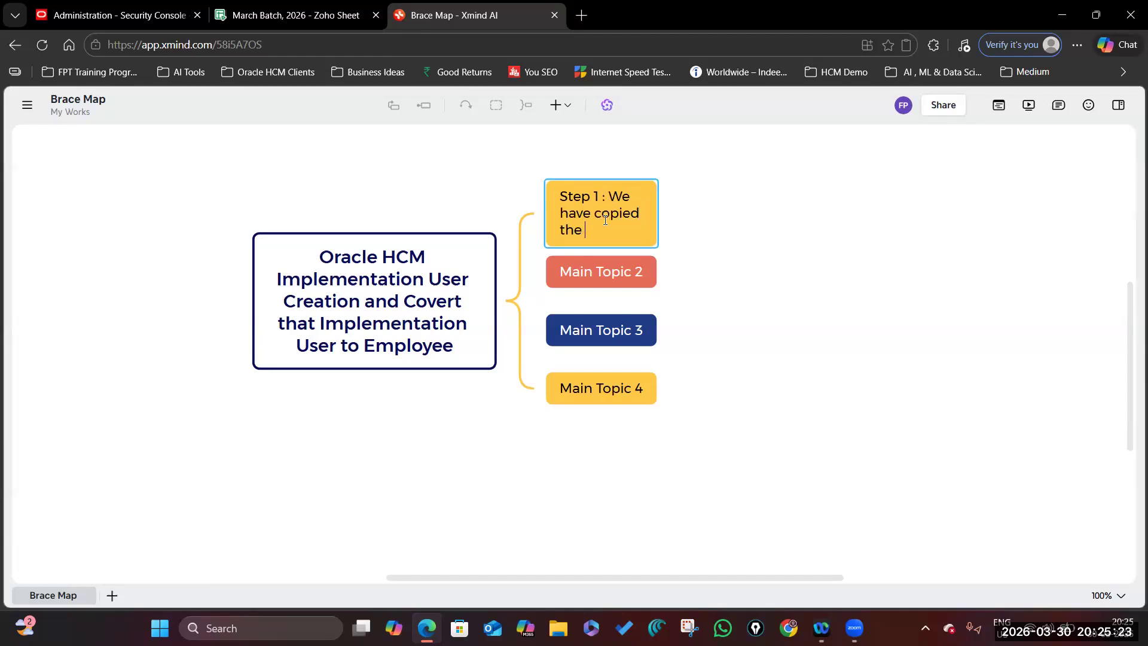
pyautogui.write('User from Existing Seed')
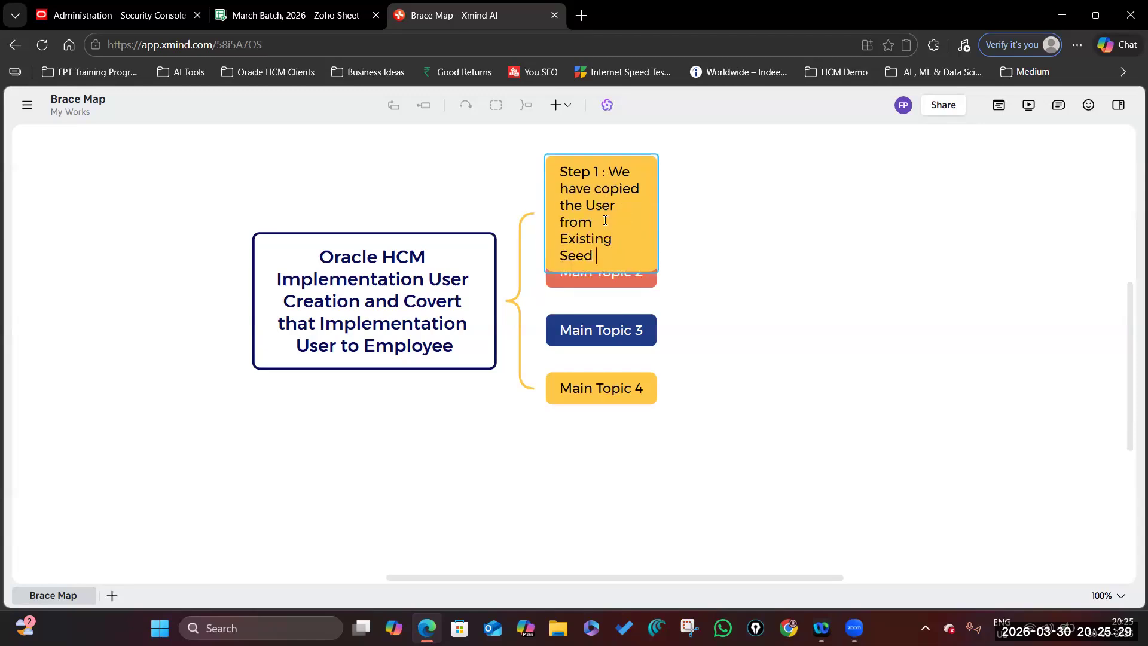
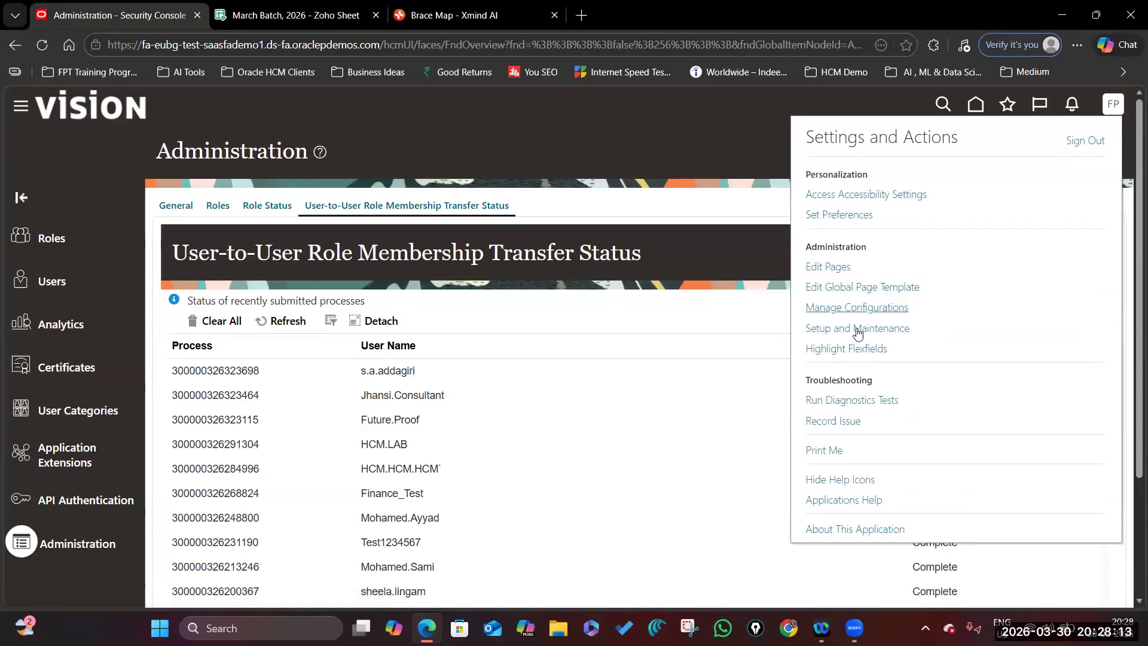
# In Setup and Maintenance, switch the setup offering to Financials.
pyautogui.click(859, 328)
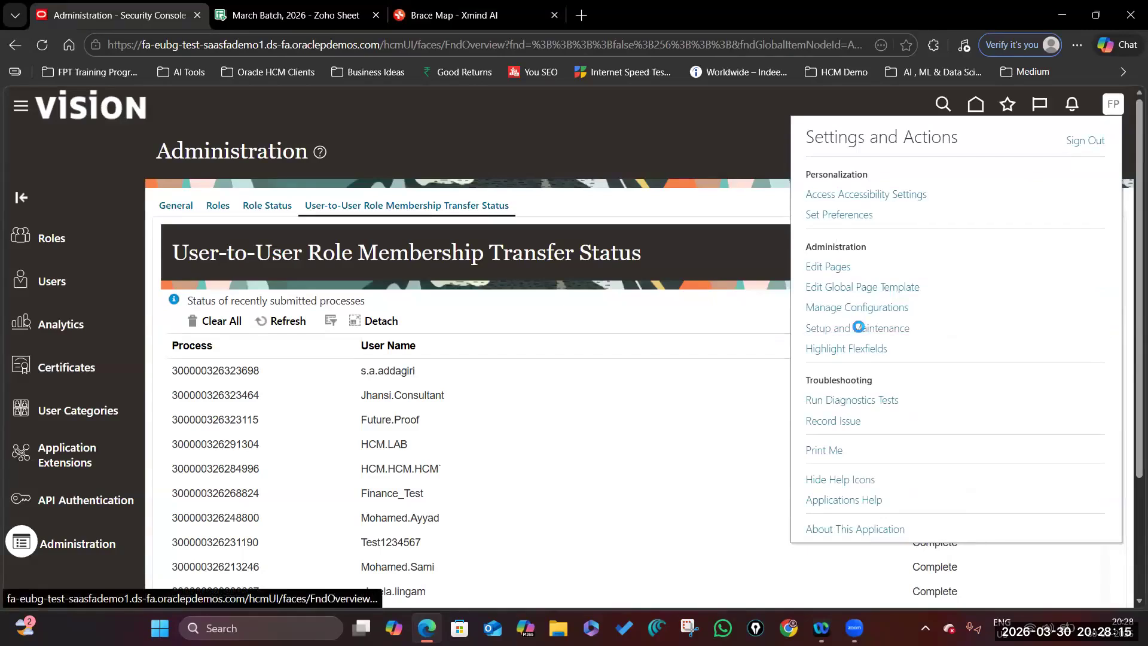
pyautogui.click(258, 141)
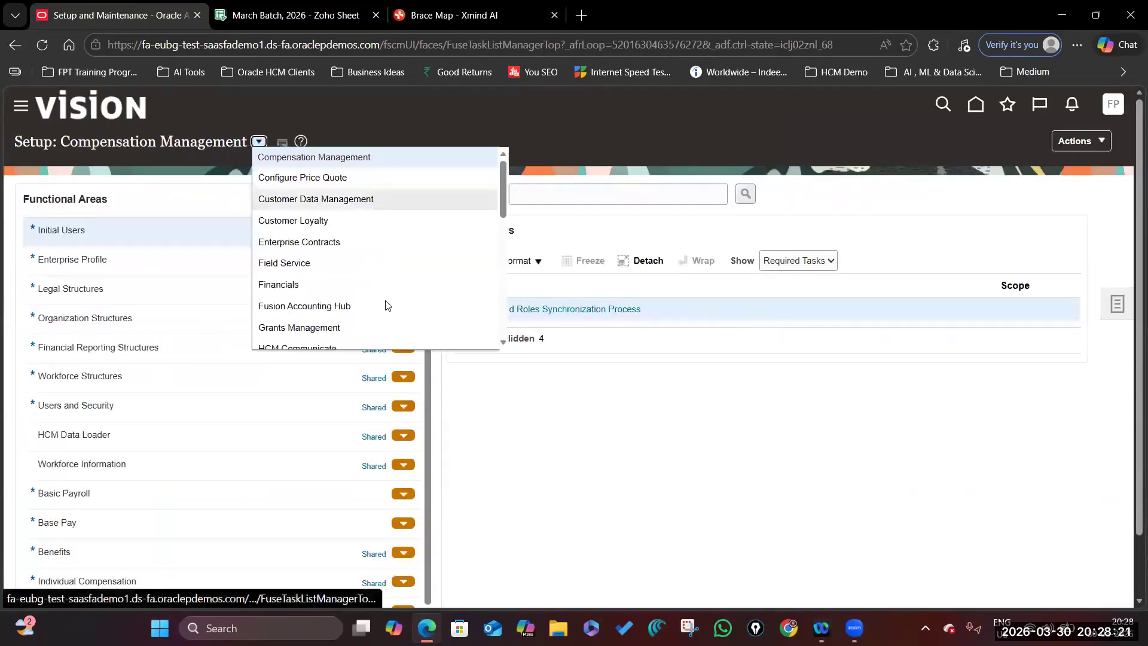
pyautogui.scroll(-1, 388, 305)
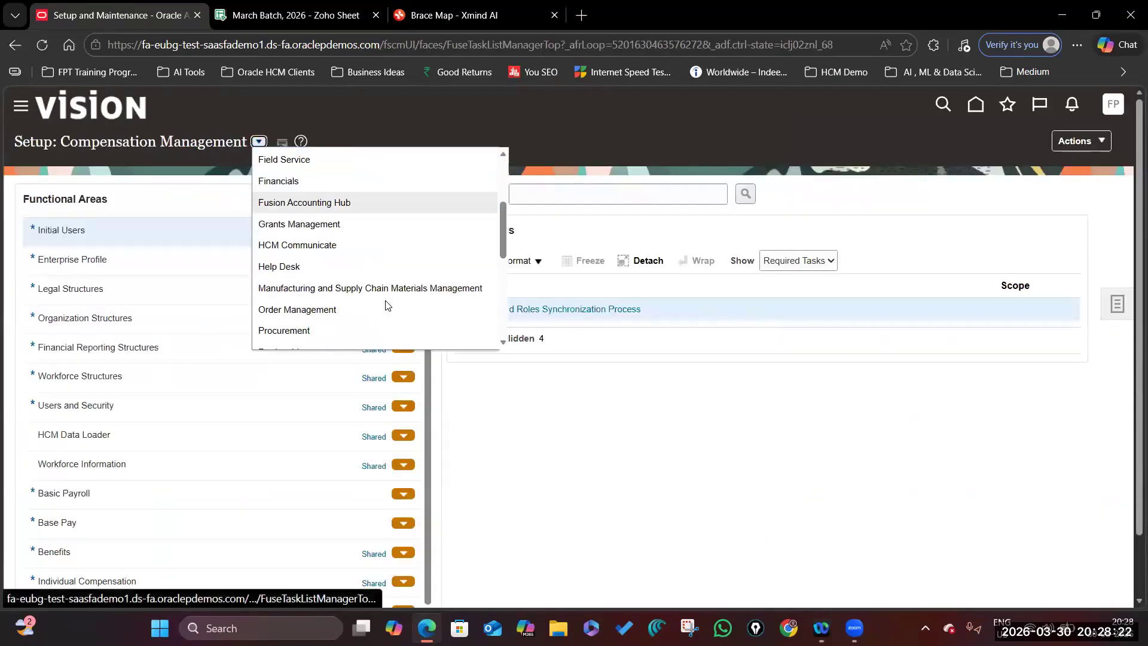
pyautogui.scroll(-5, 388, 305)
pyautogui.scroll(7, 366, 298)
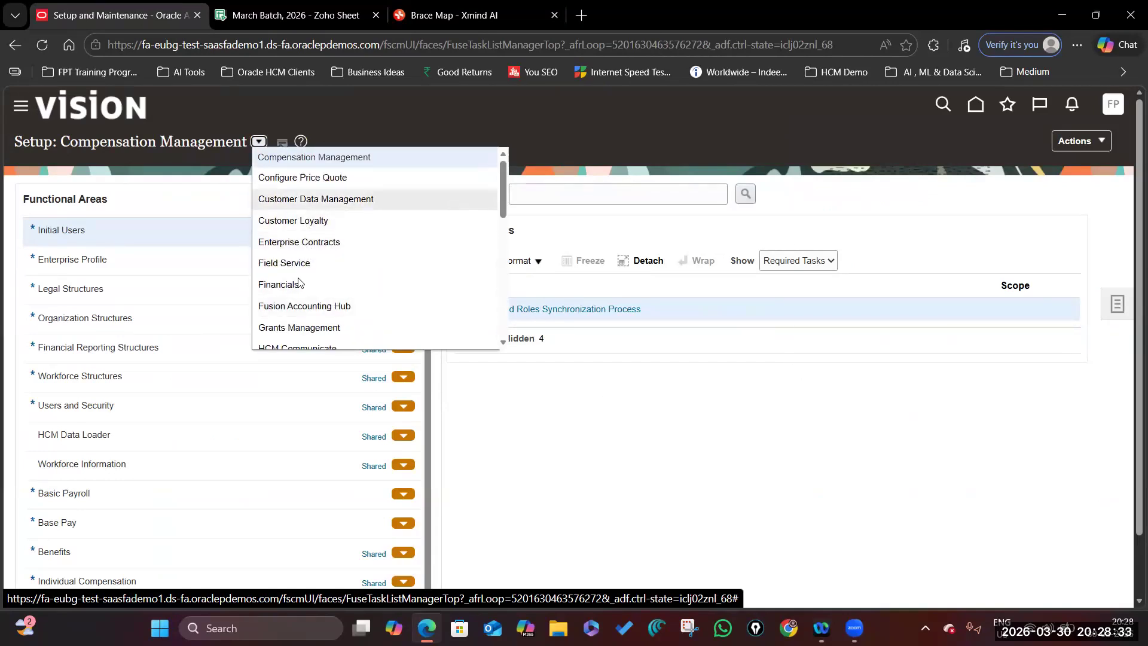
pyautogui.click(281, 285)
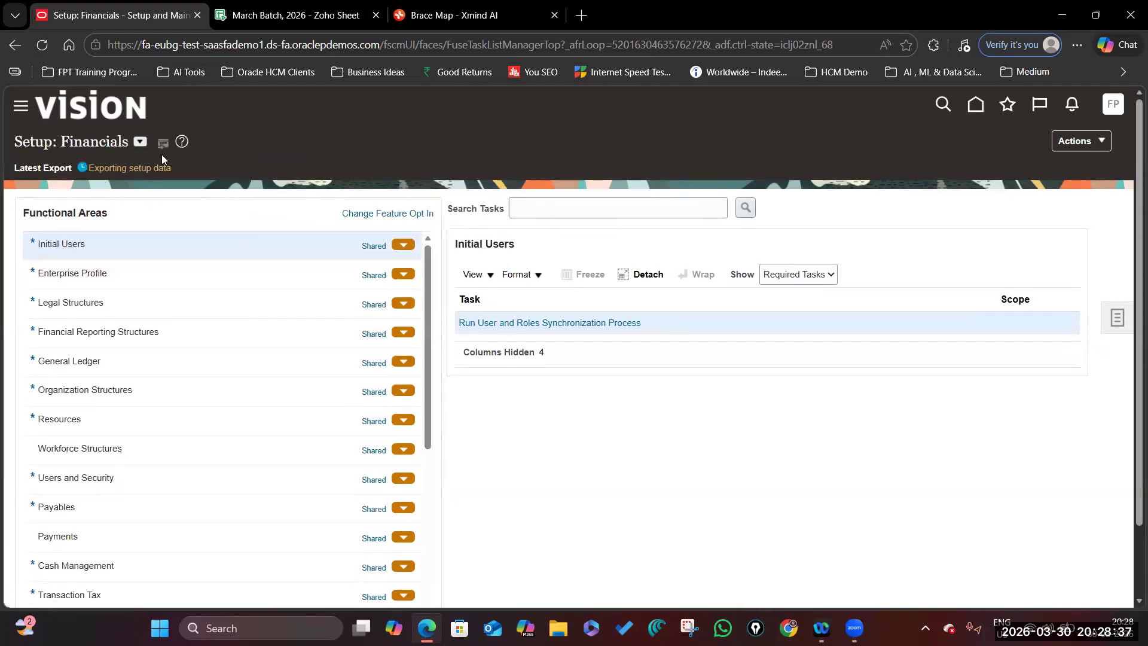
# Search the setup tasks for 'Manage Users'.
pyautogui.click(577, 211)
pyautogui.write('Manage Users')
pyautogui.press('Return')
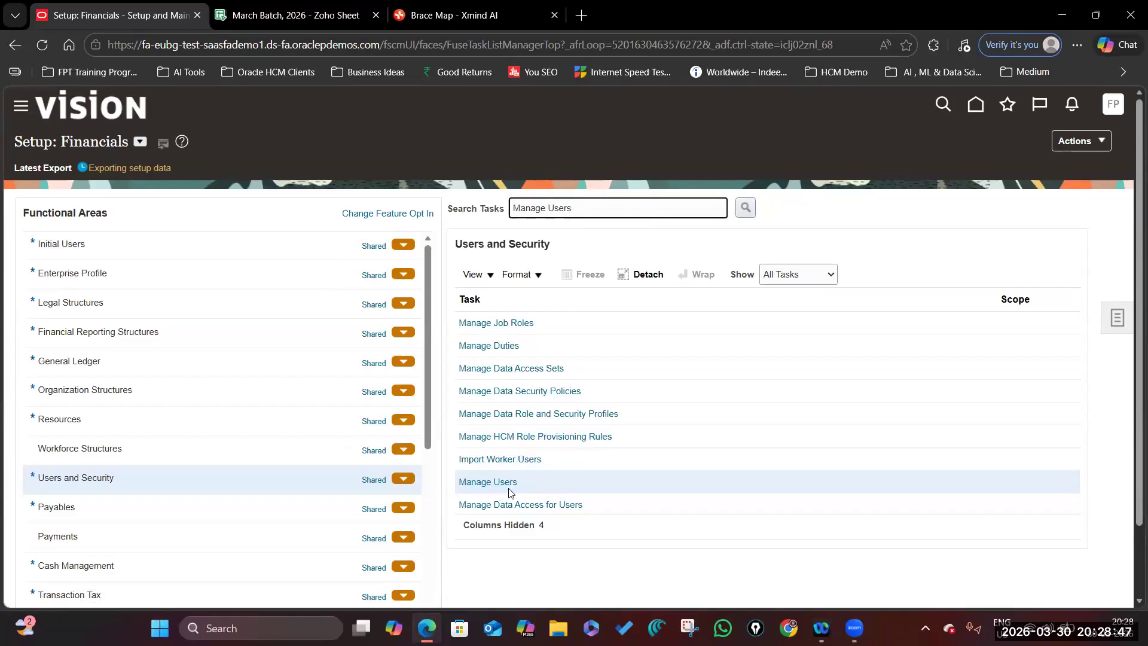
# From Manage Users, create a new user linked to the consultant's existing user account.
pyautogui.click(488, 482)
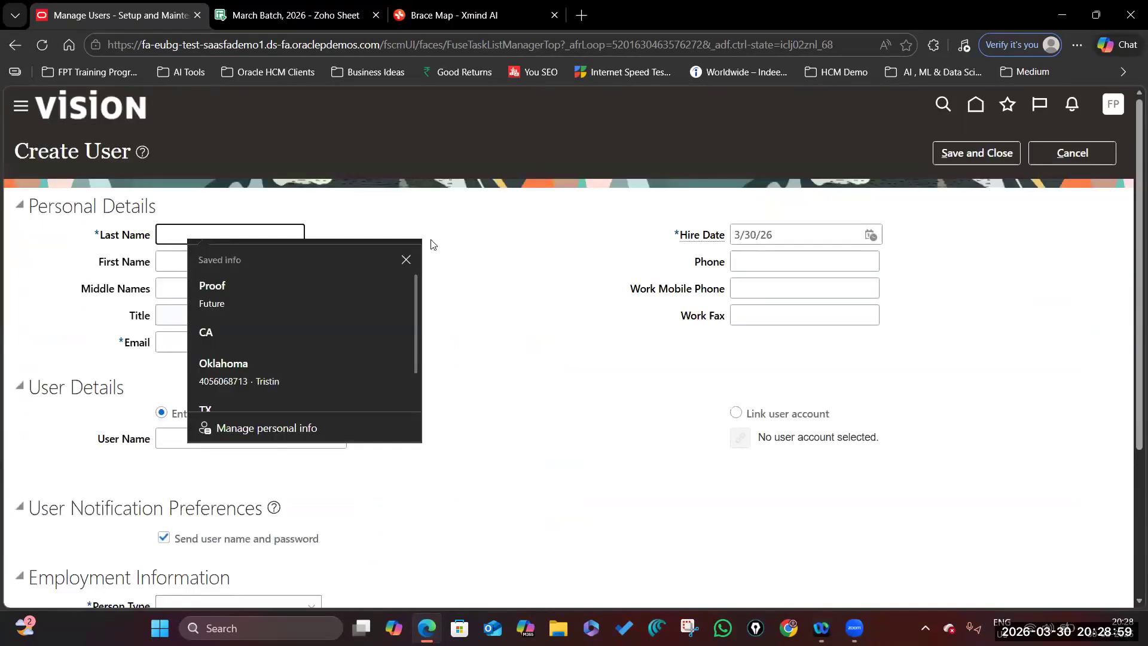
pyautogui.click(425, 240)
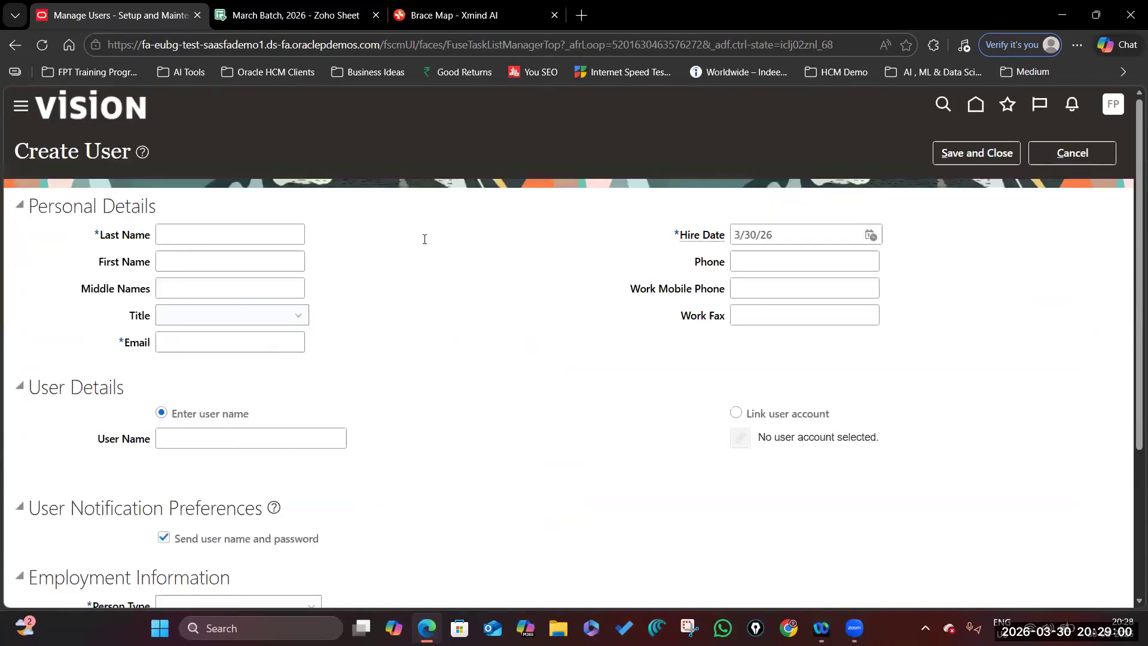
pyautogui.scroll(-3, 335, 370)
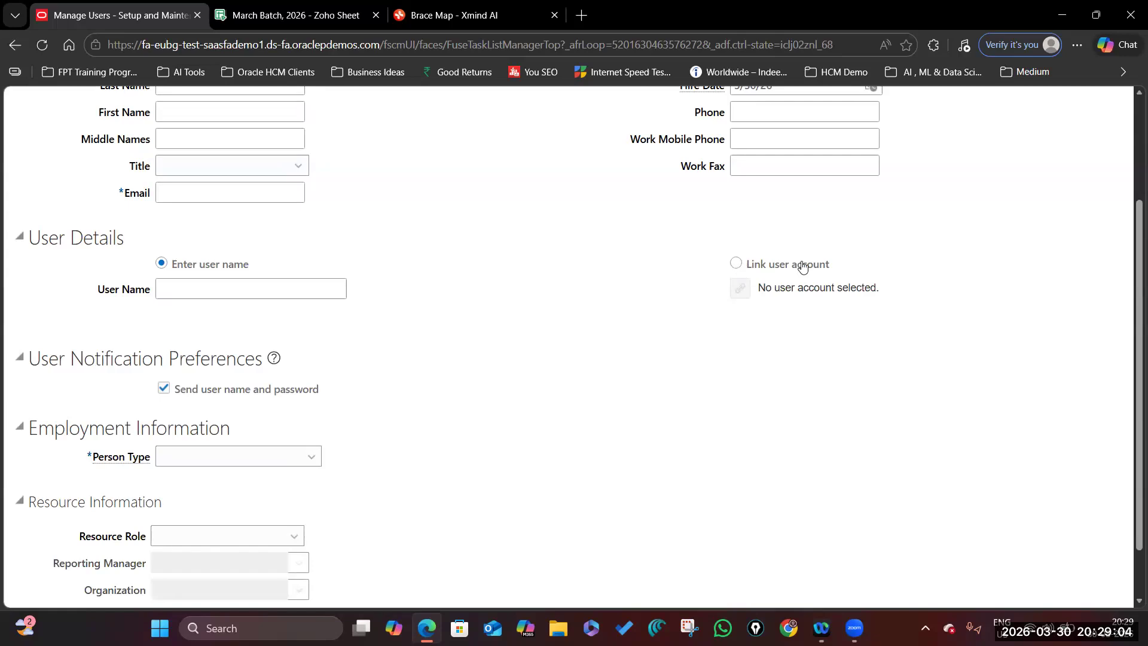
pyautogui.click(737, 265)
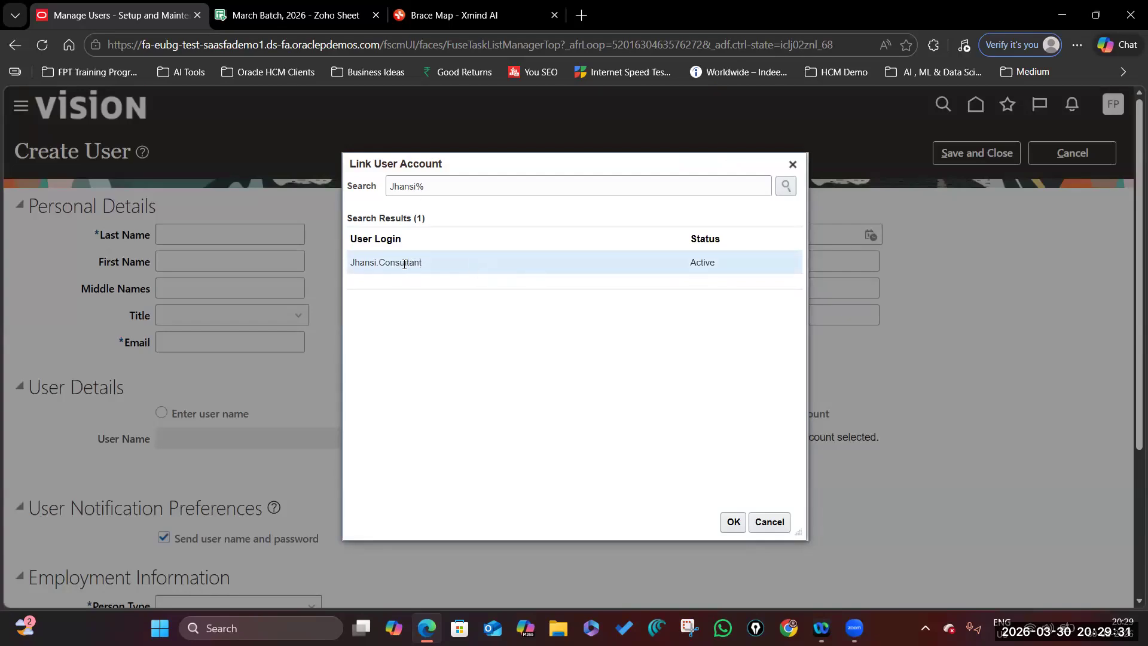
pyautogui.click(733, 521)
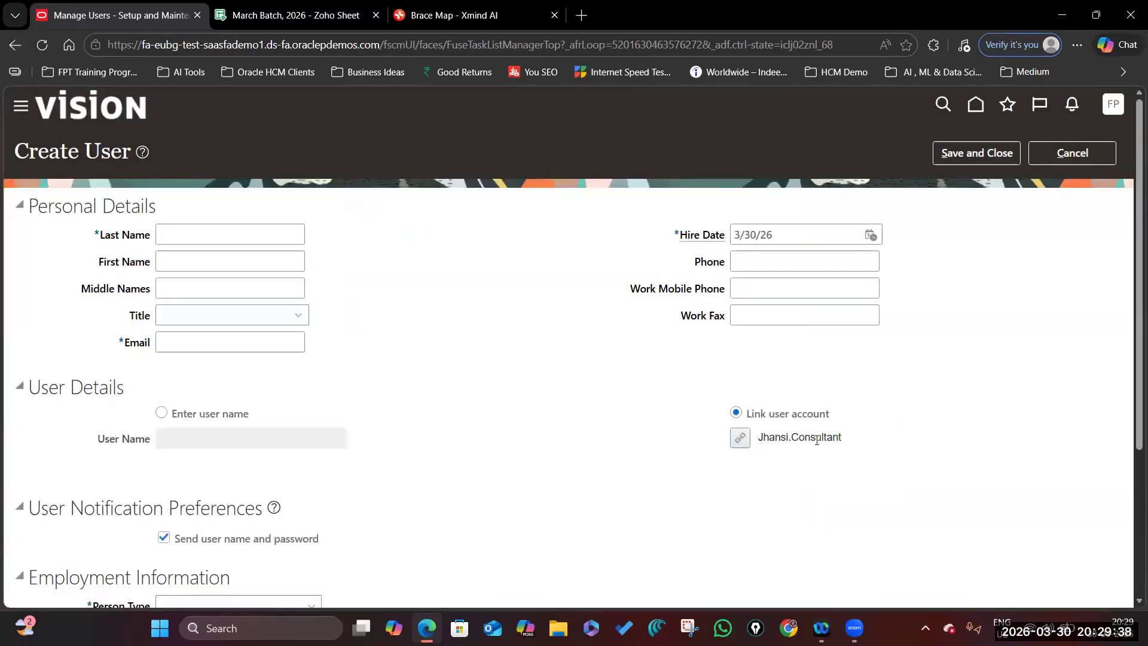
# Enter the consultant's last and first names, choose title Mr., and begin the e-mail.
pyautogui.click(199, 238)
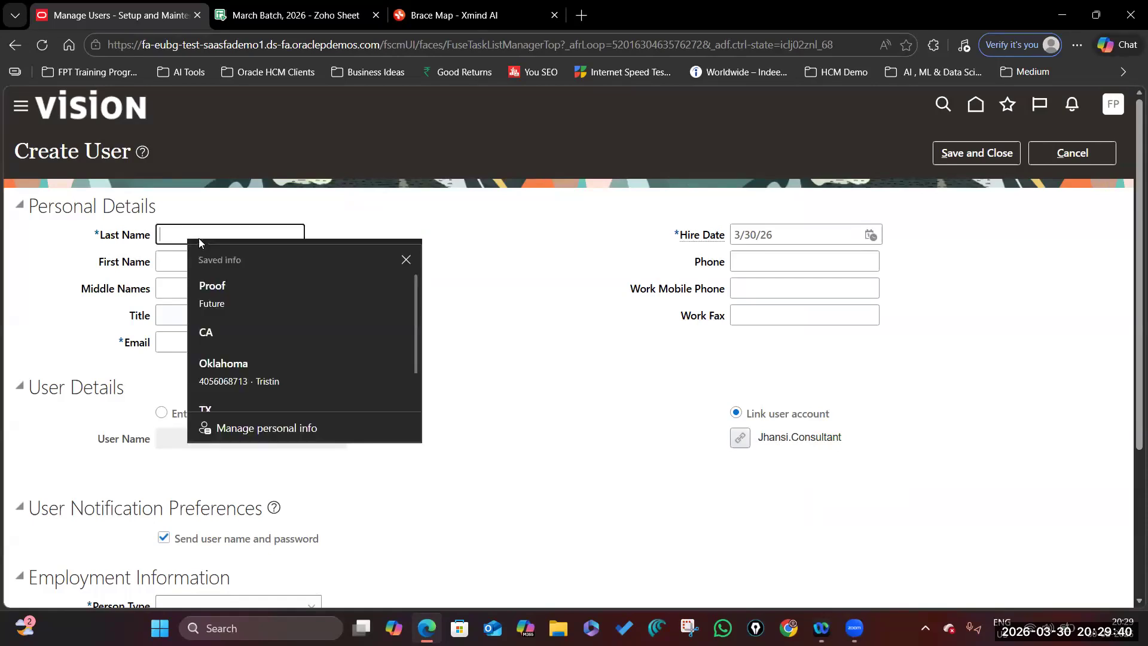
pyautogui.write('Consultant')
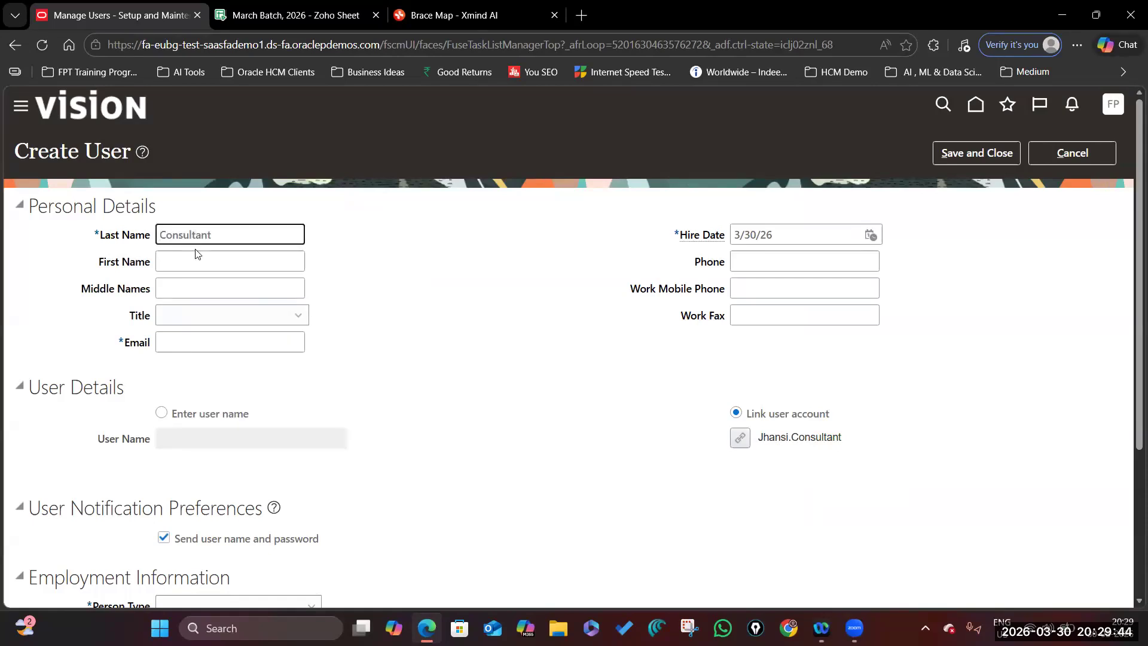
pyautogui.click(191, 259)
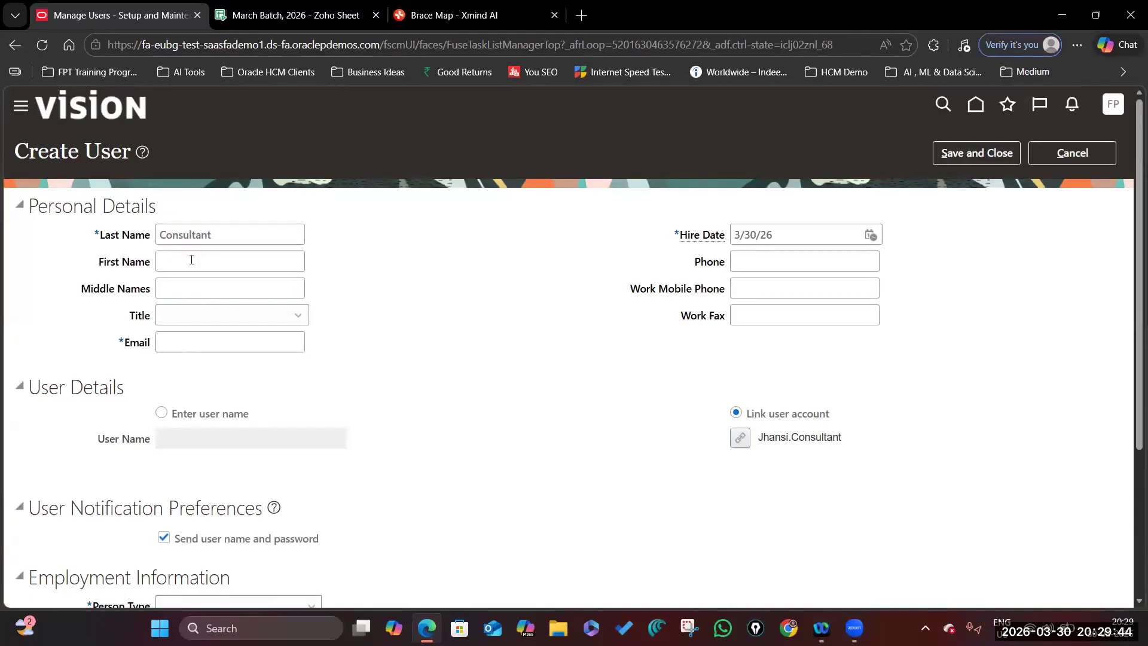
pyautogui.write('Ja')
pyautogui.write('hansi')
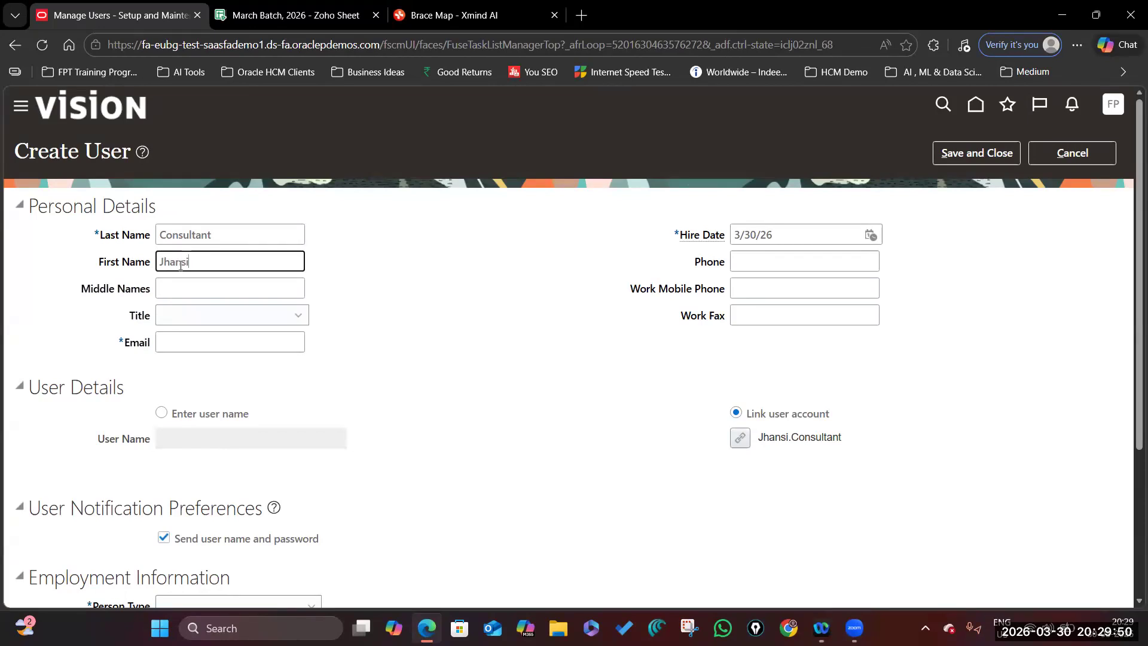
pyautogui.click(297, 316)
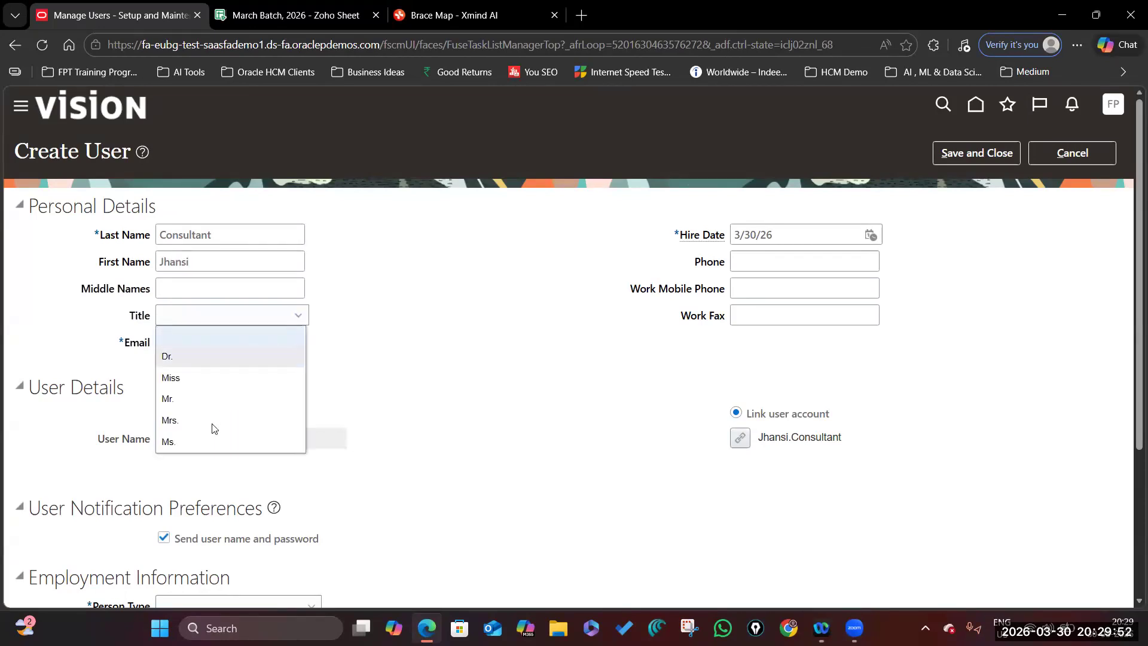
pyautogui.click(220, 404)
pyautogui.click(254, 340)
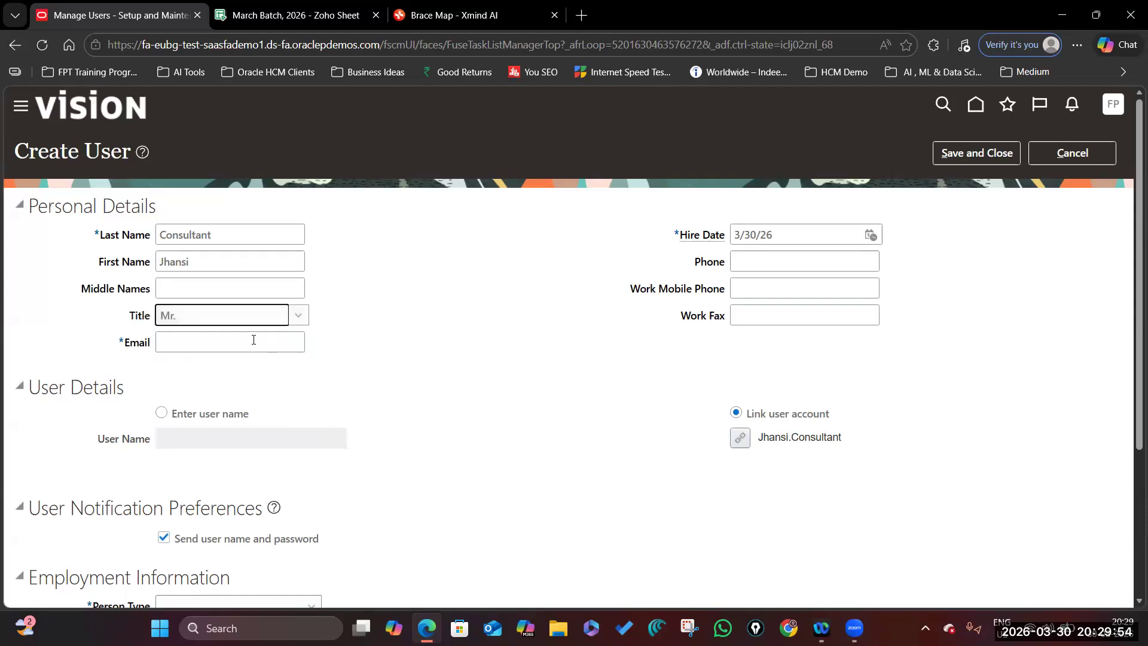
pyautogui.click(581, 15)
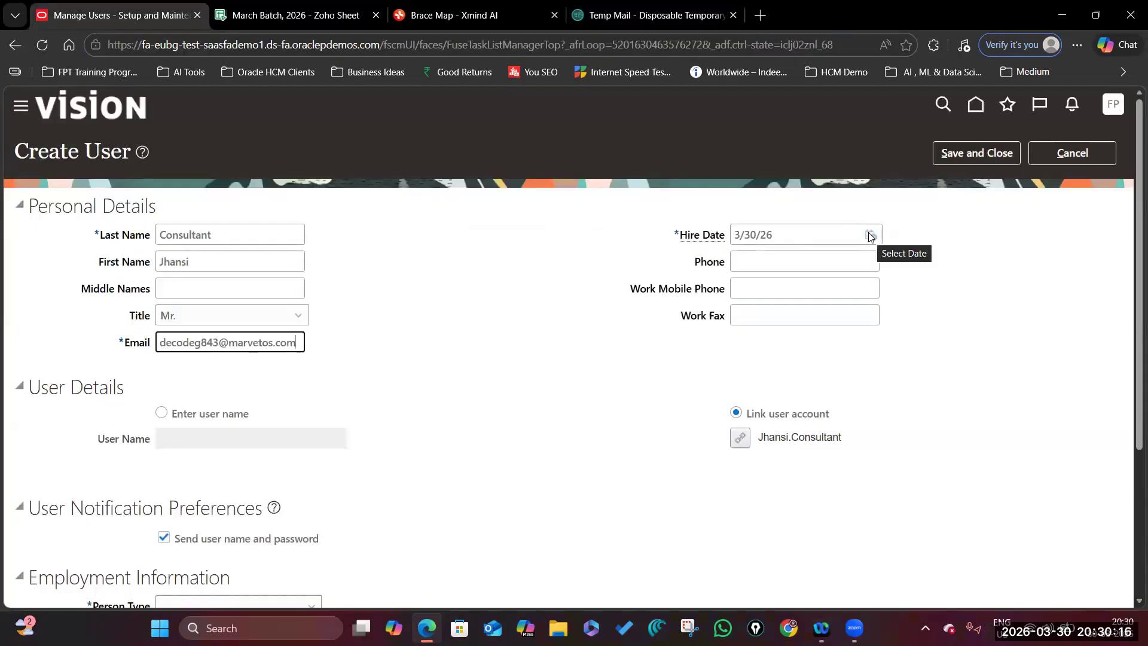
# Check the hire date calendar, keeping the hire date at 3/30/26.
pyautogui.click(869, 235)
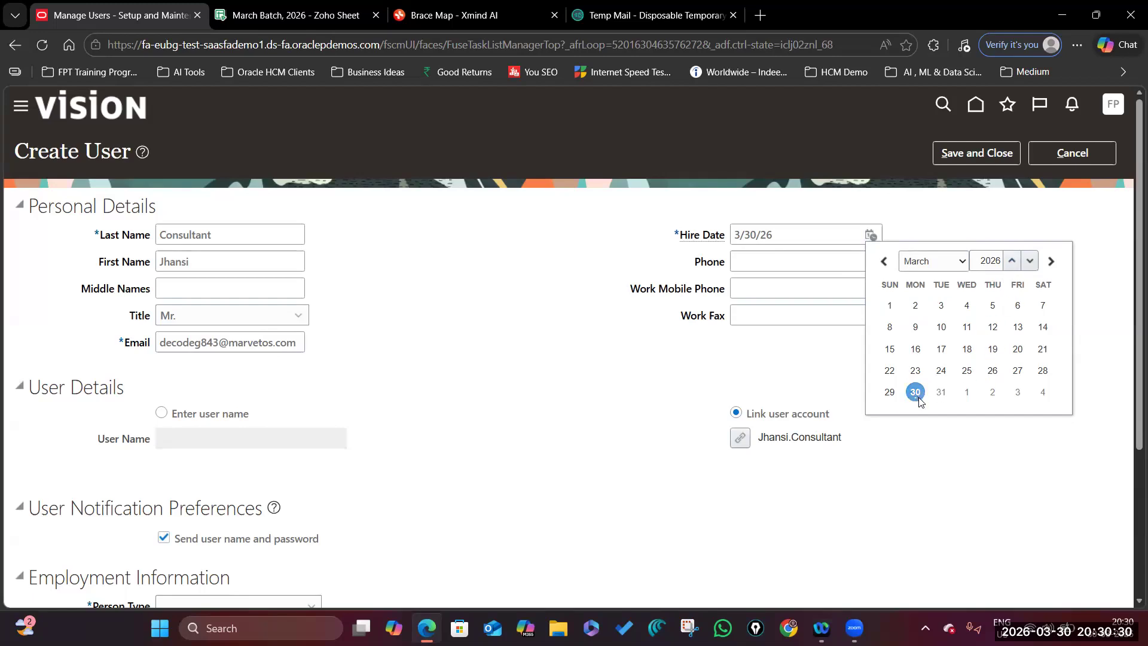
pyautogui.click(821, 363)
pyautogui.scroll(-3, 807, 366)
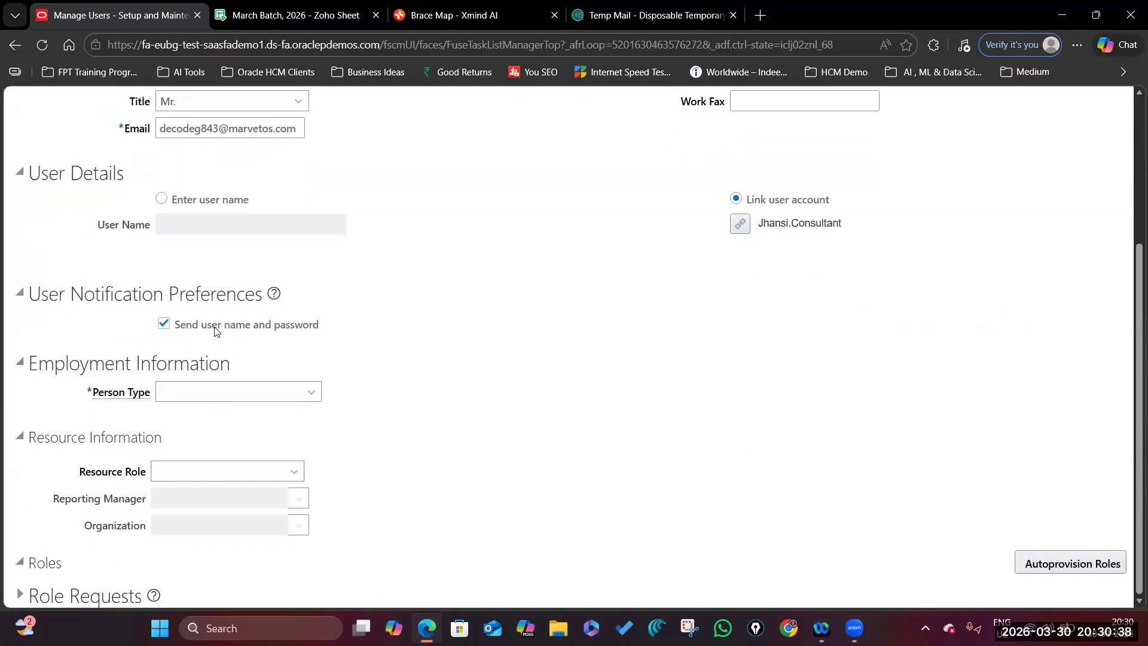
pyautogui.scroll(2, 219, 281)
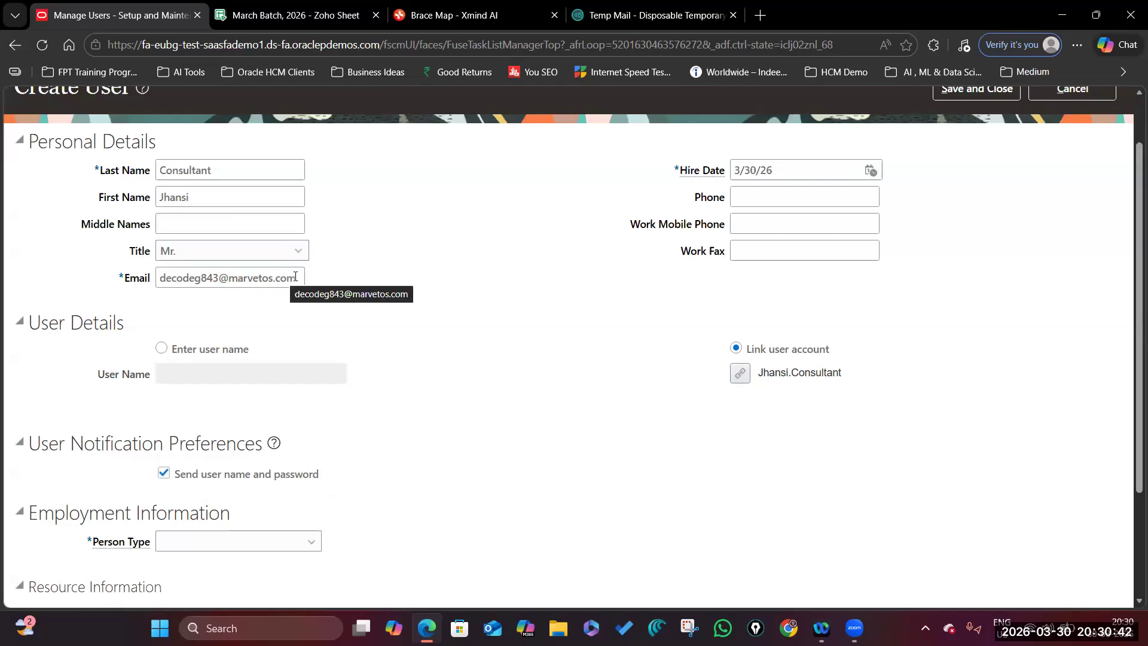
pyautogui.scroll(-2, 358, 374)
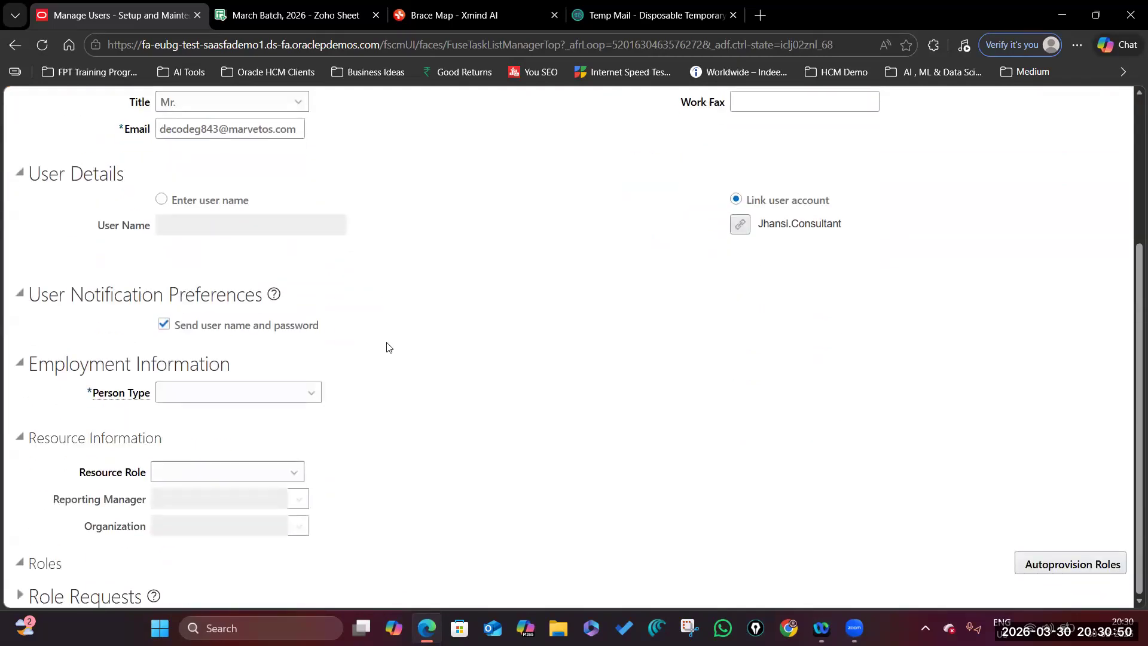
pyautogui.moveTo(123, 397)
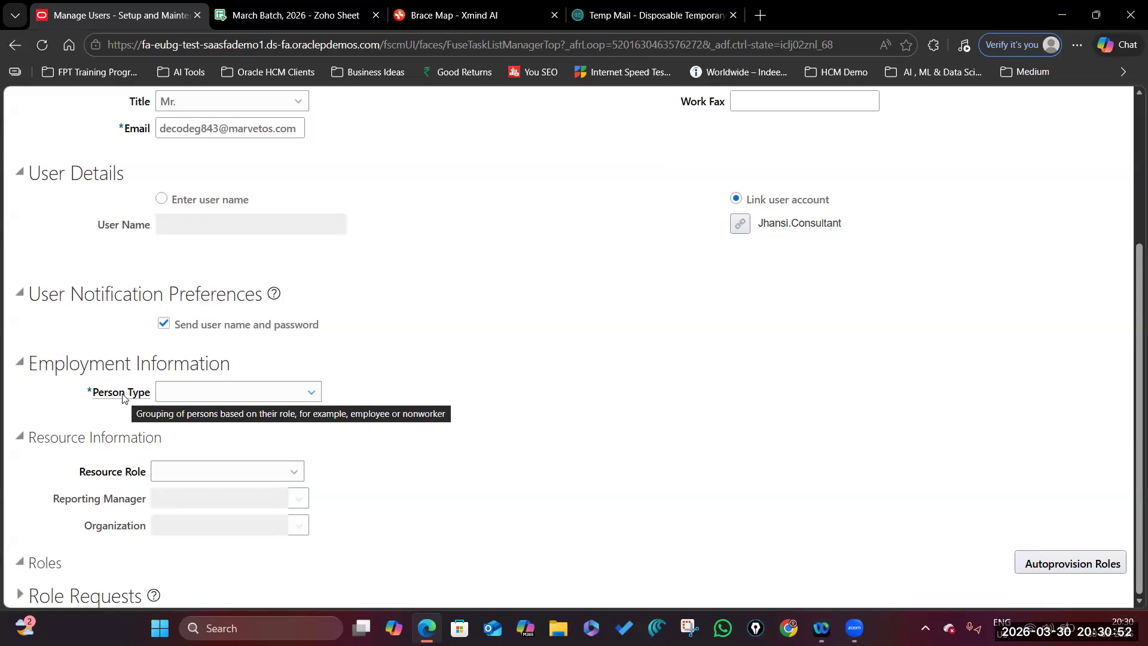
# Set Person Type to Employee and open the full Legal Employer search dialog.
pyautogui.click(307, 393)
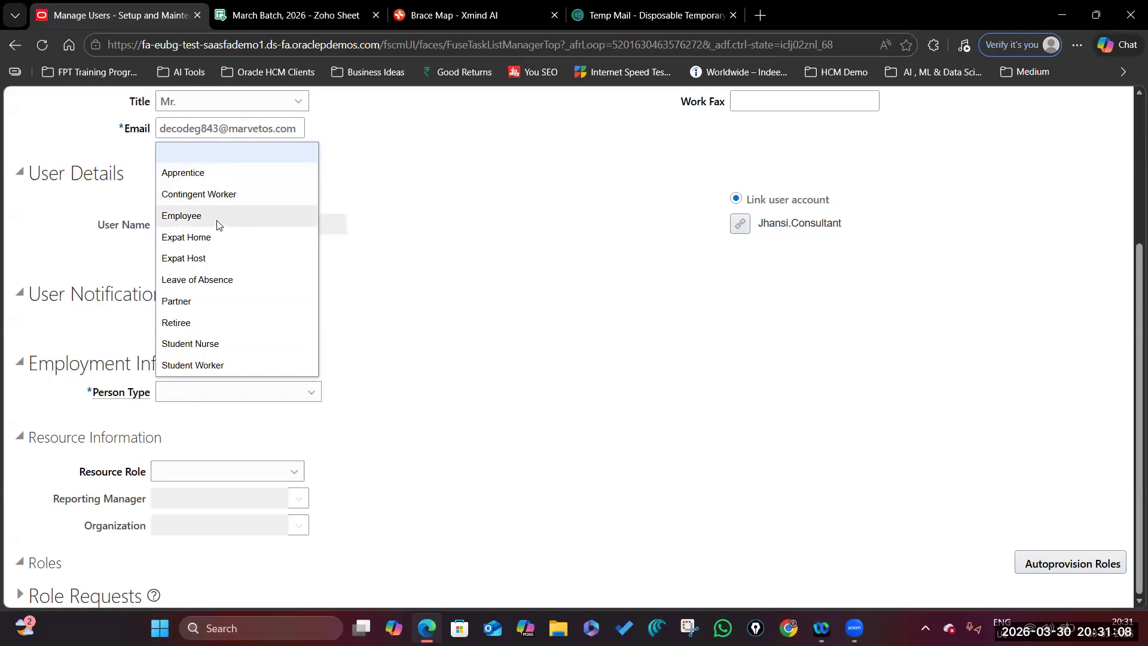
pyautogui.scroll(3, 310, 287)
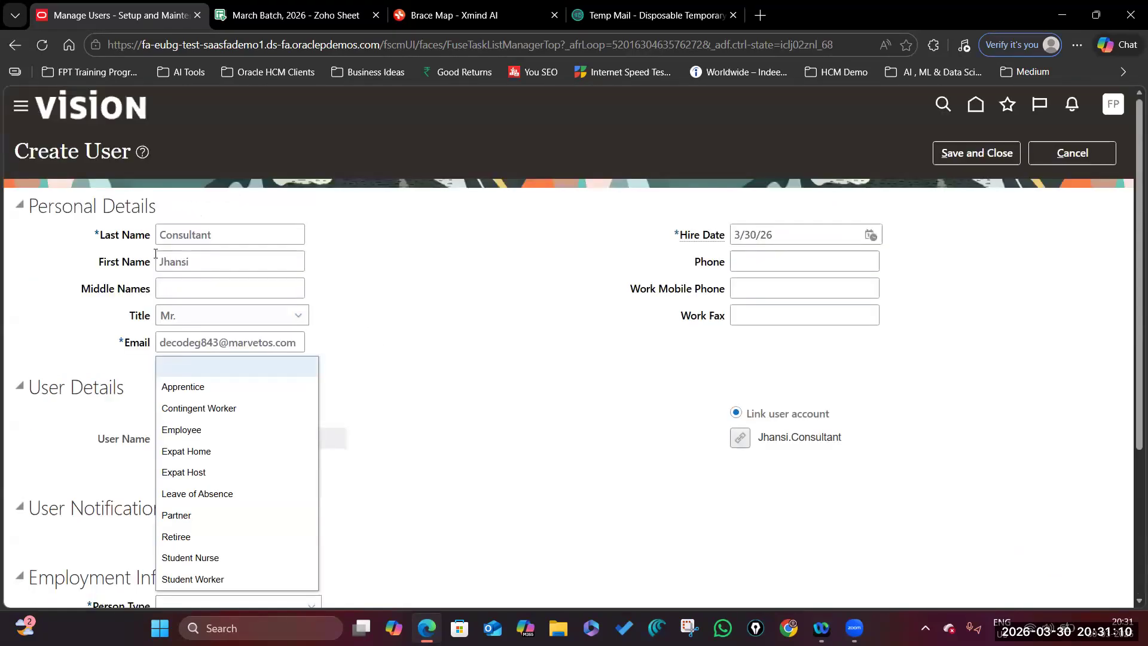
pyautogui.click(218, 430)
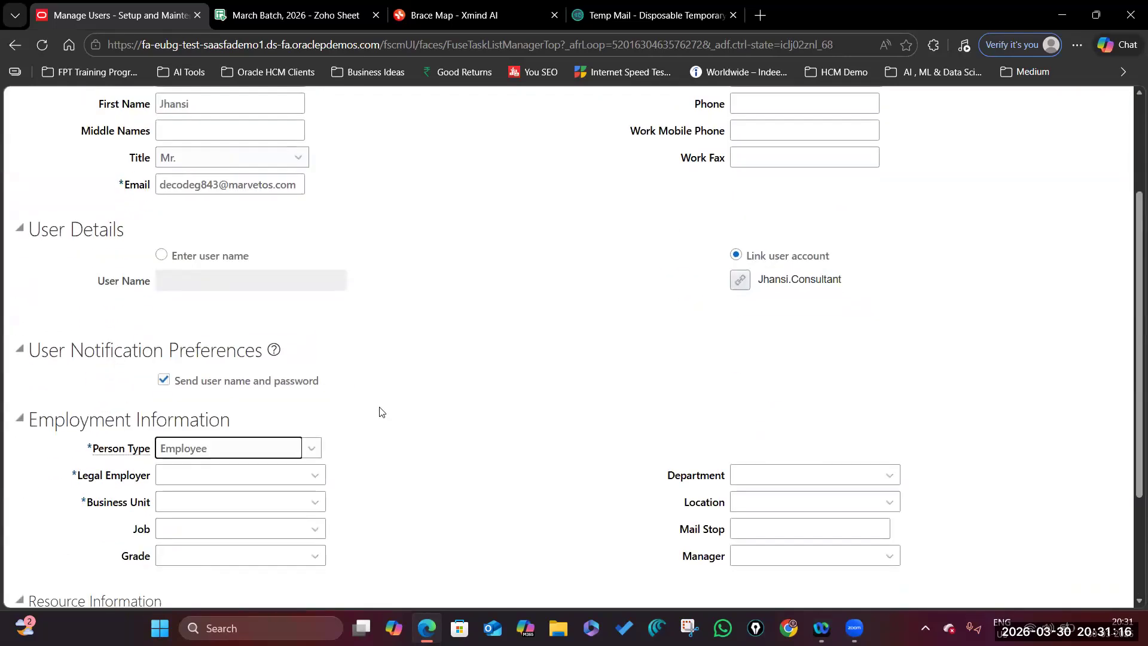
pyautogui.scroll(-5, 379, 411)
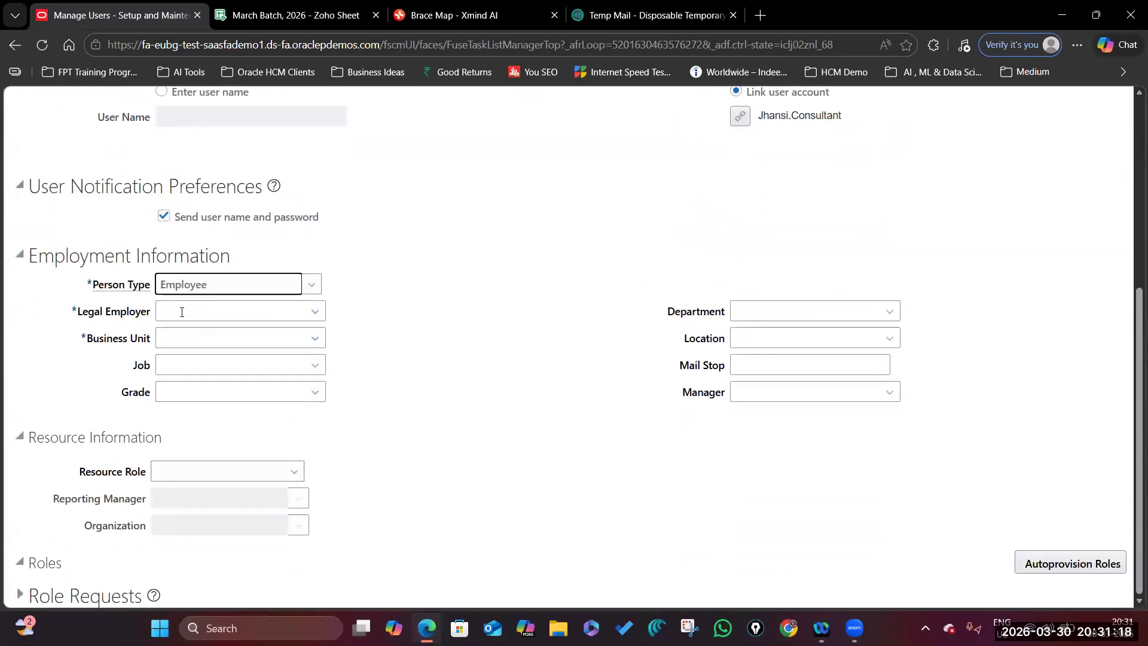
pyautogui.click(313, 314)
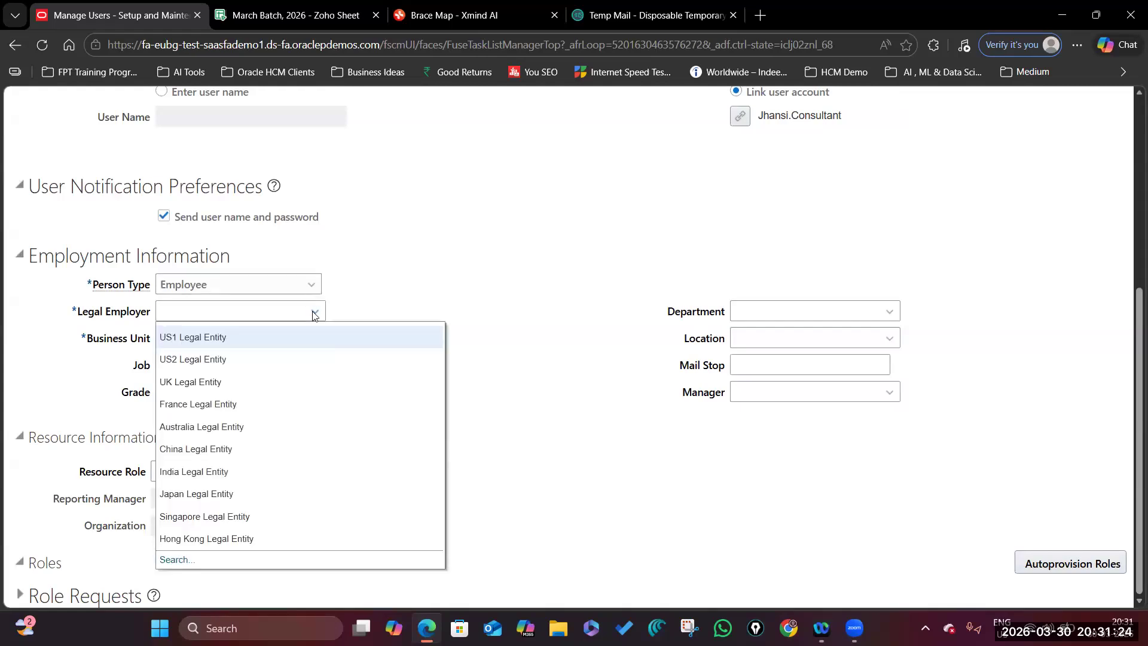
pyautogui.click(171, 561)
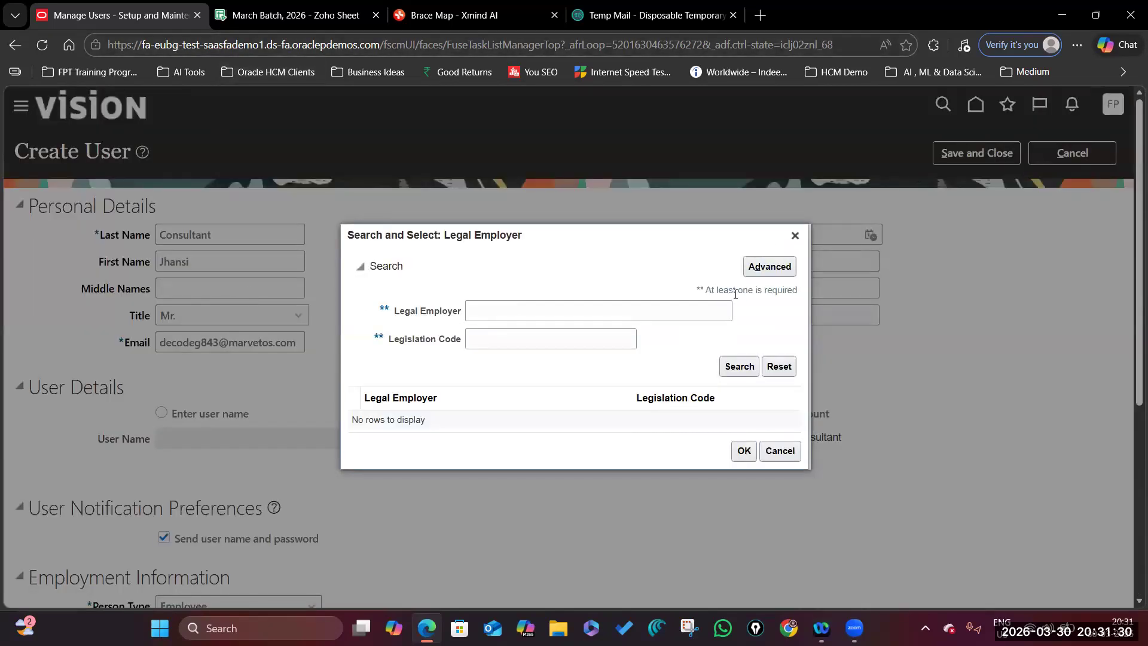
# Select US1 Legal Entity as legal employer and search 'US1%' for US1 Business Unit.
pyautogui.click(487, 312)
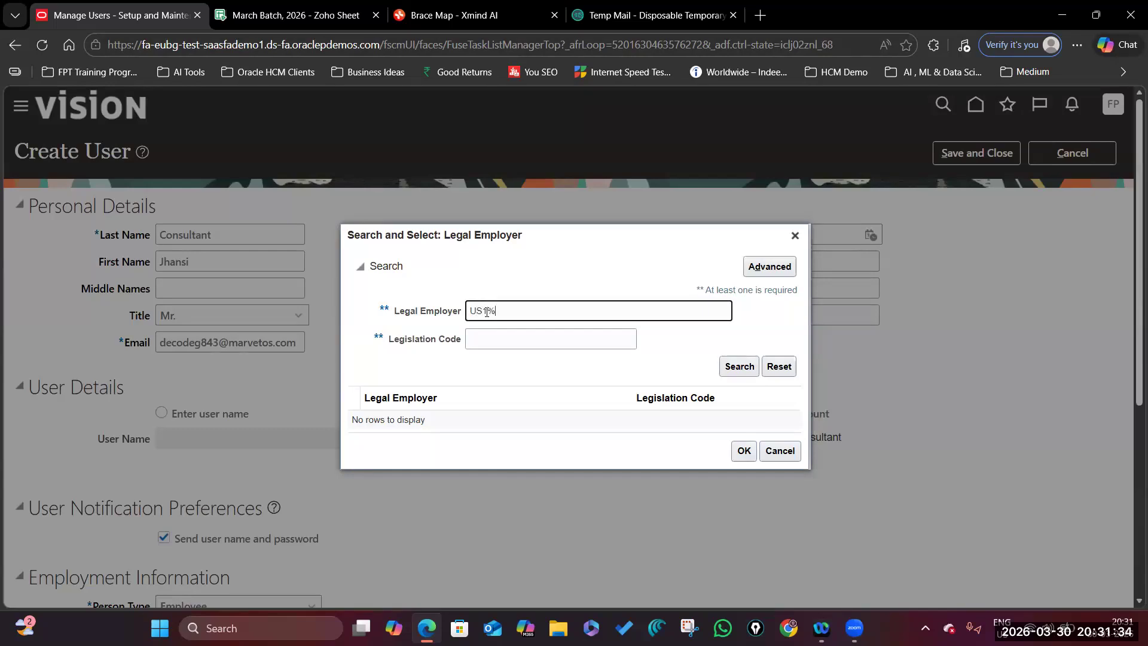
pyautogui.press('Return')
pyautogui.click(451, 426)
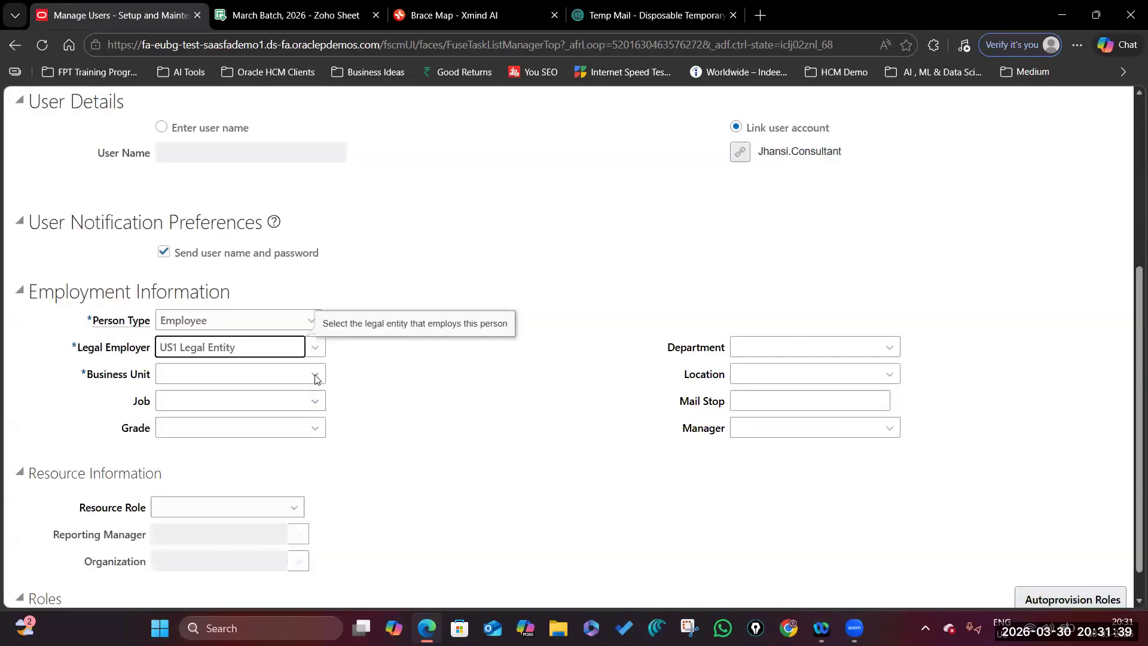
pyautogui.click(315, 375)
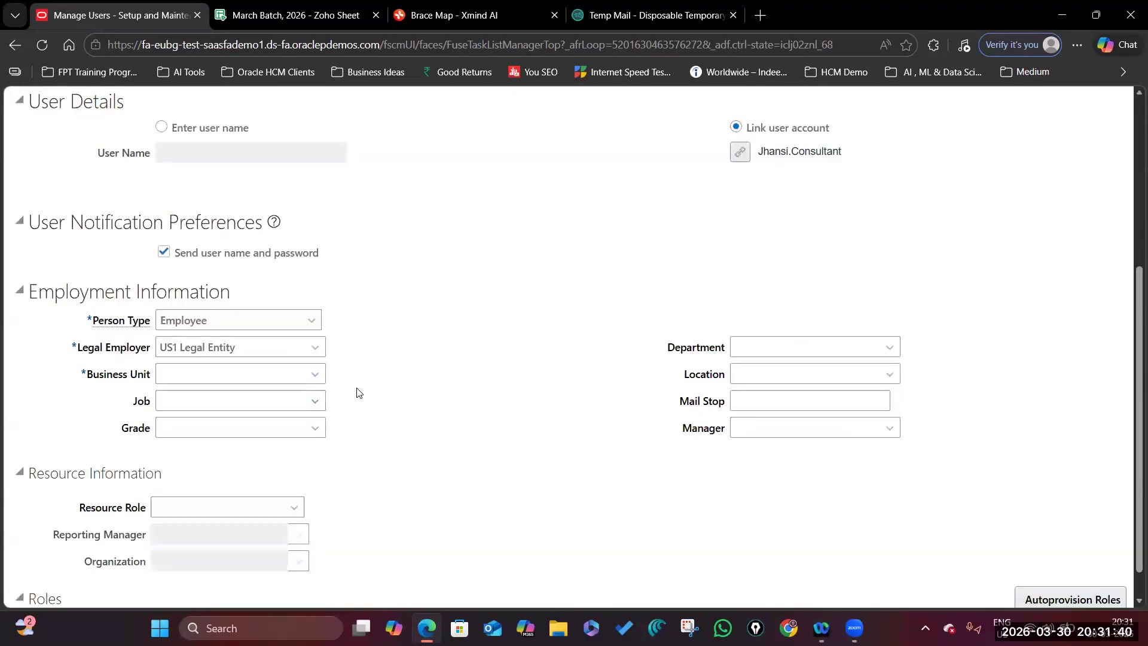
pyautogui.click(177, 351)
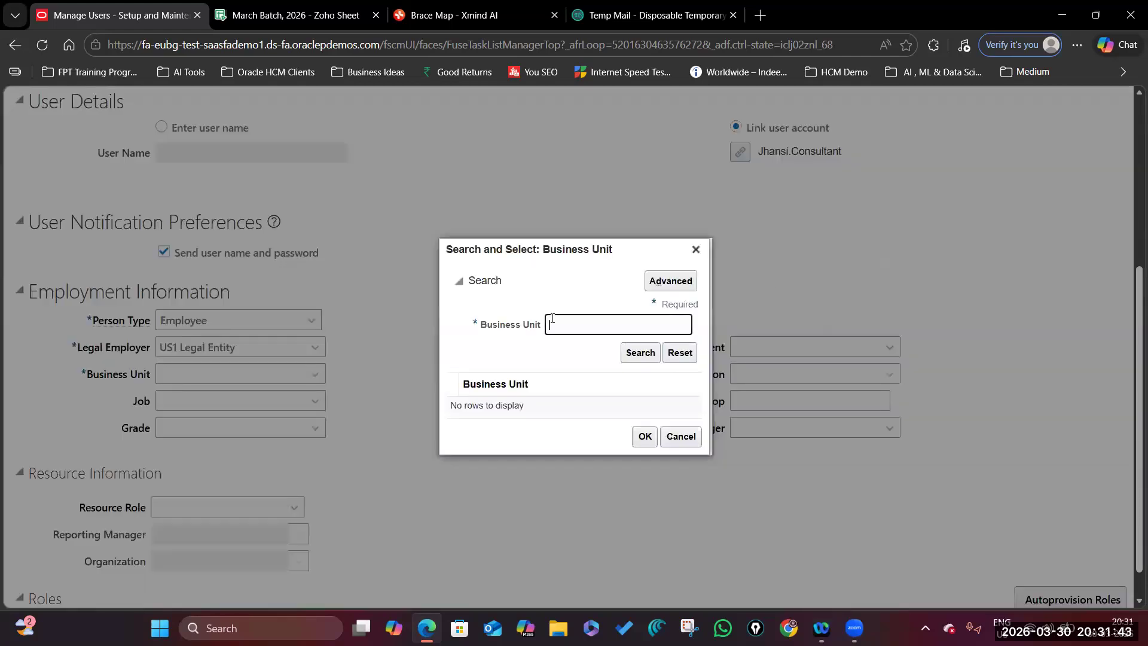
pyautogui.write('US1%')
pyautogui.press('Return')
pyautogui.click(646, 452)
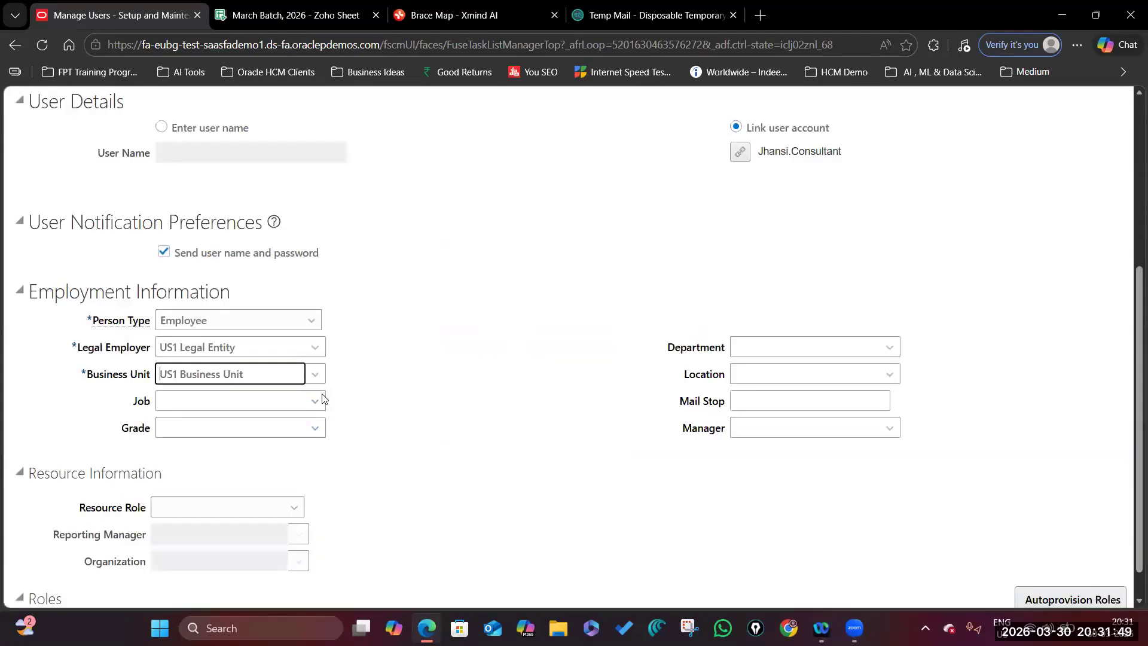
# Pick Recruiter as the job.
pyautogui.click(320, 399)
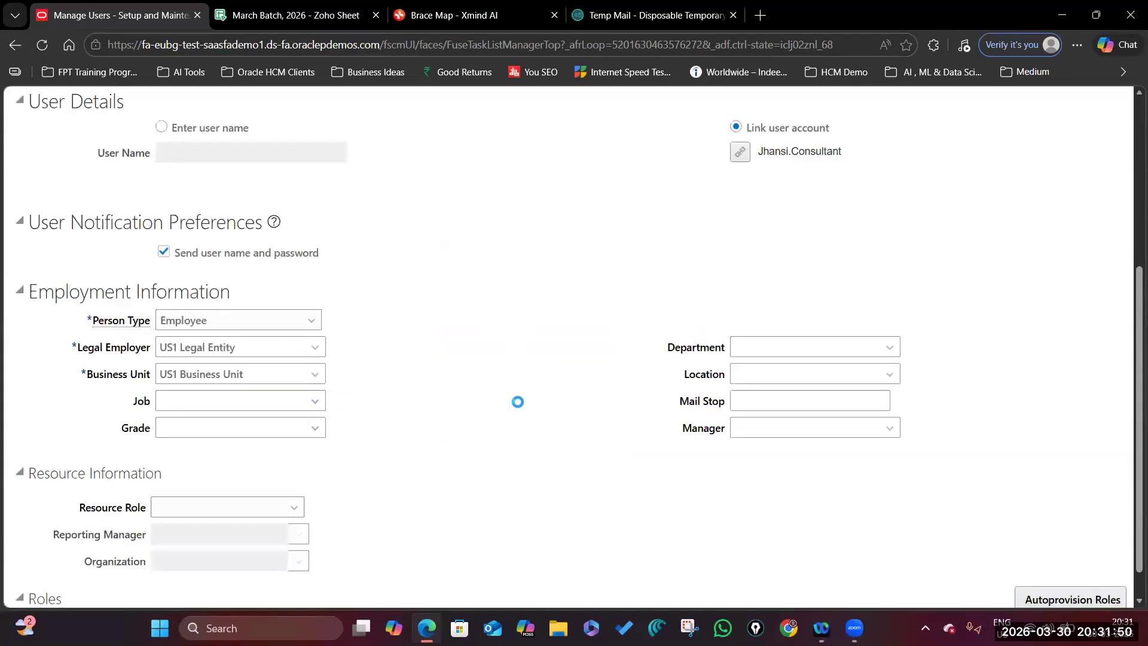
pyautogui.click(193, 448)
pyautogui.click(544, 426)
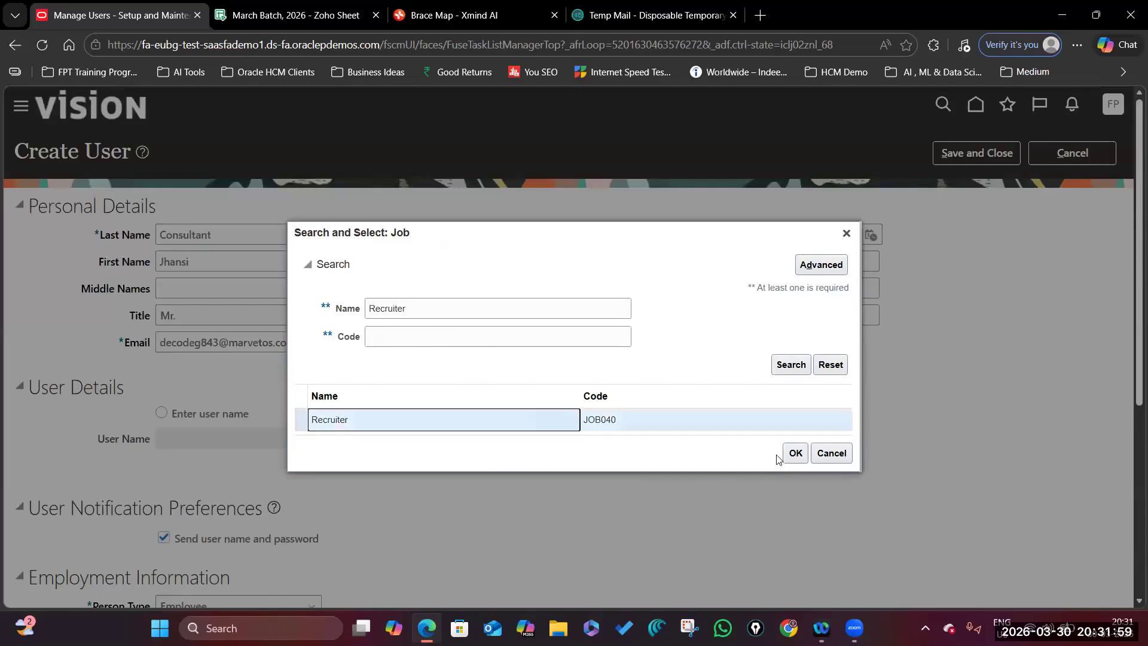
pyautogui.click(793, 454)
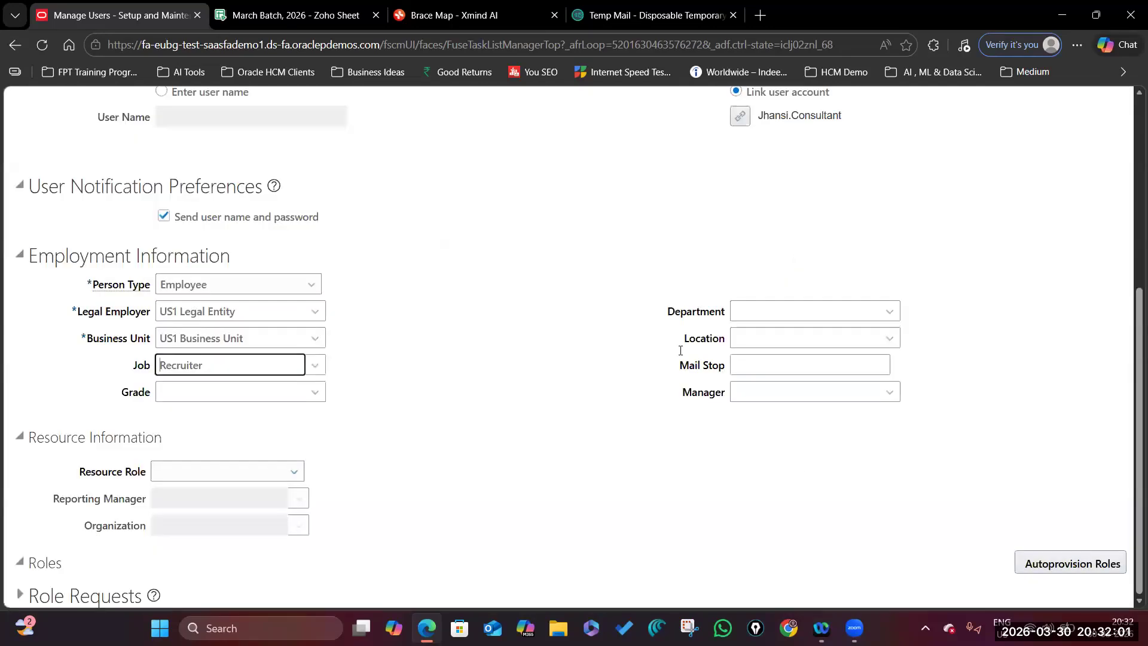
# Search departments with 'Human%' to set HR Department.
pyautogui.click(888, 312)
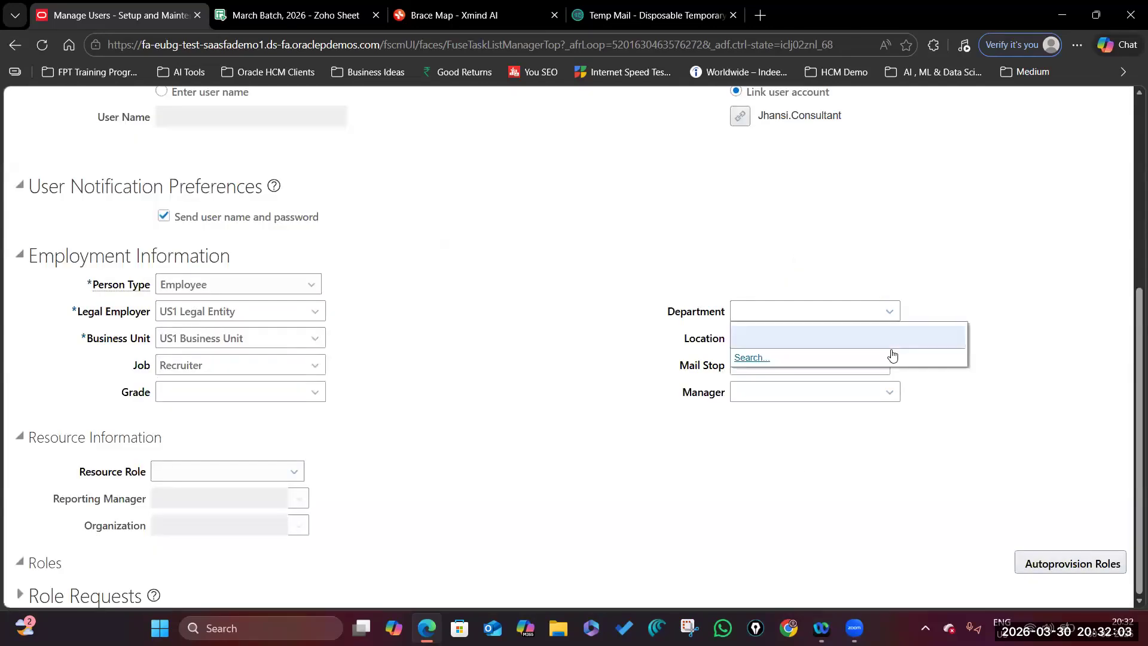
pyautogui.click(755, 358)
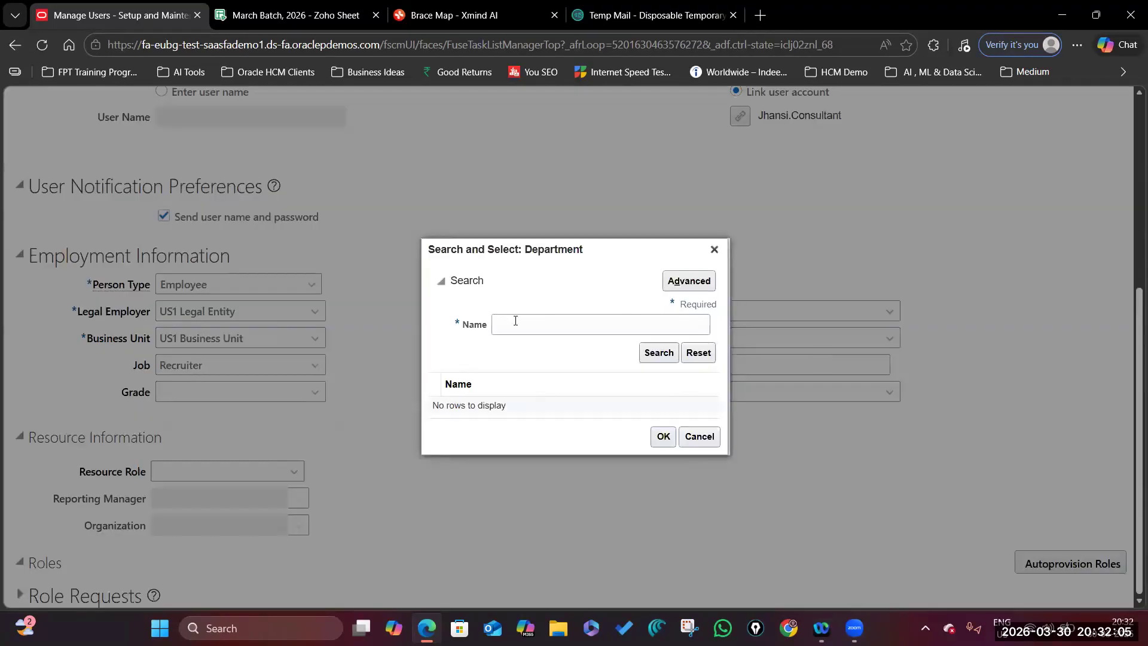
pyautogui.click(515, 321)
pyautogui.write('Human%')
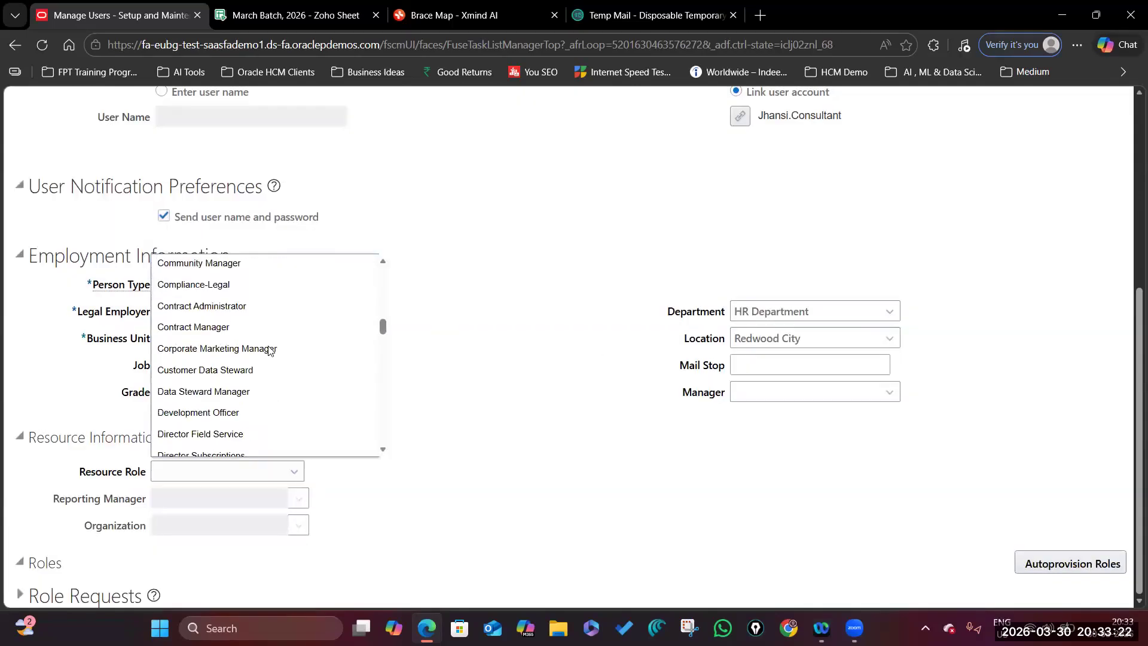
pyautogui.scroll(-15, 269, 383)
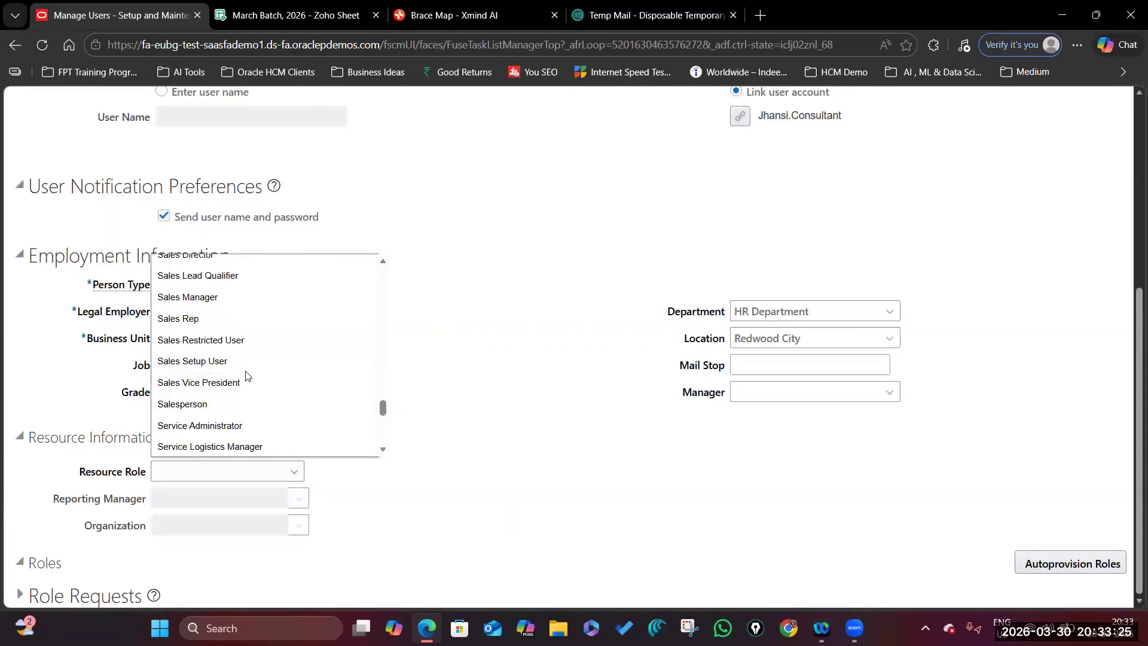
pyautogui.click(465, 522)
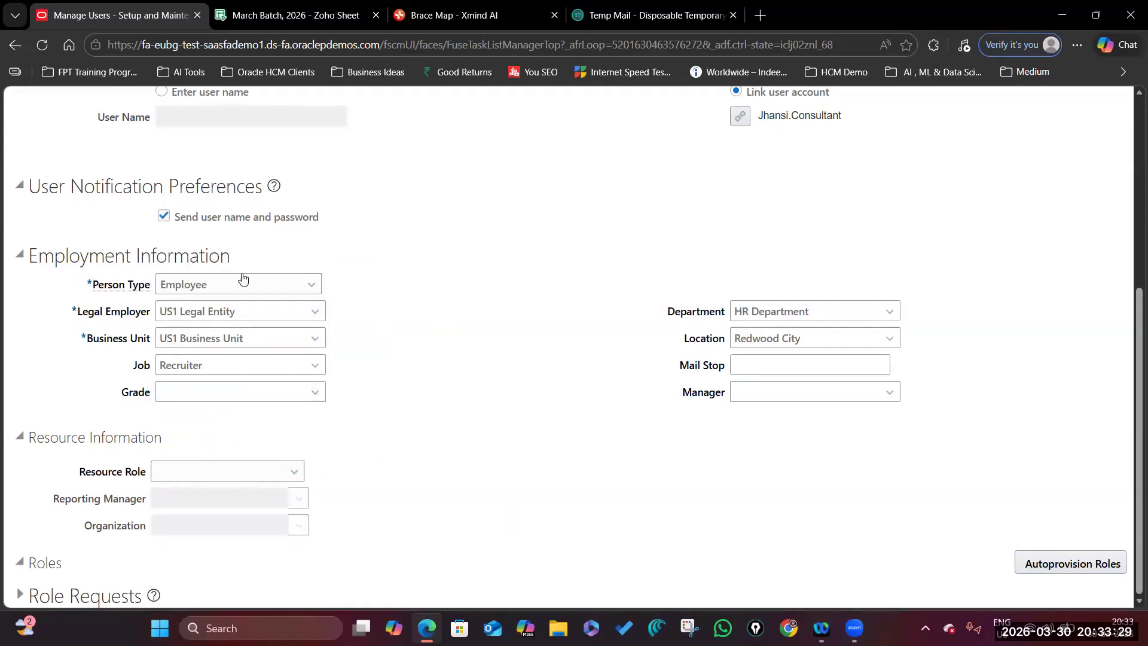
pyautogui.scroll(5, 186, 344)
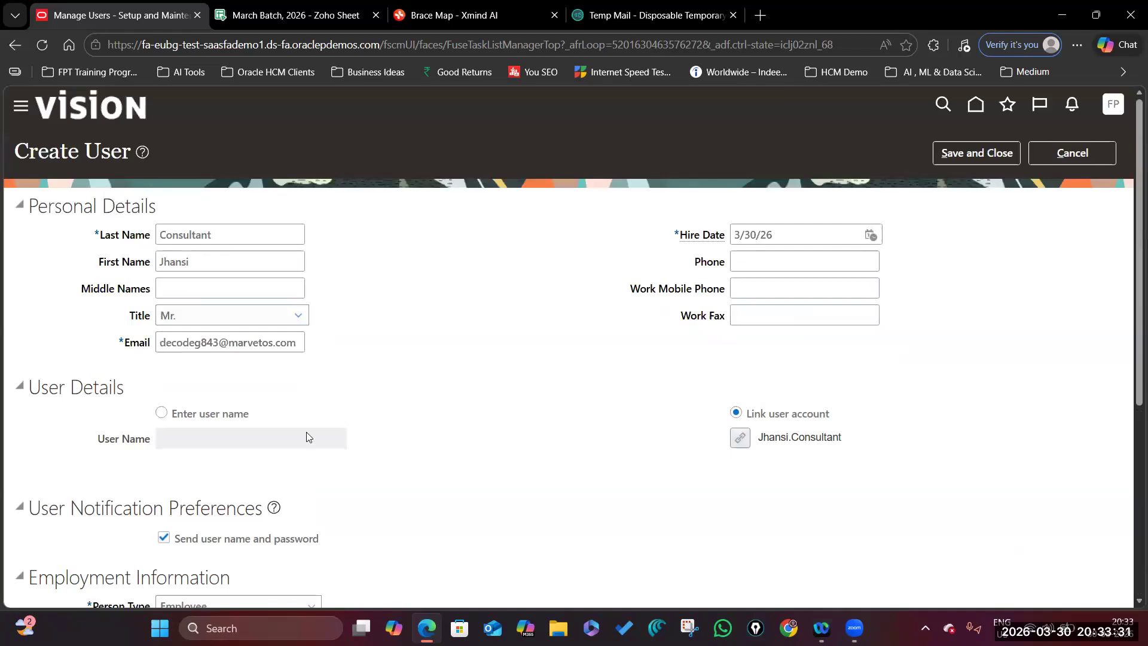
pyautogui.scroll(-5, 306, 432)
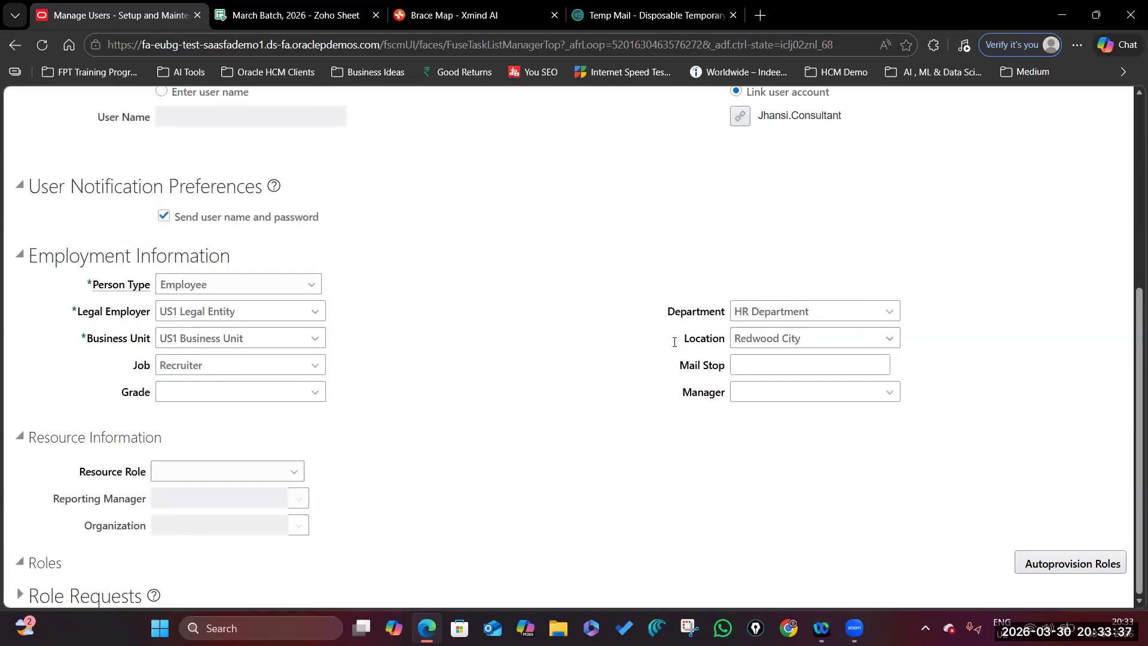
# Search for the manager by name and confirm the selection.
pyautogui.click(888, 392)
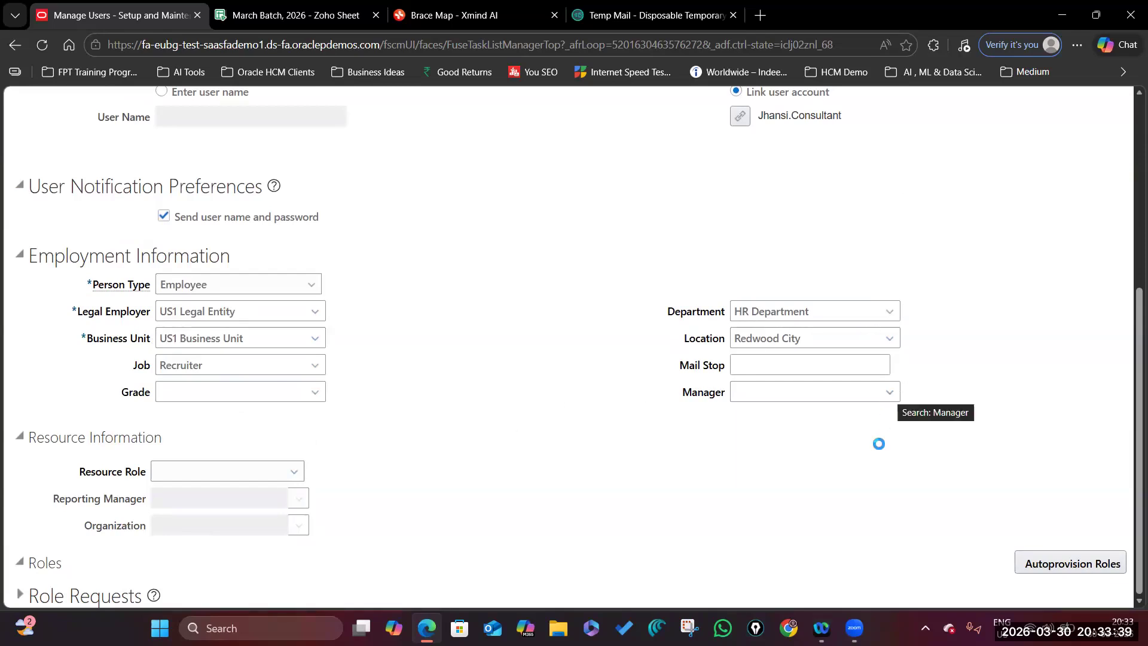
pyautogui.click(337, 367)
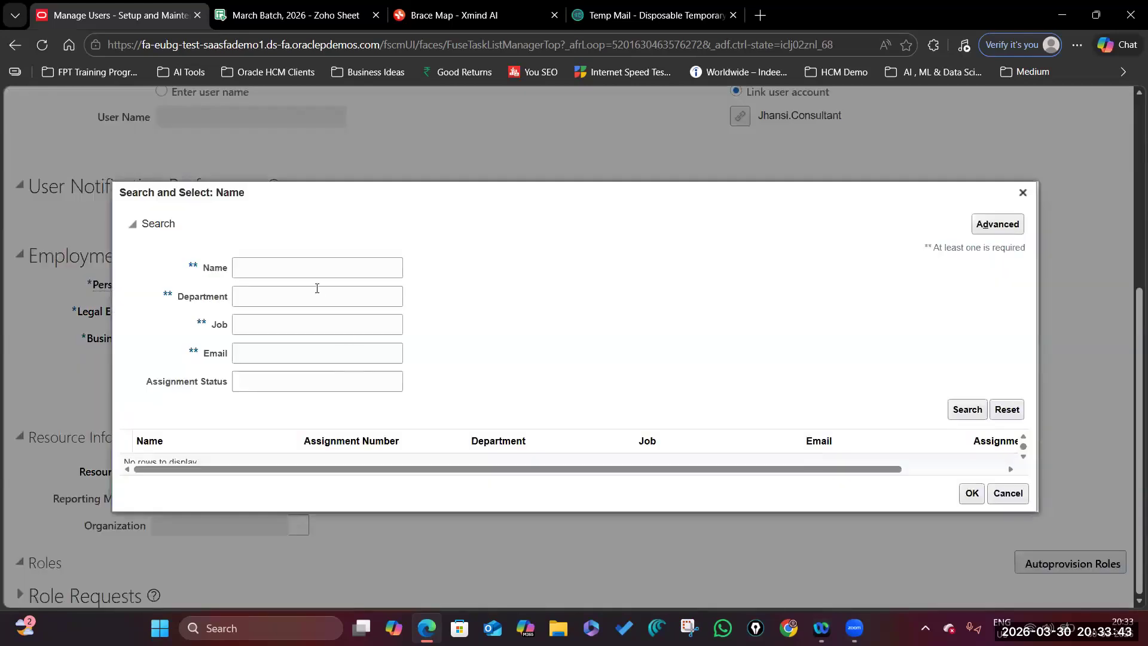
pyautogui.click(312, 267)
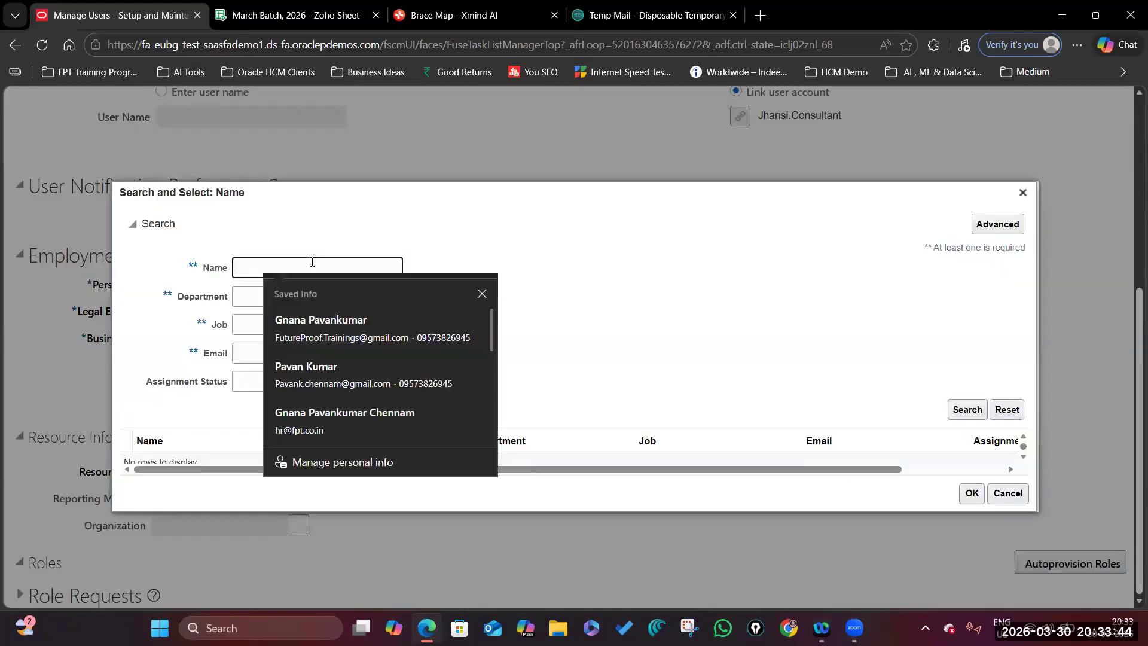
pyautogui.write('curr')
pyautogui.write('is%')
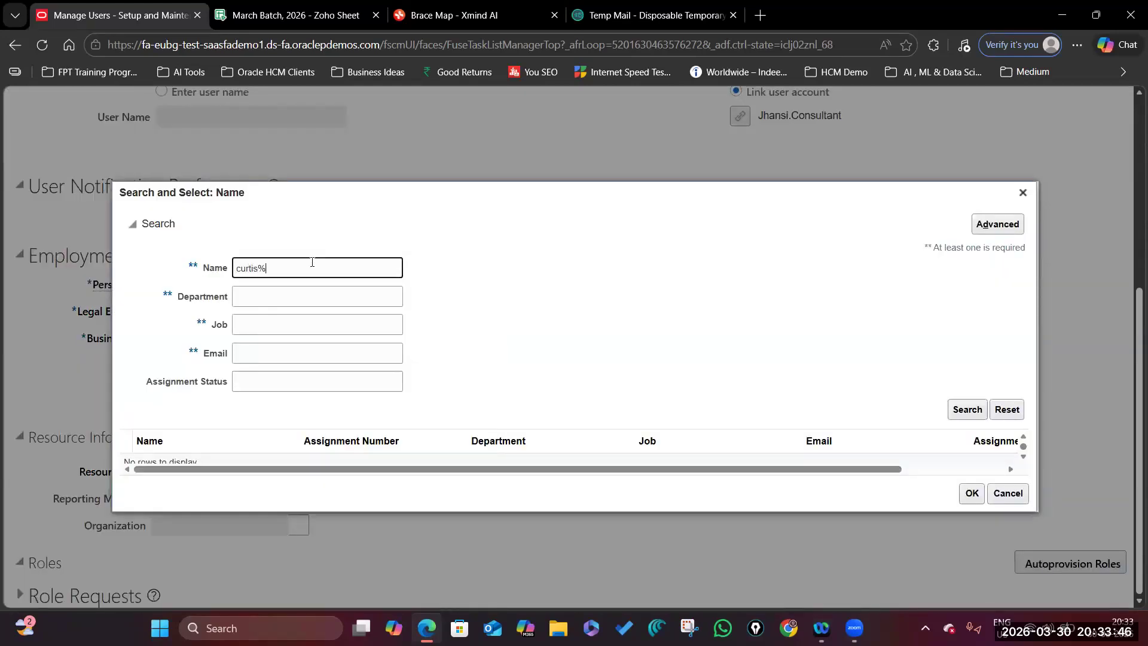
pyautogui.press('Return')
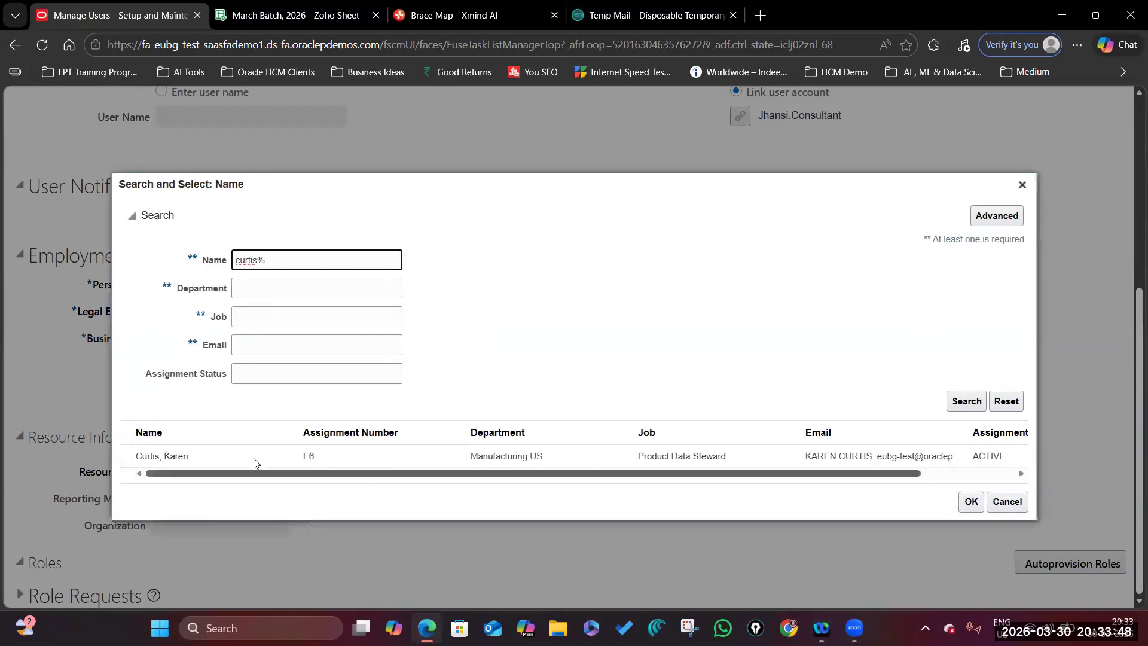
pyautogui.click(243, 461)
pyautogui.click(970, 502)
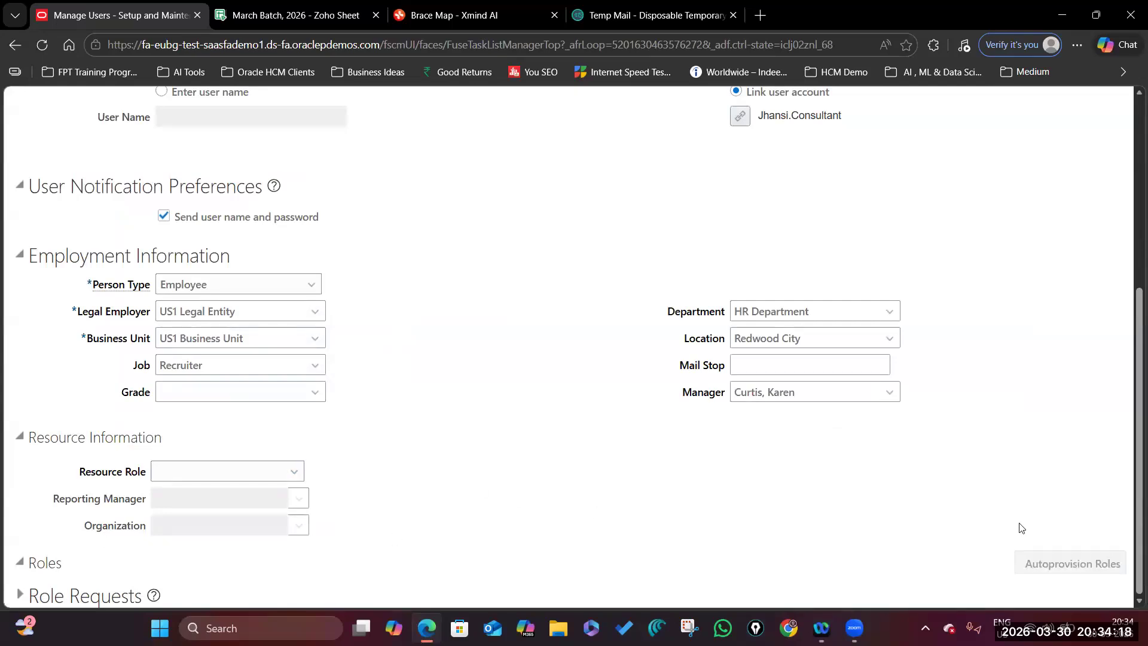
# Expand Role Requests and Current Roles and scroll through the roles provisioned on 3/30/26.
pyautogui.scroll(5, 788, 463)
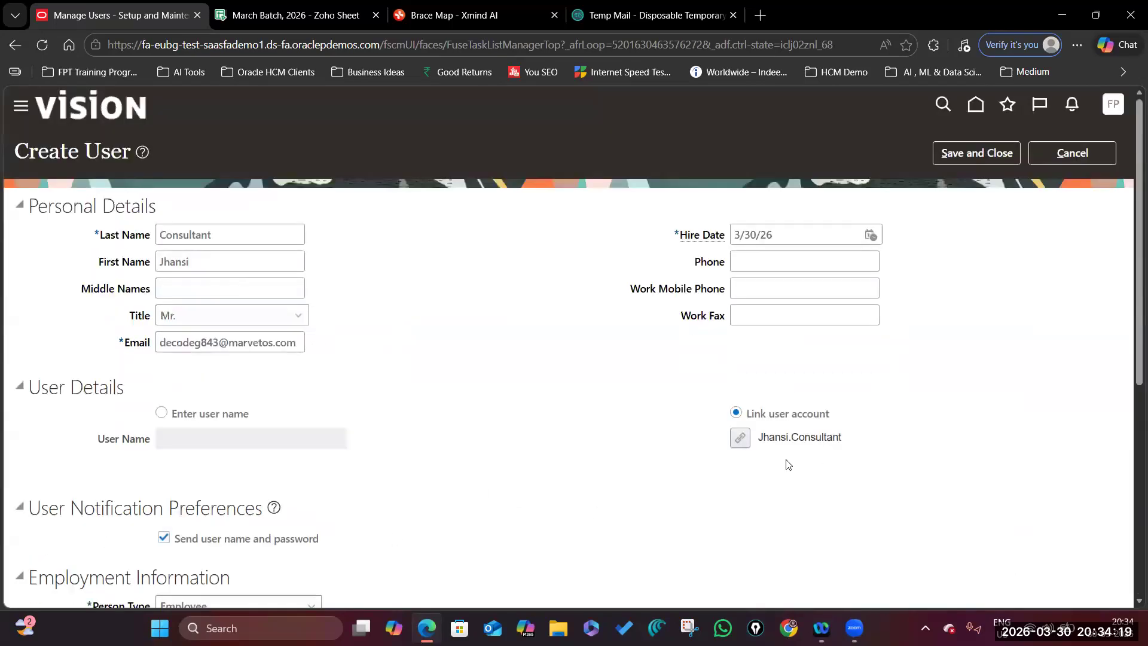
pyautogui.scroll(-6, 772, 493)
pyautogui.click(676, 529)
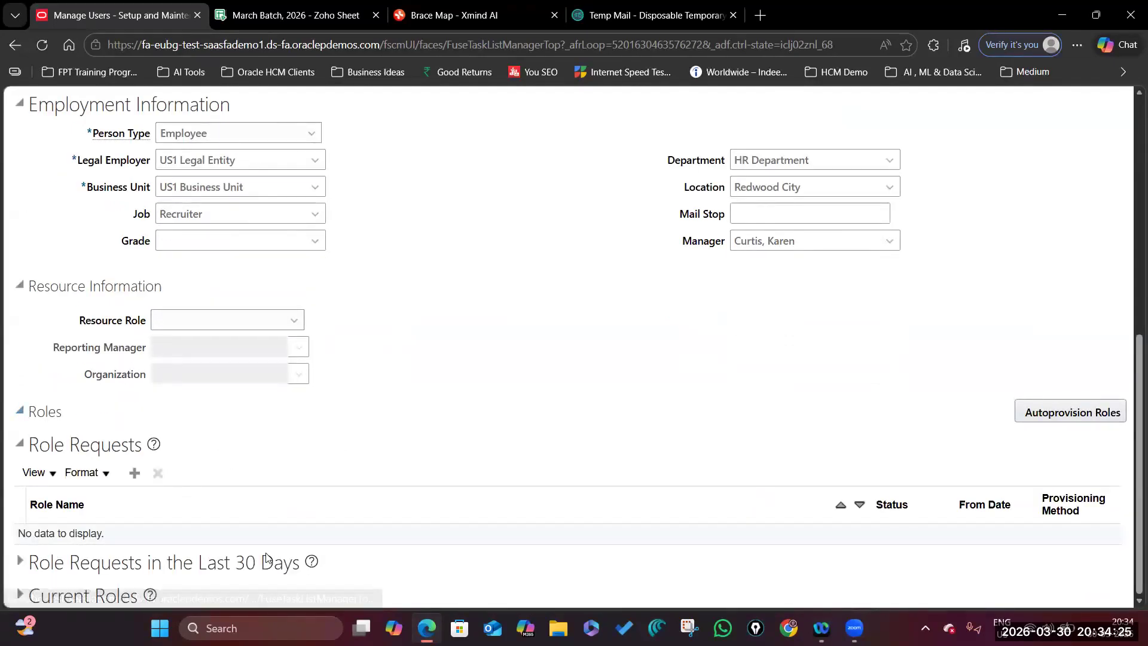
pyautogui.click(131, 592)
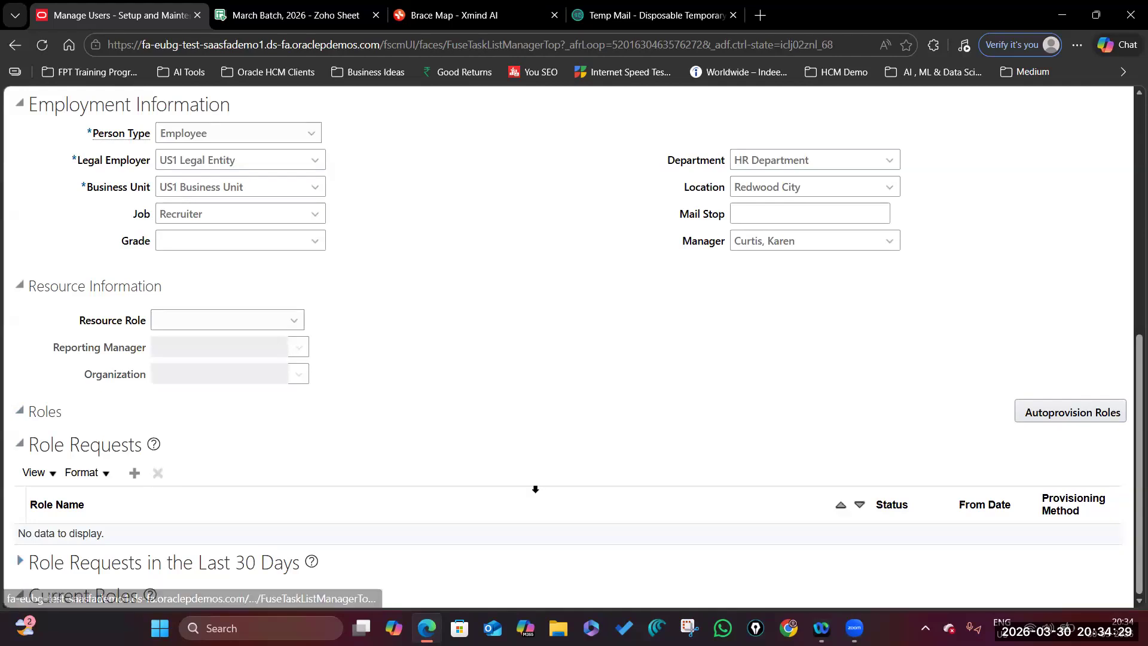
pyautogui.scroll(-6, 1122, 554)
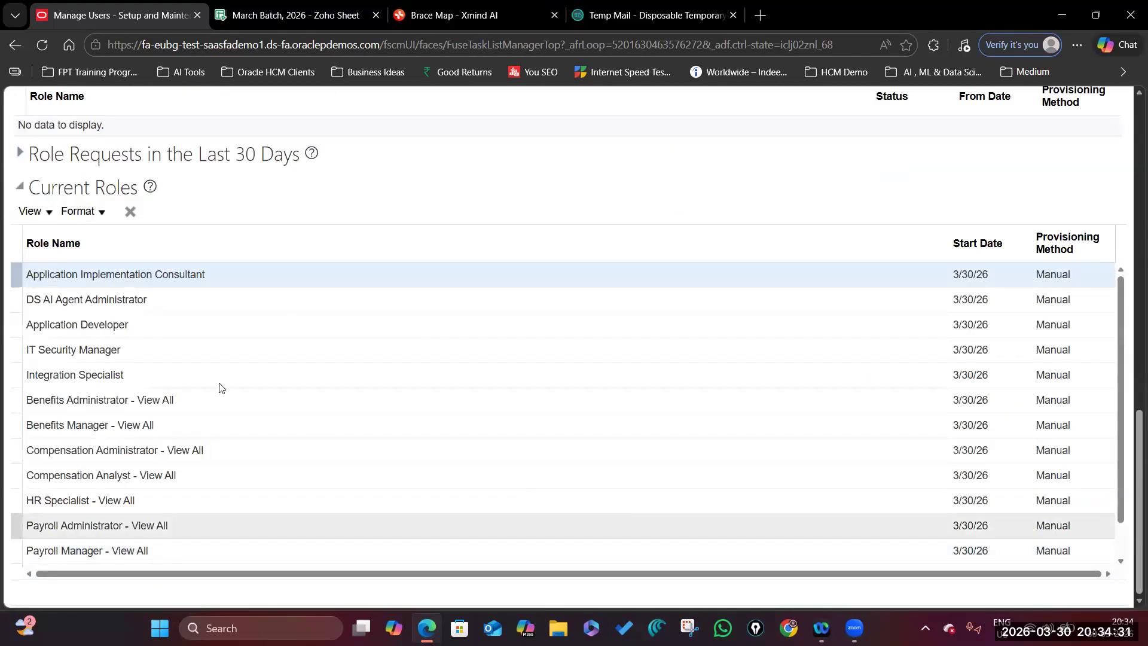
pyautogui.scroll(15, 182, 277)
pyautogui.scroll(-15, 350, 390)
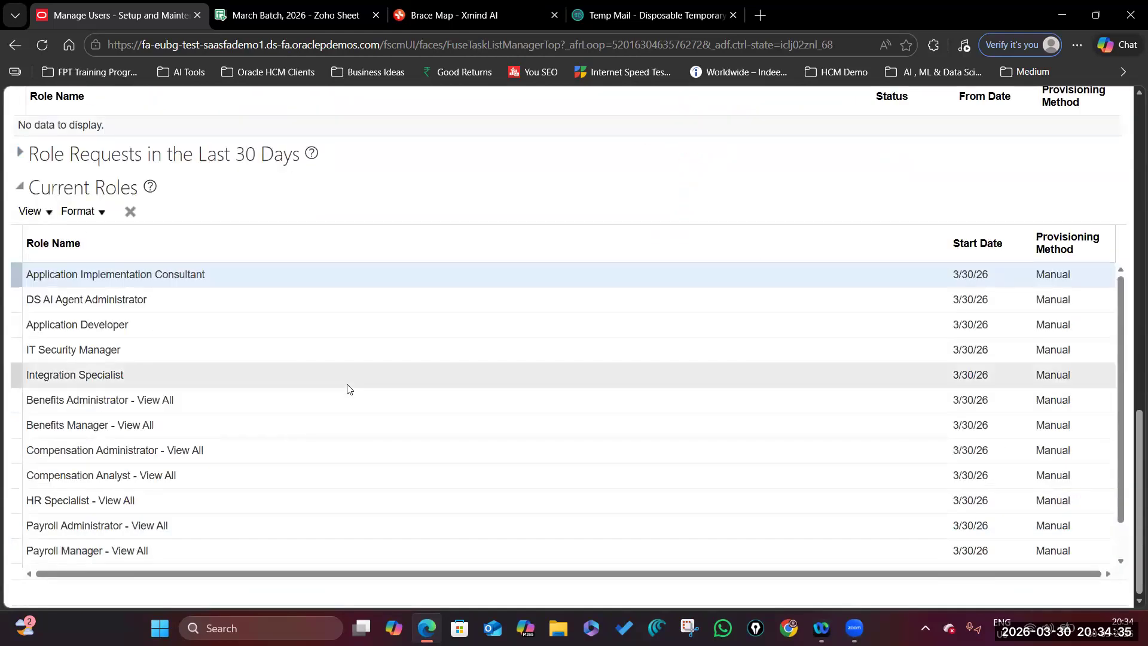
pyautogui.scroll(-3, 218, 377)
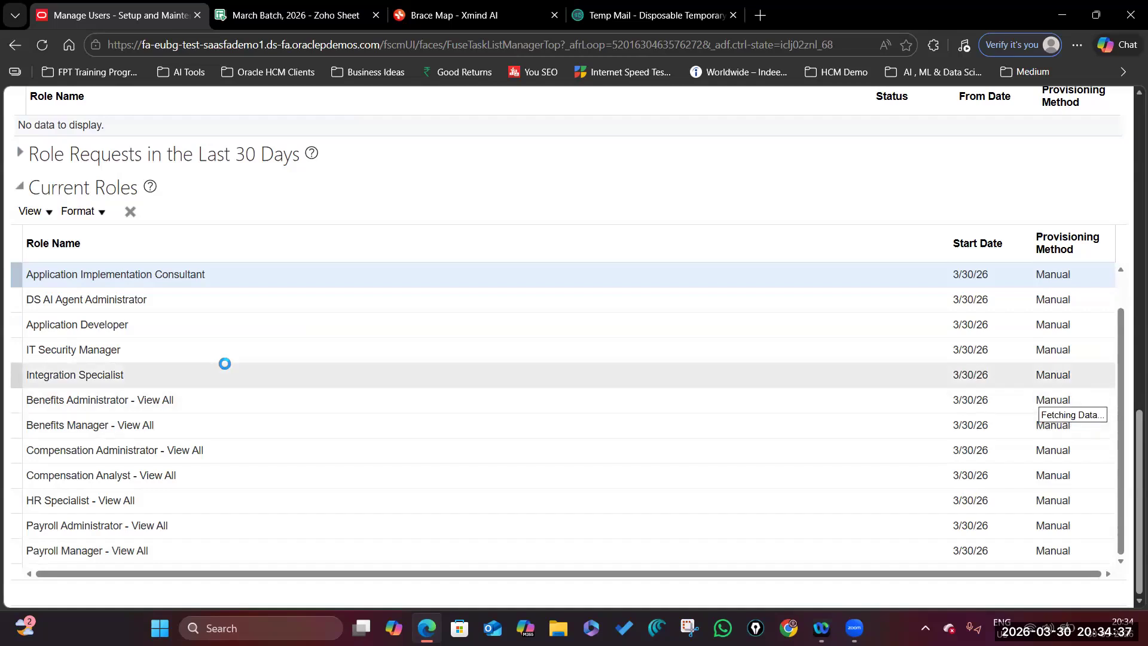
pyautogui.scroll(-13, 296, 427)
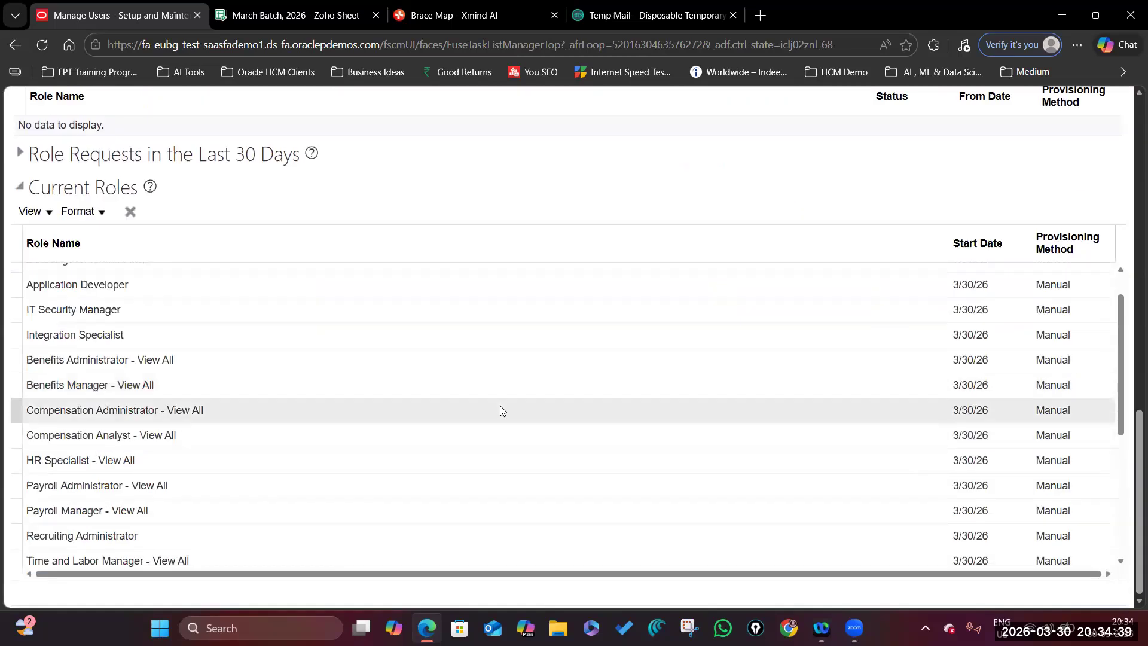
pyautogui.scroll(-1, 1122, 416)
pyautogui.moveTo(1122, 415); pyautogui.dragTo(1120, 506)
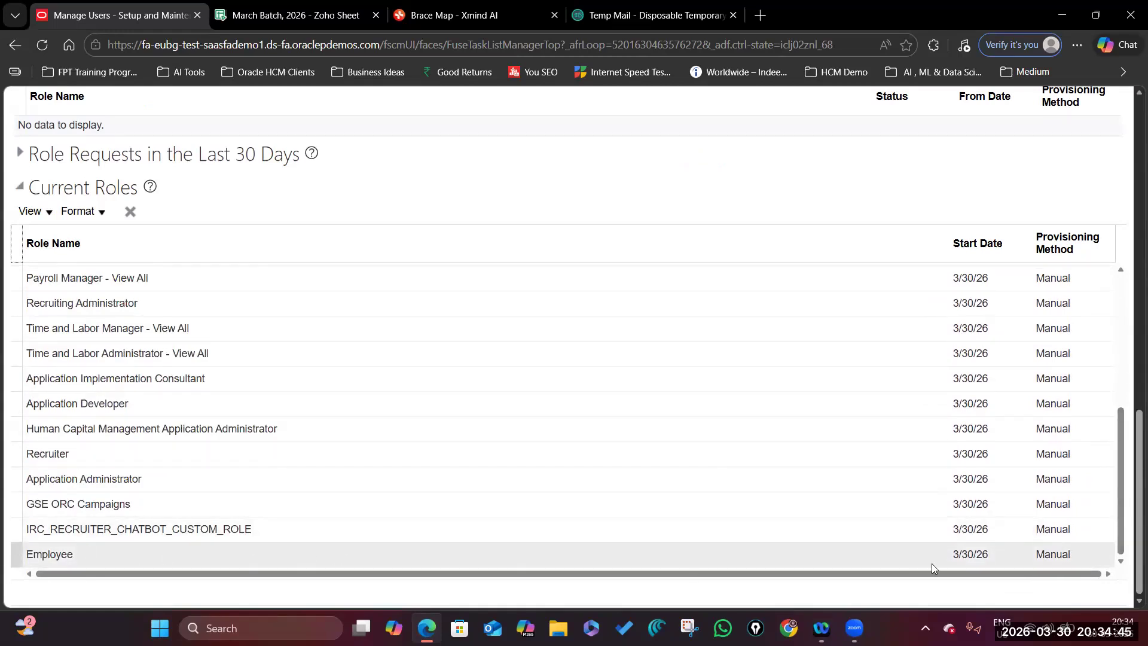
pyautogui.moveTo(1139, 432); pyautogui.dragTo(1139, 119)
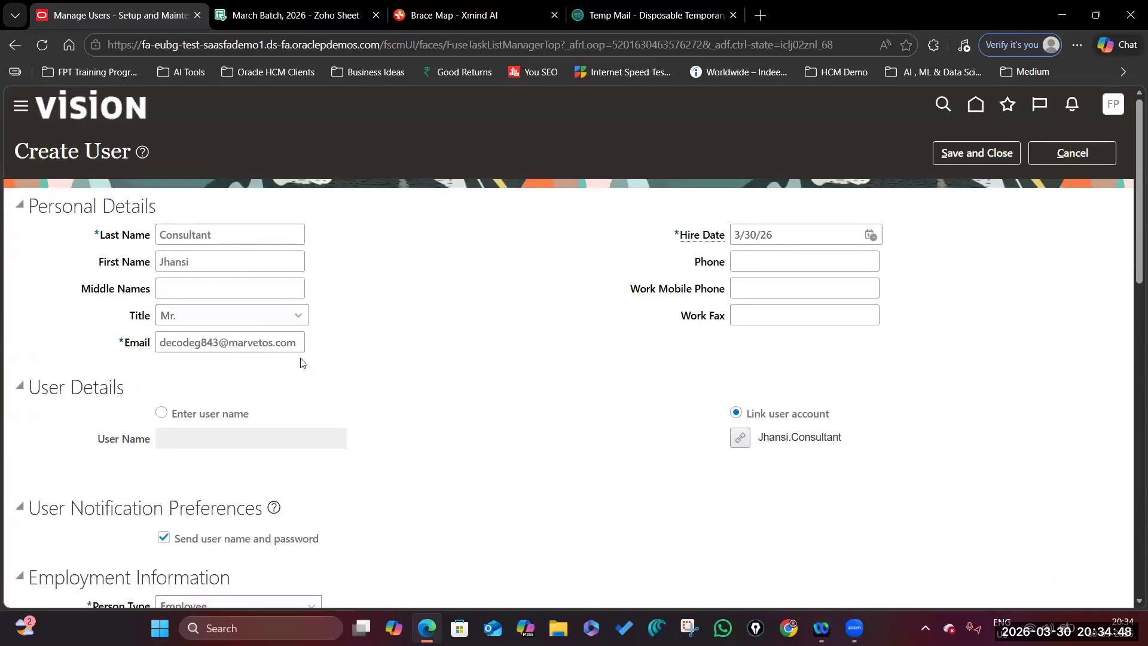
# Review the Legal Employer and Business Unit values, then Save and Close the new user.
pyautogui.scroll(-2, 307, 379)
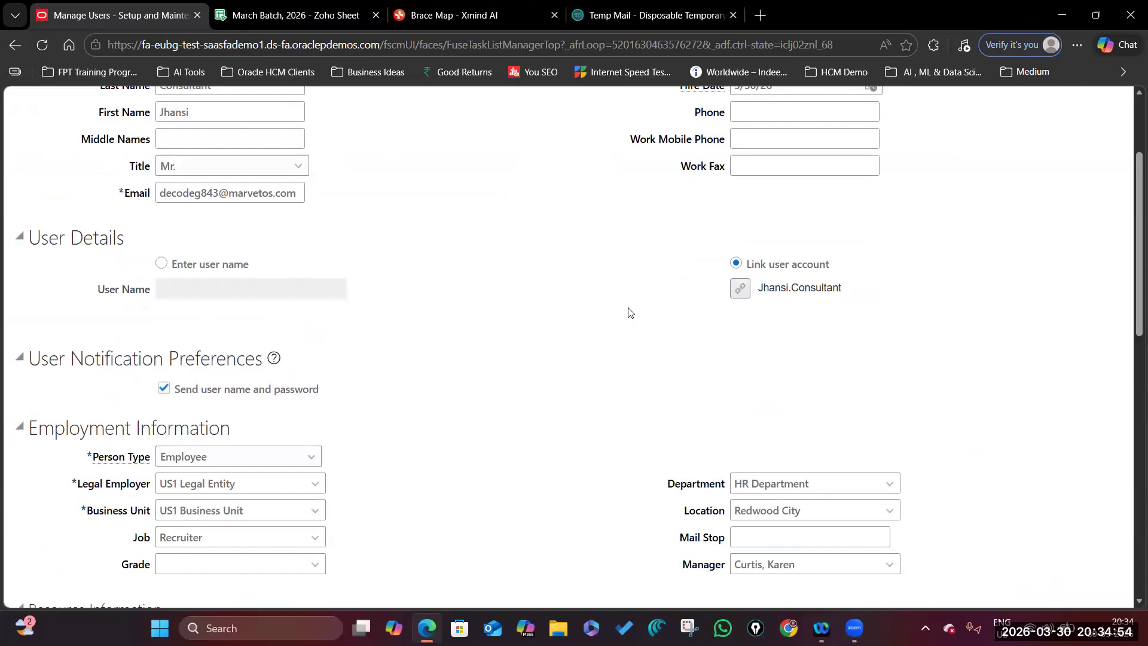
pyautogui.scroll(2, 798, 315)
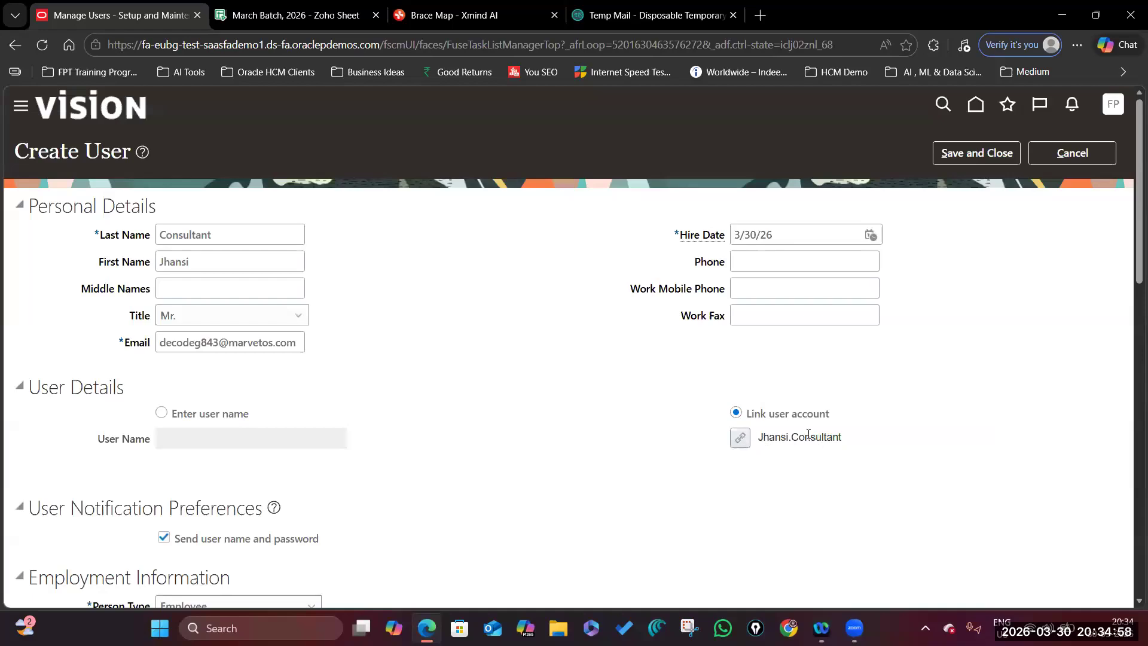
pyautogui.scroll(-5, 407, 440)
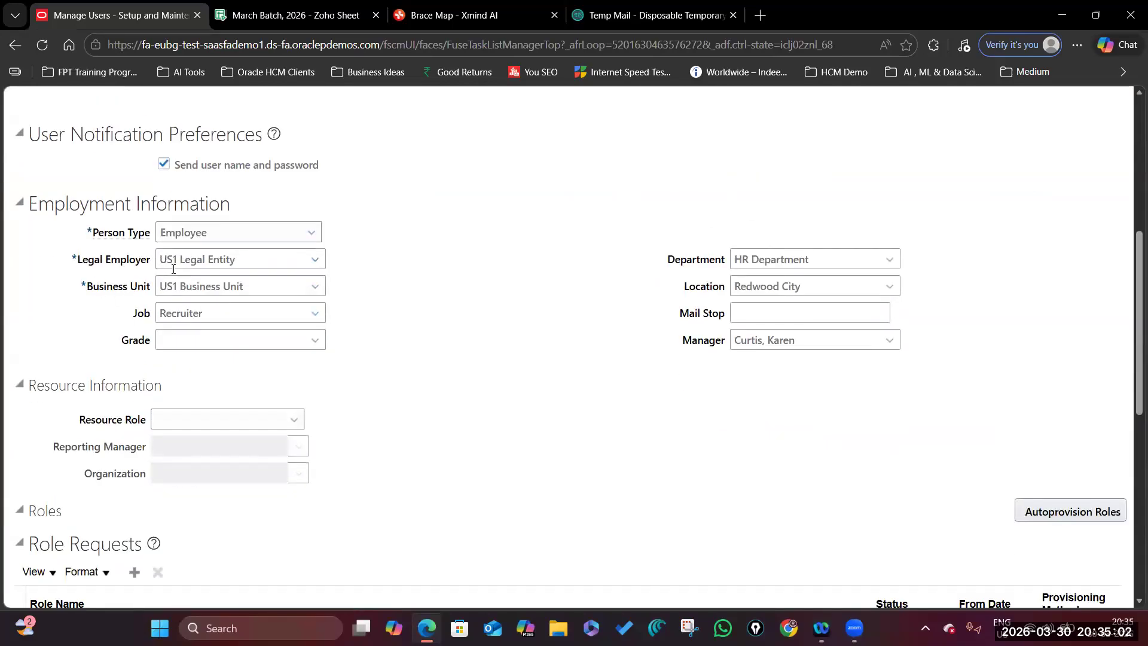
pyautogui.scroll(5, 181, 268)
pyautogui.scroll(-4, 170, 407)
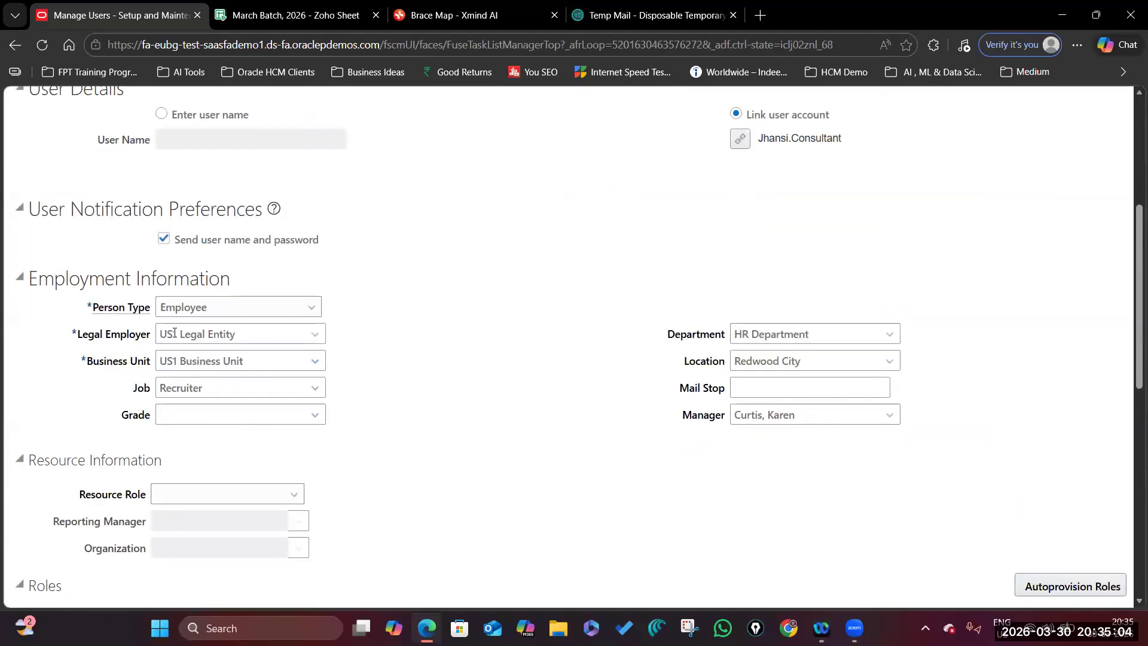
pyautogui.click(254, 333)
pyautogui.moveTo(252, 362); pyautogui.dragTo(138, 365)
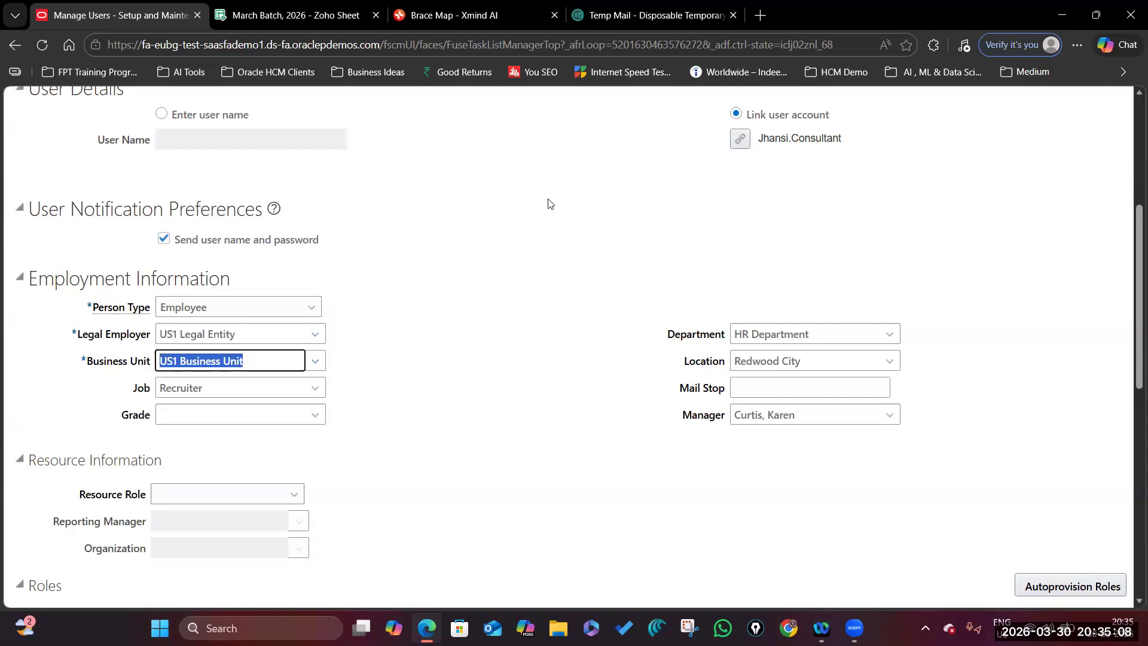
pyautogui.scroll(4, 555, 234)
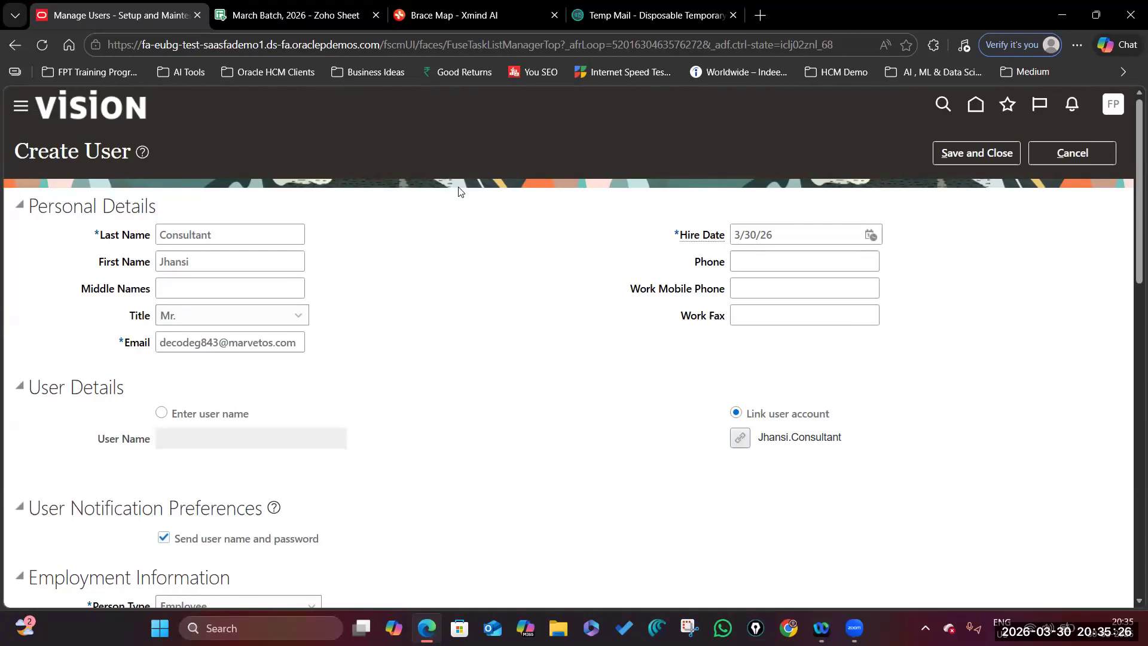
pyautogui.scroll(-5, 379, 310)
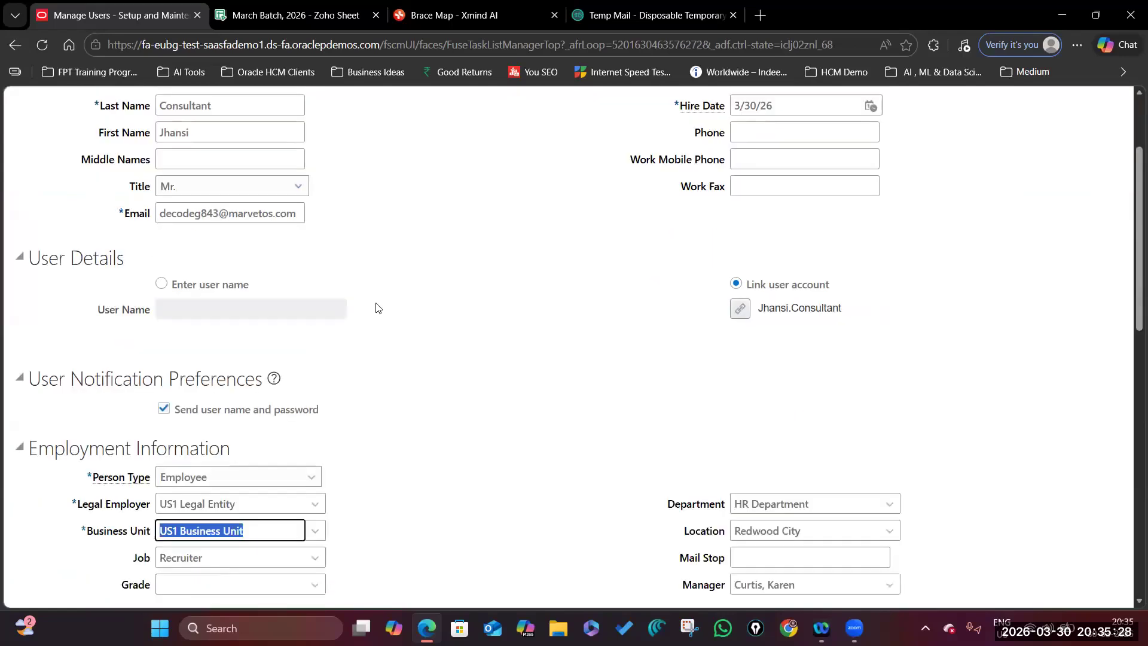
pyautogui.scroll(3, 560, 416)
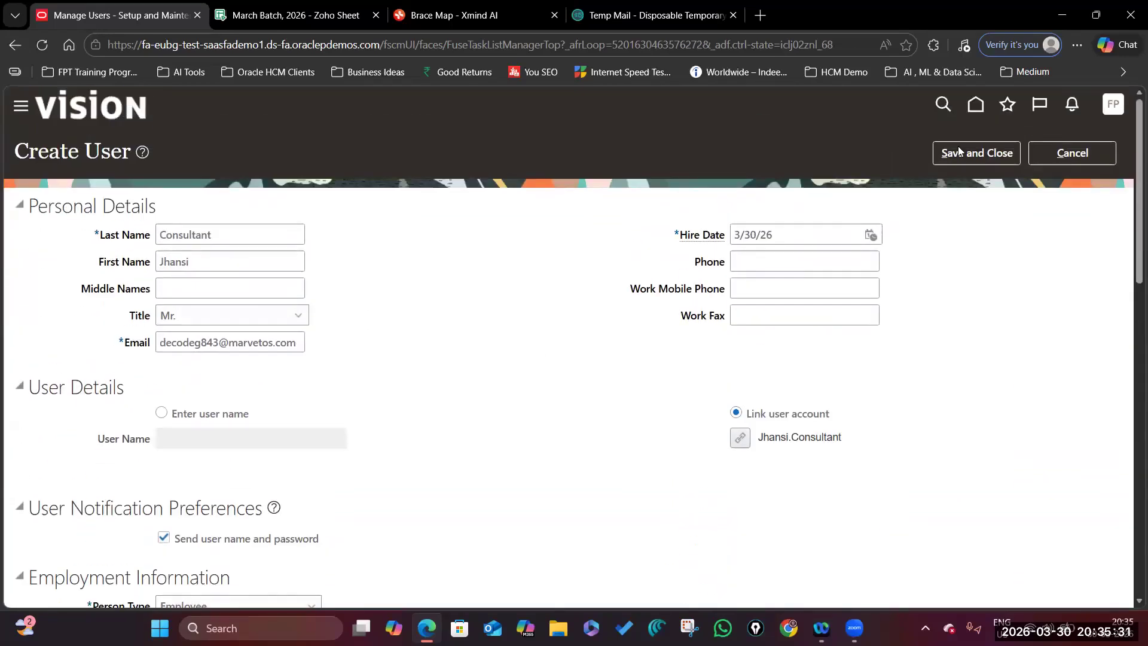
pyautogui.click(992, 156)
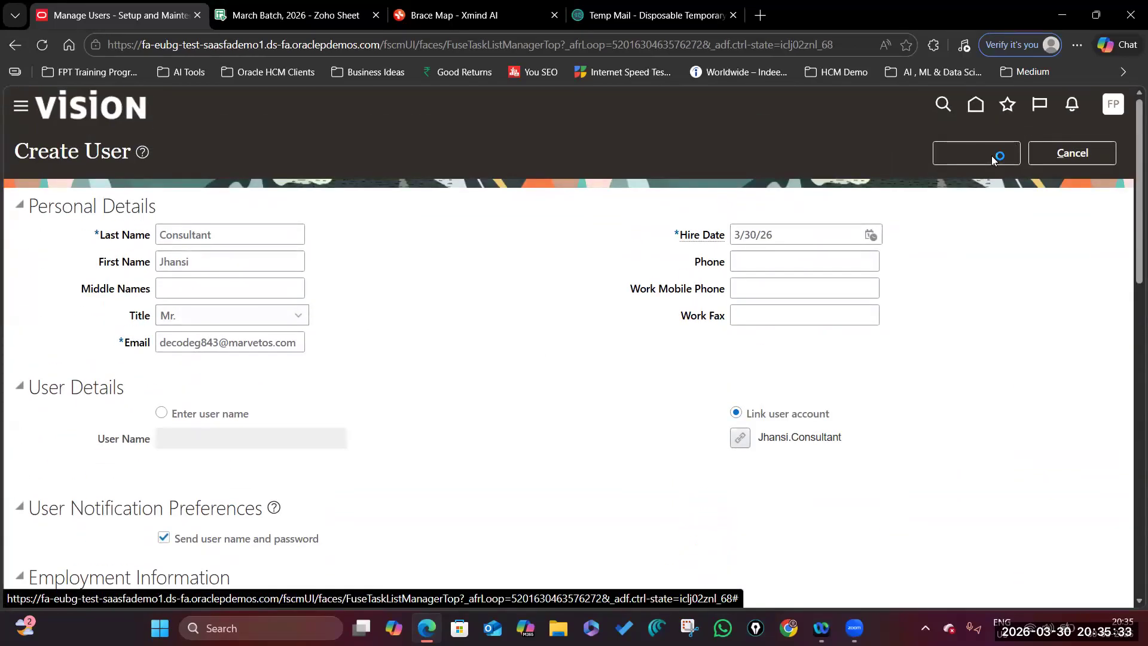
# Run a person keyword search for 'J' and finish with Done.
pyautogui.click(91, 174)
pyautogui.write('Jhansi')
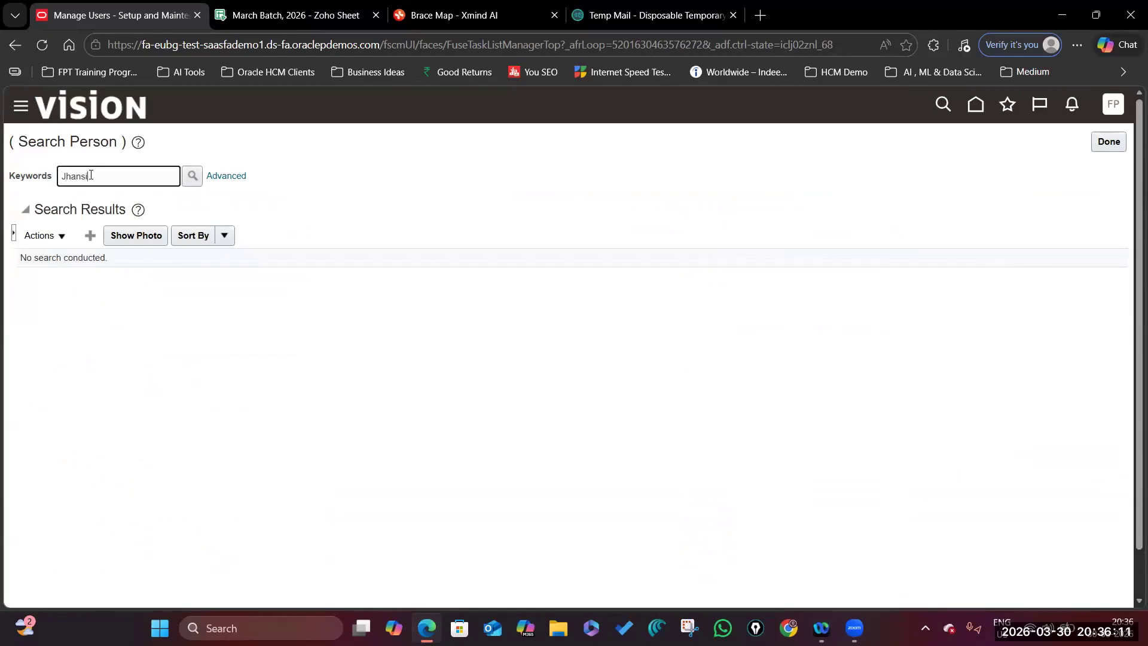
pyautogui.press('Return')
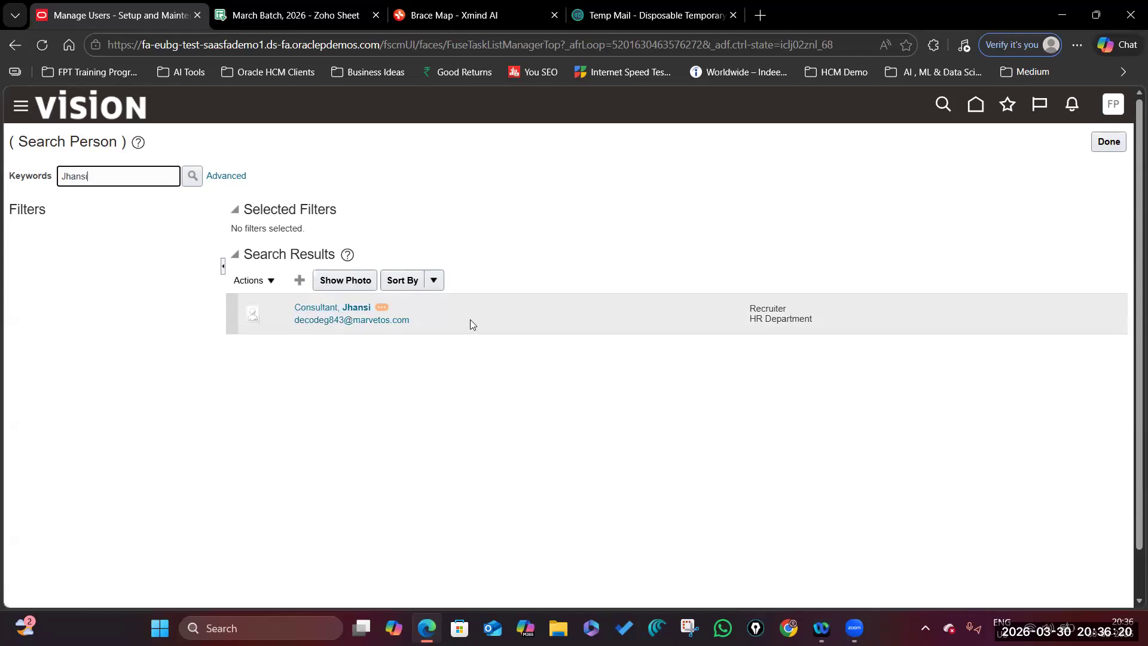
pyautogui.click(1107, 143)
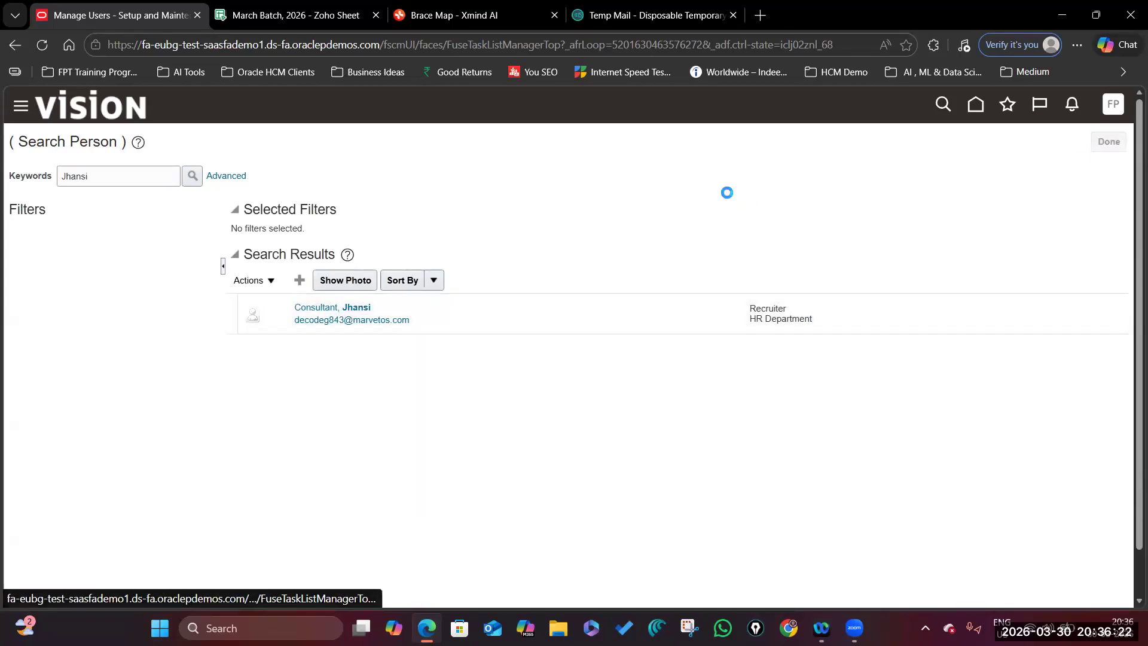
# From Home, open the People search under My Client Groups and enter the new employee's name.
pyautogui.click(975, 104)
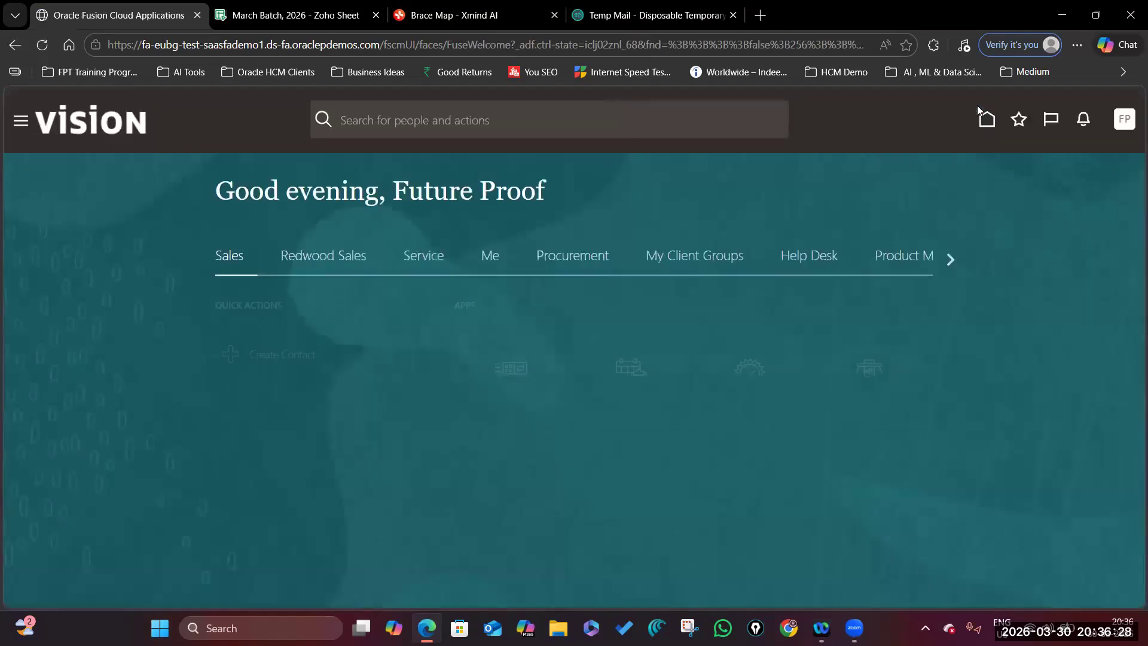
pyautogui.click(689, 257)
pyautogui.scroll(-3, 679, 317)
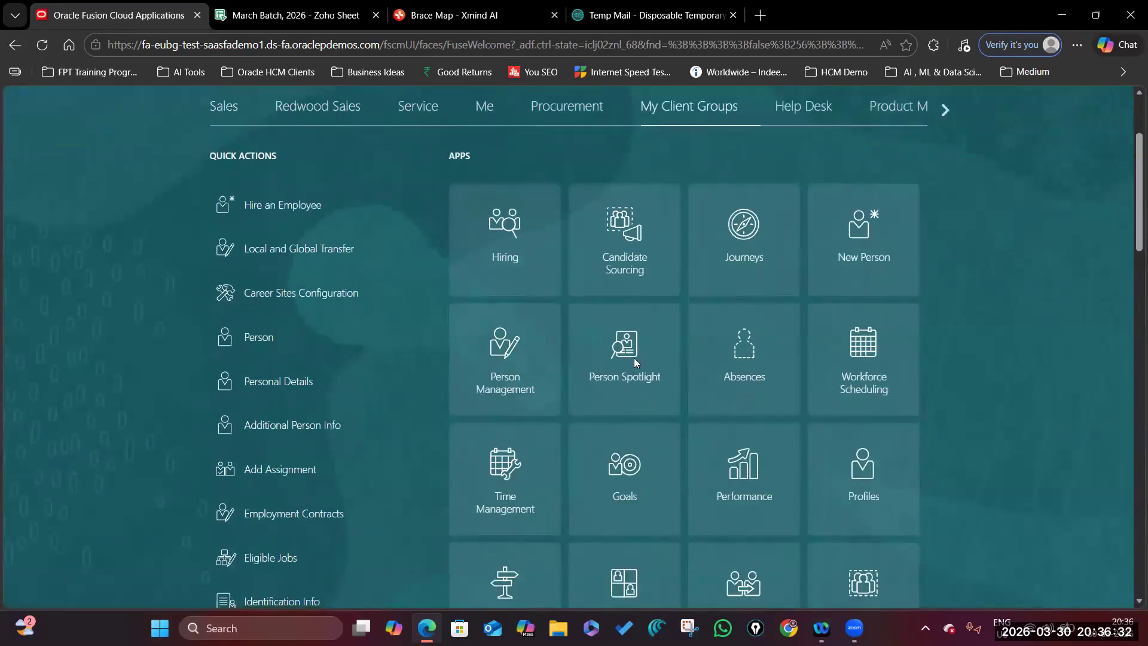
pyautogui.click(624, 353)
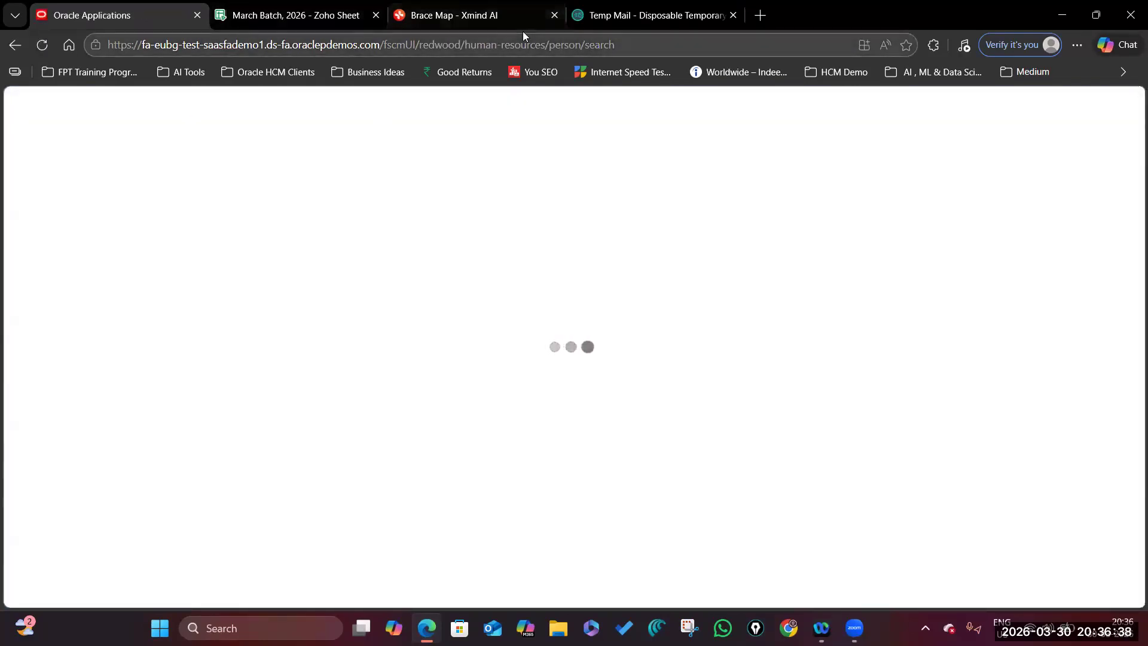
pyautogui.click(258, 189)
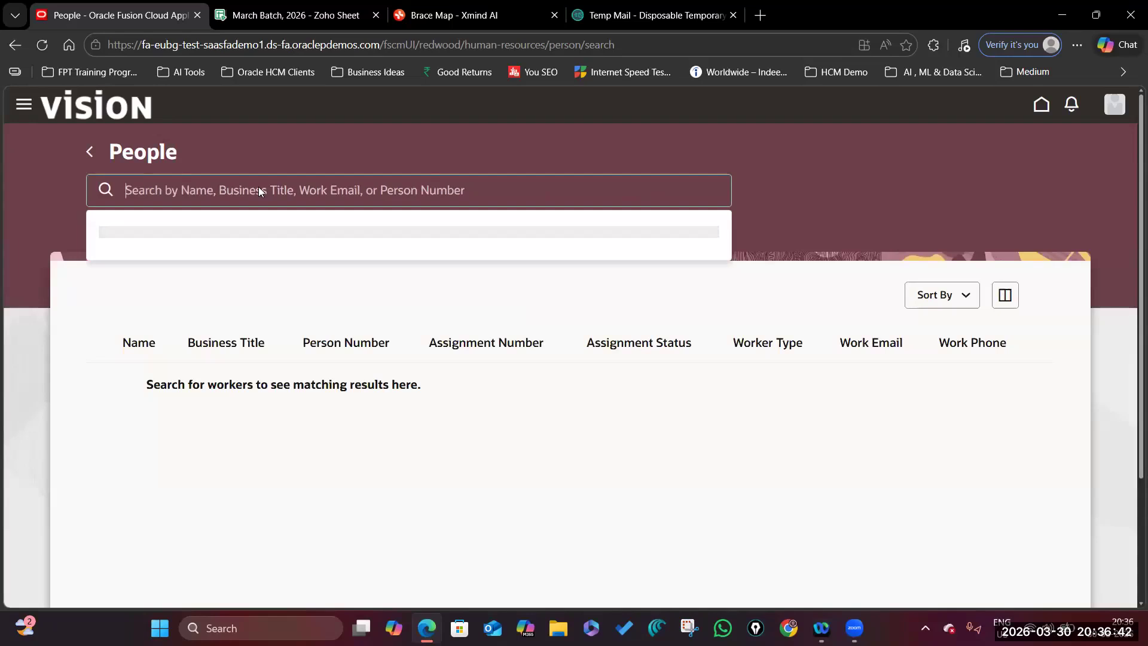
pyautogui.write('Jhansi')
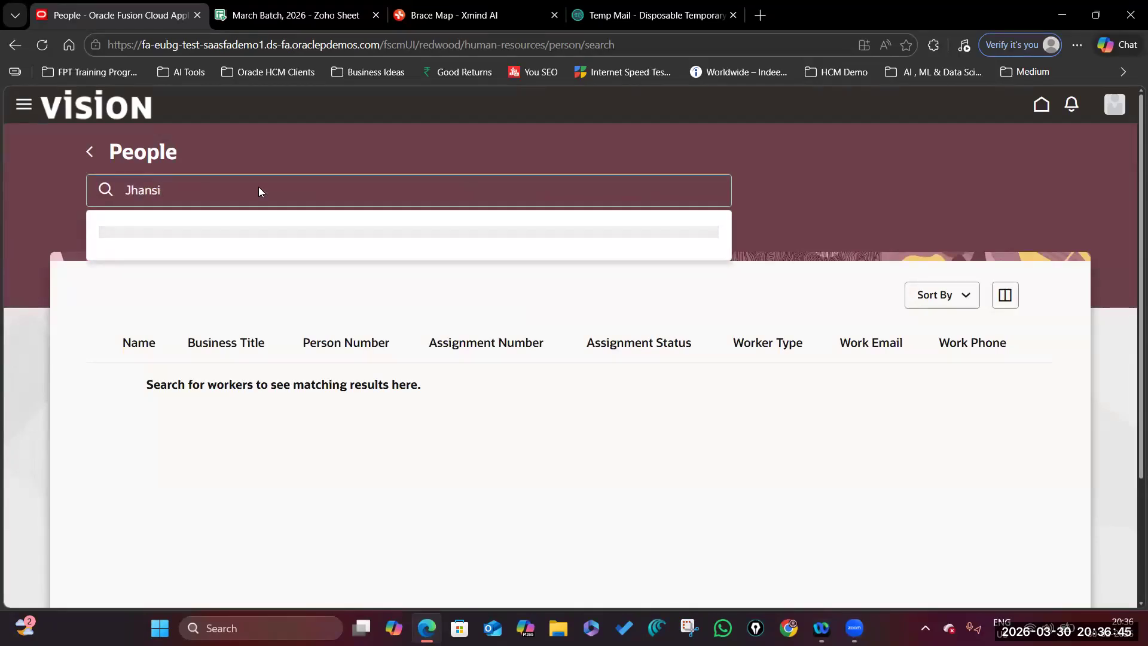
pyautogui.write('.Cons')
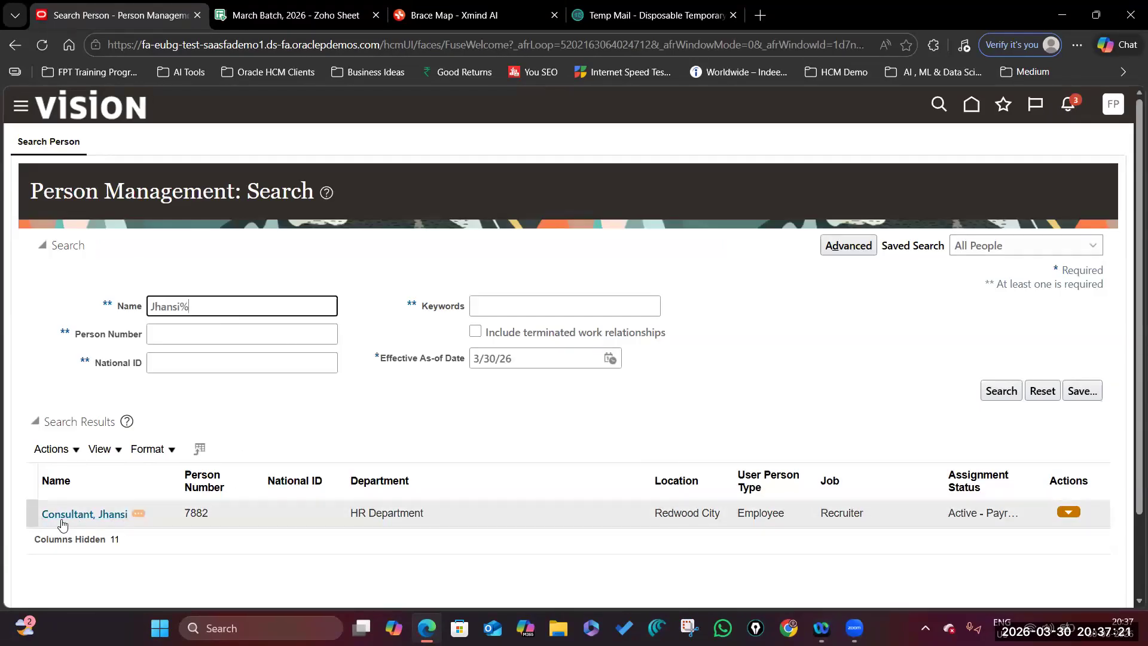
# Narrow the Department, Location, User Person Type and Job columns, then open the employee's record.
pyautogui.click(86, 518)
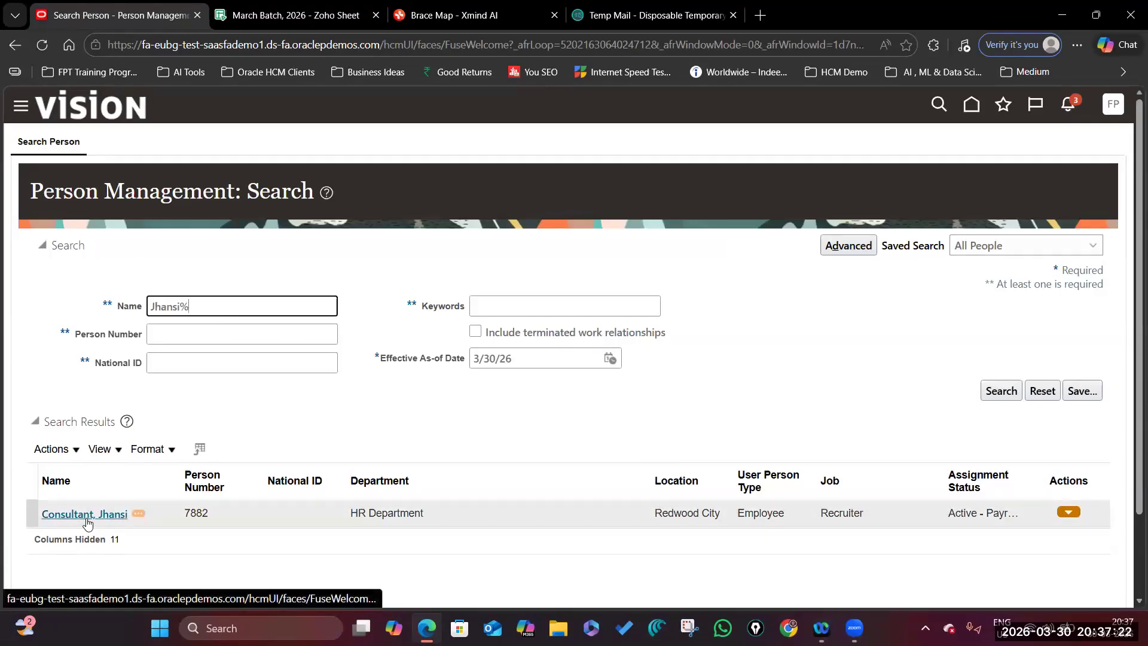
pyautogui.click(186, 513)
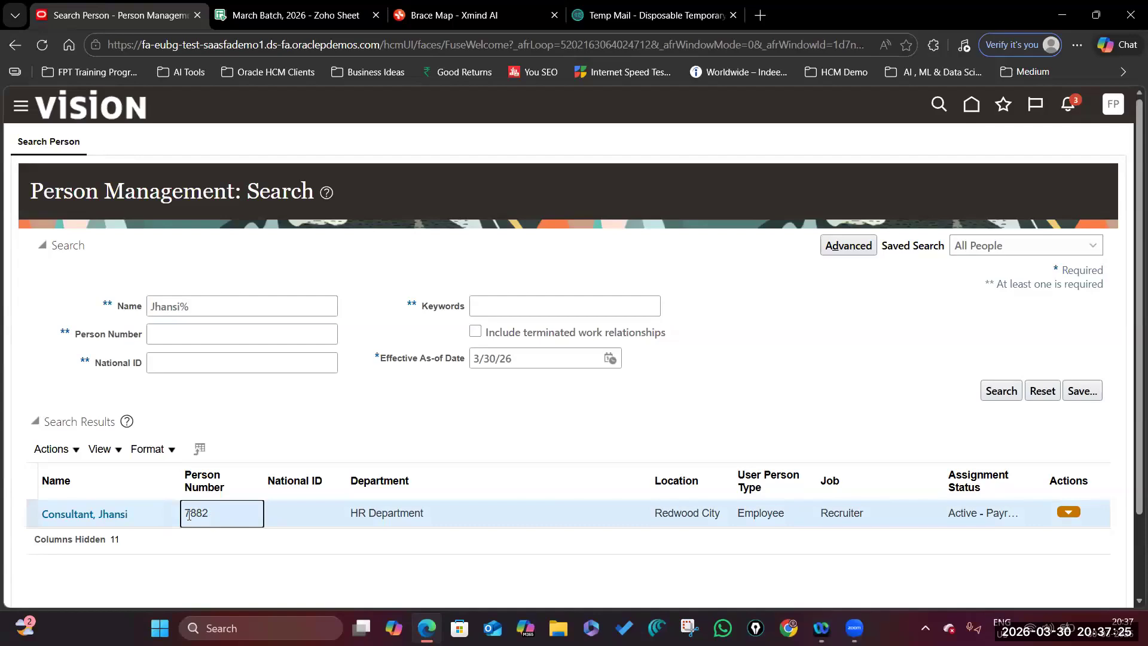
pyautogui.moveTo(653, 470); pyautogui.dragTo(492, 470)
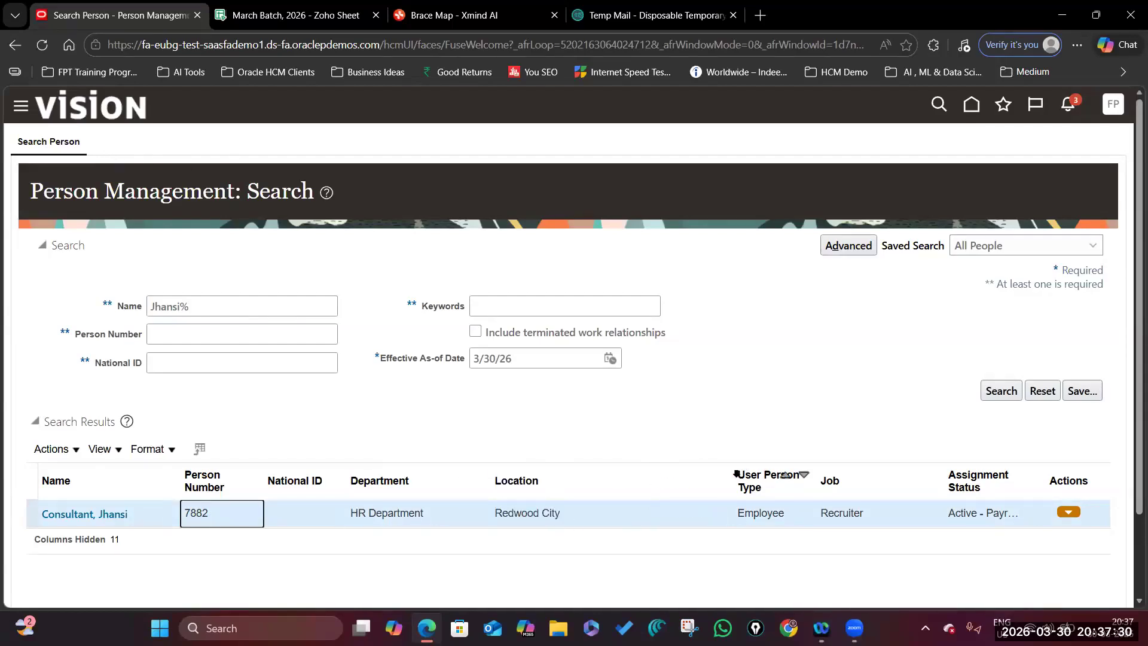
pyautogui.moveTo(736, 474); pyautogui.dragTo(628, 475)
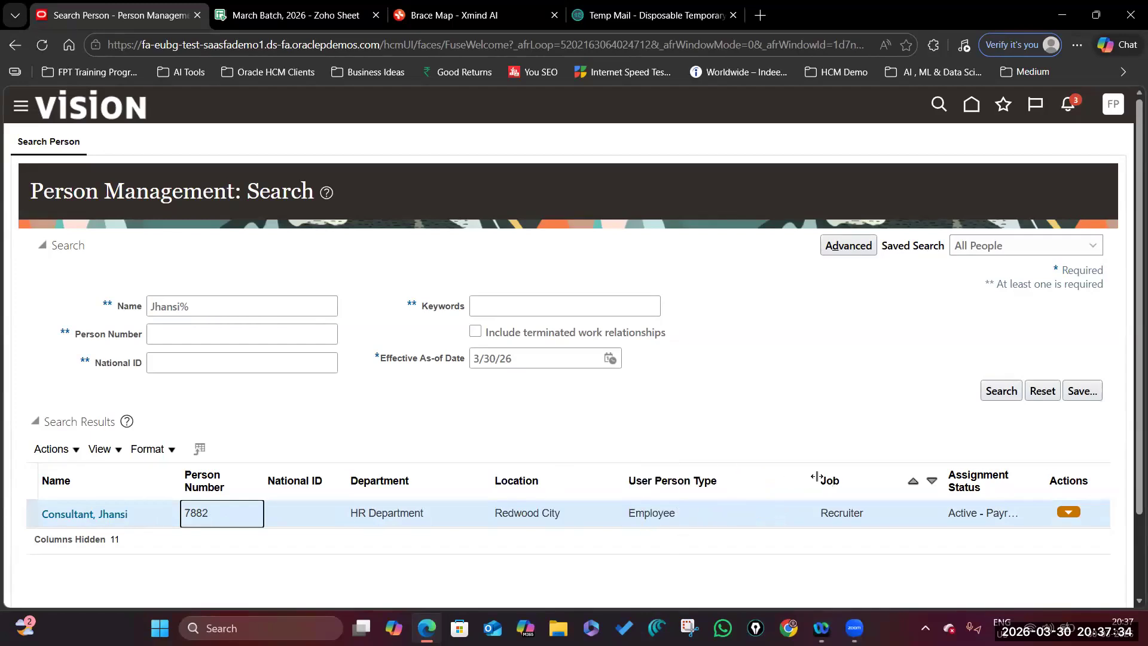
pyautogui.moveTo(819, 481); pyautogui.dragTo(759, 481)
pyautogui.moveTo(939, 472); pyautogui.dragTo(848, 475)
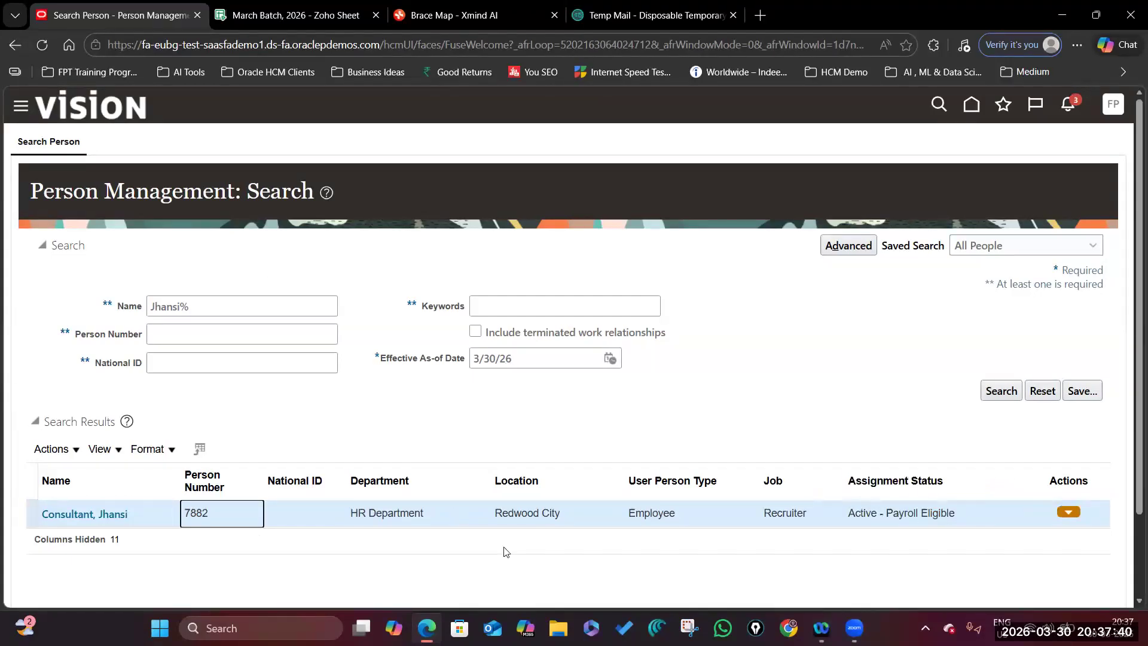
pyautogui.click(76, 518)
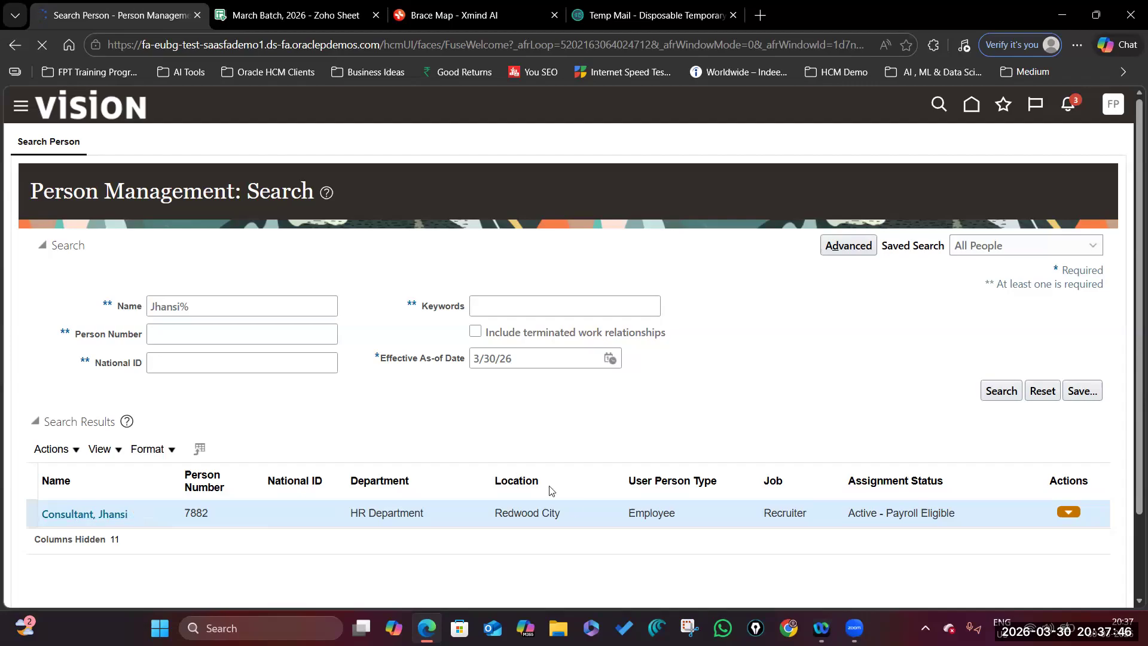
# Scroll through the employee's employment details, then close them.
pyautogui.scroll(-20, 336, 447)
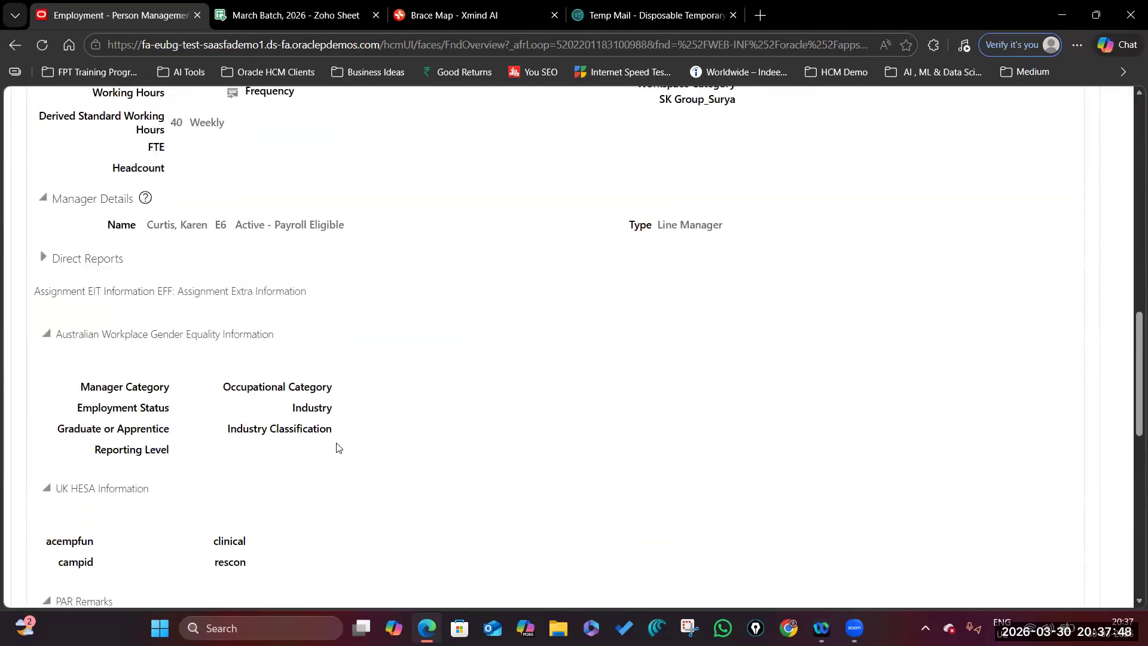
pyautogui.scroll(20, 332, 449)
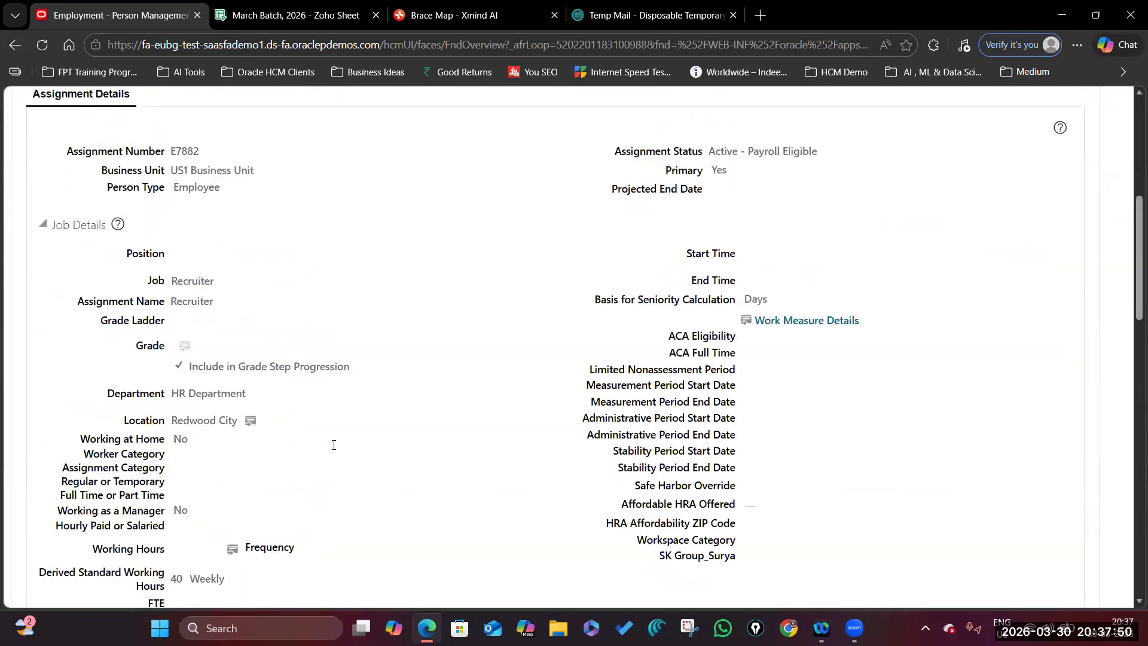
pyautogui.scroll(-3, 167, 460)
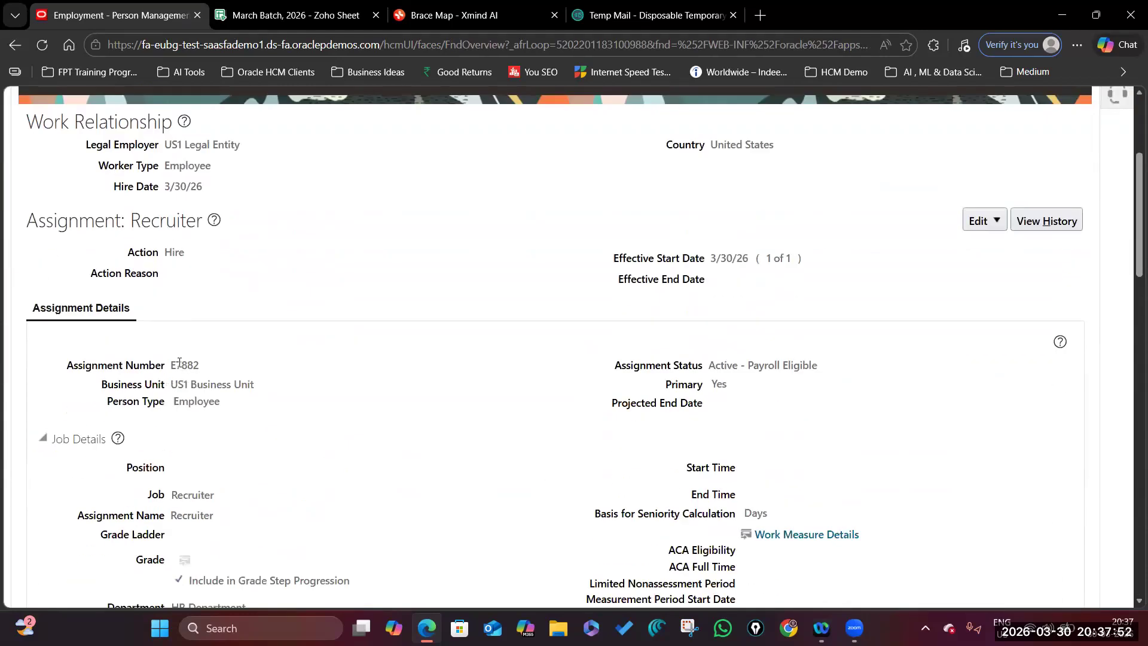
pyautogui.scroll(3, 827, 220)
pyautogui.click(1099, 151)
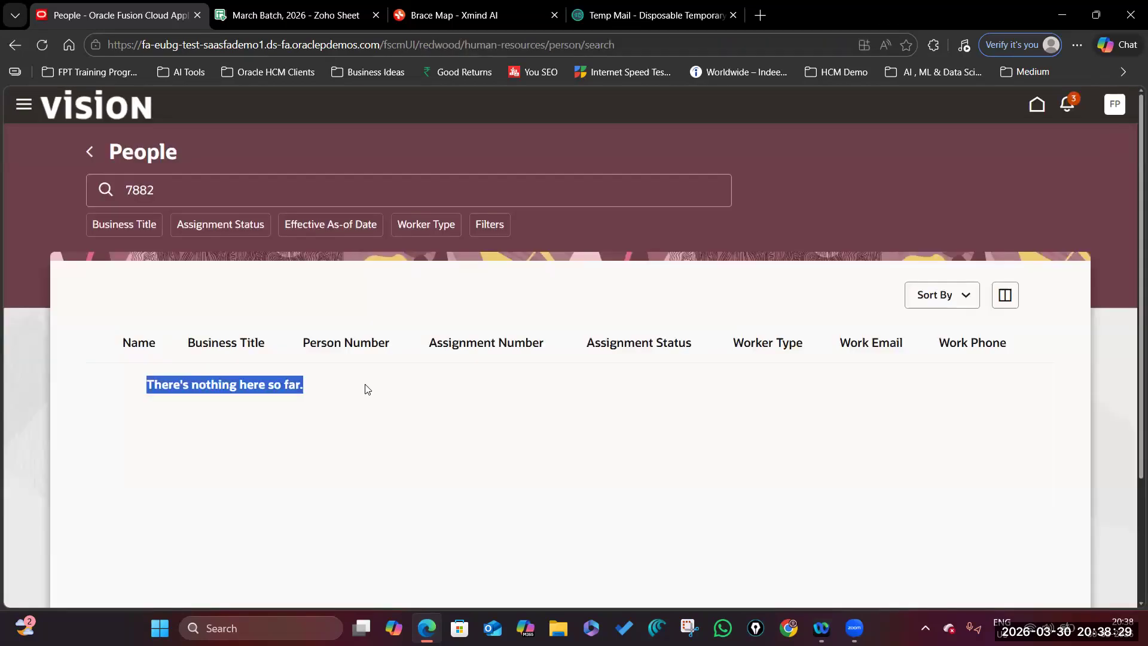
pyautogui.click(455, 421)
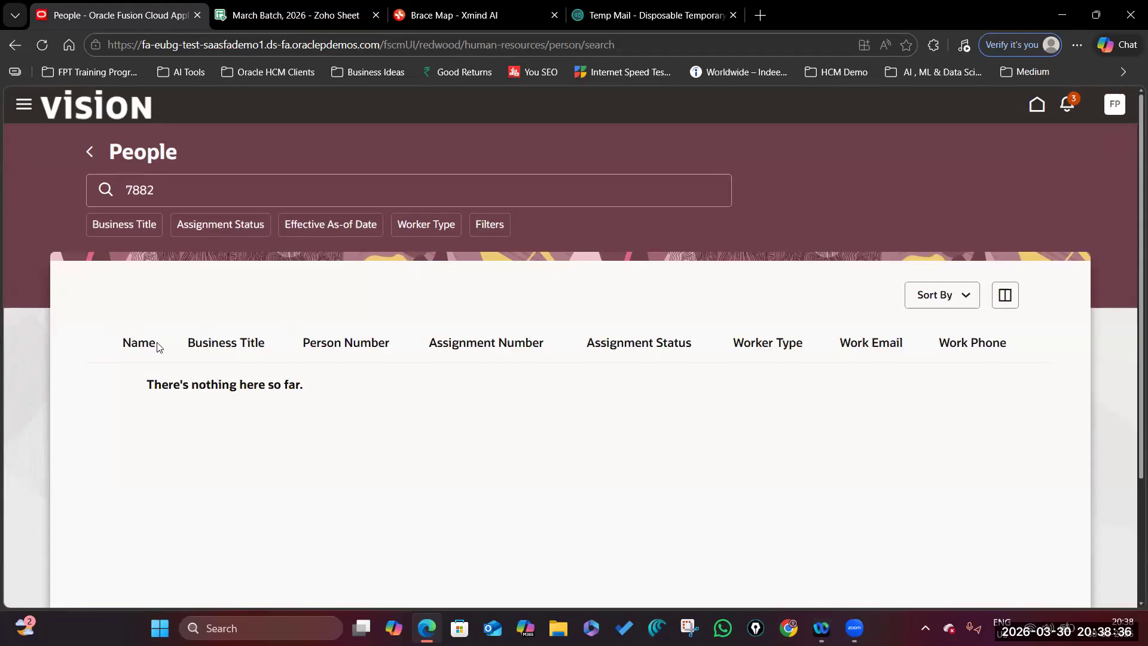
# Go to Tools > Scheduled Processes from the navigator menu.
pyautogui.click(24, 106)
pyautogui.scroll(-6, 178, 392)
pyautogui.scroll(-4, 177, 392)
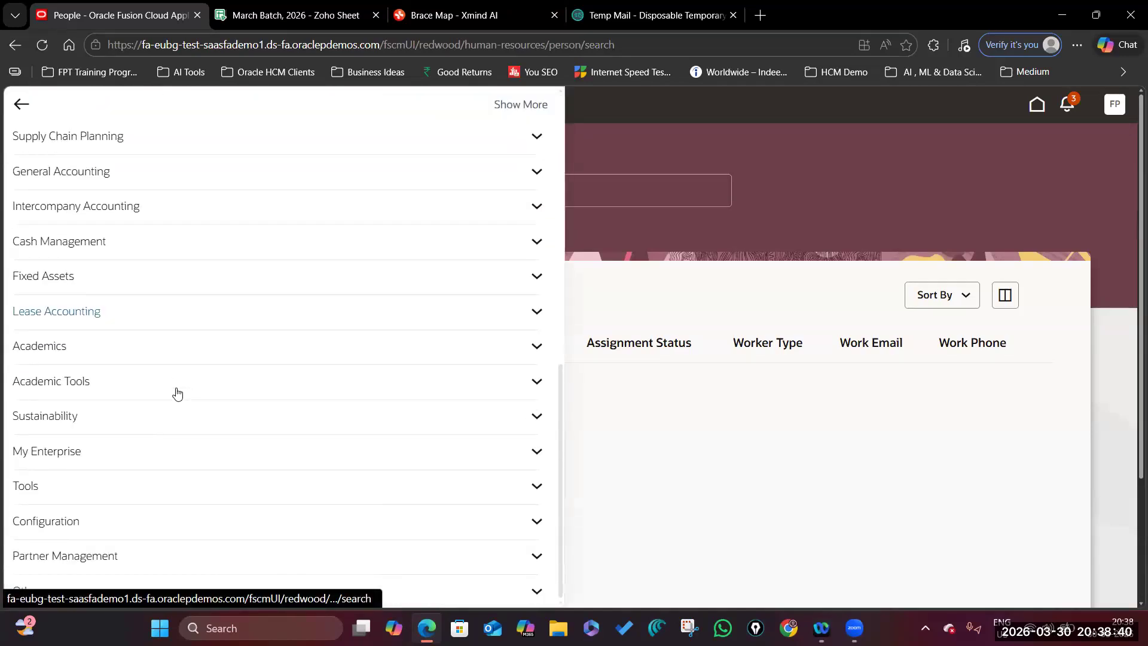
pyautogui.click(134, 497)
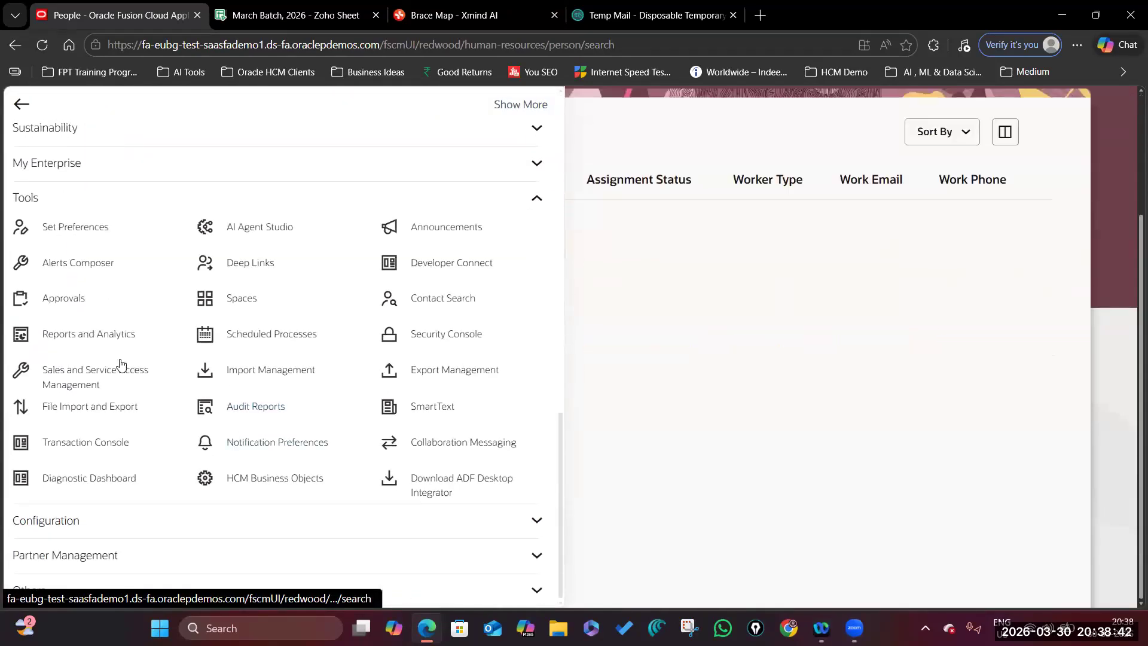
pyautogui.click(254, 334)
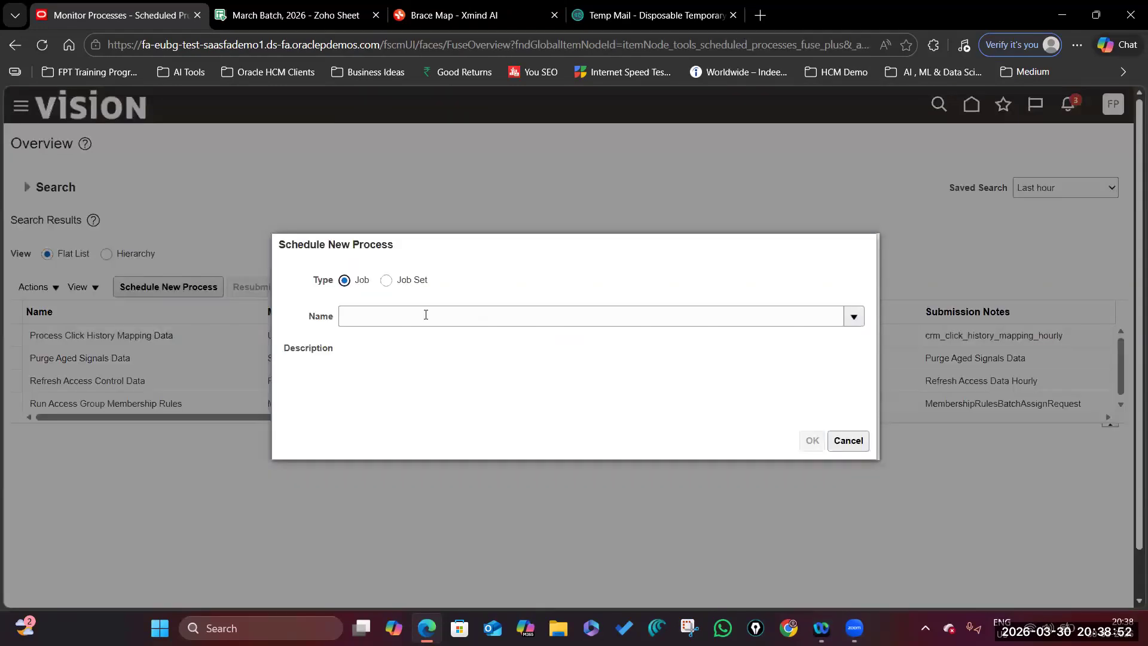
# Search the Name list for '%In' and pick Bulk data ingestion into OSCS for Redwood Reference Application.
pyautogui.click(426, 315)
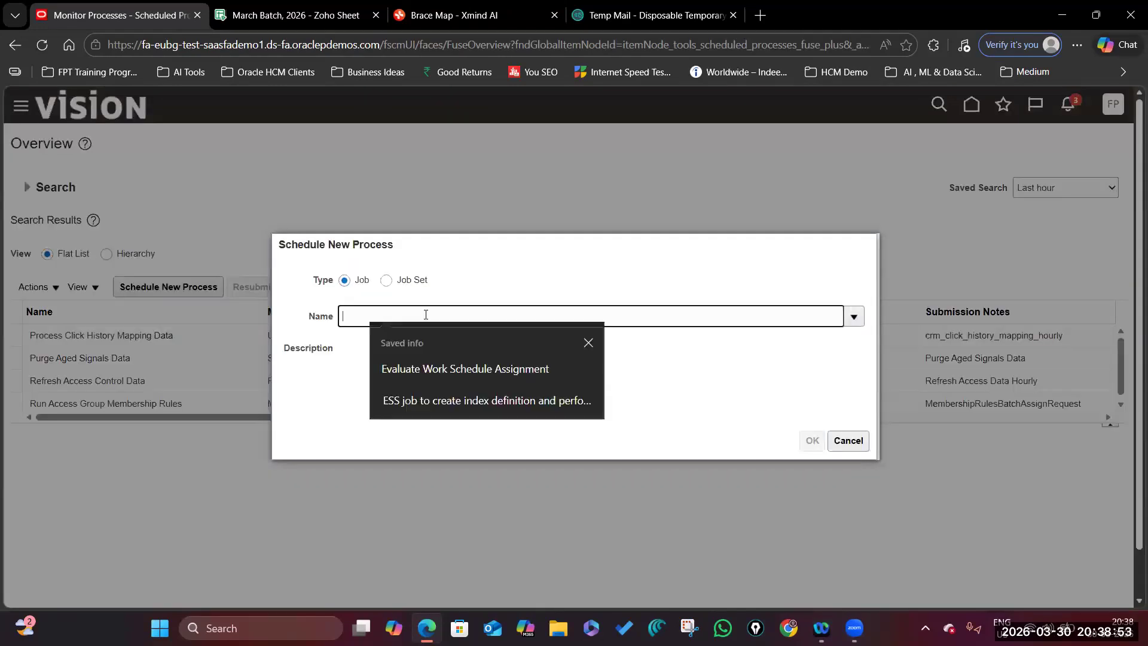
pyautogui.write('%Ingest%OSCS%')
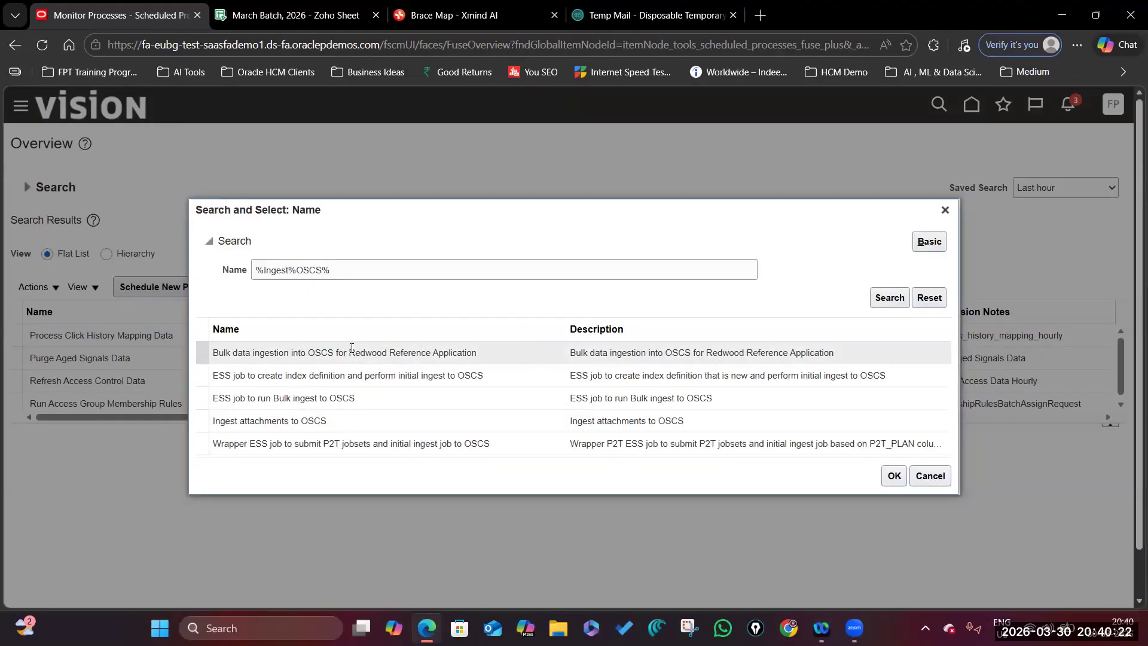
pyautogui.click(436, 353)
pyautogui.click(899, 477)
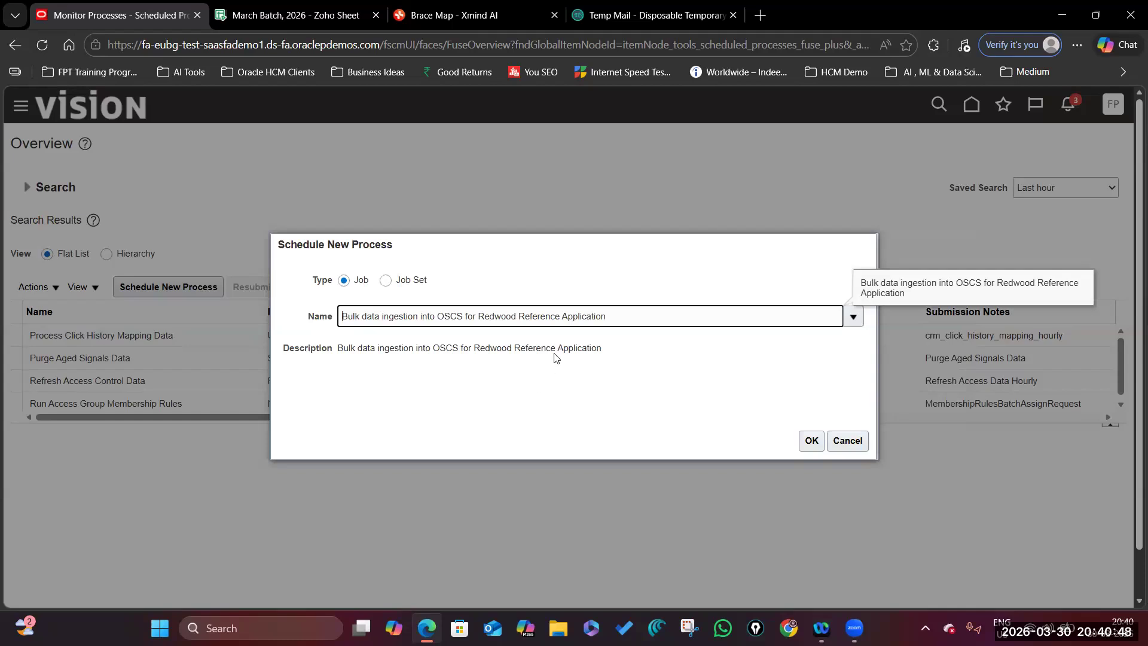
pyautogui.scroll(-1, 555, 357)
# Confirm the job and bring up its advanced Notification settings.
pyautogui.click(811, 440)
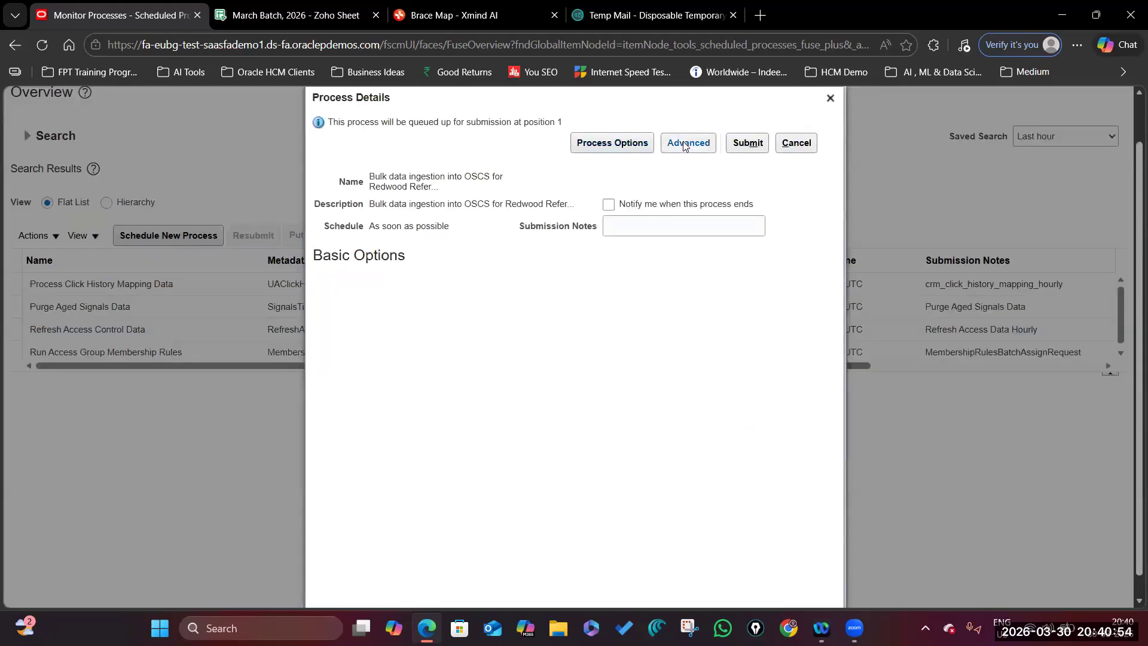
pyautogui.click(685, 144)
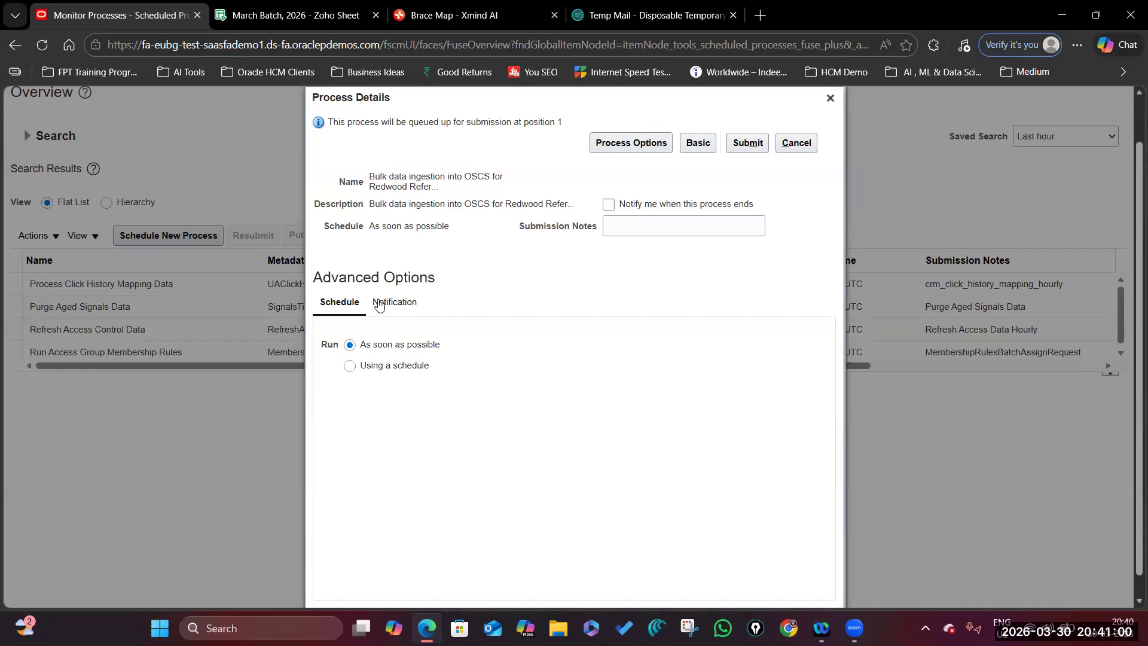
pyautogui.click(409, 302)
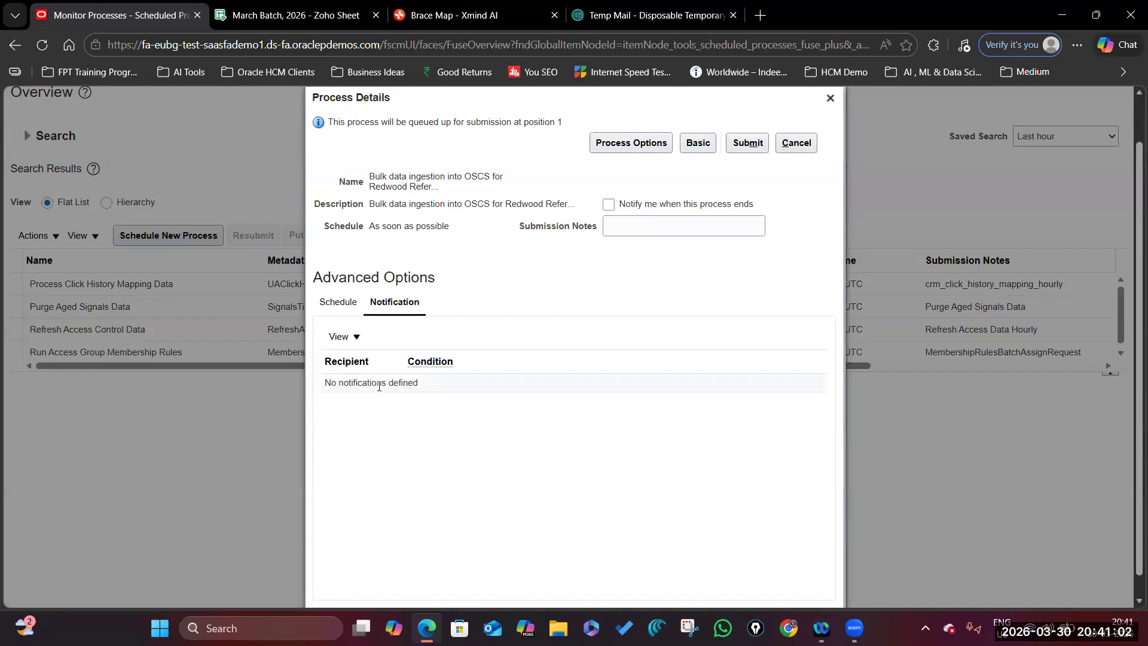
# Add the consultant's user ID as a User ID recipient notified on All conditions.
pyautogui.click(384, 336)
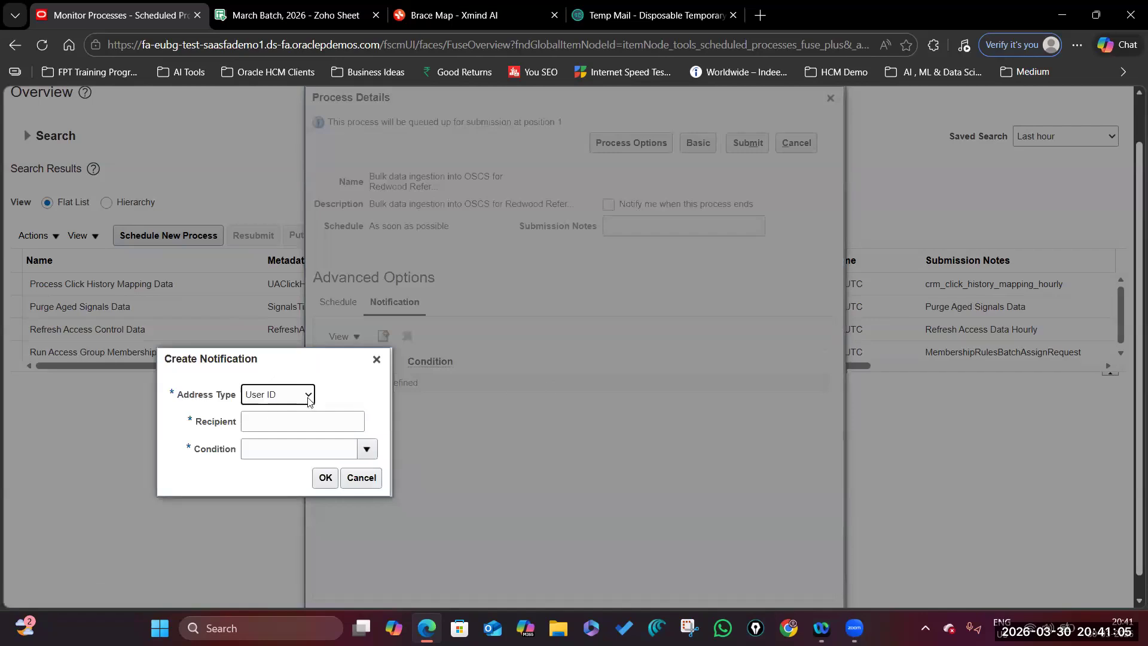
pyautogui.click(309, 400)
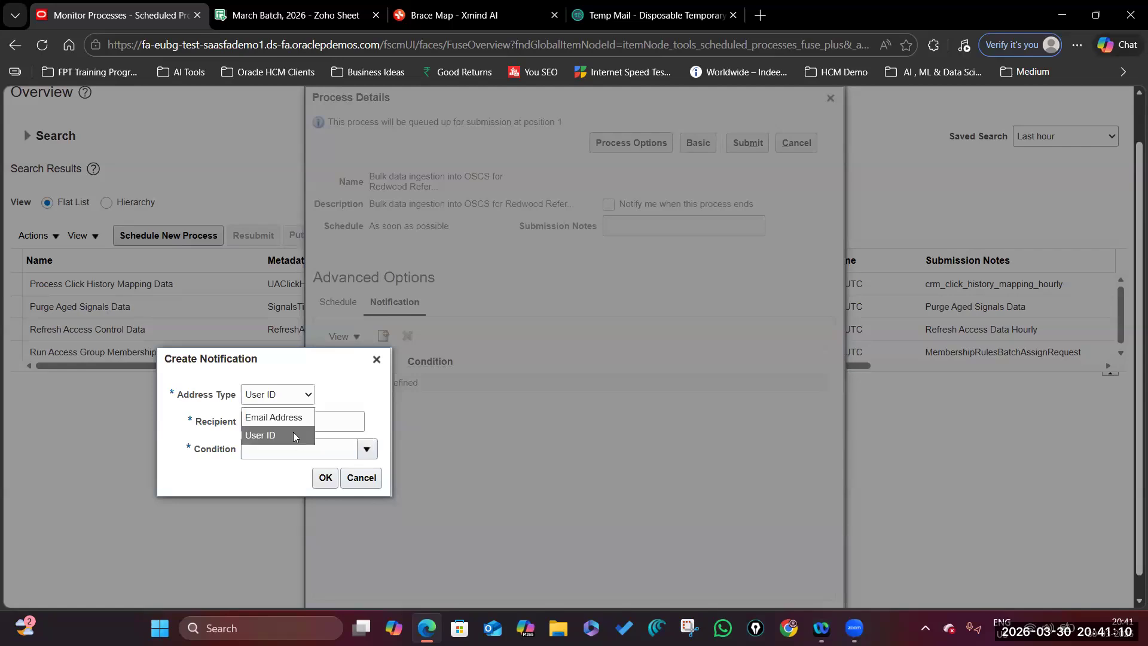
pyautogui.click(296, 416)
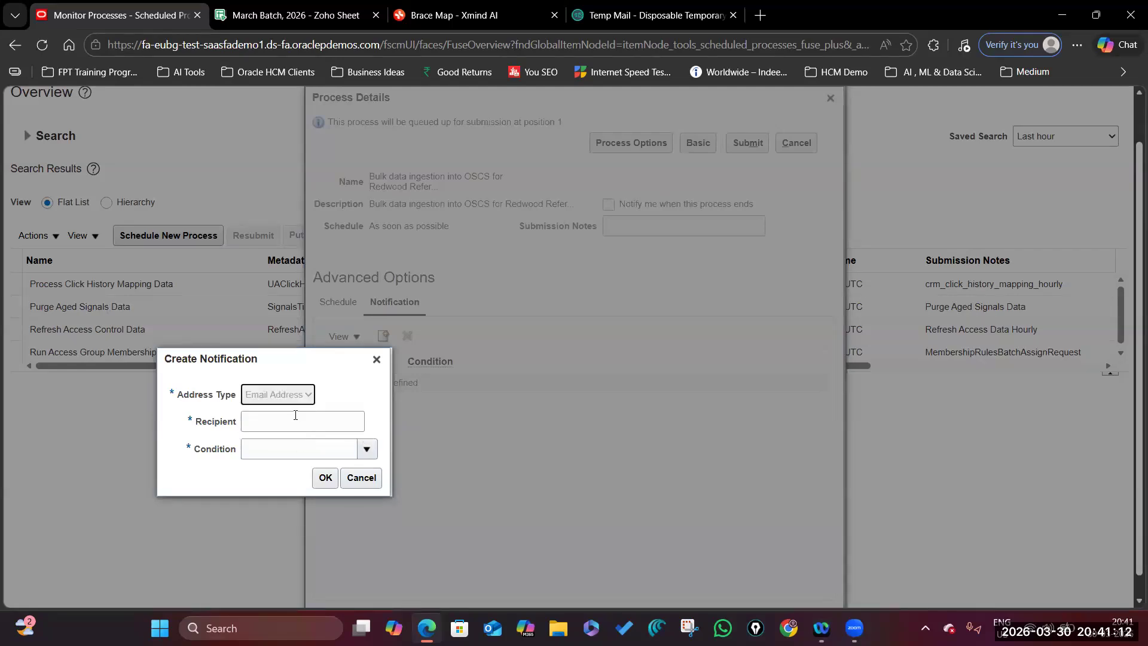
pyautogui.click(302, 419)
pyautogui.click(307, 393)
pyautogui.click(297, 438)
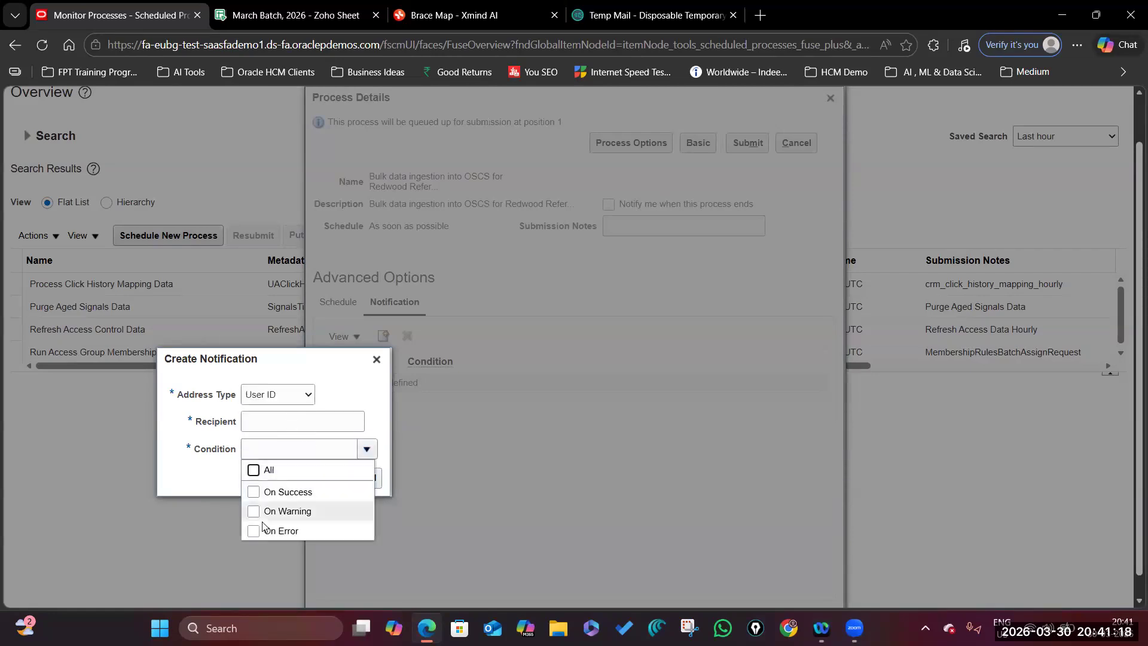
pyautogui.click(255, 470)
pyautogui.click(266, 425)
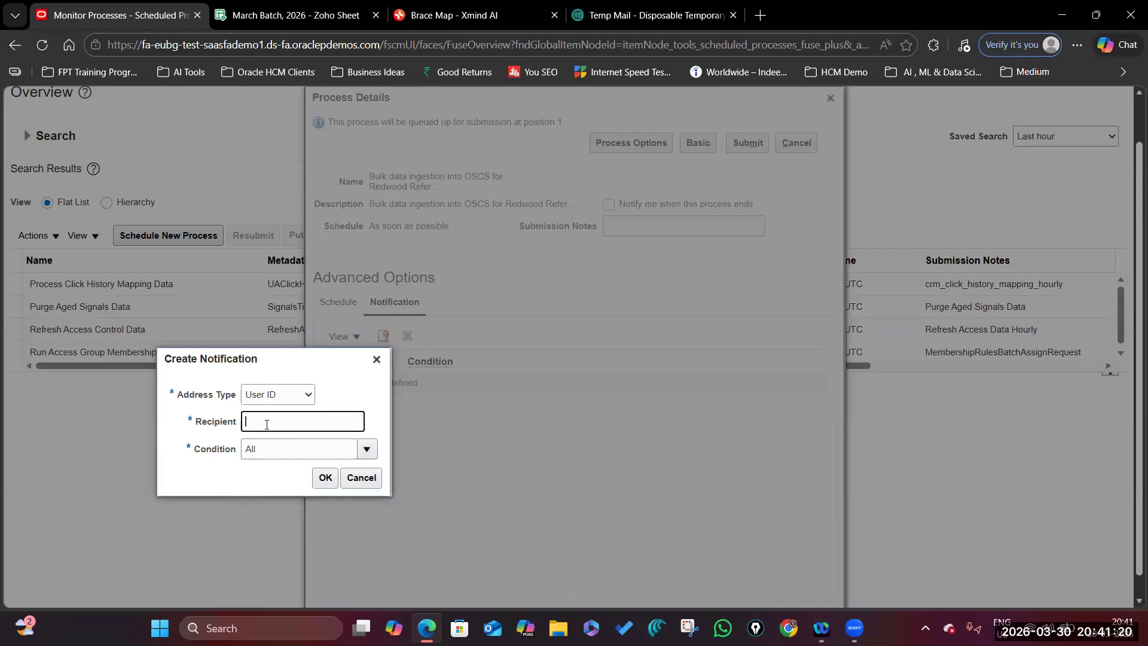
pyautogui.write('Jhanp')
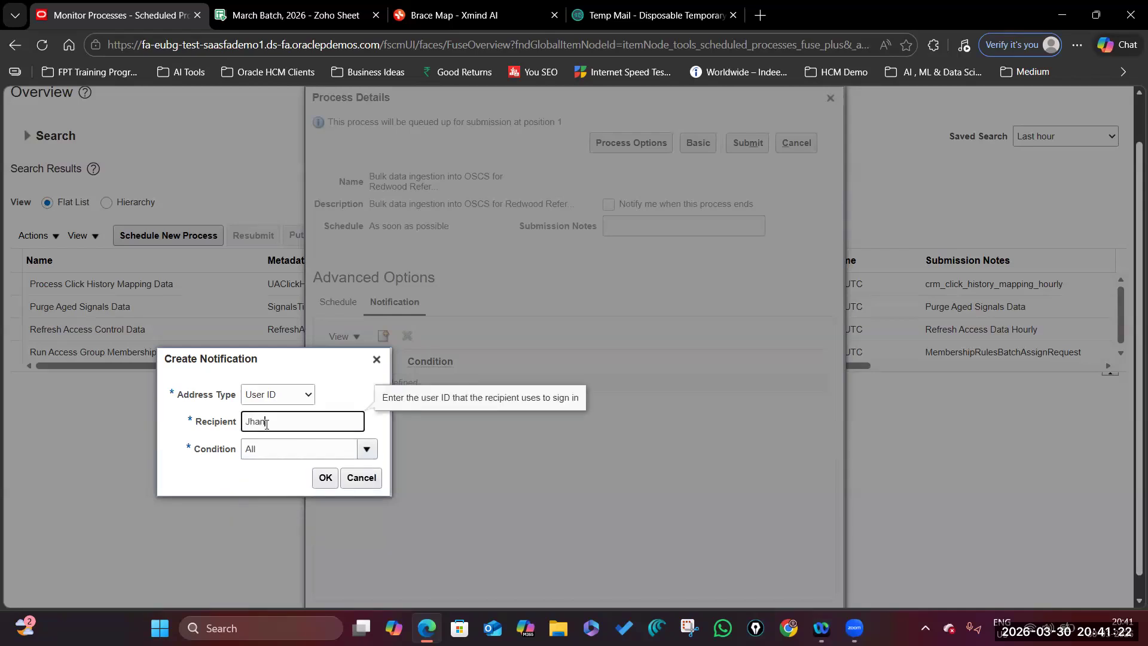
pyautogui.write('i.Consultant')
pyautogui.click(324, 478)
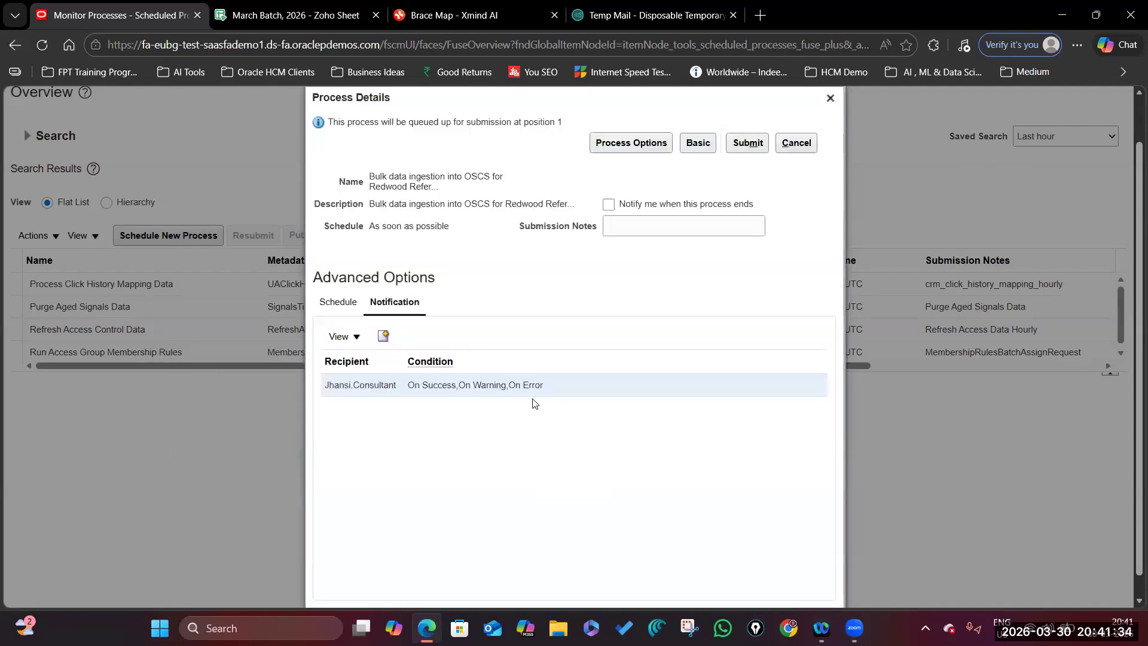
pyautogui.moveTo(402, 354); pyautogui.dragTo(507, 359)
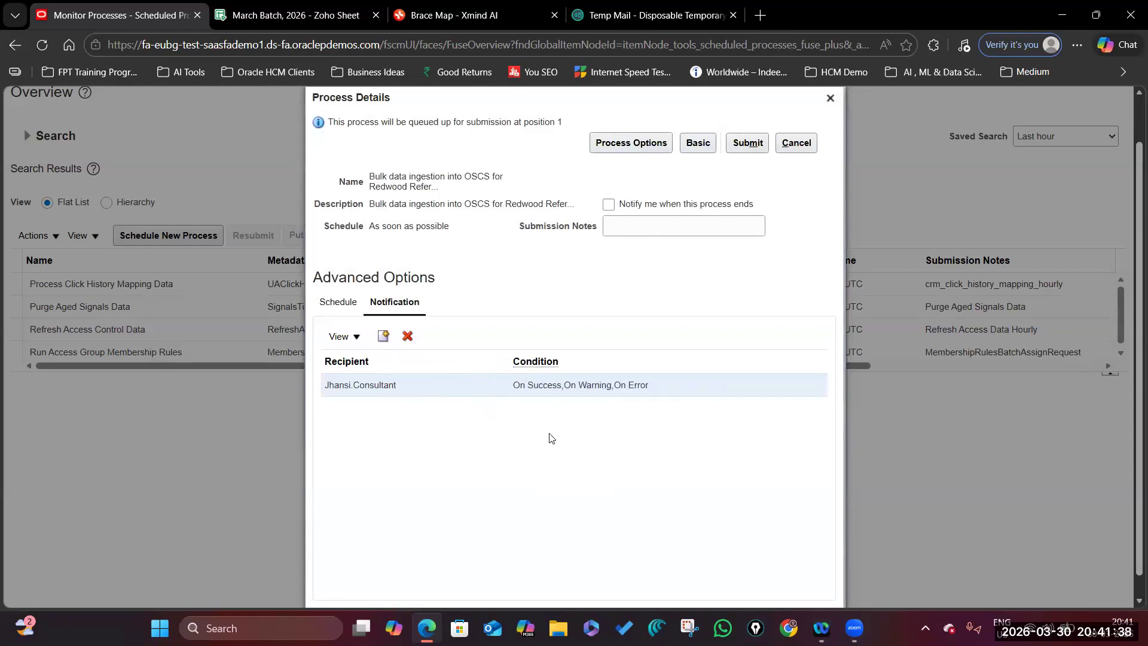
pyautogui.scroll(2, 550, 435)
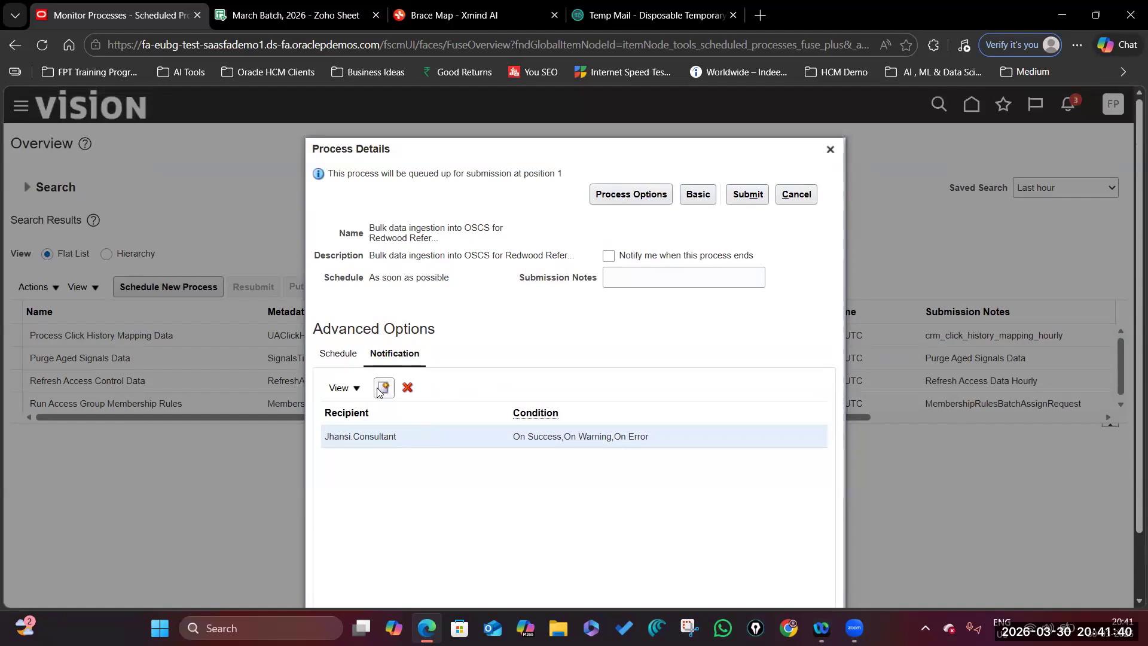
# Add a second User ID recipient for the other account's user ID.
pyautogui.click(385, 396)
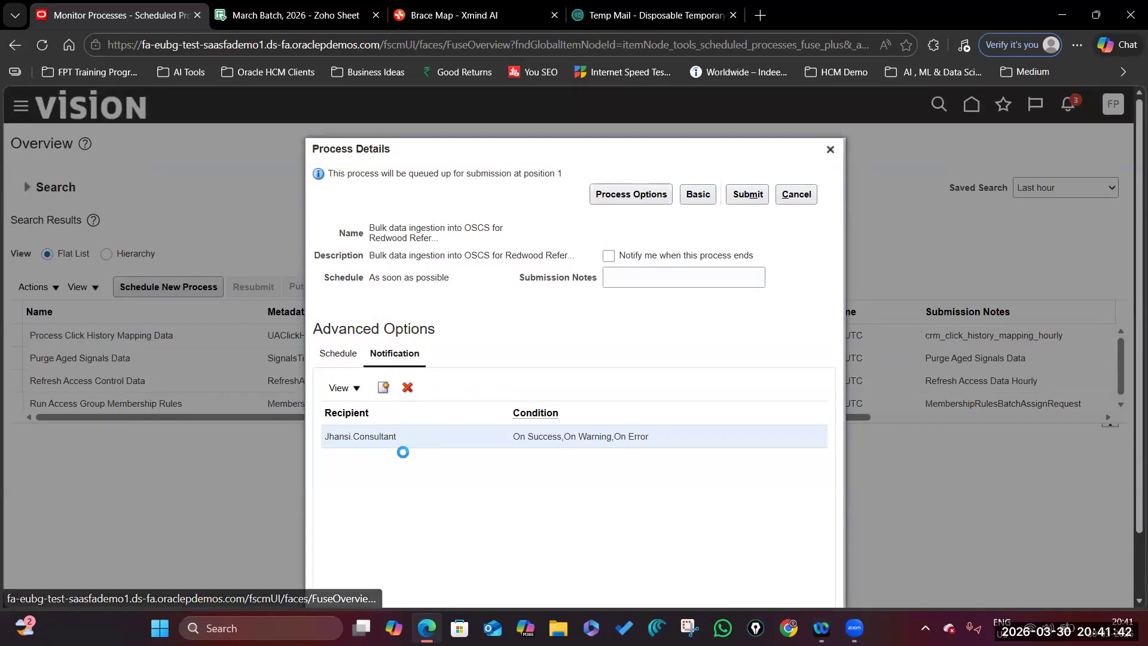
pyautogui.click(286, 469)
pyautogui.write('Future.P')
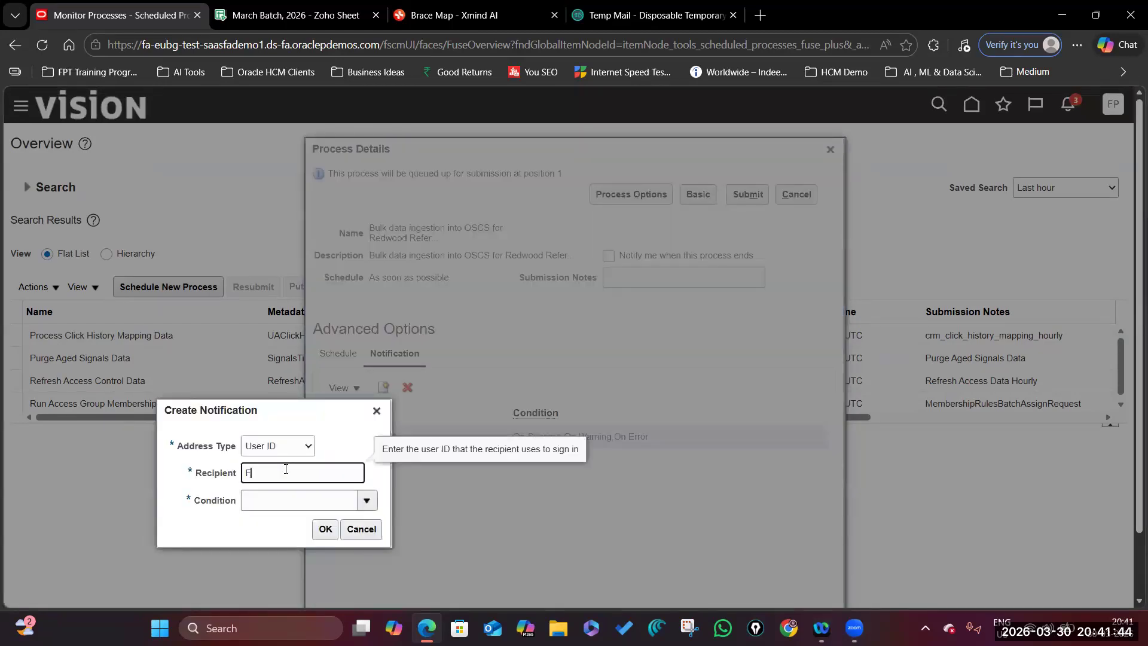
pyautogui.write('roof')
pyautogui.press('Tab')
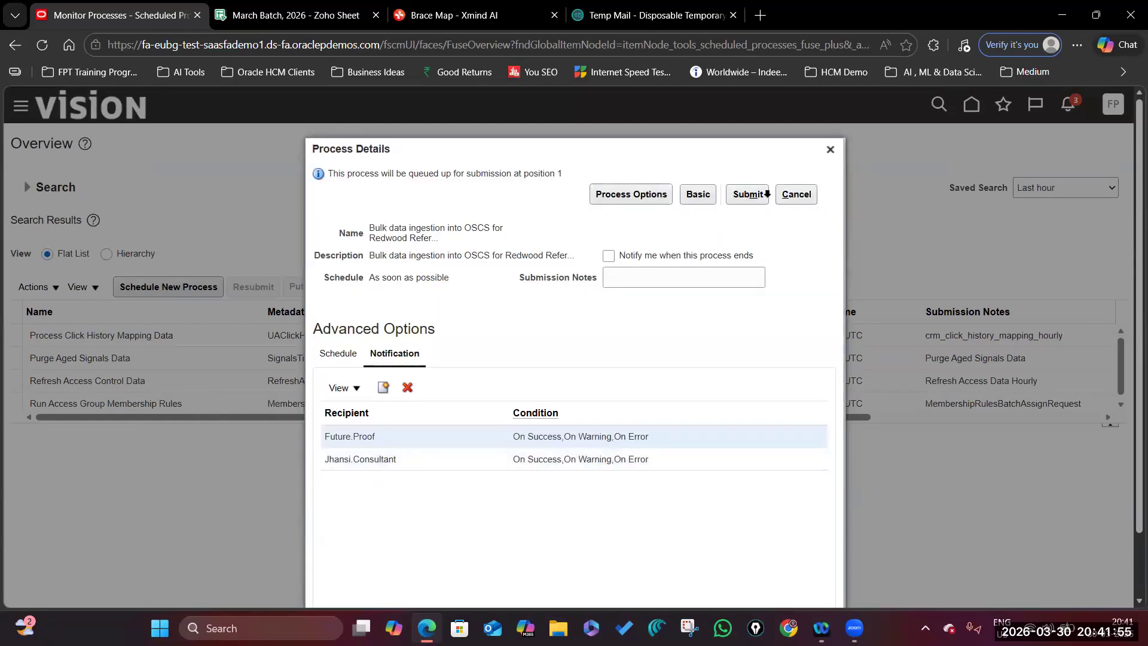
# Enter the submission note 'To Reflect Data in the Person Spot Light Page'.
pyautogui.click(601, 281)
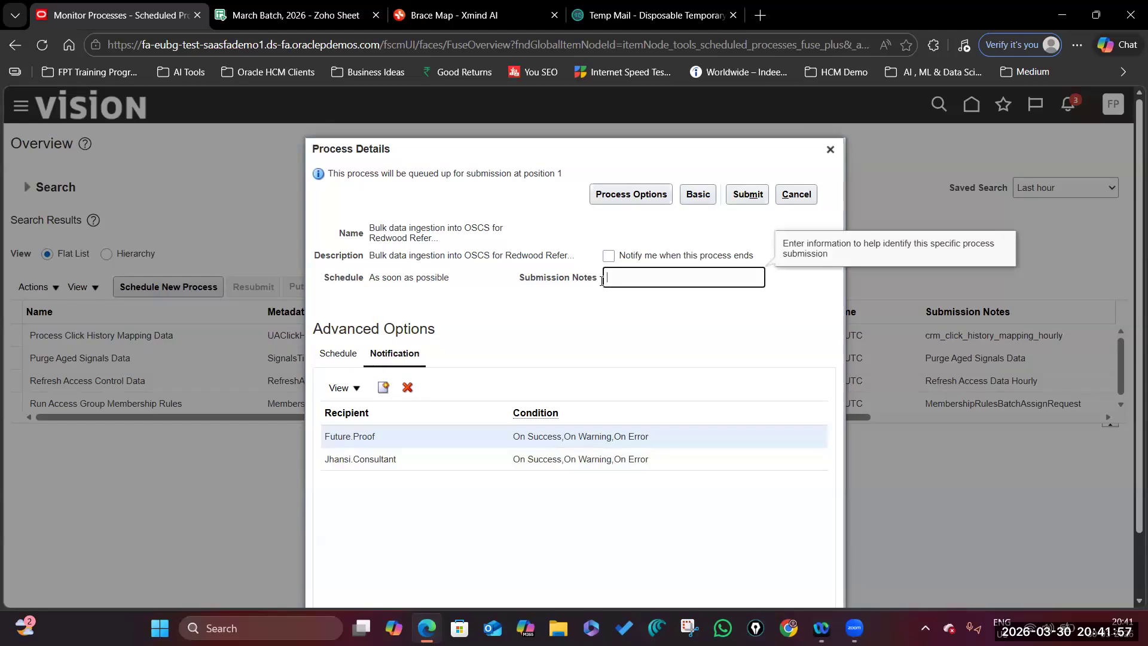
pyautogui.write('Peson')
pyautogui.press('BackSpace')
pyautogui.press('BackSpace')
pyautogui.press('BackSpace')
pyautogui.press('BackSpace')
pyautogui.press('BackSpace')
pyautogui.write('To Reflect Data in the Person Spot L')
pyautogui.write('Light F')
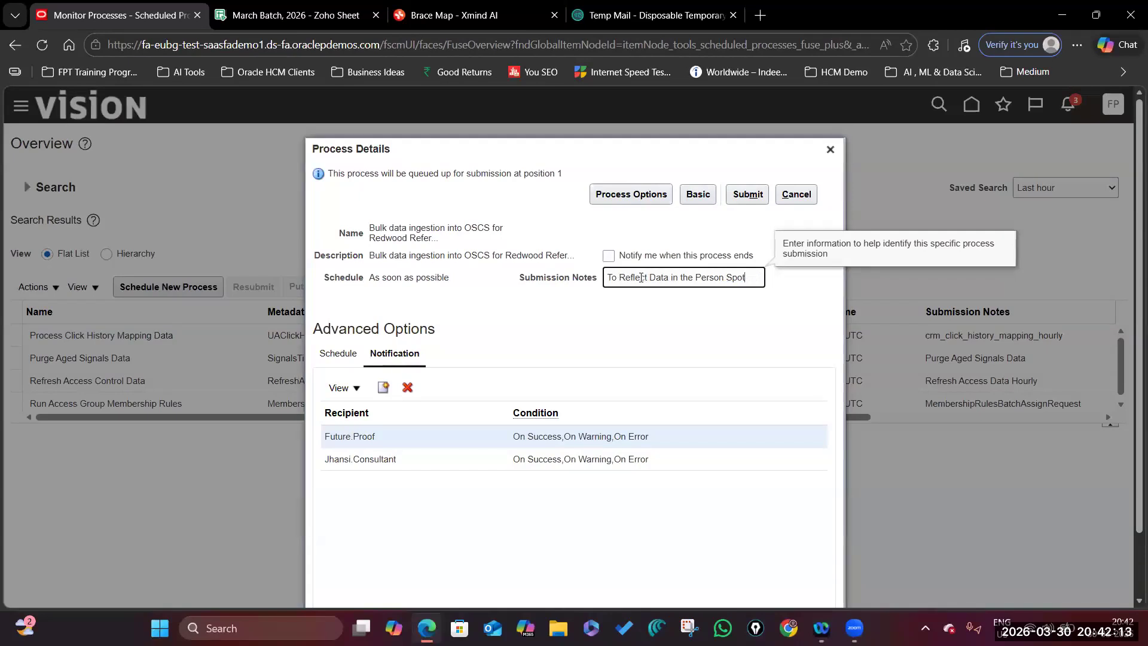
pyautogui.write('age')
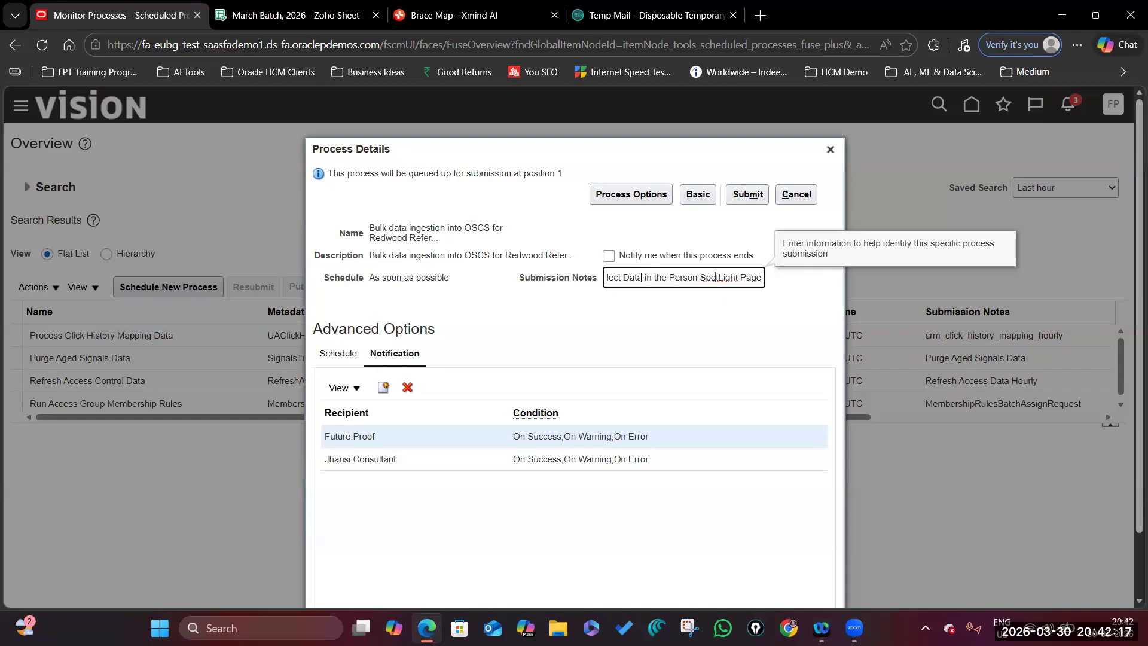
pyautogui.press('BackSpace')
pyautogui.press('BackSpace')
pyautogui.press('BackSpace')
pyautogui.write('li')
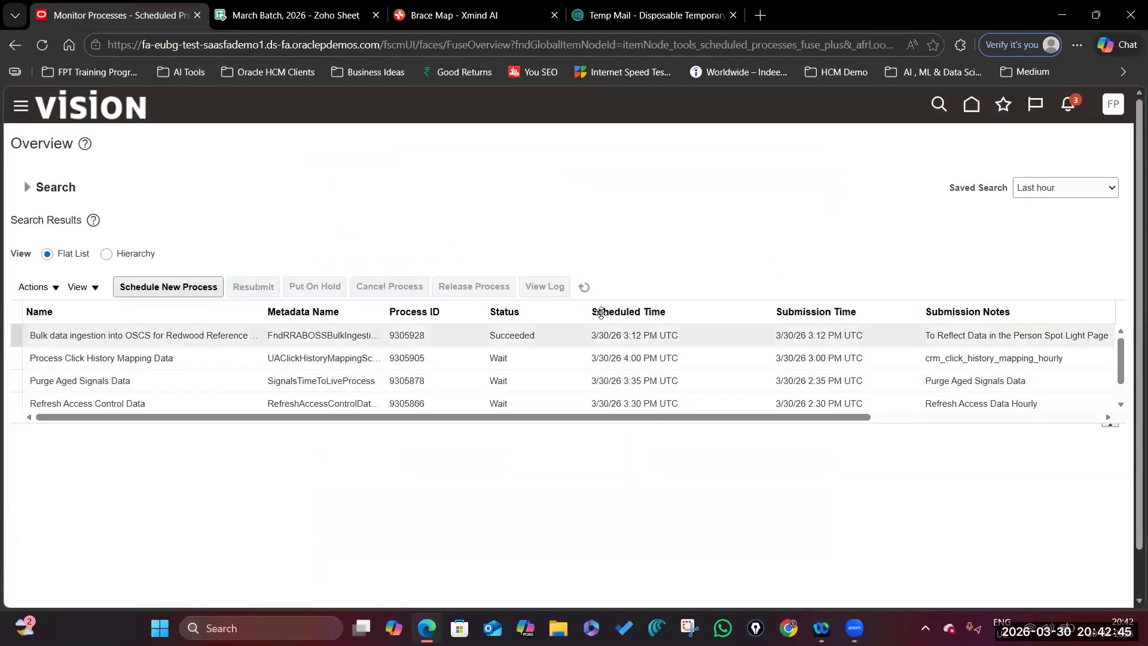
# Refresh the process list, then sign in with the consultant's username.
pyautogui.click(584, 289)
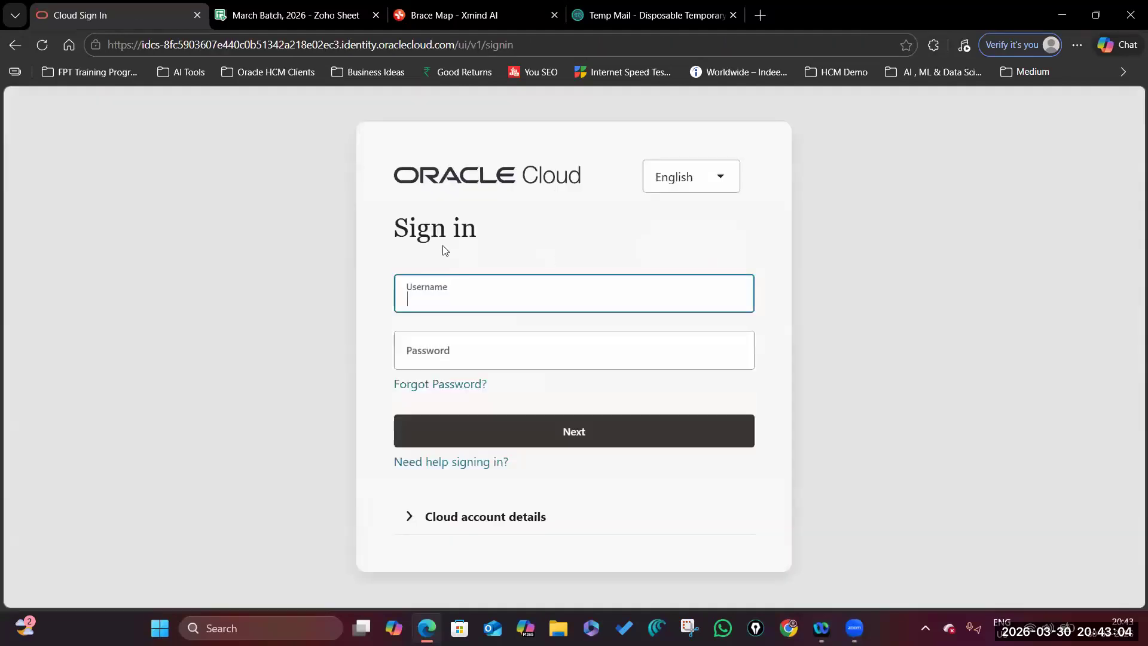
pyautogui.click(518, 307)
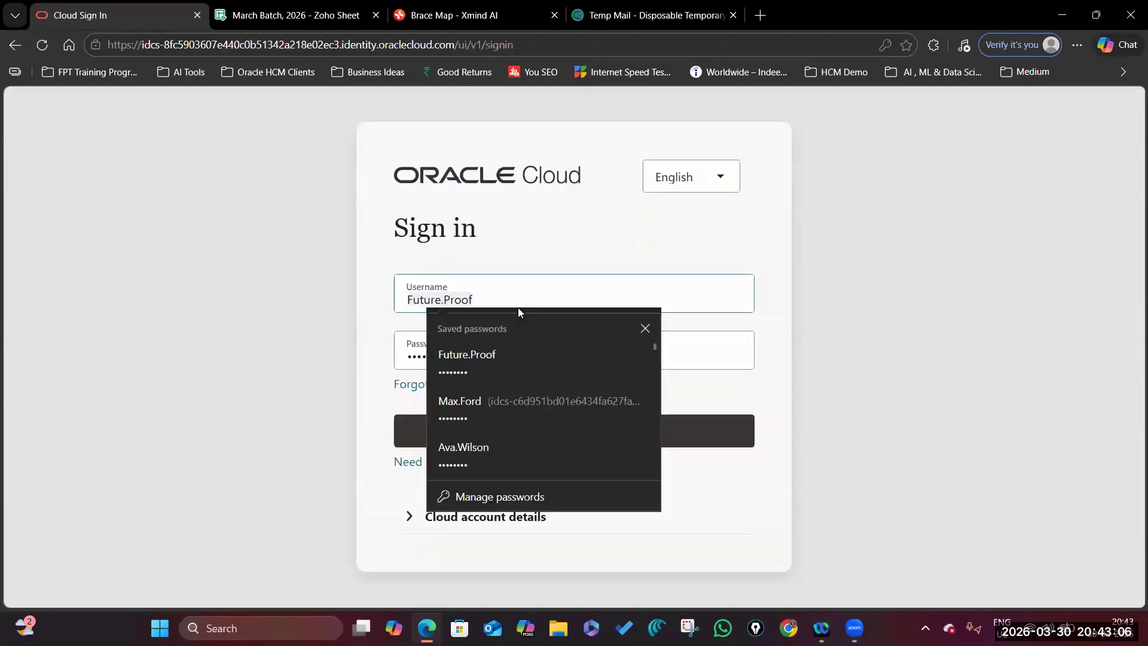
pyautogui.hotkey('ctrl', 'a')
pyautogui.press('BackSpace')
pyautogui.write('Jhansi')
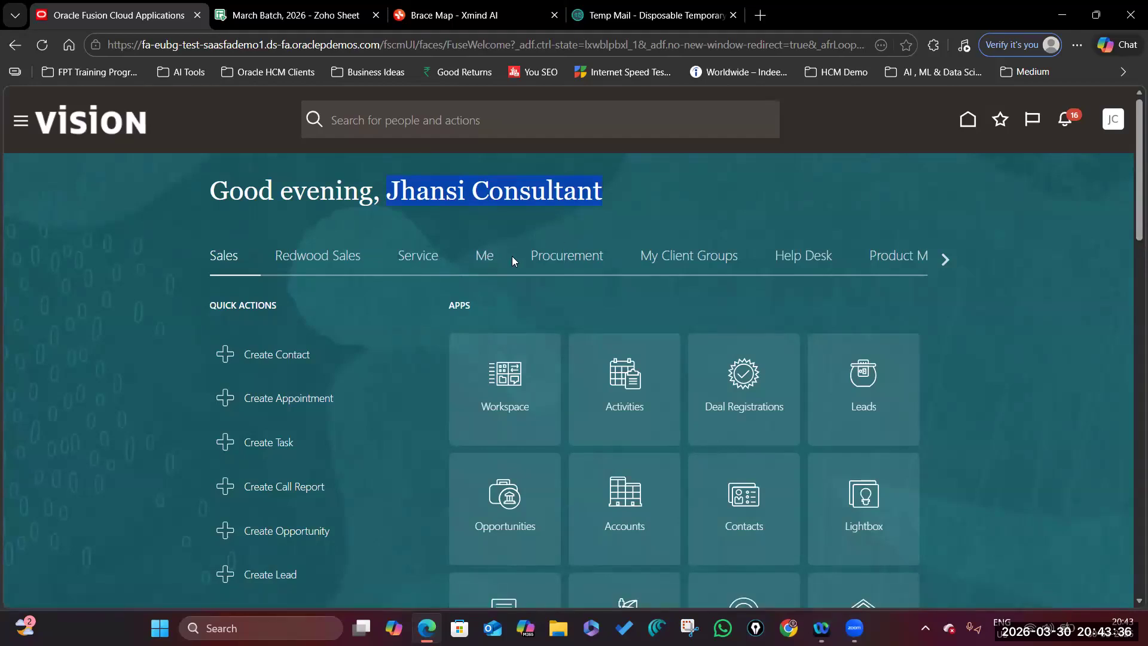
# Look up the consultant in My Client Groups > Person Spotlight, then sign out.
pyautogui.click(689, 262)
pyautogui.scroll(-2, 657, 388)
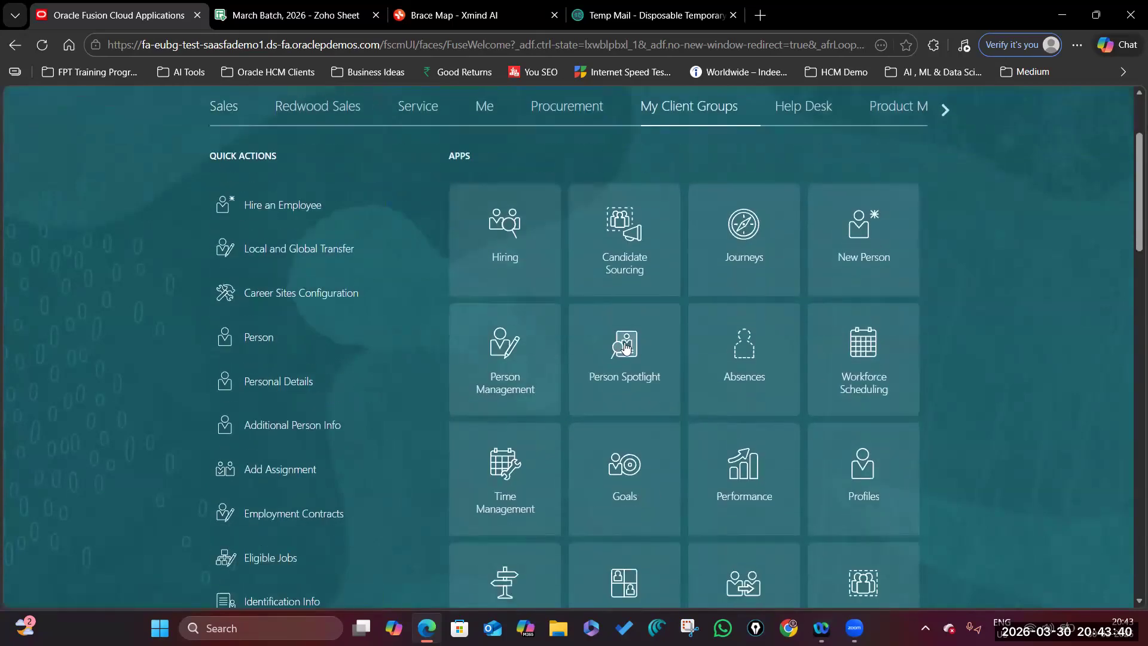
pyautogui.click(625, 346)
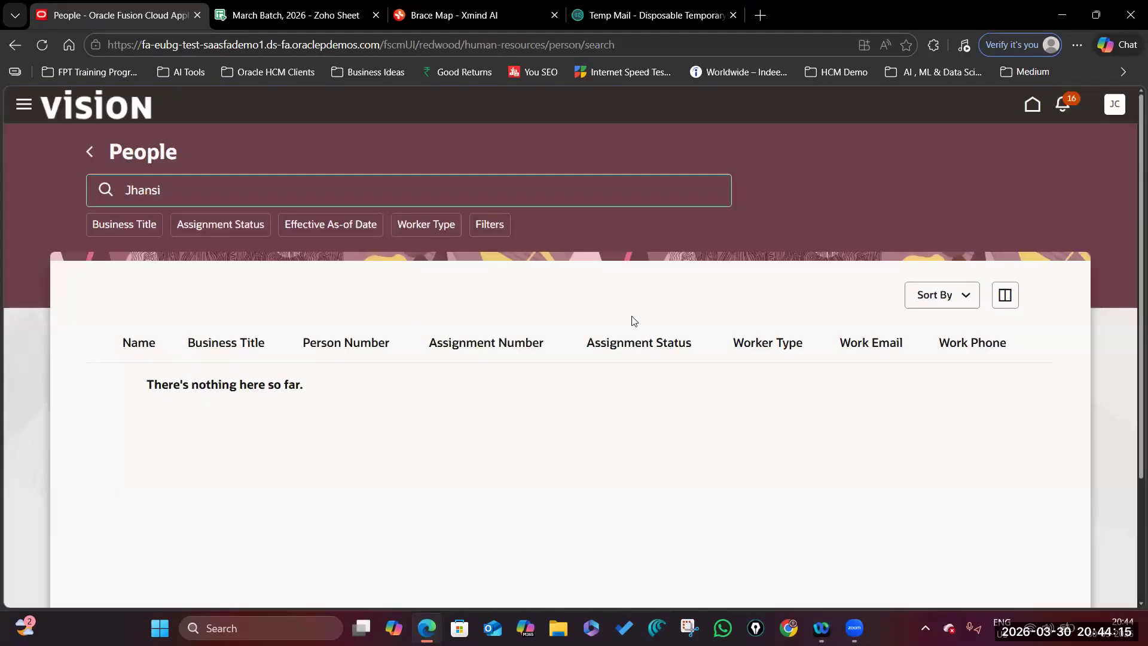
pyautogui.click(1111, 103)
pyautogui.click(1085, 140)
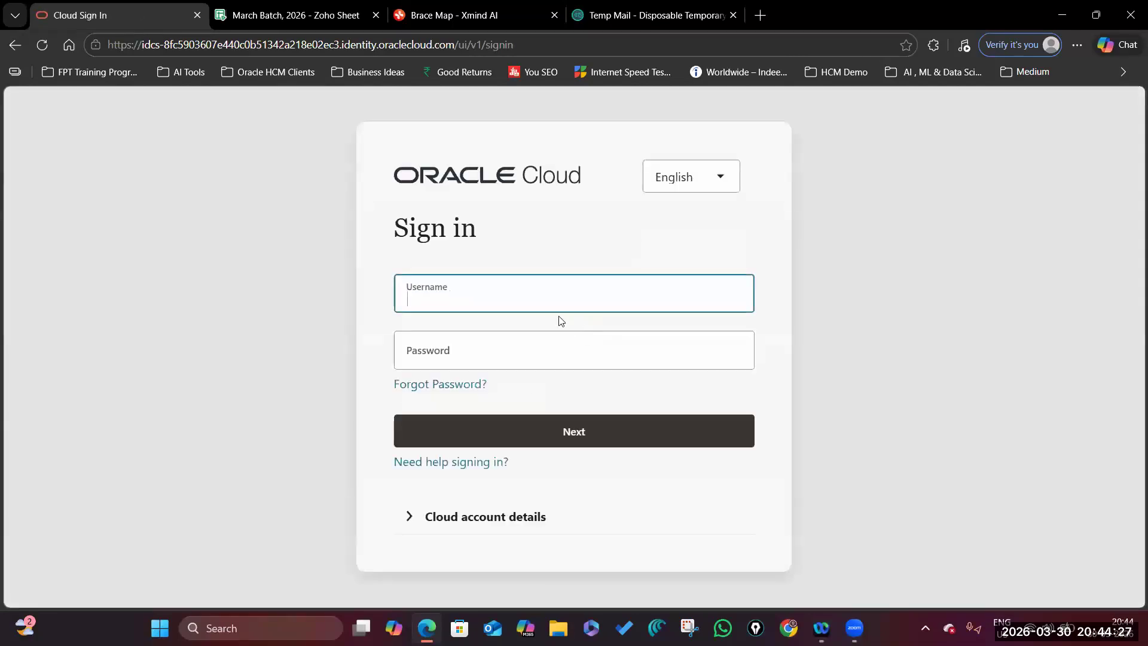
# Sign in with the other saved account's username and password.
pyautogui.click(623, 305)
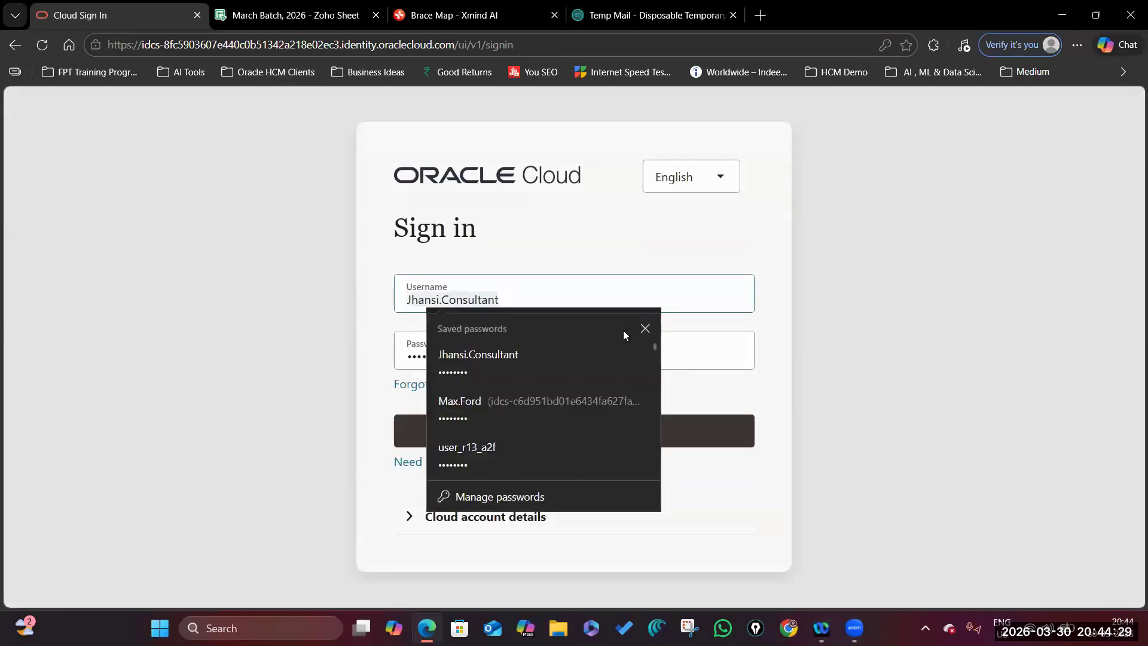
pyautogui.hotkey('ctrl', 'a')
pyautogui.write('Future.Proof')
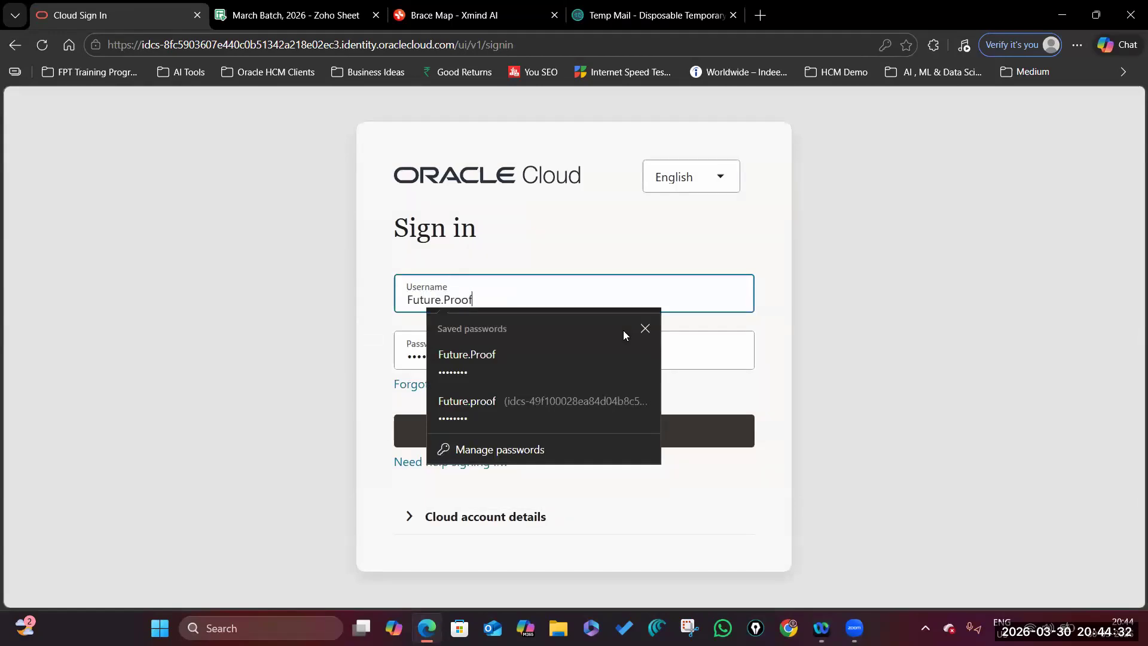
pyautogui.press('Tab')
pyautogui.hotkey('ctrl', 'a')
pyautogui.press('BackSpace')
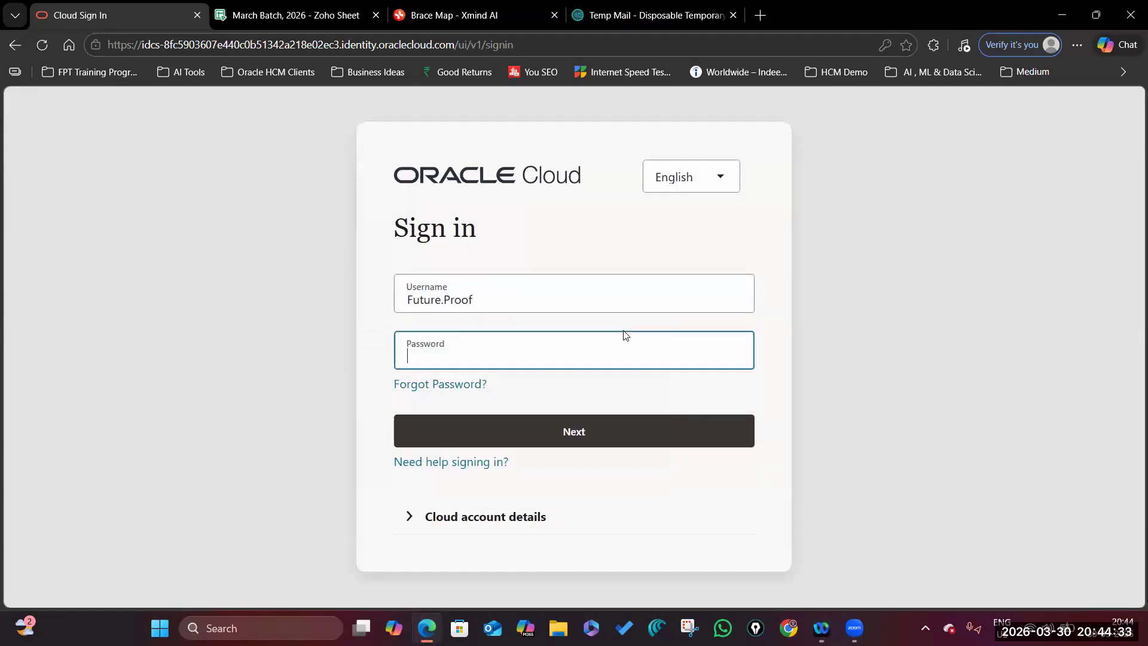
pyautogui.write('•••••me1')
pyautogui.click(732, 356)
pyautogui.click(579, 433)
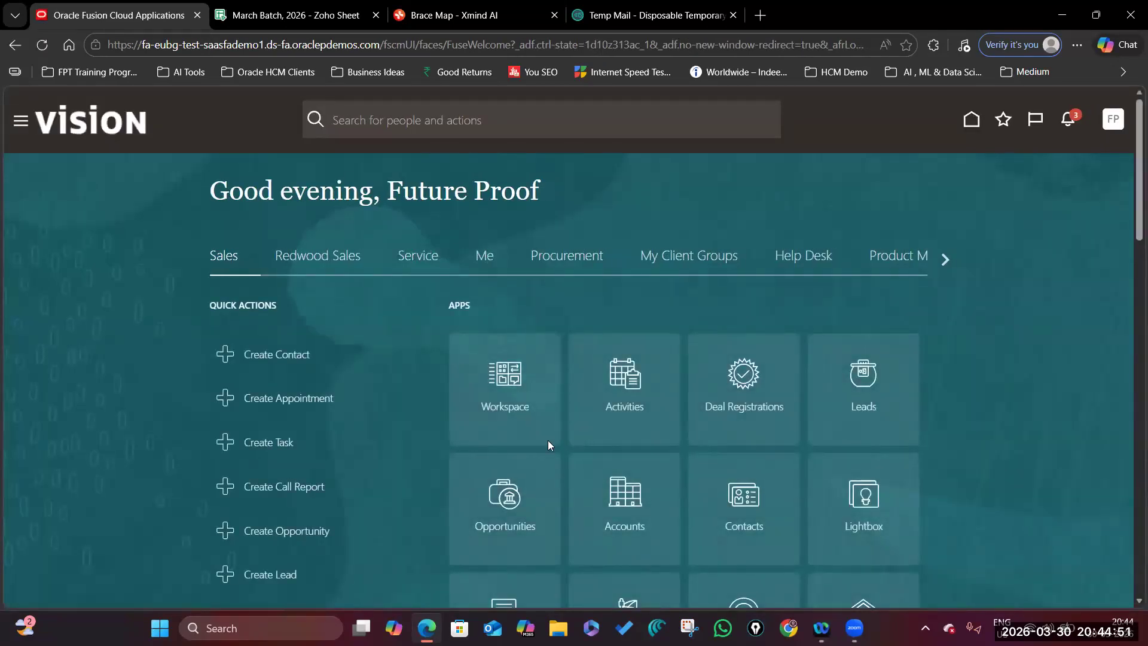
# Open the Personal Information overview from the Me apps.
pyautogui.click(485, 256)
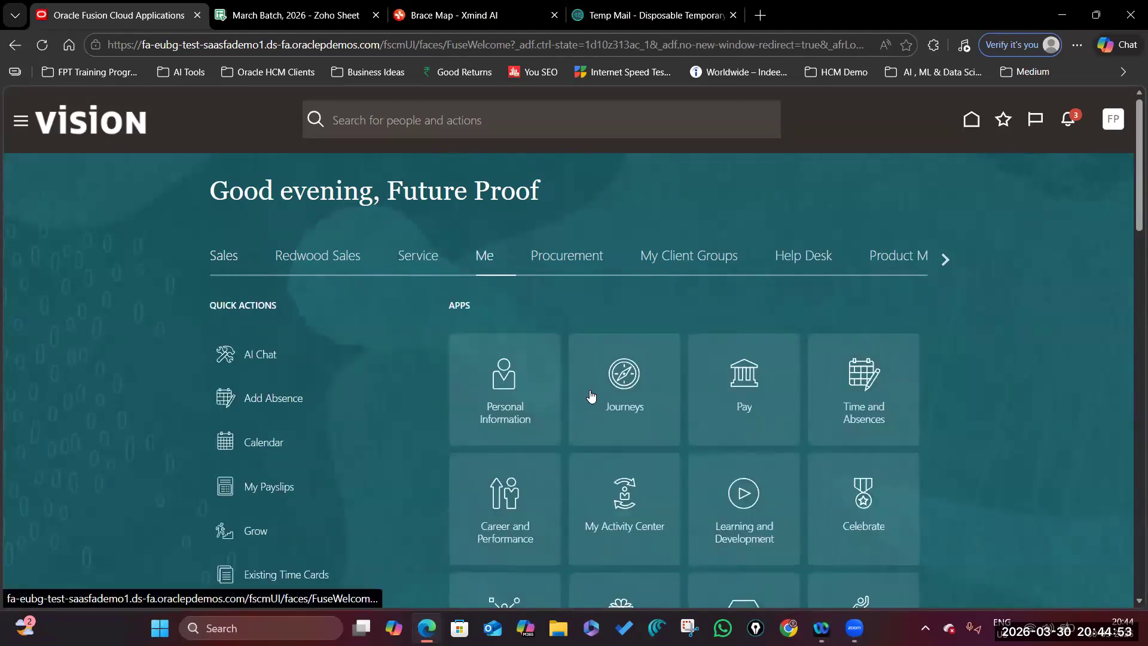
pyautogui.scroll(-1, 421, 216)
pyautogui.scroll(-2, 421, 217)
pyautogui.scroll(3, 852, 199)
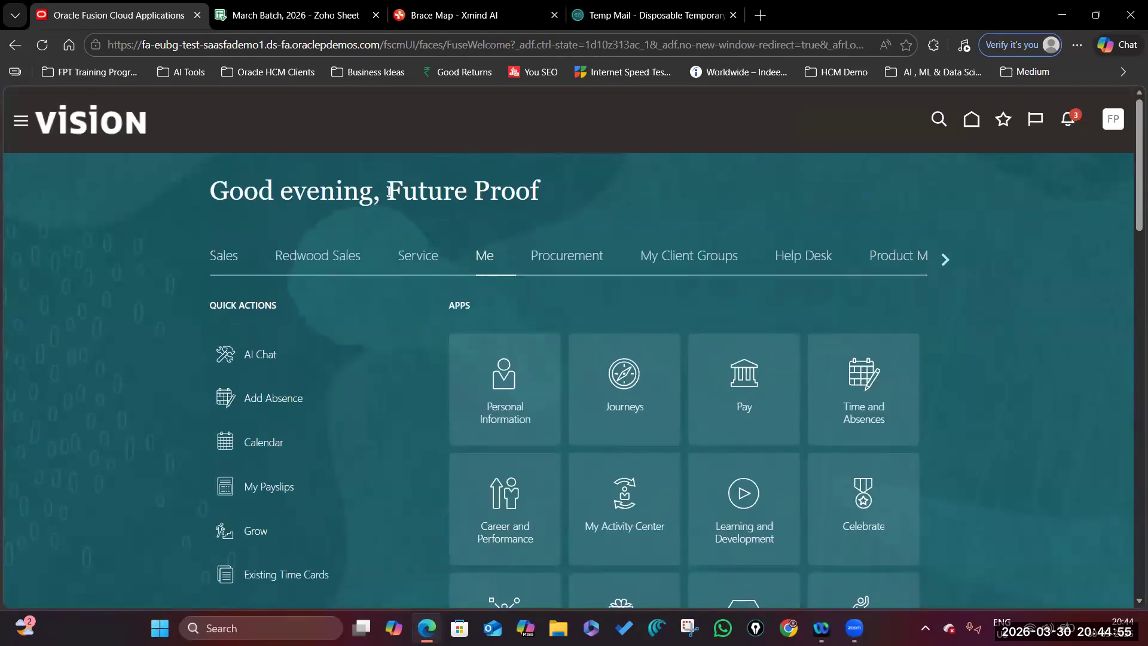
pyautogui.click(506, 386)
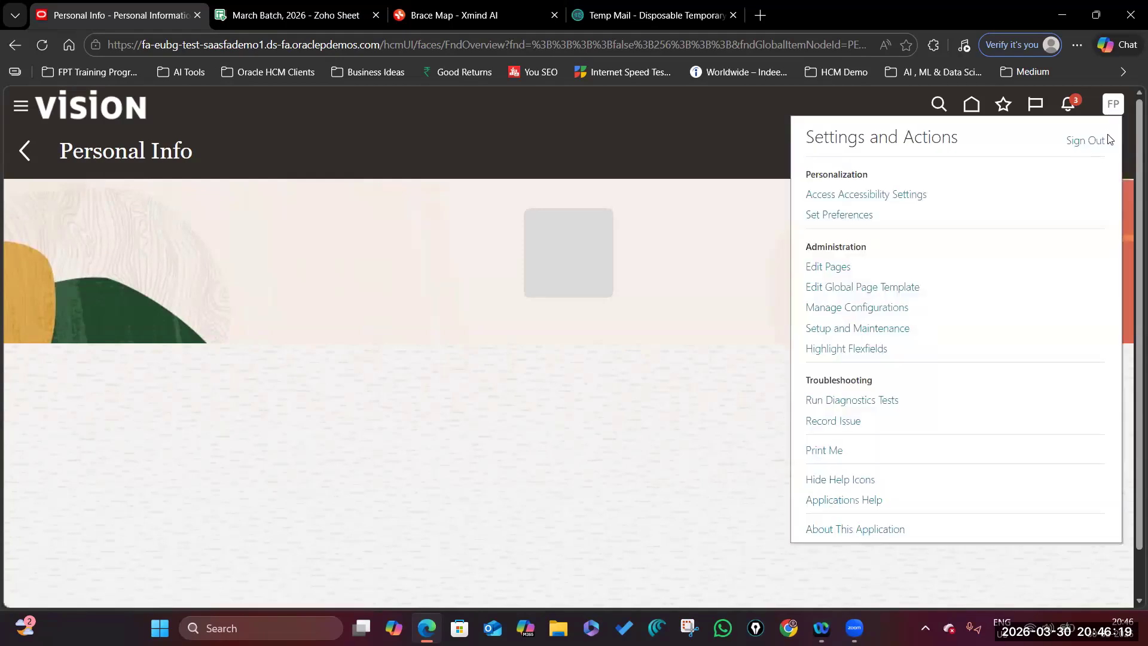
# Sign out and sign back in with the consultant's username and saved password.
pyautogui.click(1083, 141)
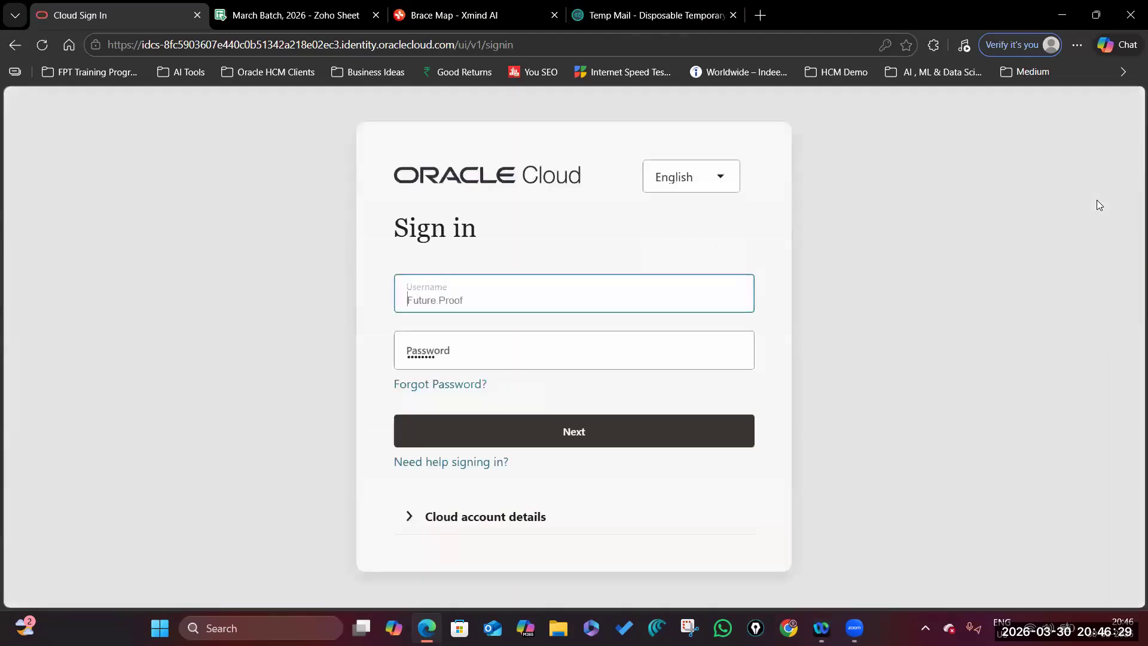
pyautogui.click(748, 291)
pyautogui.press('BackSpace')
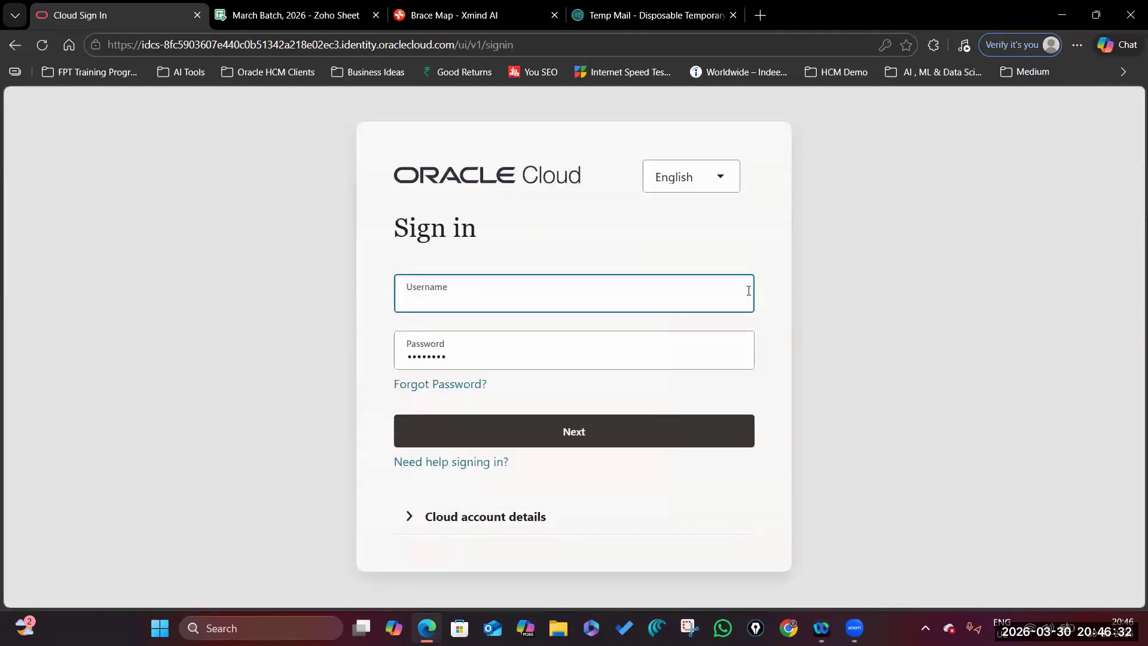
pyautogui.write('Jhansi.Consultant')
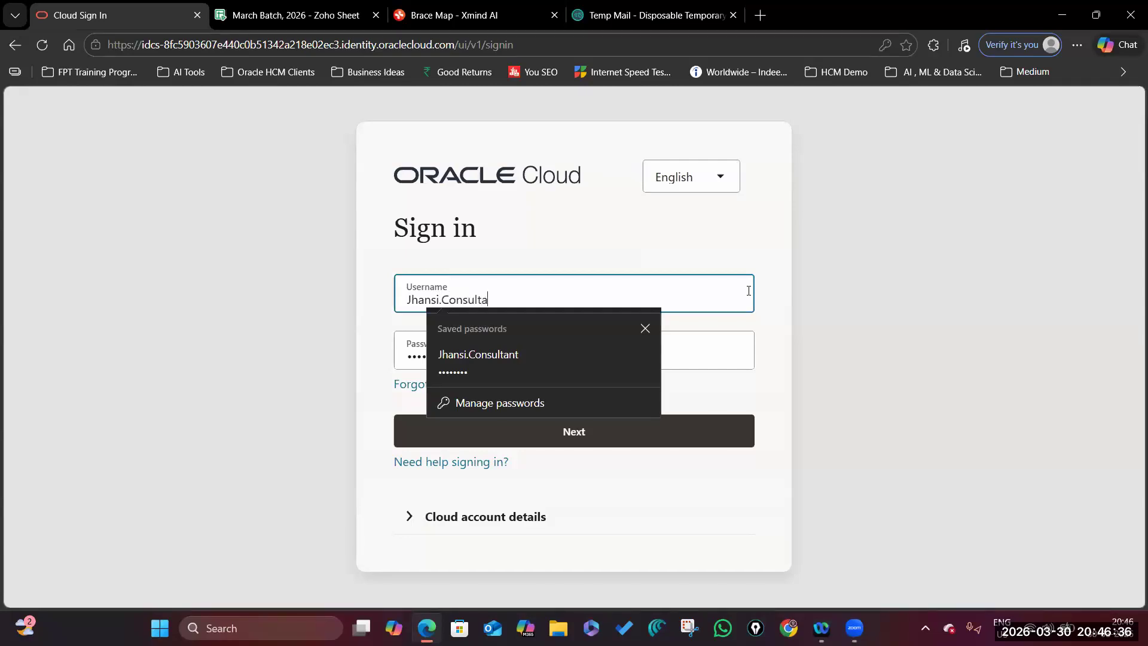
pyautogui.click(723, 239)
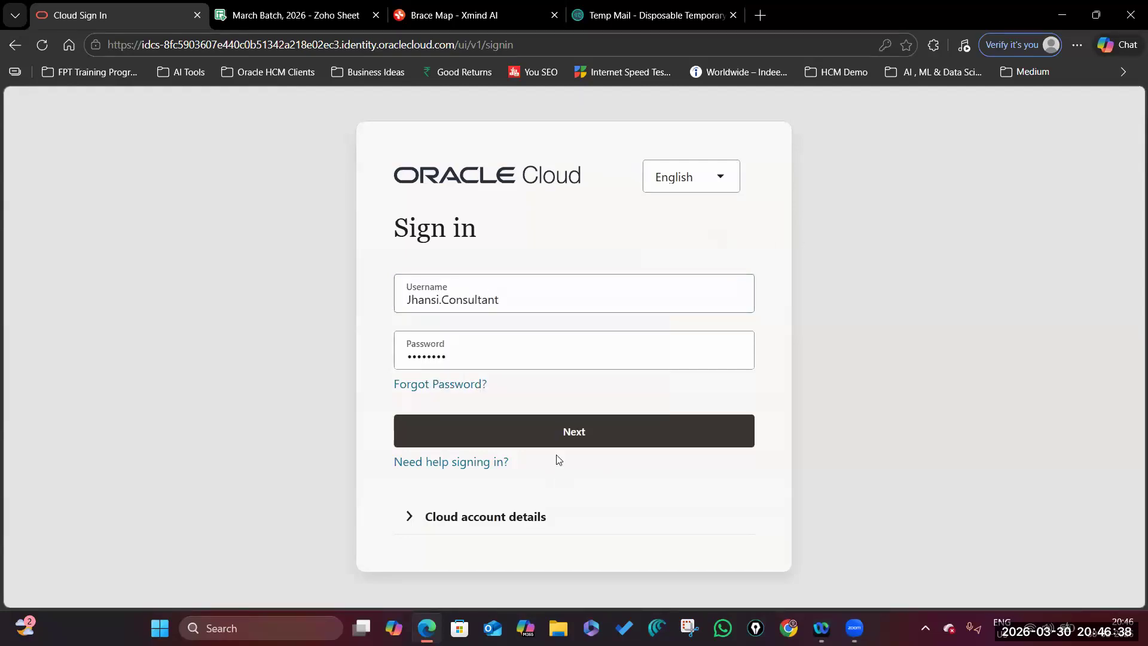
pyautogui.click(603, 440)
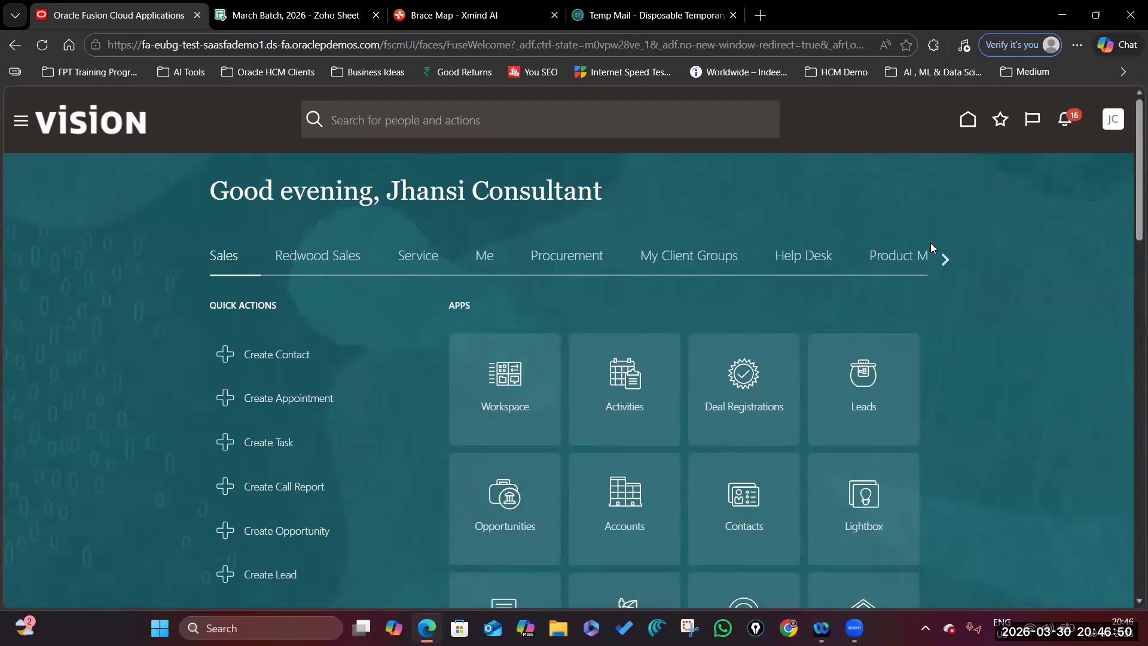
# Open Me > Personal Information and select the displayed full name to verify it.
pyautogui.click(484, 257)
pyautogui.click(504, 383)
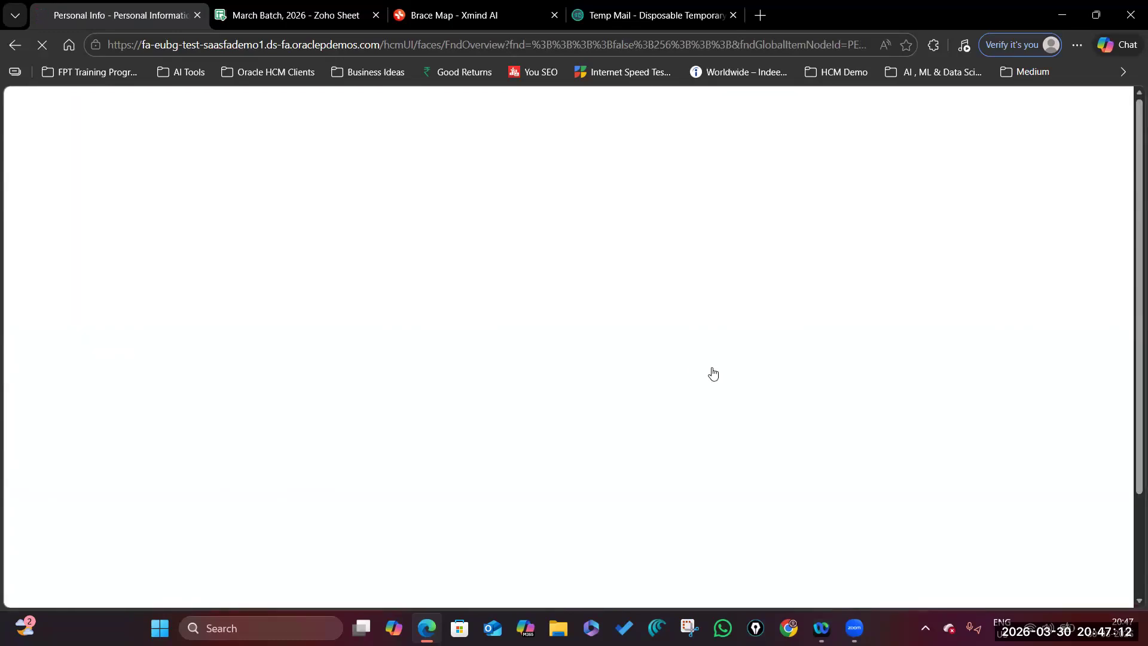
pyautogui.scroll(-2, 405, 415)
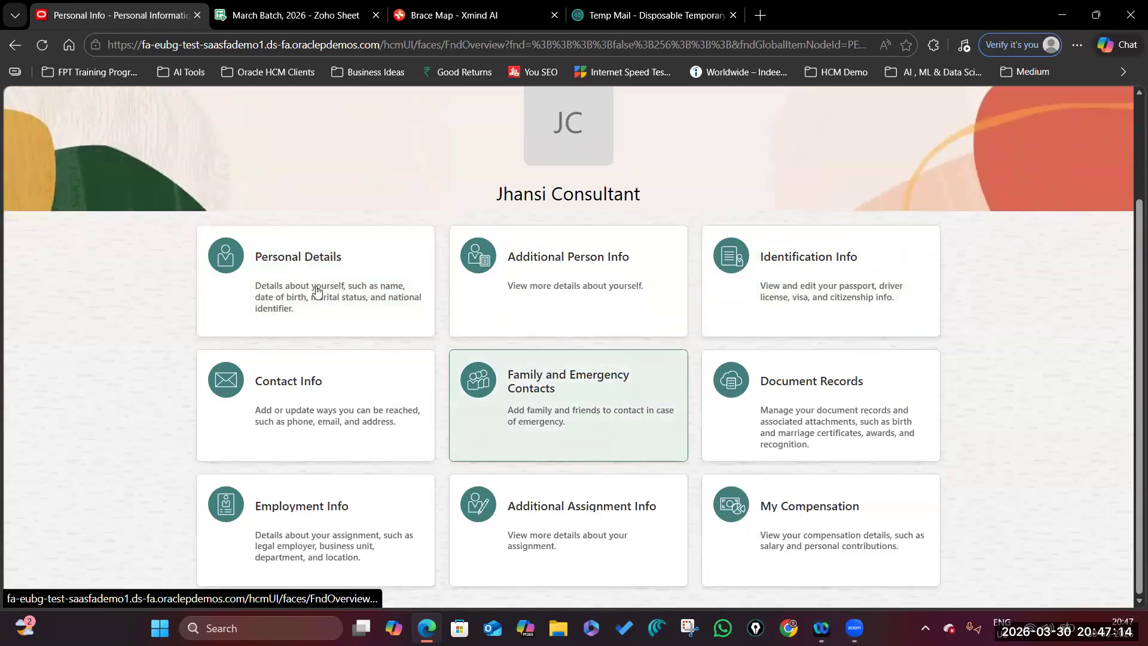
pyautogui.scroll(2, 598, 311)
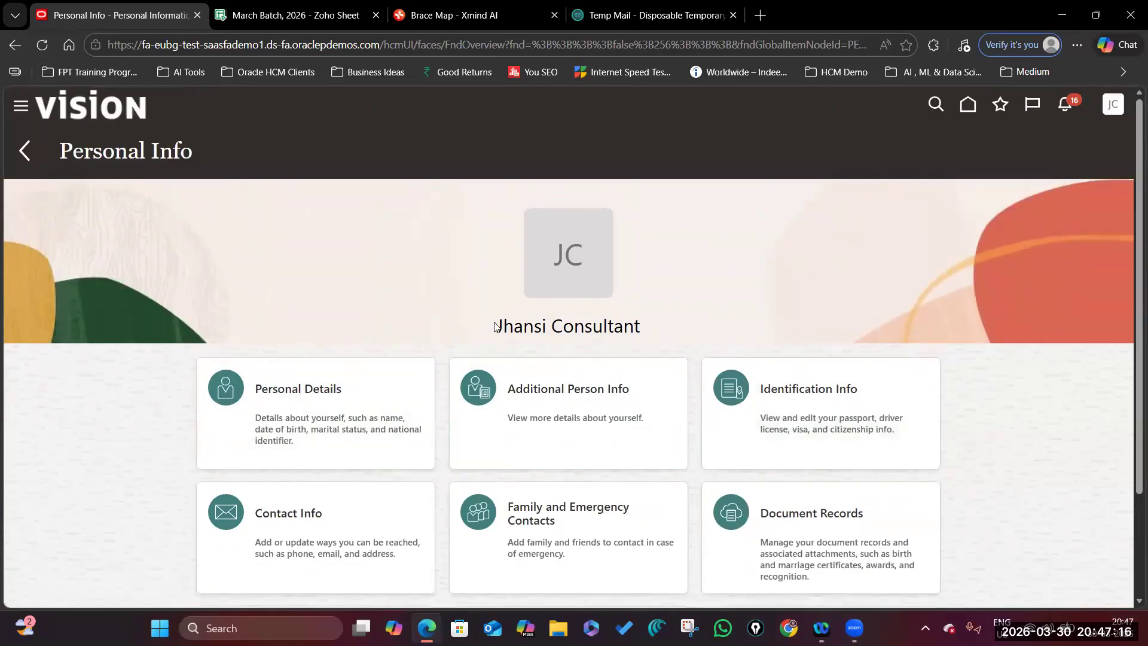
pyautogui.scroll(-3, 680, 364)
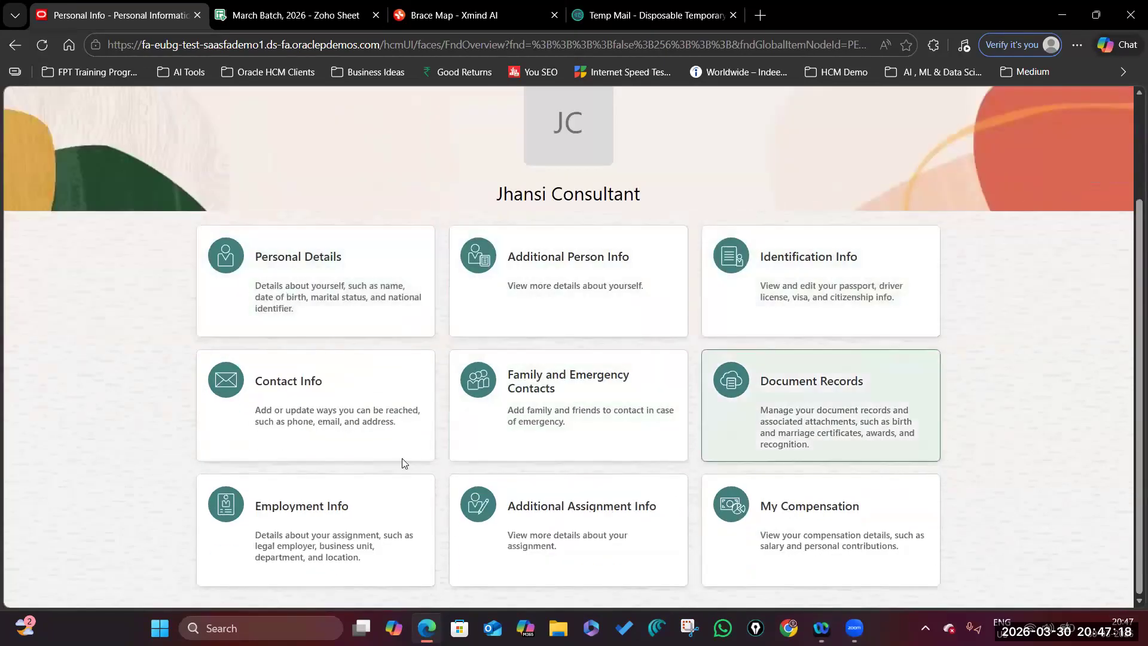
pyautogui.scroll(3, 544, 375)
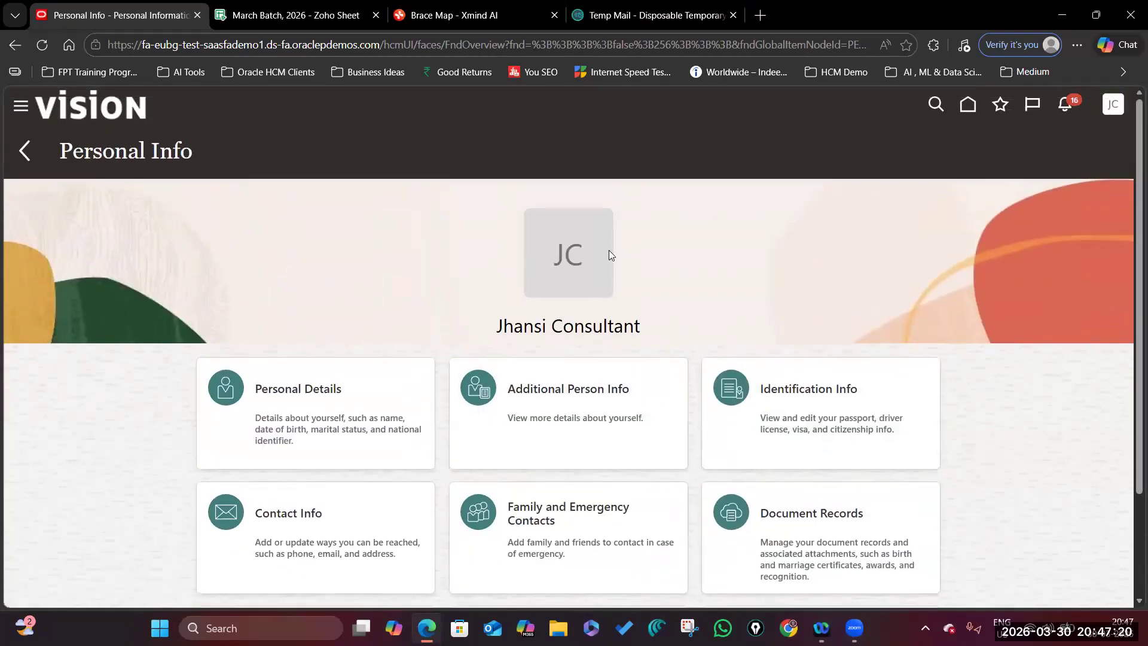
pyautogui.scroll(-3, 556, 326)
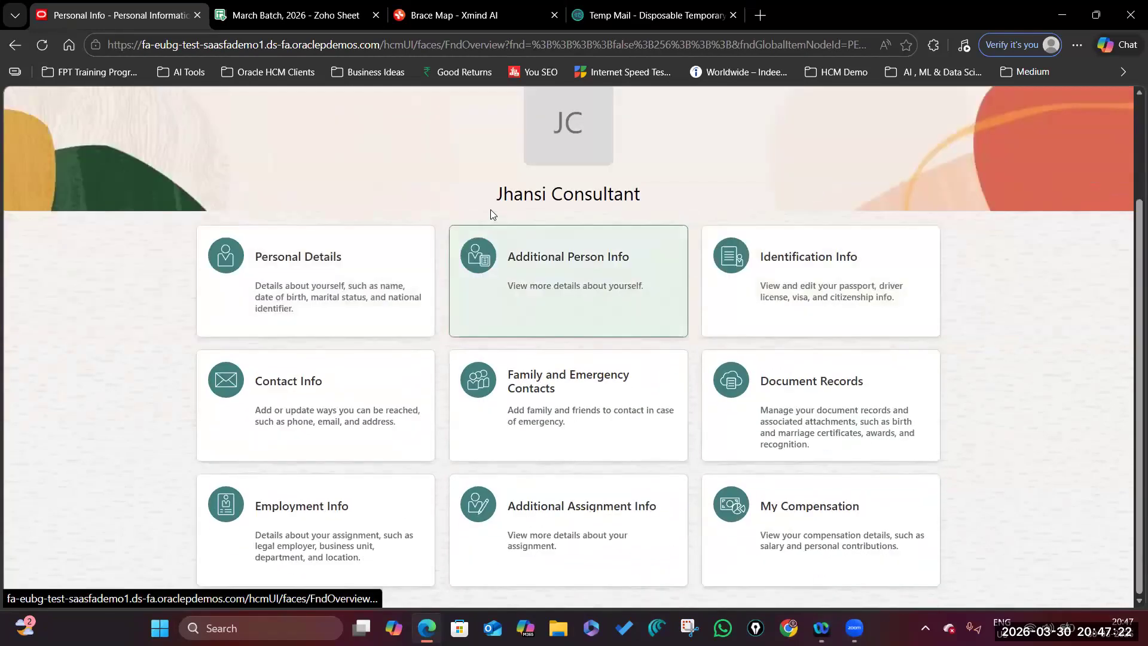
pyautogui.tripleClick(683, 195)
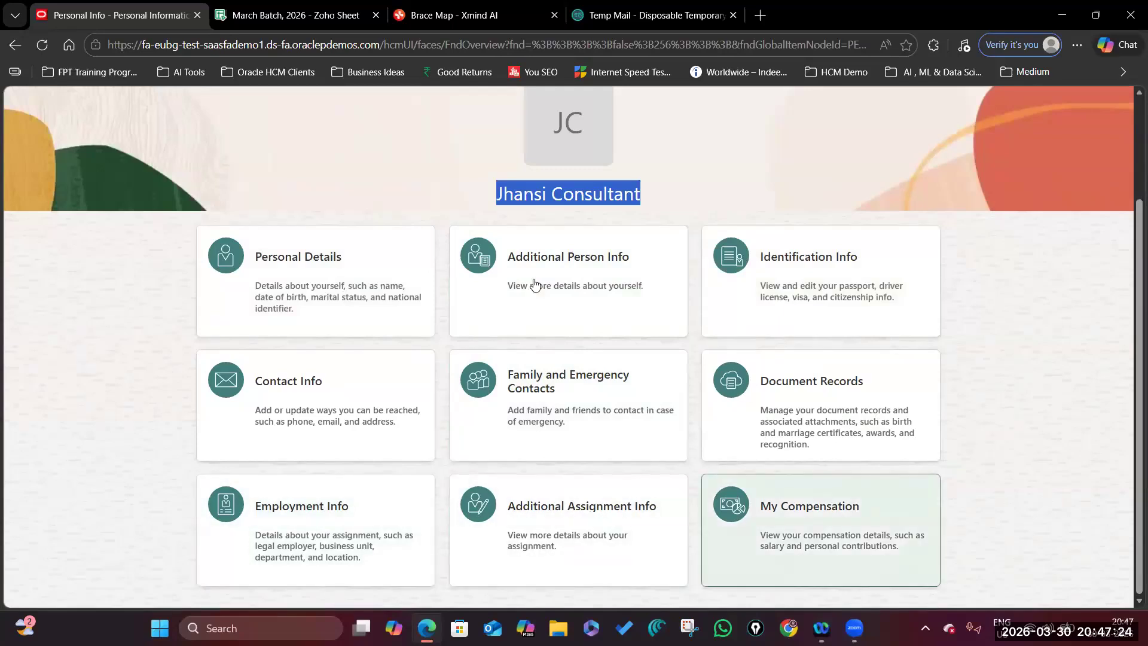
# Review Employment Info: Recruiter job, US1 Business Unit, and the 3/30/26 hire start date.
pyautogui.click(313, 508)
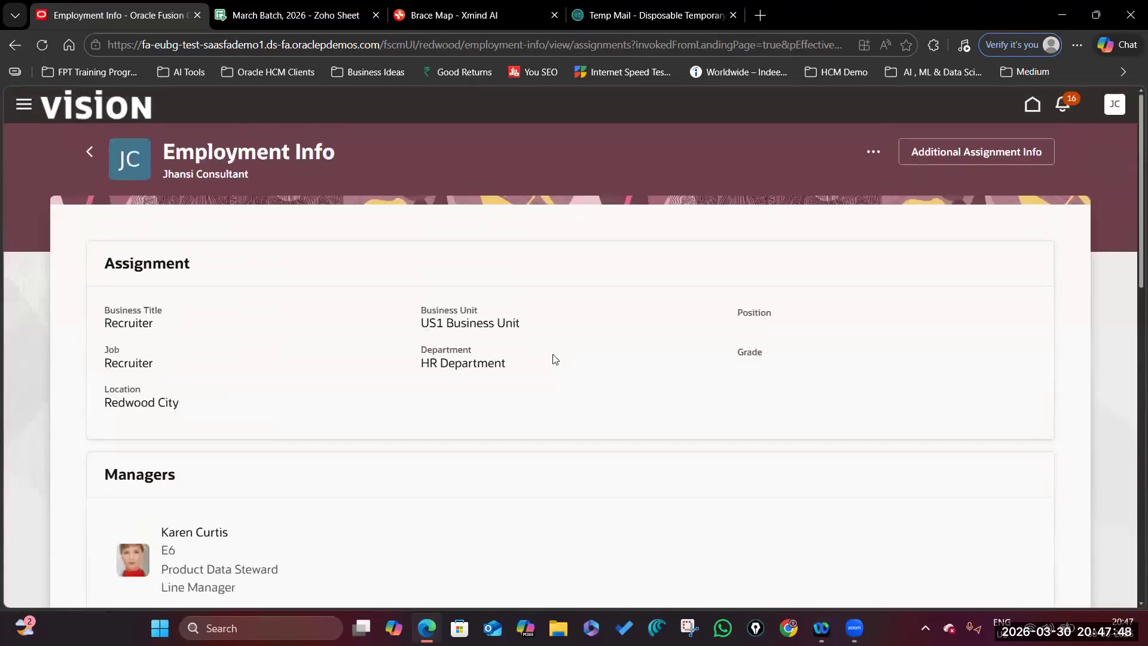
pyautogui.click(108, 363)
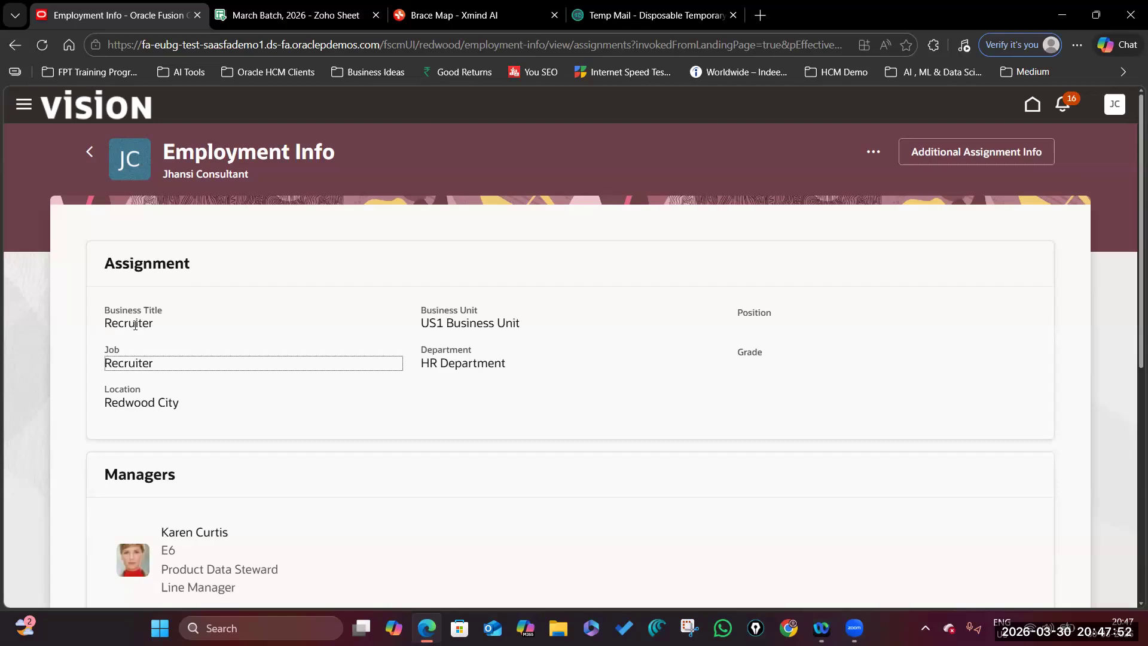
pyautogui.click(423, 321)
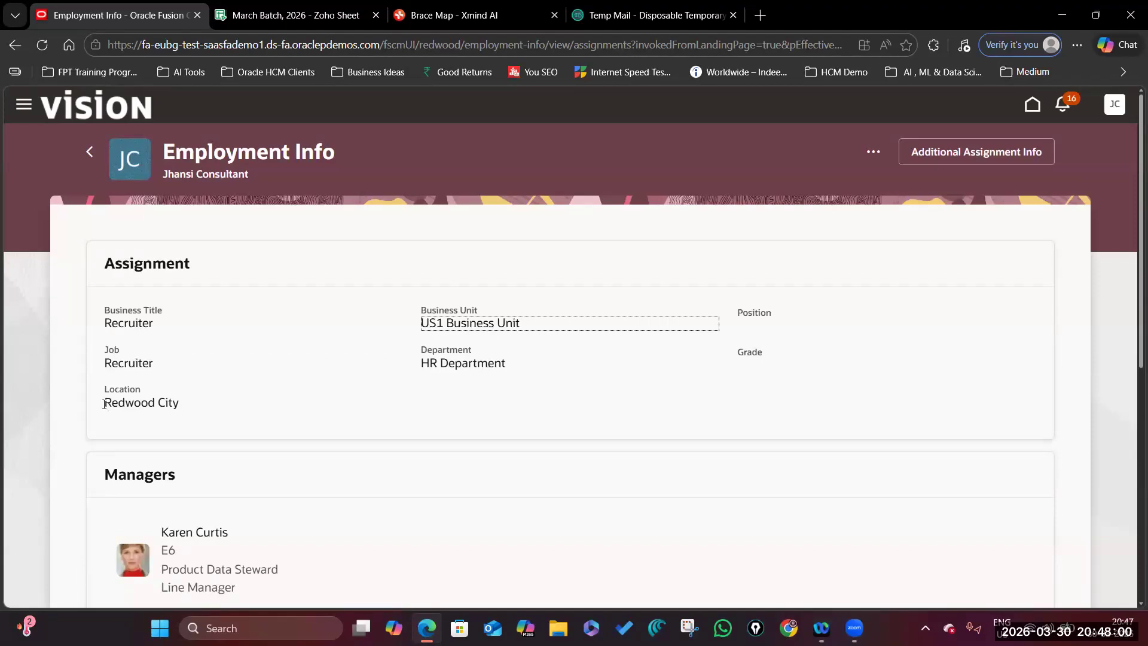
pyautogui.scroll(-5, 188, 404)
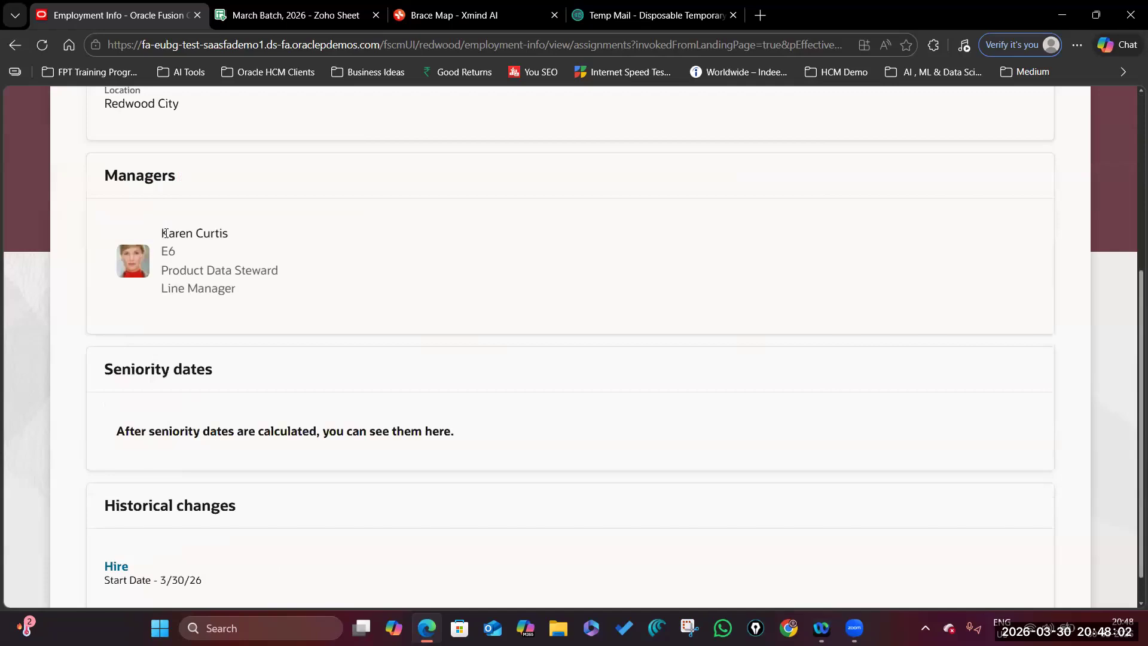
pyautogui.scroll(-1, 253, 374)
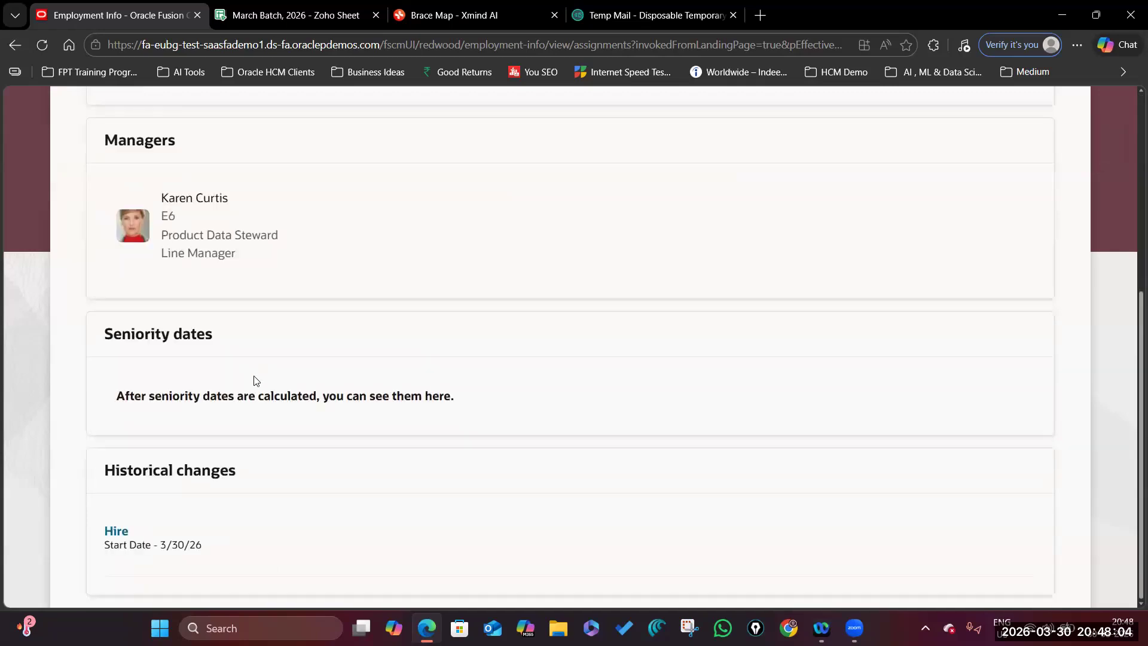
pyautogui.doubleClick(224, 548)
pyautogui.scroll(6, 303, 417)
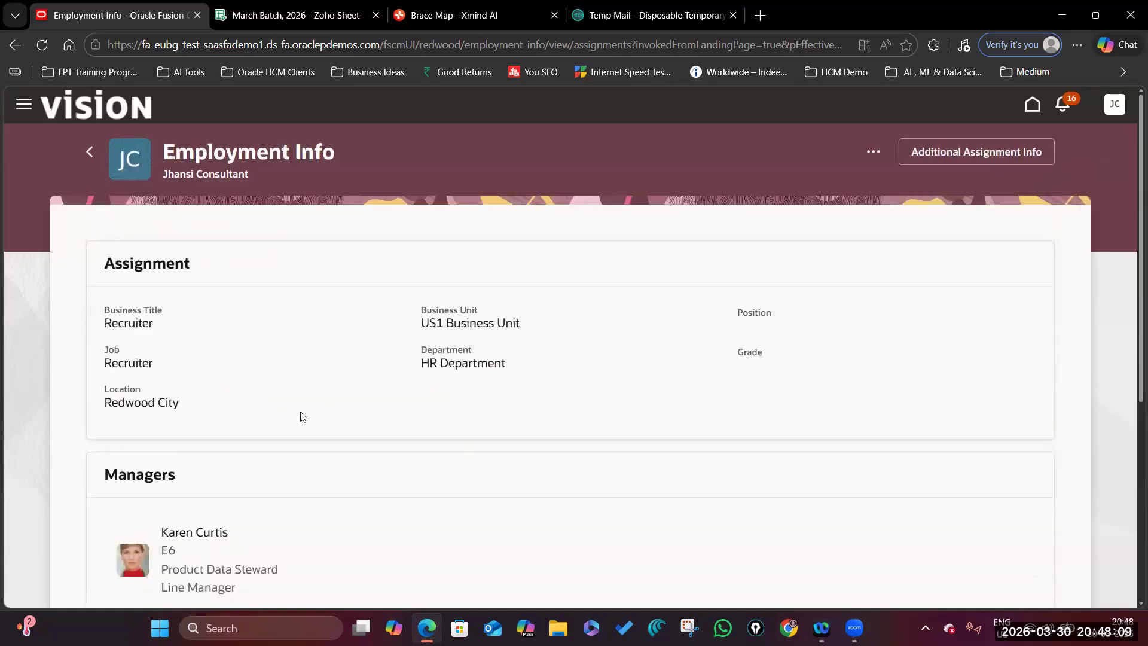
# Go back to the Personal Info overview and open the Personal Details card.
pyautogui.click(90, 152)
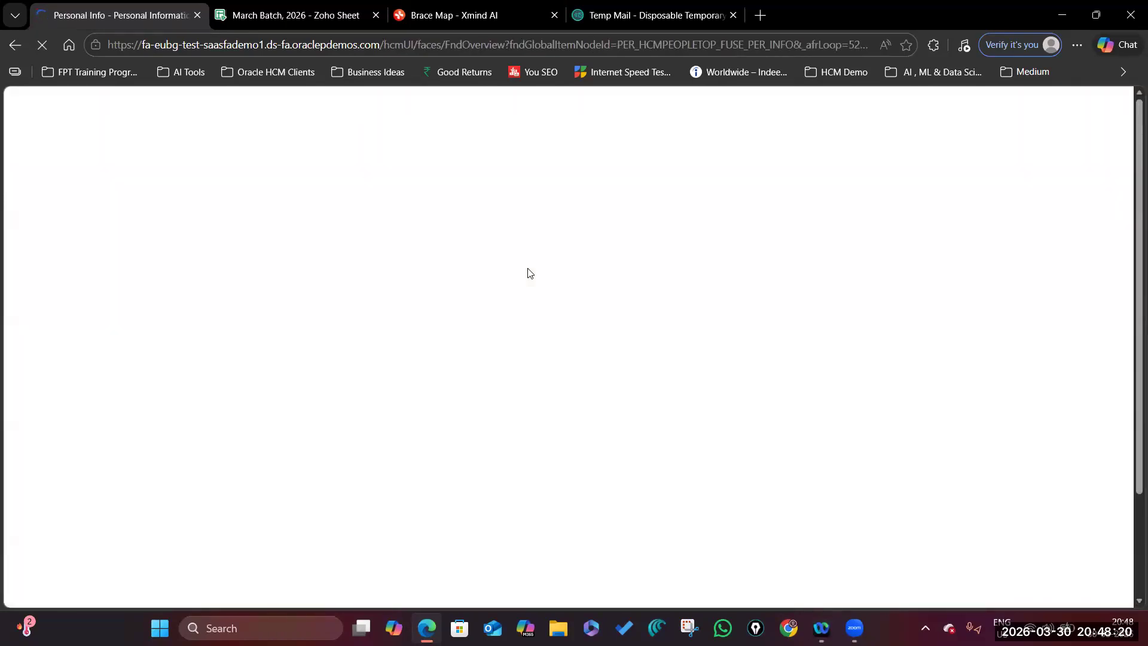
pyautogui.scroll(-2, 598, 285)
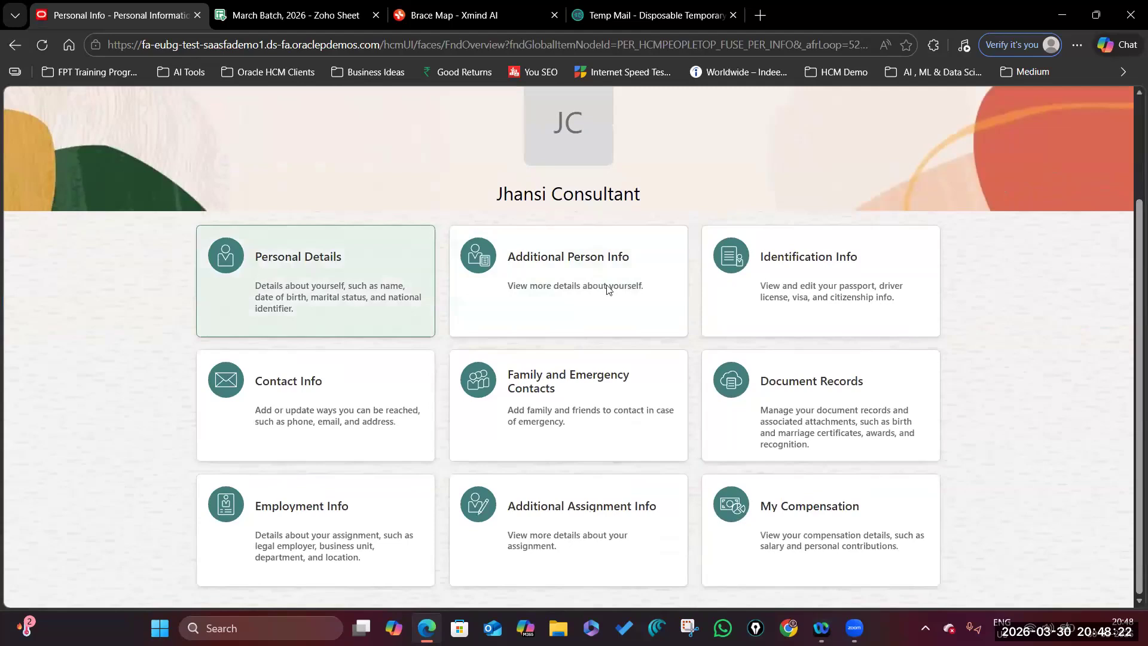
pyautogui.click(303, 250)
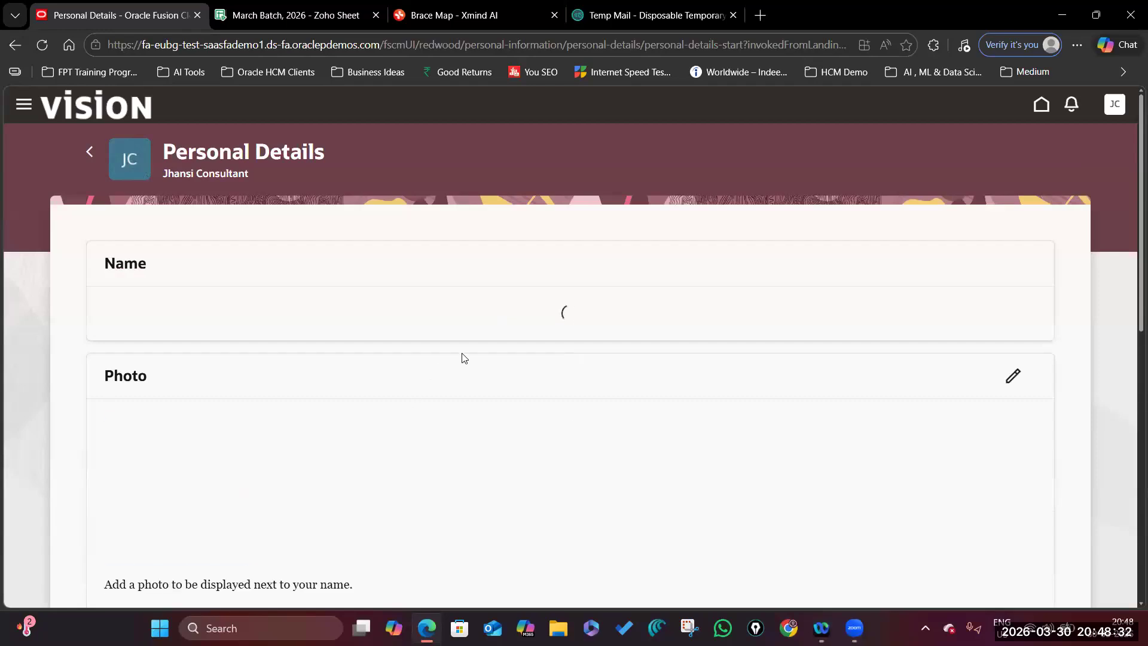
# Review the Name, Demographic info, National identifiers and Biographical info sections.
pyautogui.scroll(-5, 295, 392)
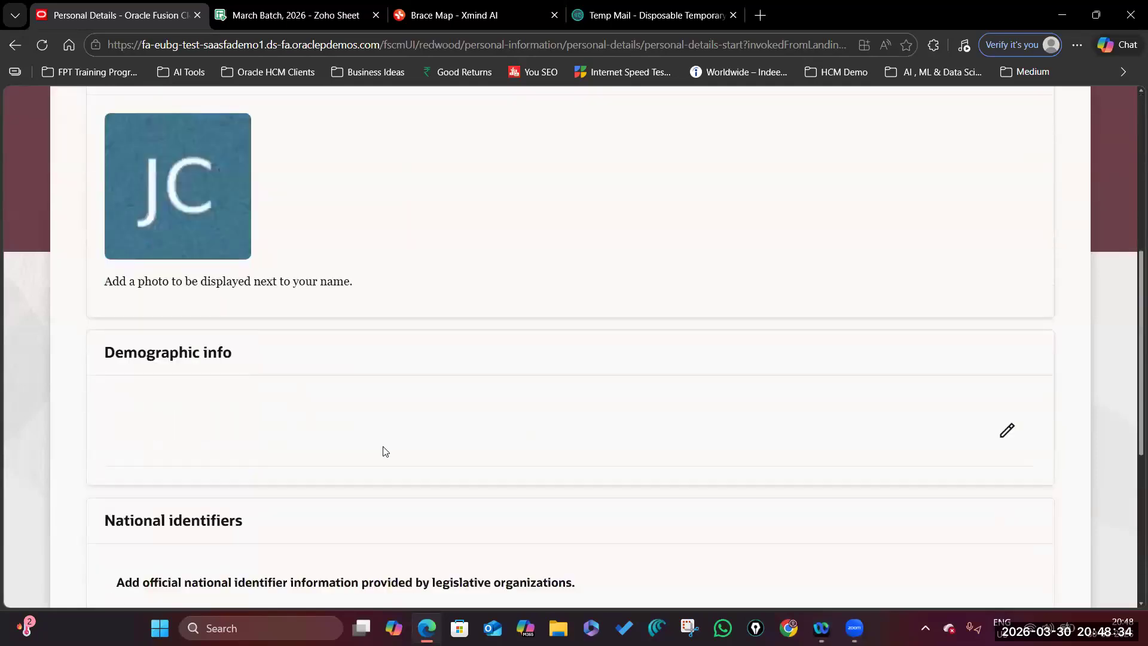
pyautogui.scroll(-5, 383, 450)
pyautogui.scroll(10, 423, 461)
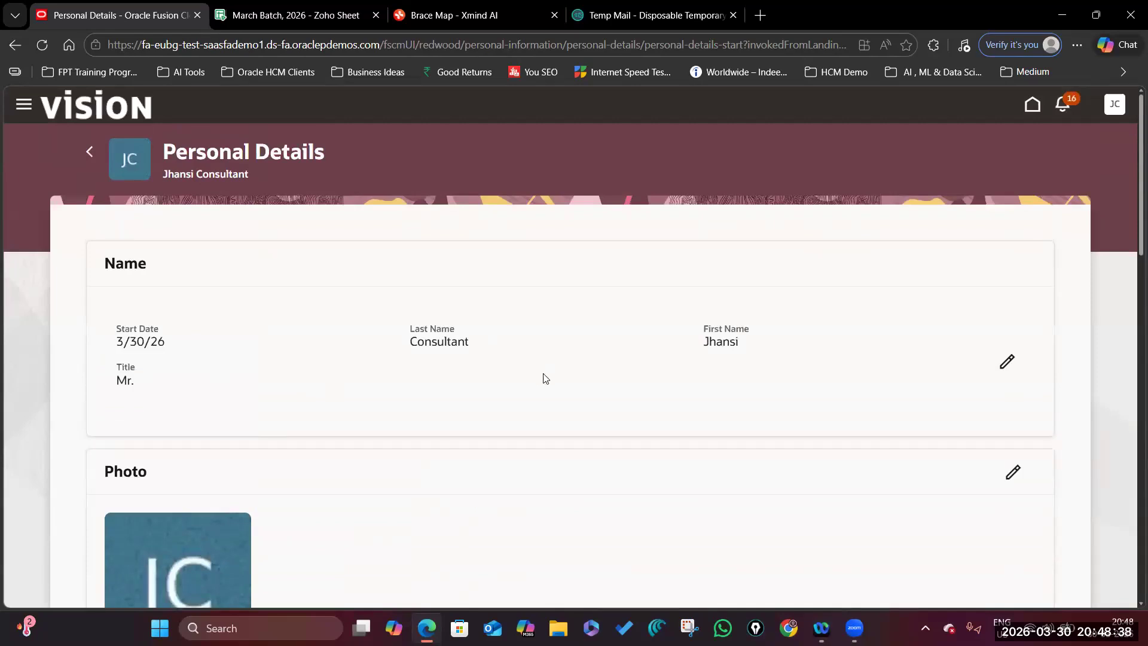
pyautogui.scroll(-7, 415, 435)
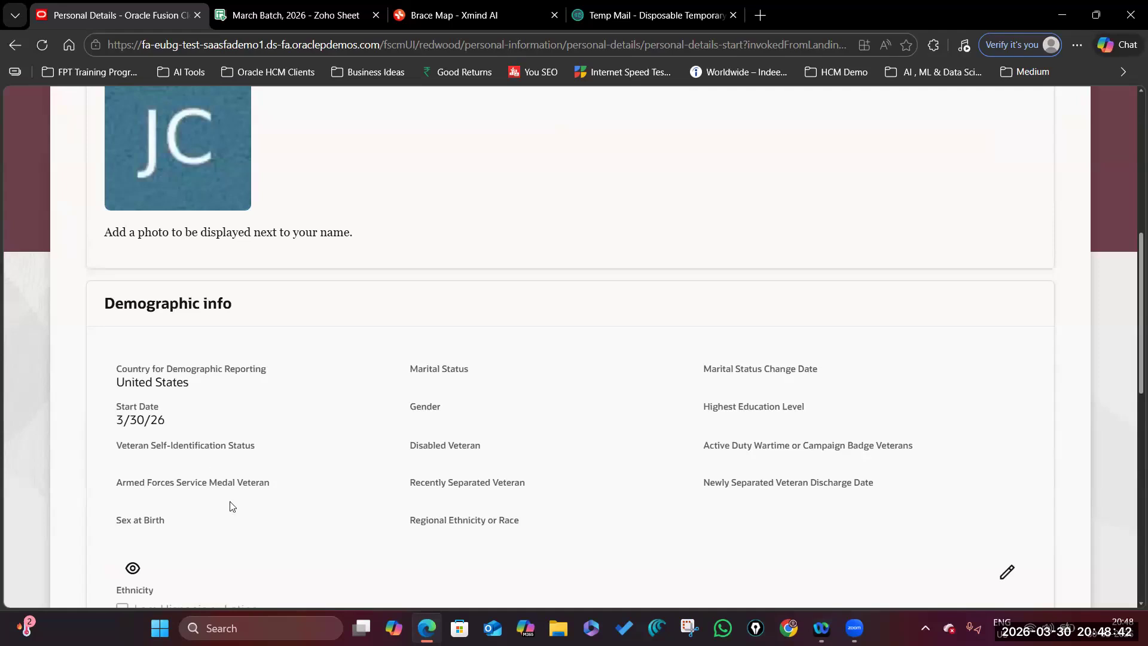
pyautogui.scroll(-7, 358, 436)
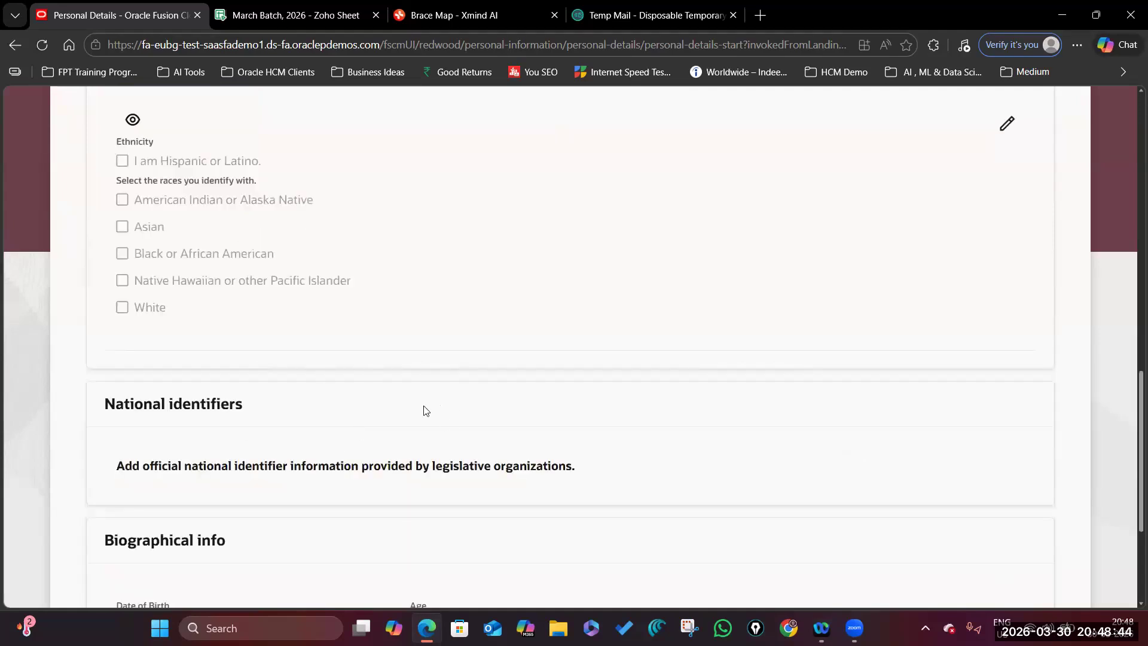
pyautogui.scroll(8, 425, 411)
pyautogui.scroll(-12, 423, 397)
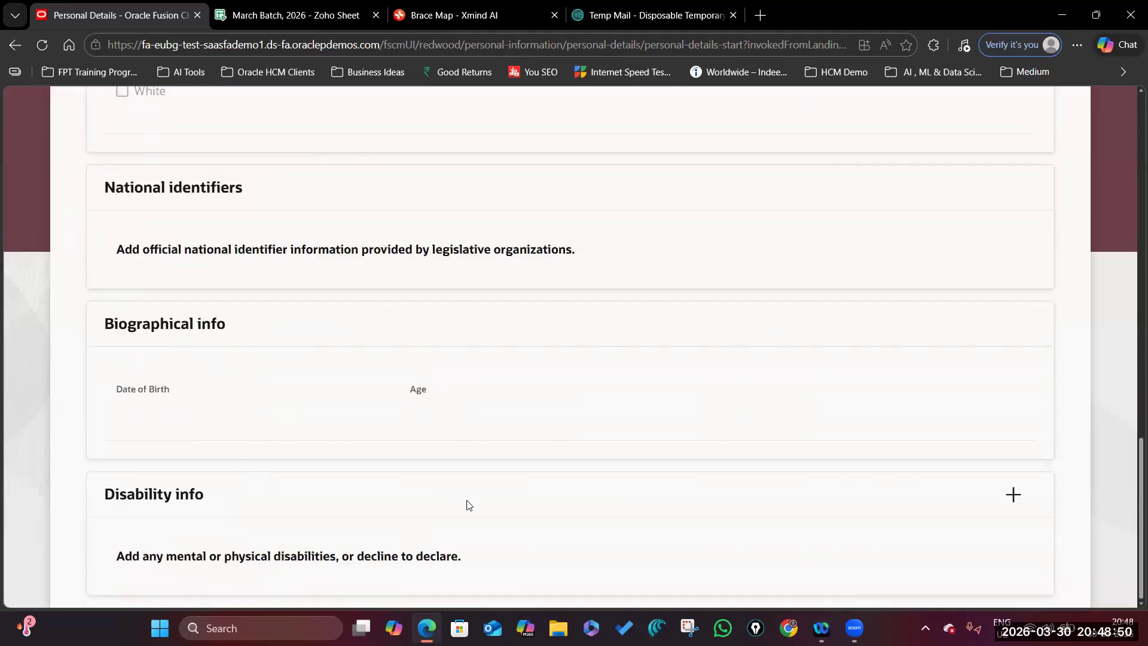
pyautogui.scroll(15, 527, 357)
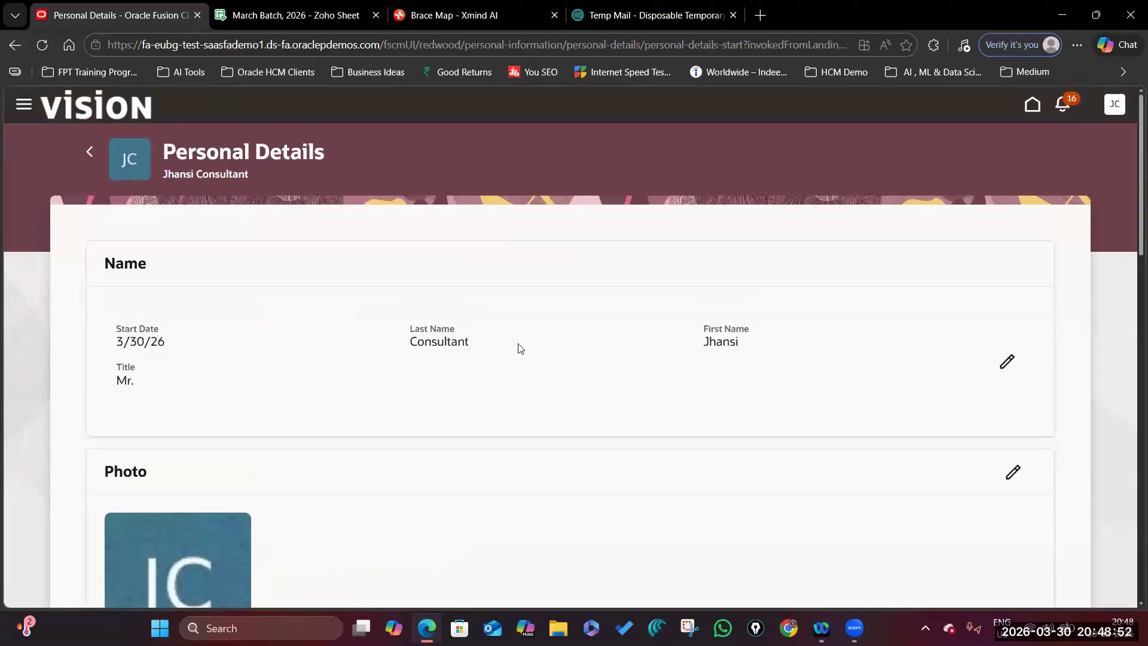
# Change the name details to title Mrs. and pronouns (She/Her), effective 3/30/26.
pyautogui.click(1006, 361)
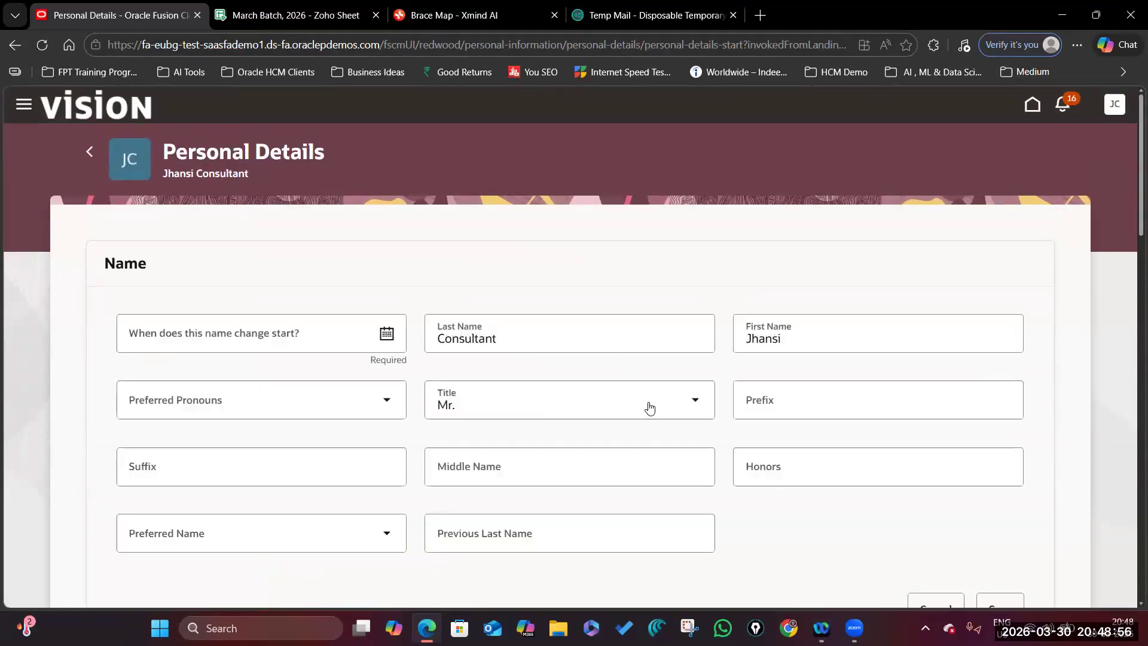
pyautogui.click(694, 401)
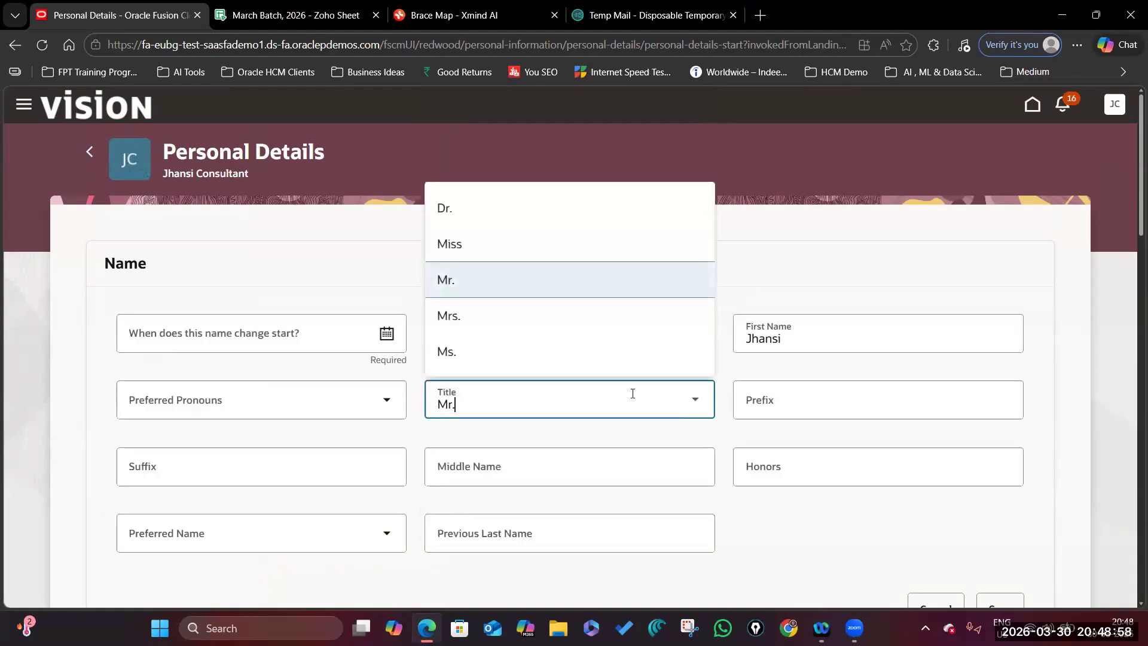
pyautogui.click(485, 320)
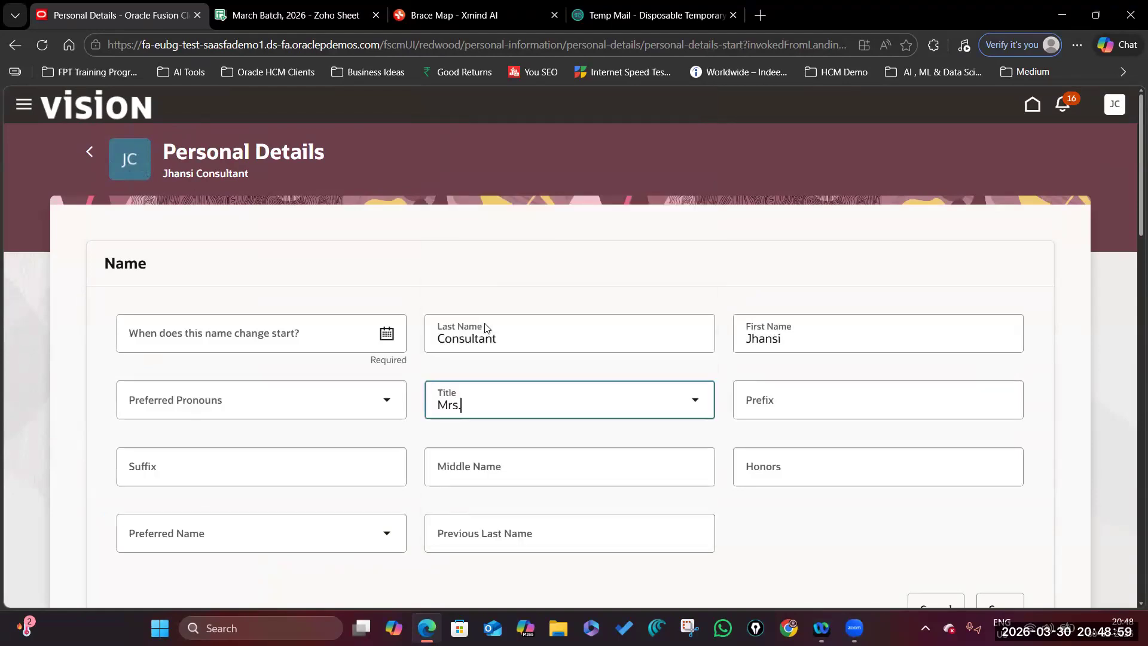
pyautogui.click(384, 405)
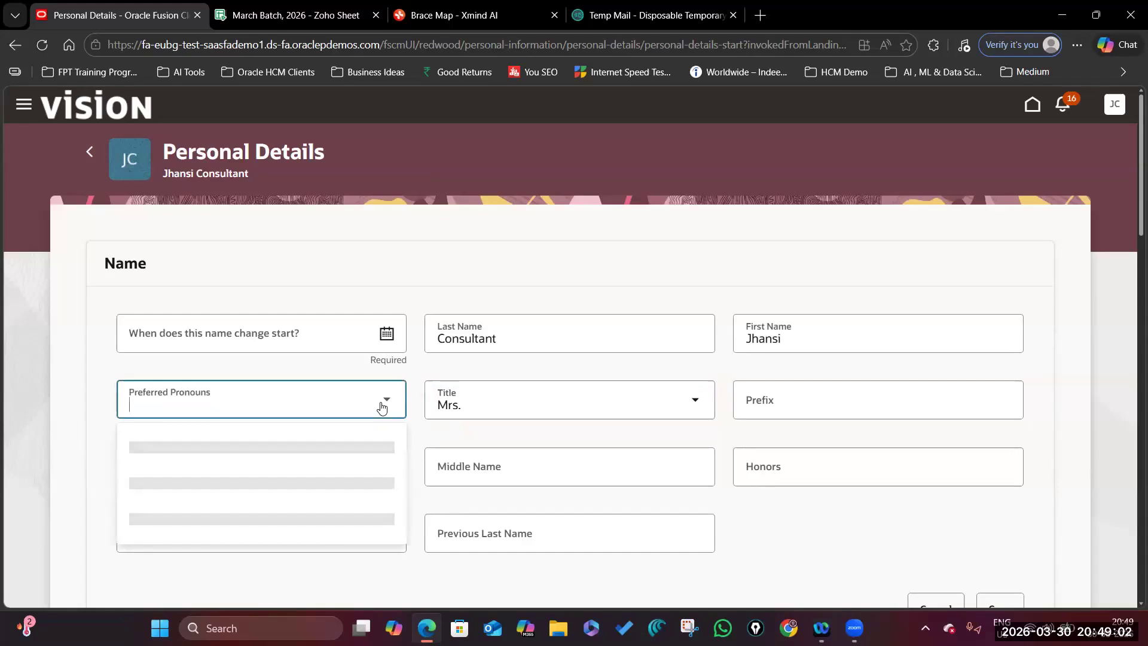
pyautogui.click(201, 447)
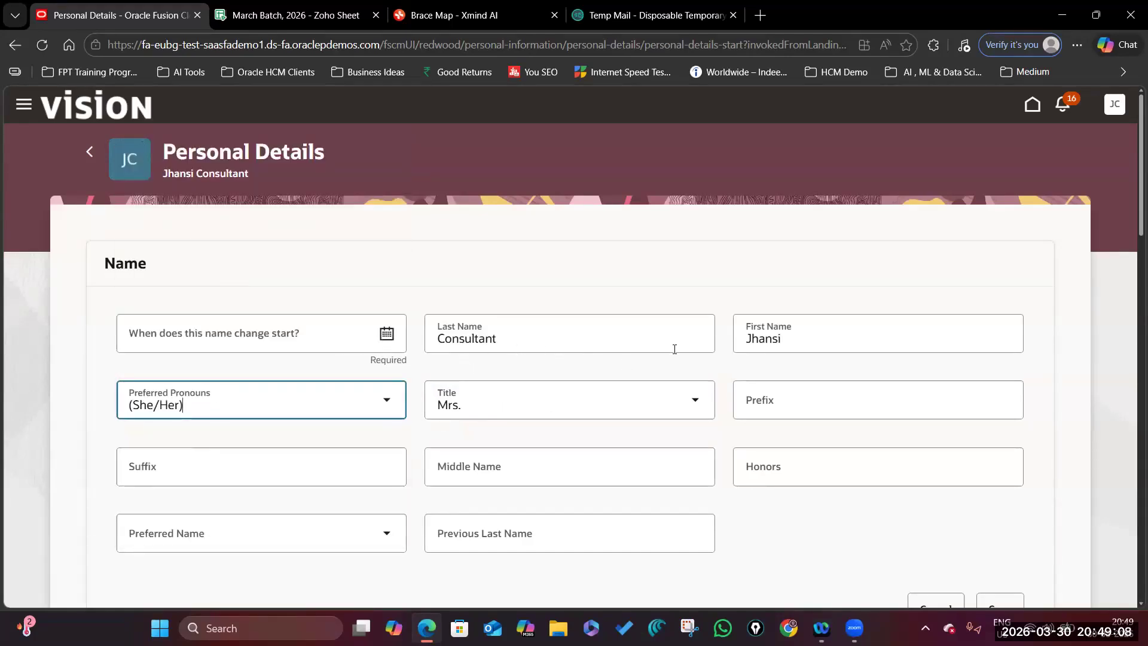
pyautogui.click(387, 335)
pyautogui.click(181, 573)
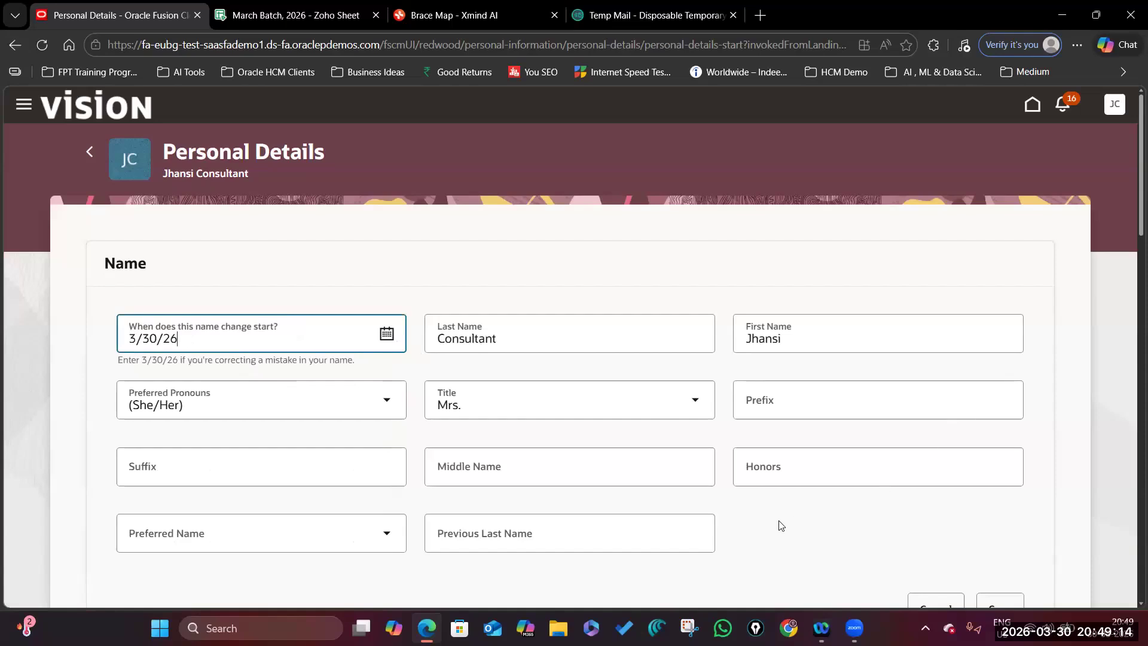
pyautogui.scroll(-3, 418, 526)
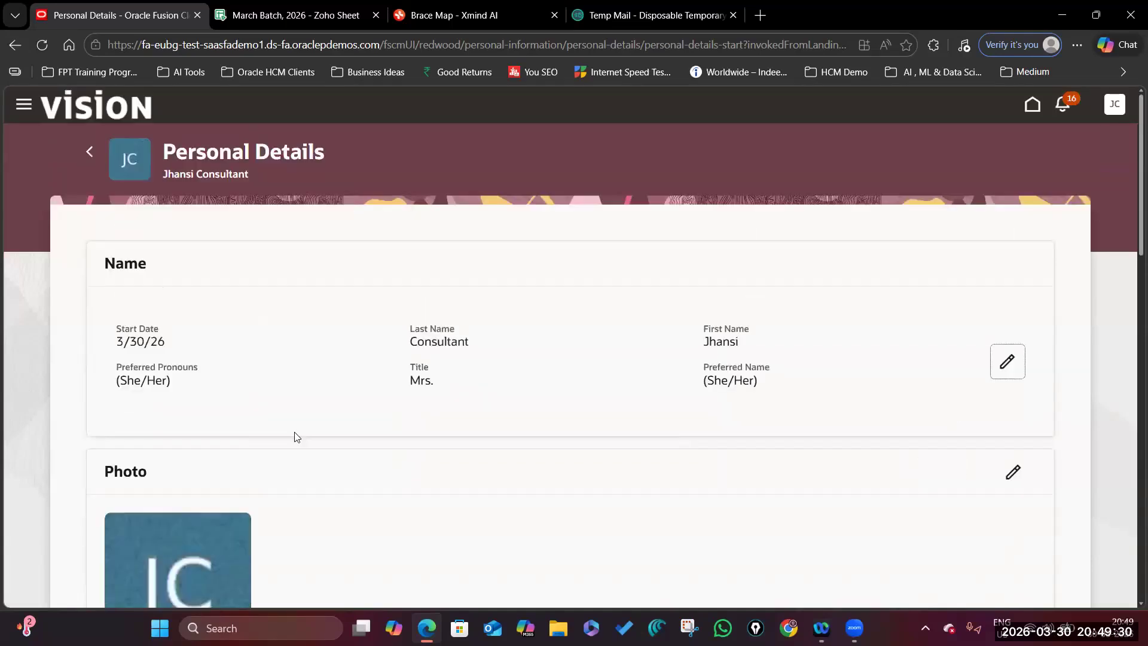
pyautogui.scroll(-5, 260, 419)
pyautogui.scroll(-4, 260, 419)
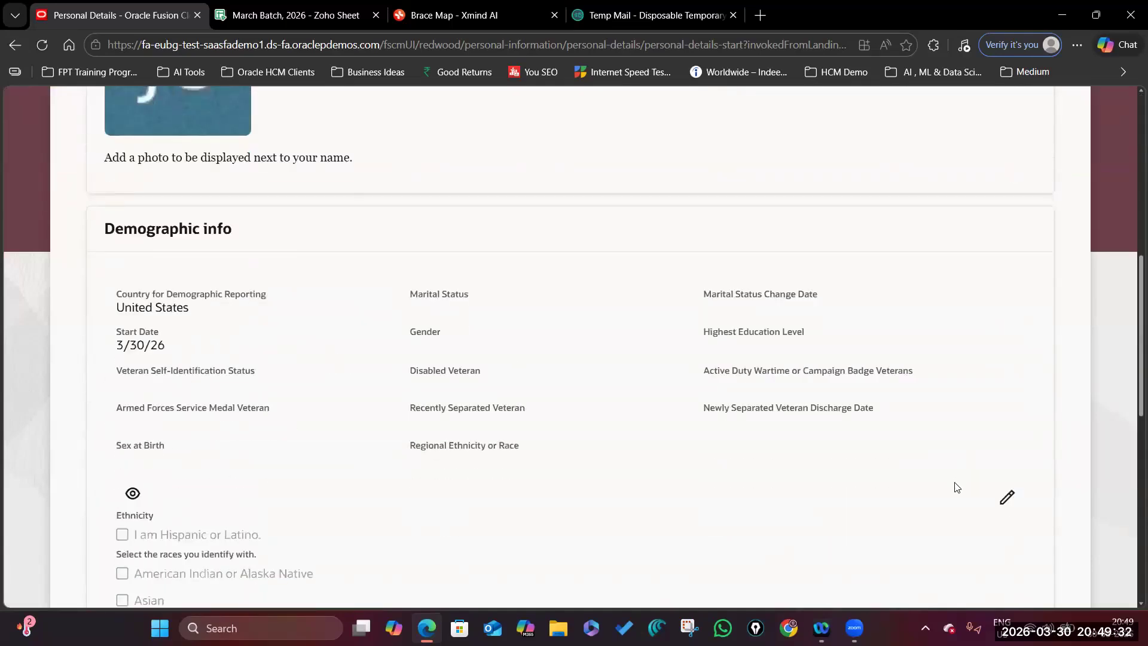
# Edit Demographic info to marital status Married from 3/30/26, and review Highest Education Level.
pyautogui.click(1006, 496)
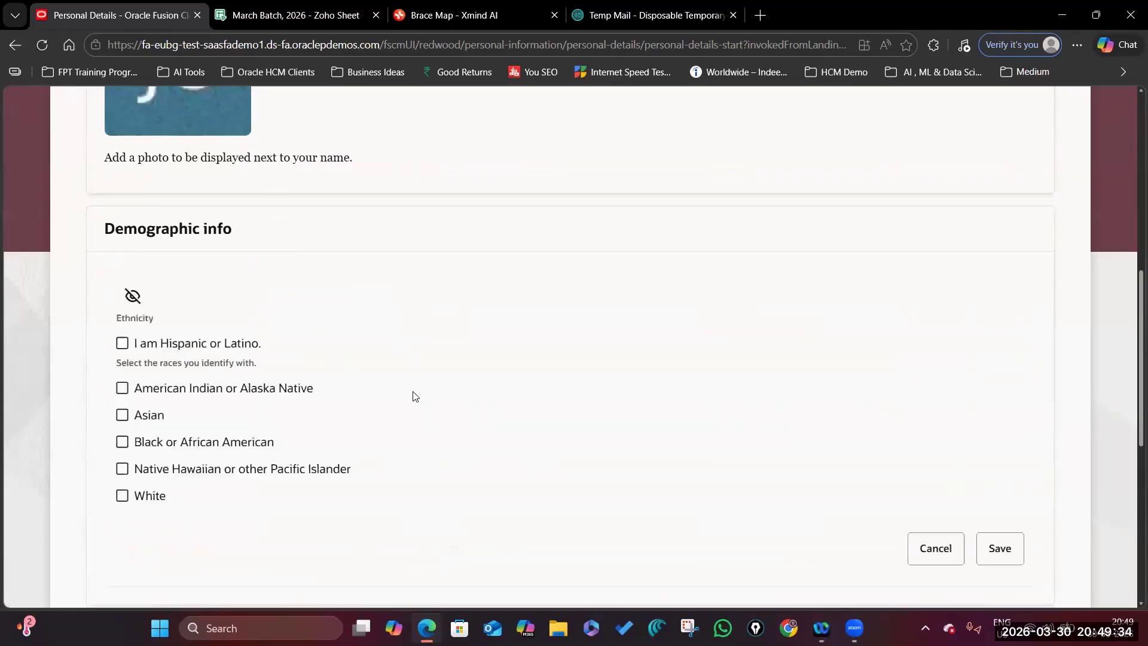
pyautogui.click(695, 299)
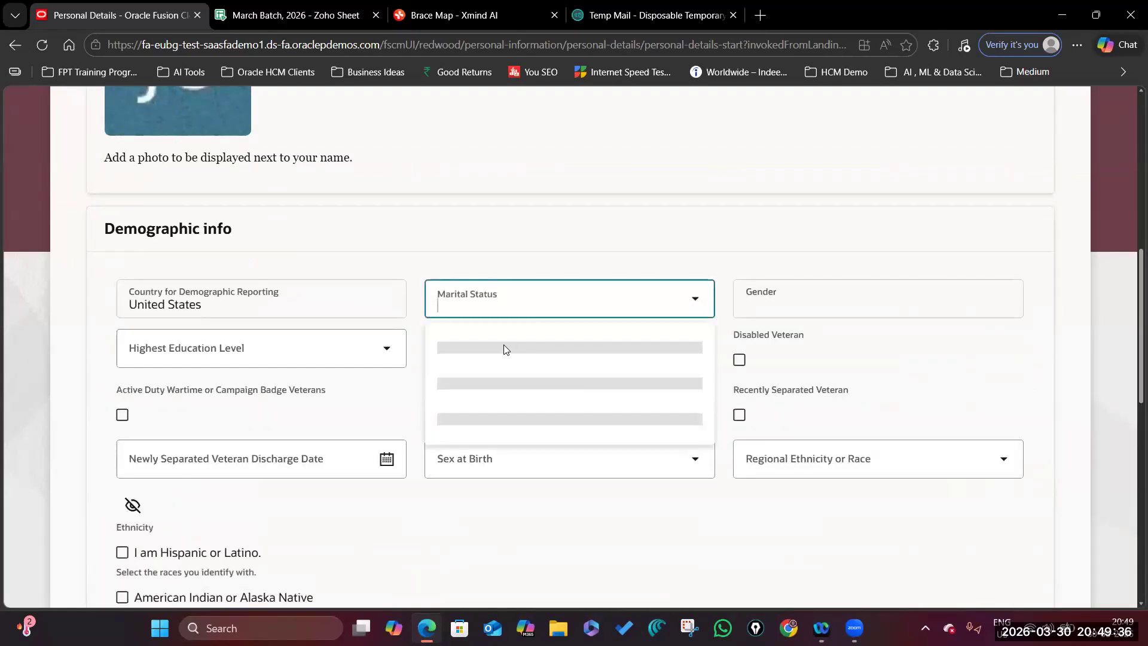
pyautogui.click(497, 379)
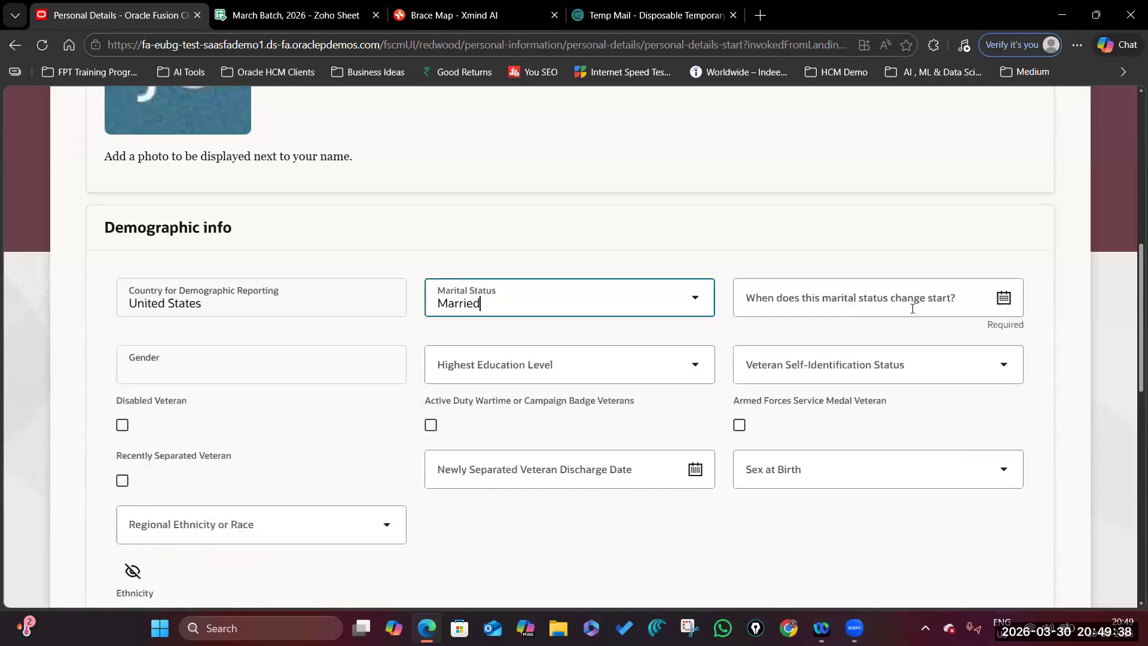
pyautogui.click(1003, 298)
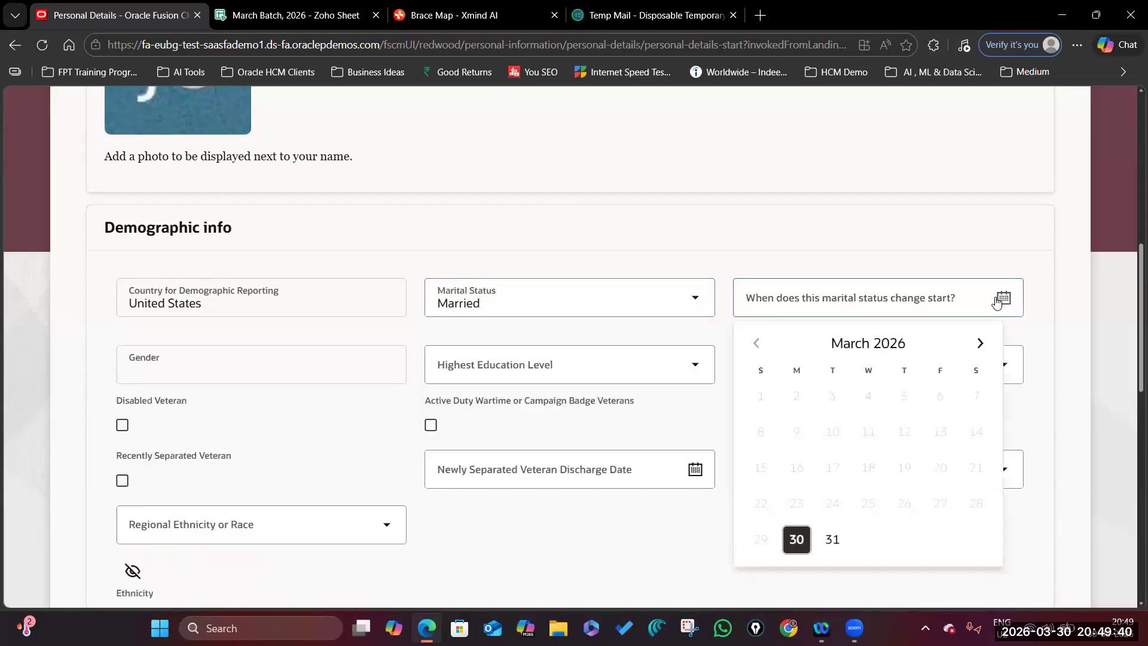
pyautogui.scroll(-3, 834, 456)
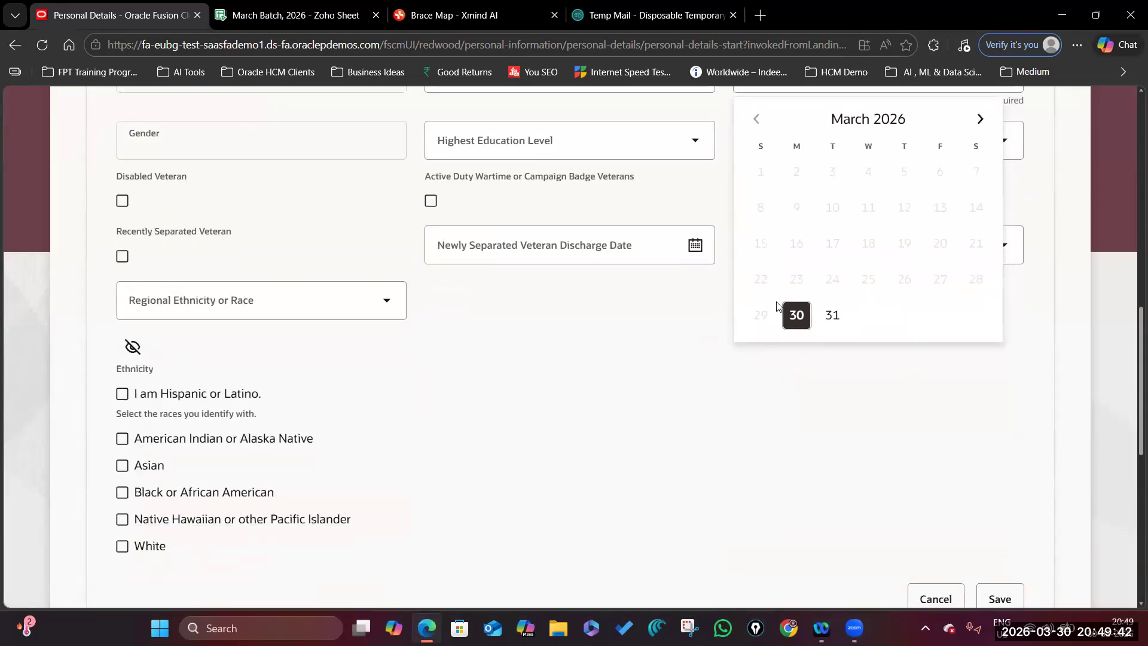
pyautogui.click(795, 321)
pyautogui.scroll(2, 897, 353)
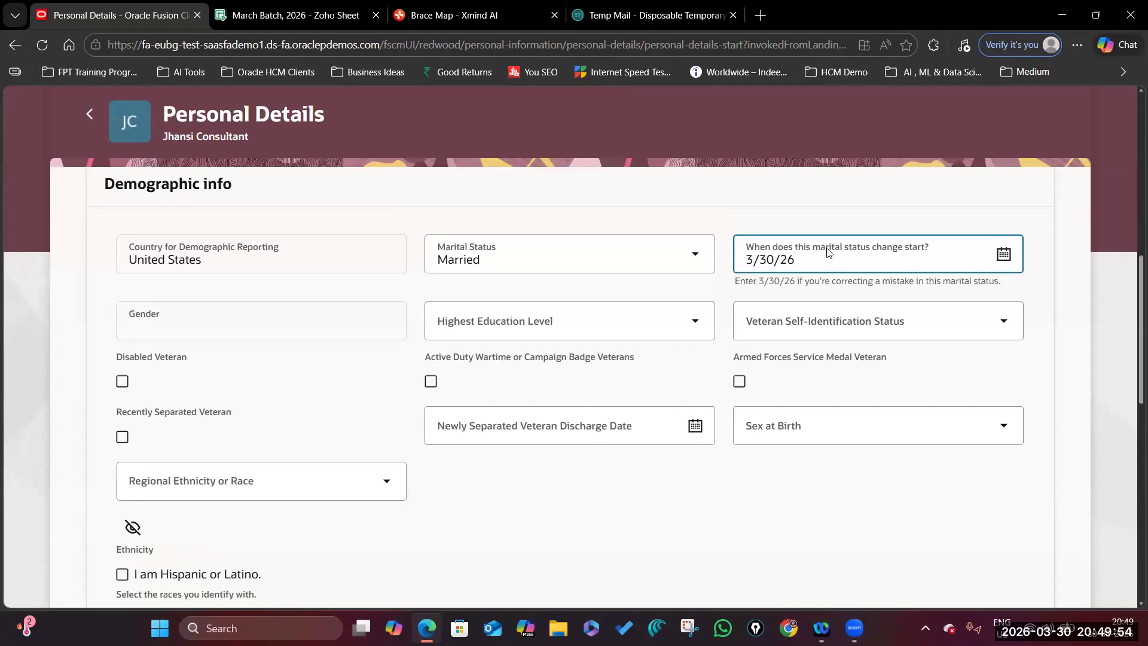
pyautogui.click(691, 325)
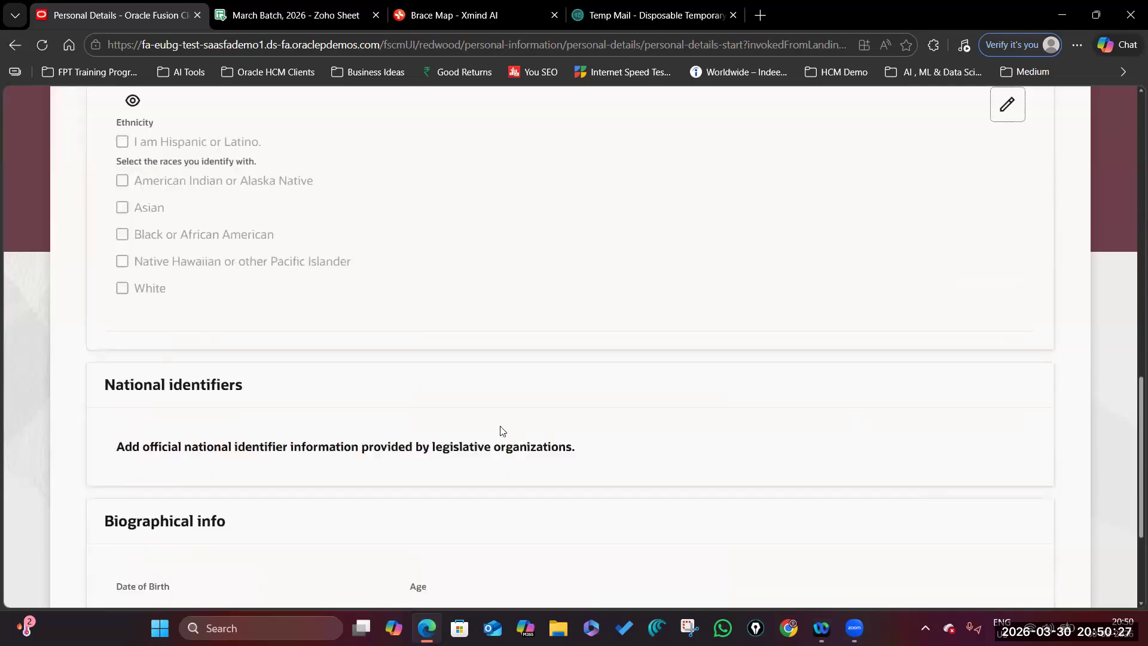
pyautogui.scroll(-3, 501, 430)
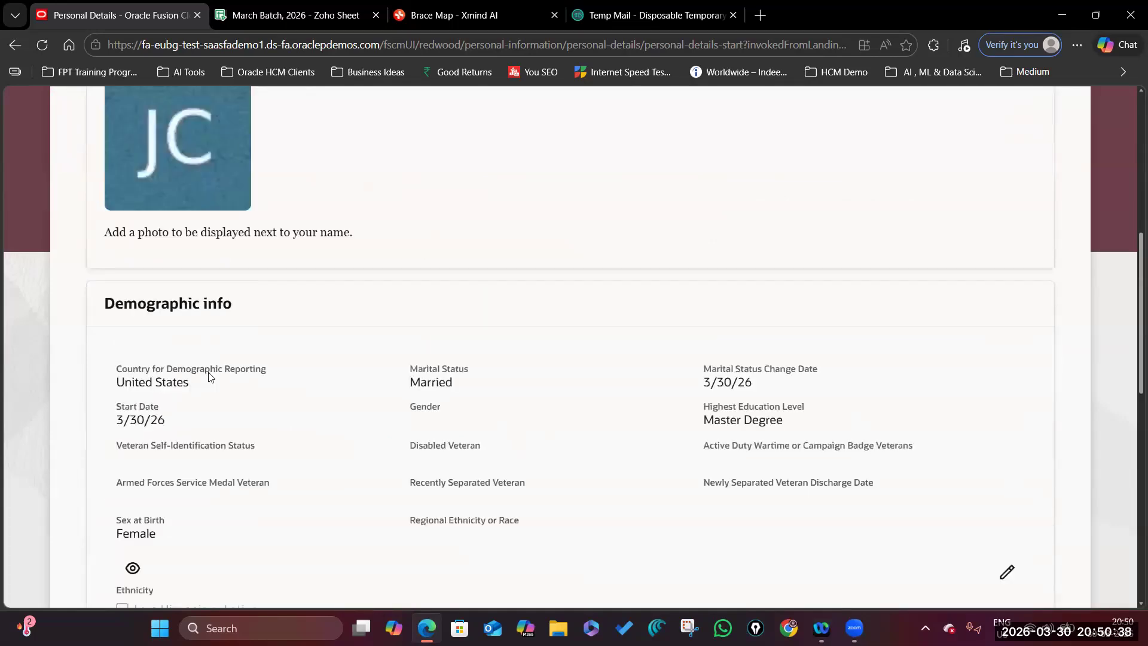
pyautogui.scroll(6, 326, 400)
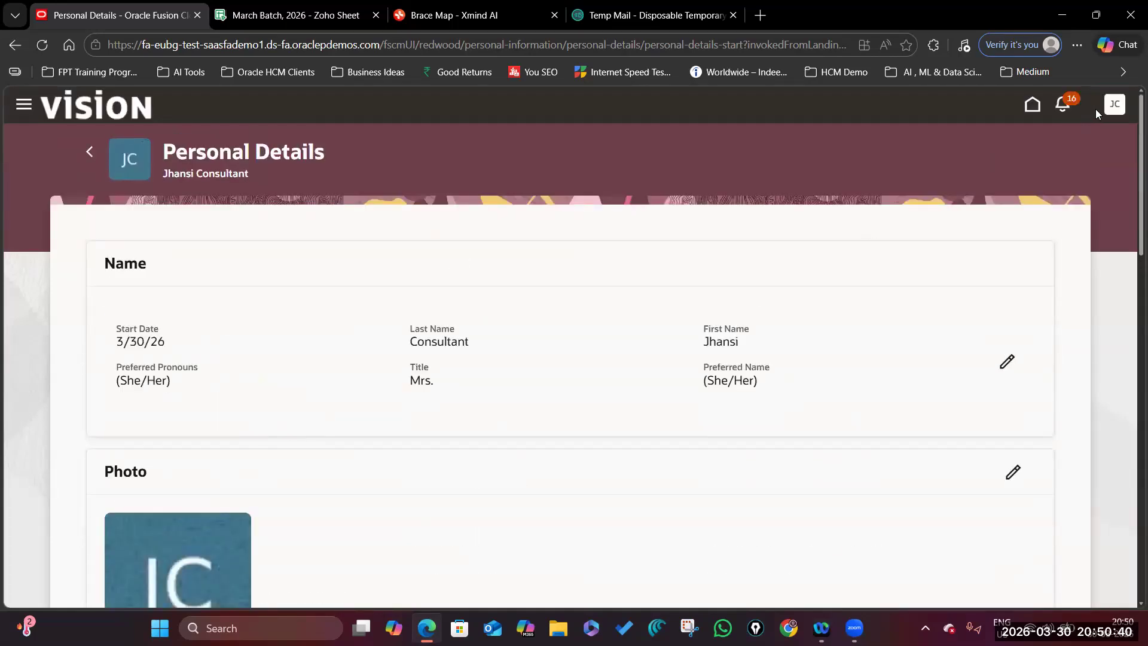
pyautogui.scroll(-12, 586, 426)
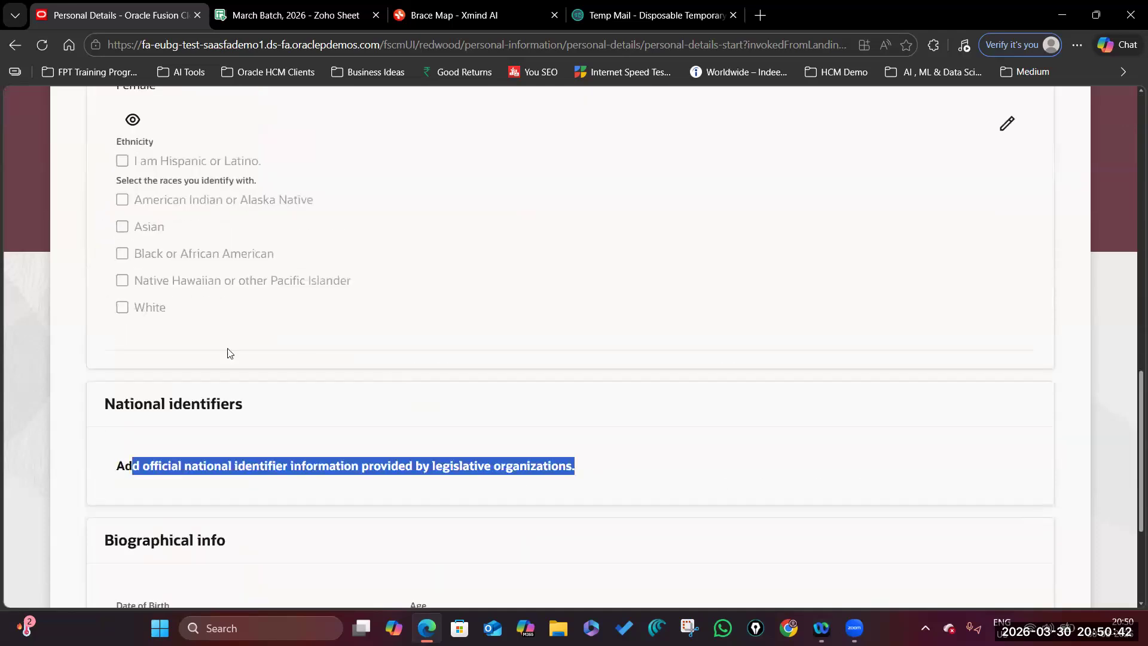
pyautogui.scroll(2, 137, 414)
pyautogui.scroll(-3, 436, 356)
pyautogui.click(137, 335)
pyautogui.moveTo(107, 327); pyautogui.dragTo(366, 333)
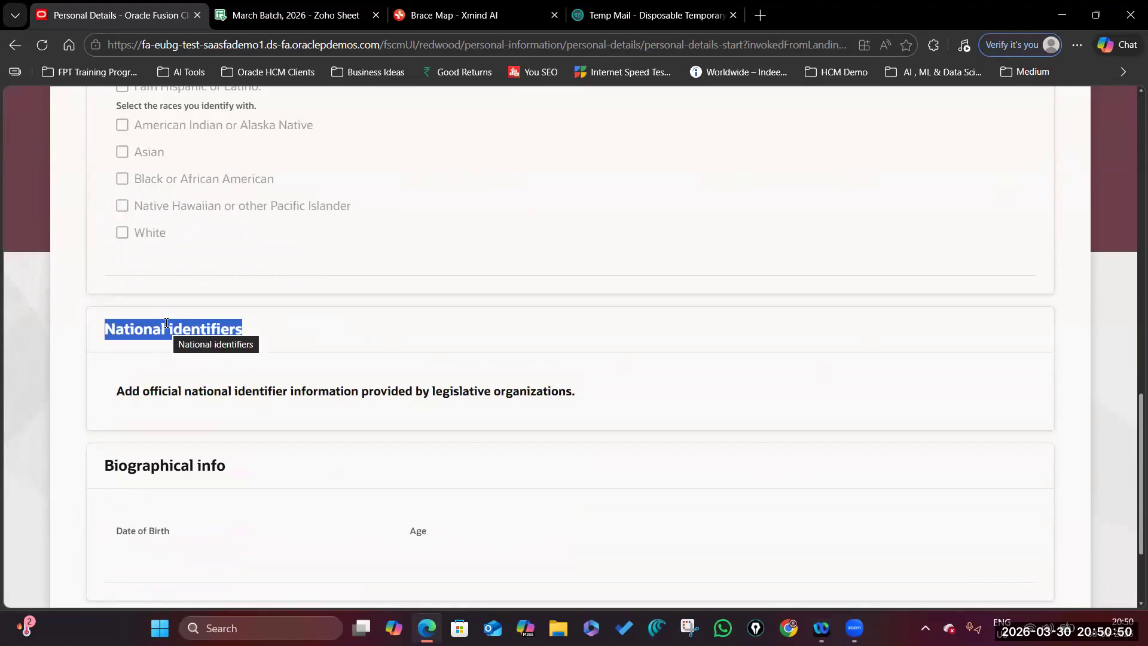
pyautogui.click(228, 330)
pyautogui.moveTo(236, 330); pyautogui.dragTo(76, 331)
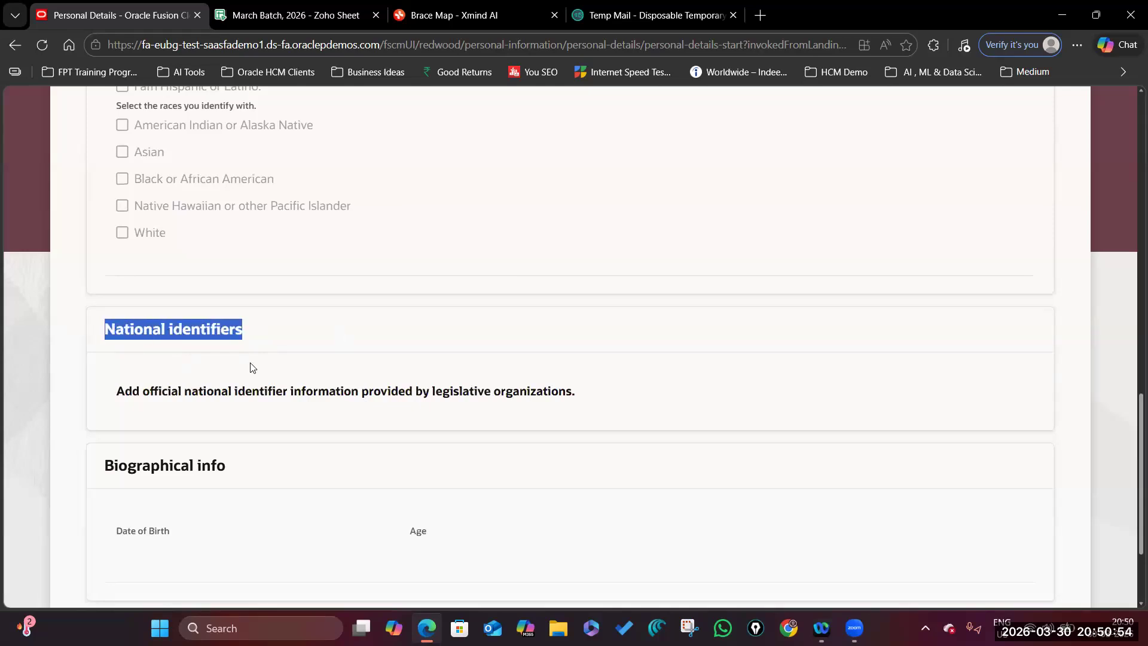
pyautogui.scroll(-1, 248, 369)
pyautogui.click(122, 258)
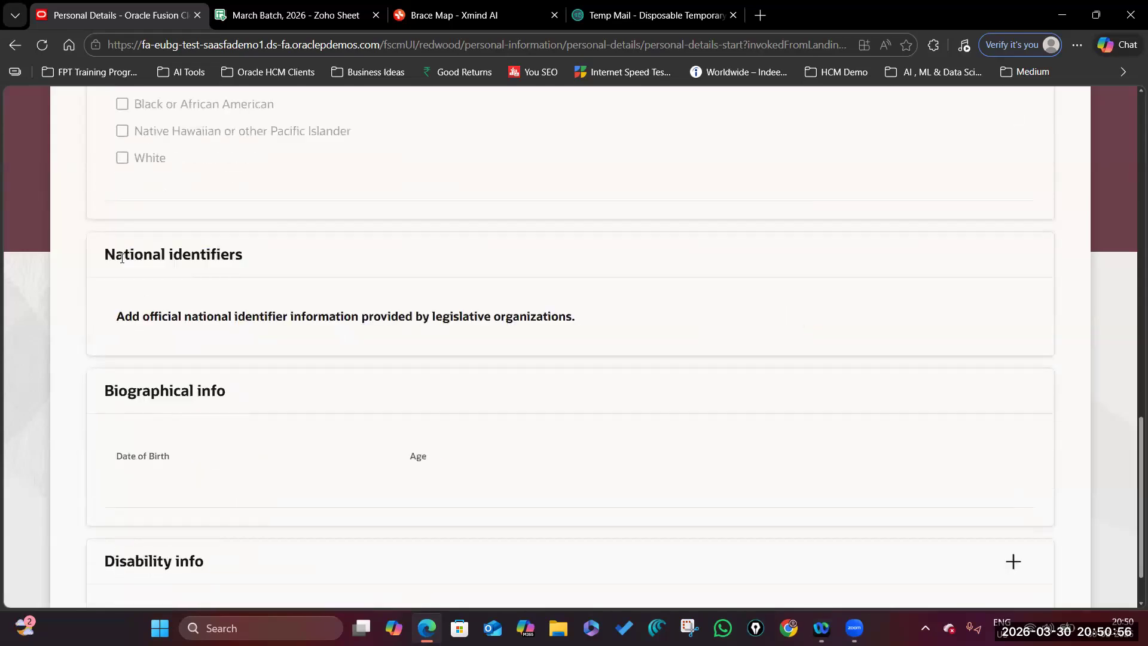
pyautogui.moveTo(105, 258); pyautogui.dragTo(272, 258)
pyautogui.scroll(15, 485, 341)
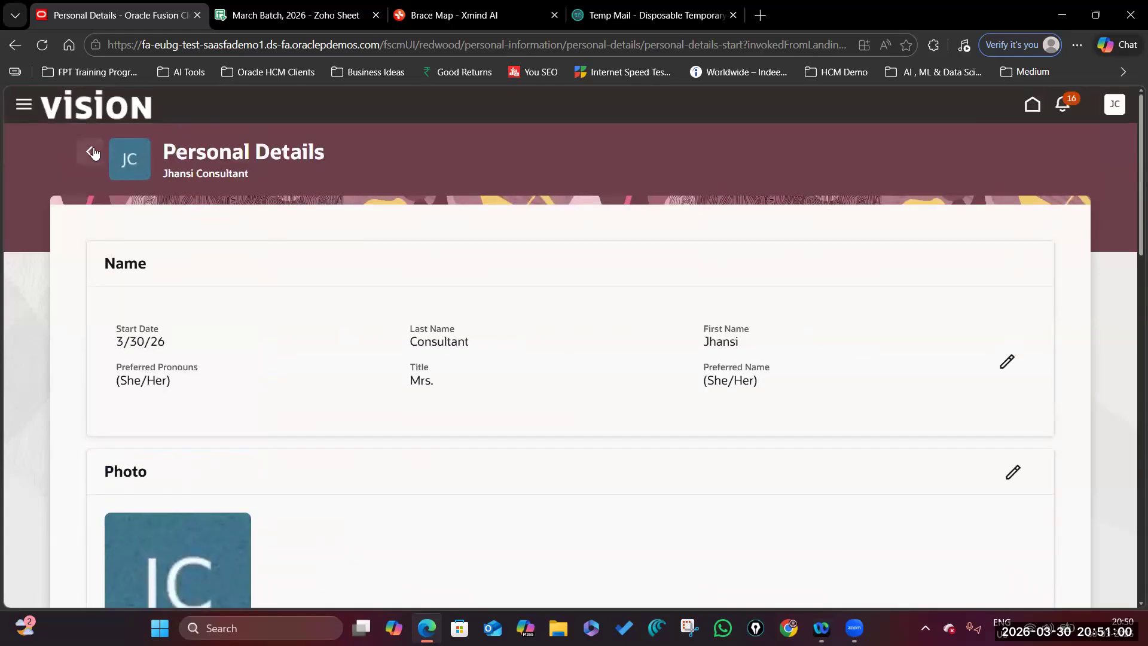
pyautogui.click(90, 151)
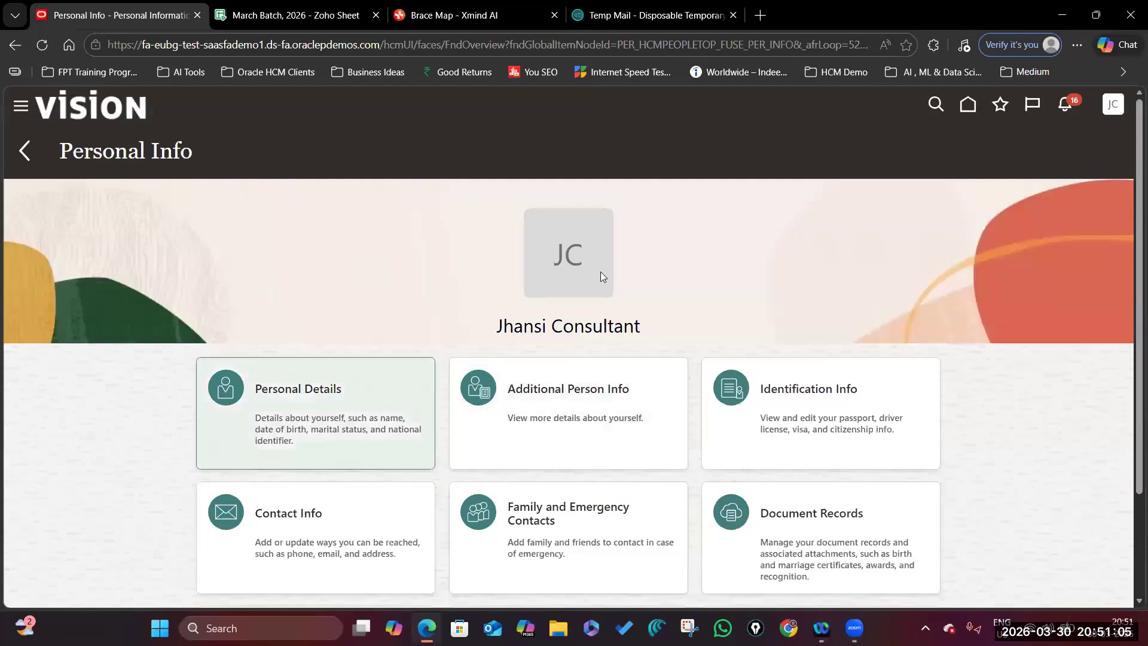
pyautogui.tripleClick(690, 324)
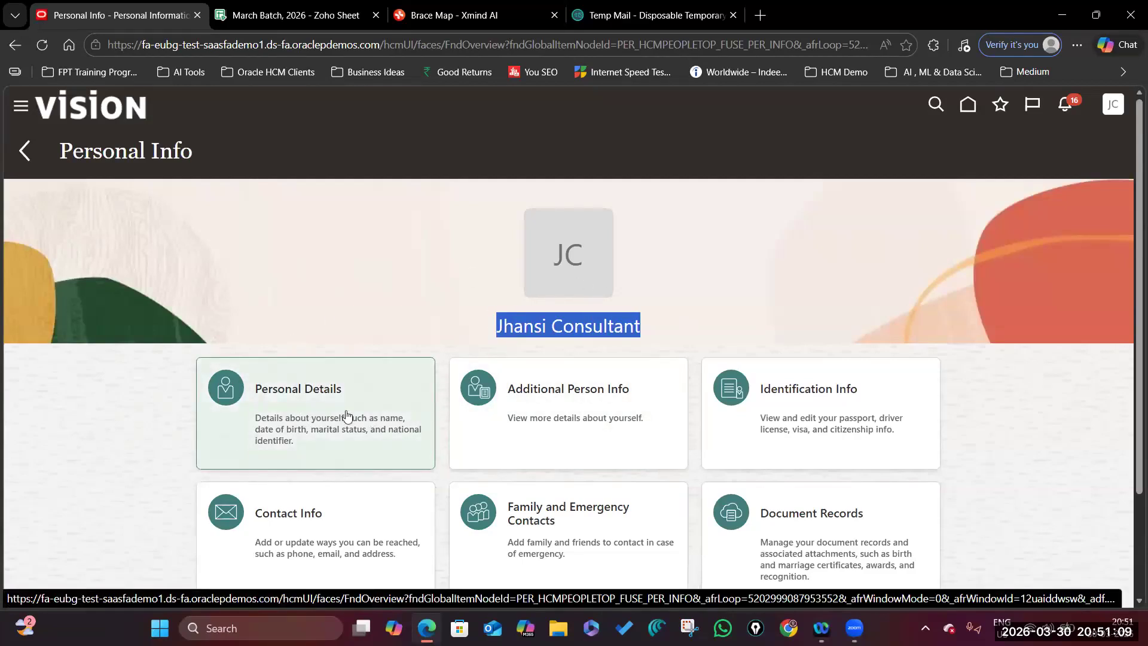
pyautogui.click(326, 415)
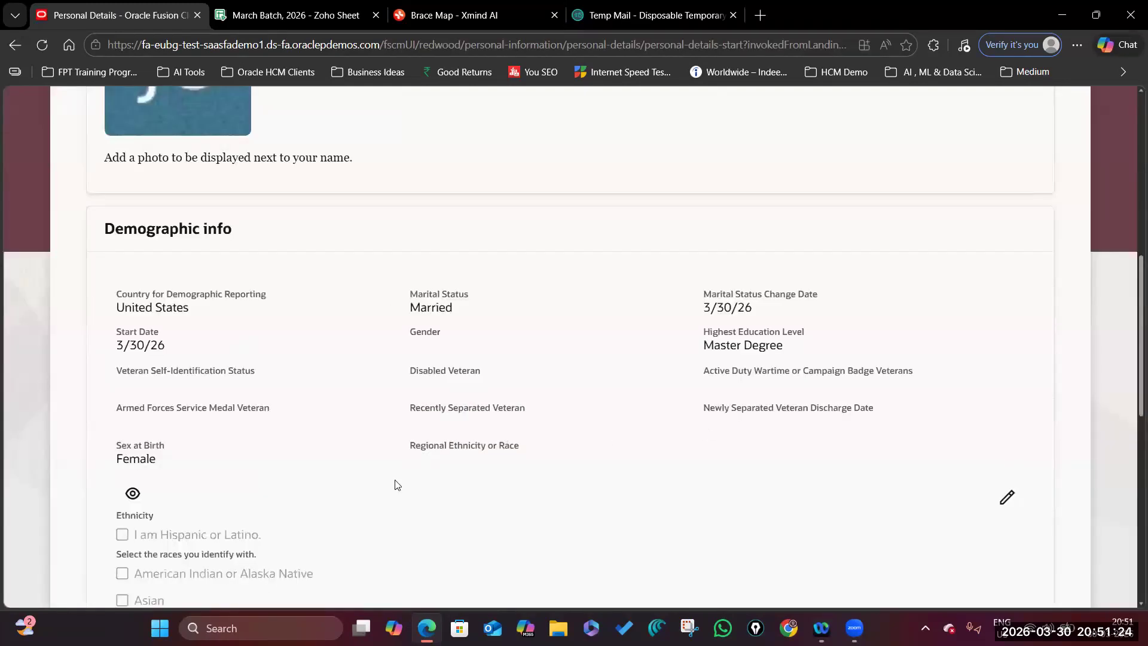
pyautogui.scroll(-5, 262, 425)
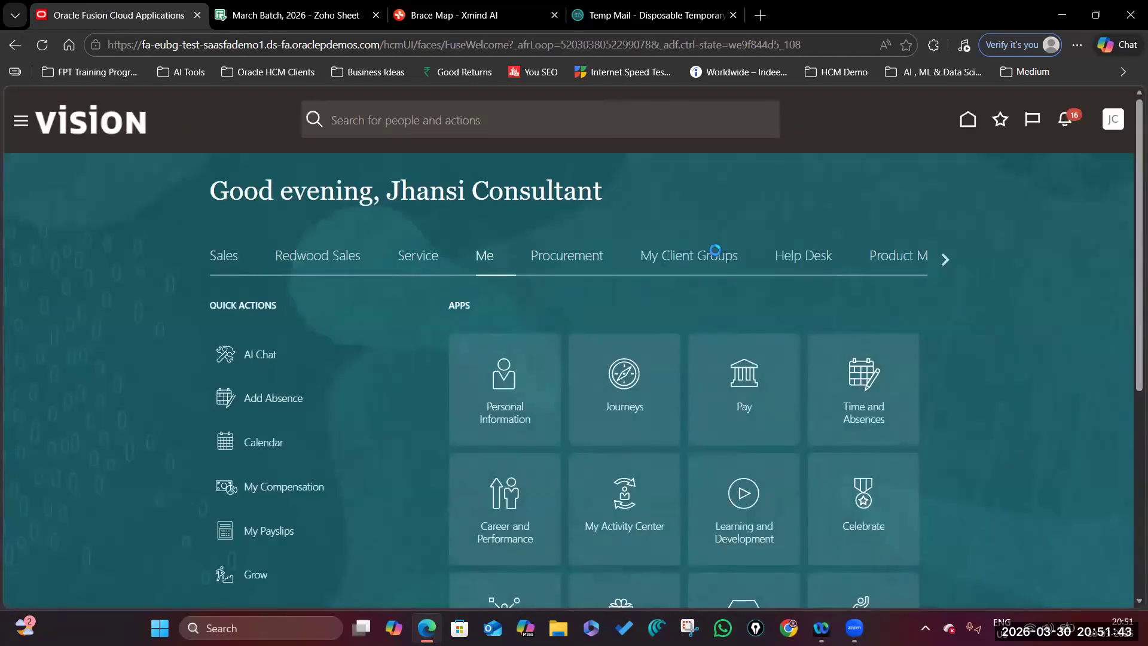
# From Home, open Person Management and set the consultant's assignment to Salaried.
pyautogui.click(689, 256)
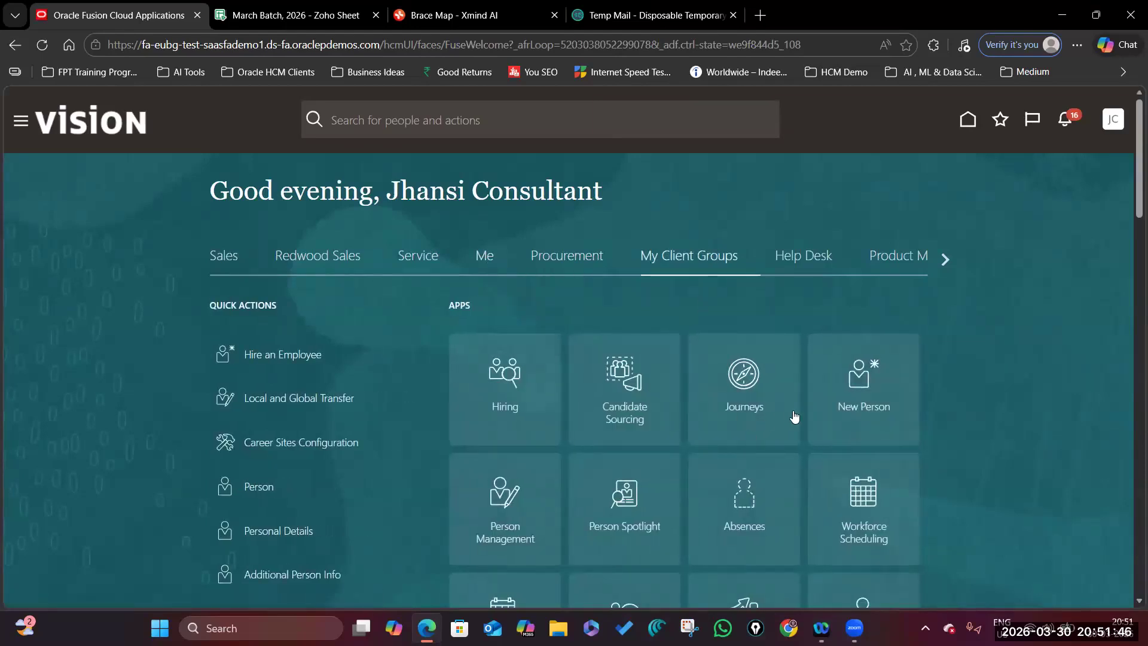
pyautogui.click(504, 494)
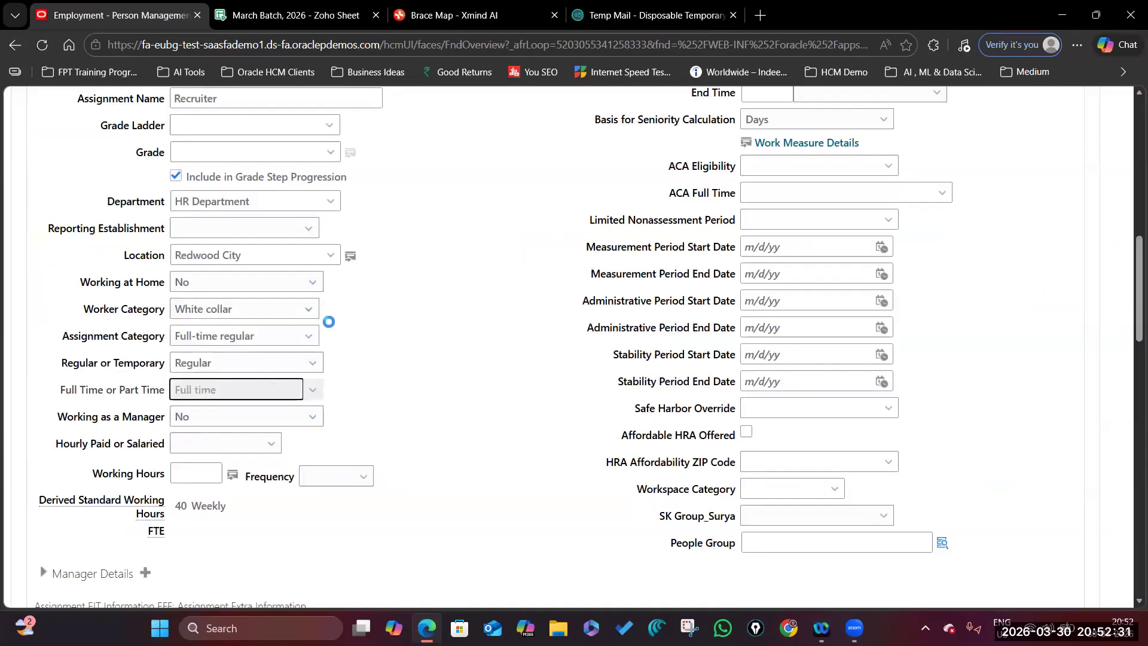
pyautogui.click(272, 443)
pyautogui.click(242, 506)
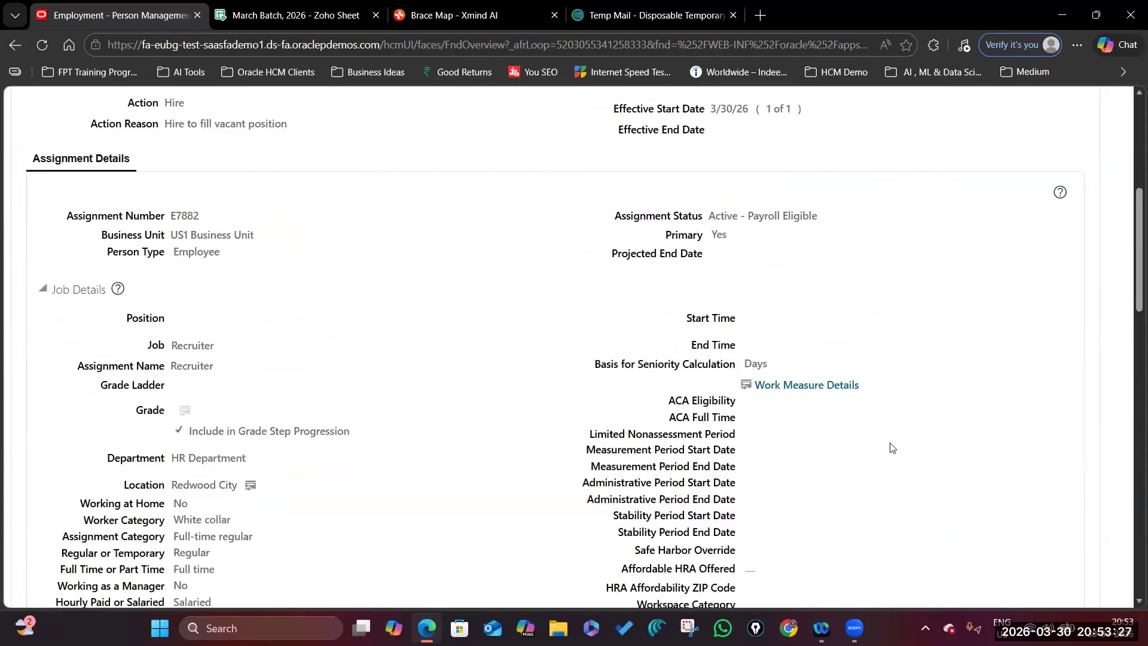
# Review the Employment page details and go to the Person information page.
pyautogui.scroll(-5, 890, 448)
pyautogui.scroll(-7, 891, 448)
pyautogui.scroll(15, 892, 448)
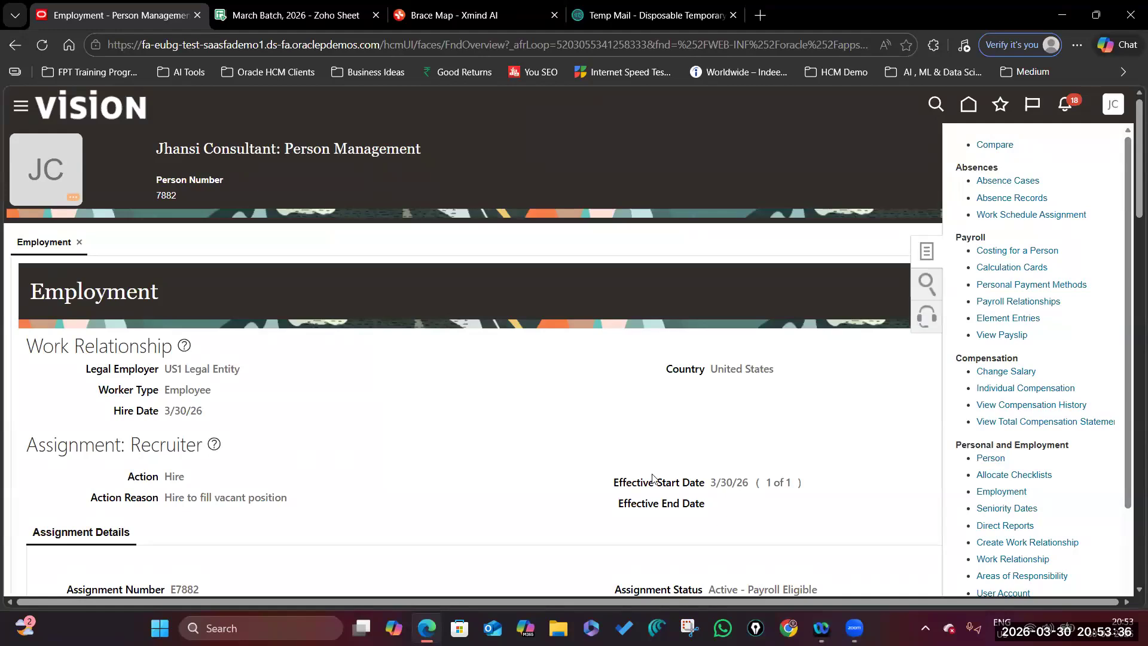
pyautogui.scroll(-2, 1046, 409)
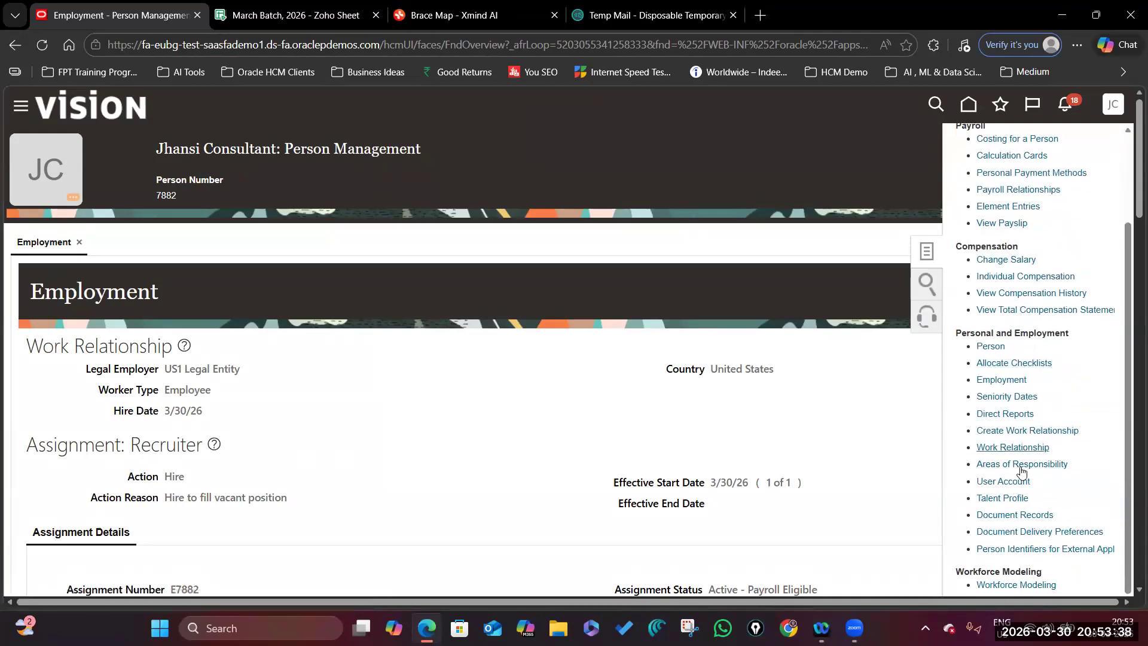
pyautogui.click(988, 346)
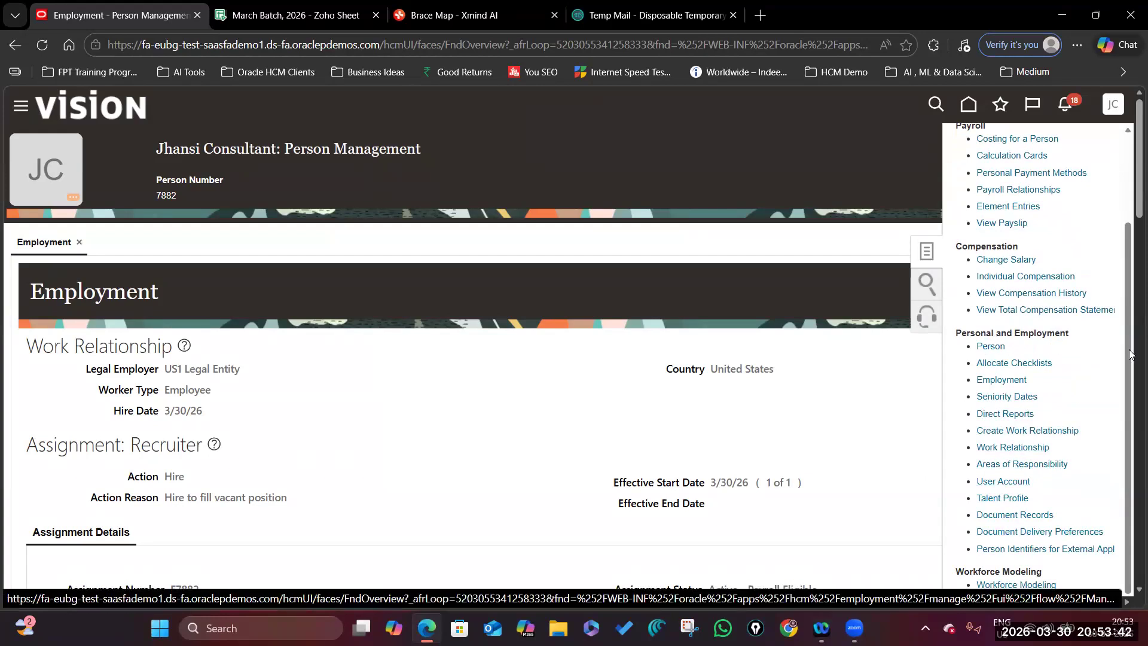
# Add a United States Social Security Number to the consultant's national identifiers.
pyautogui.click(87, 342)
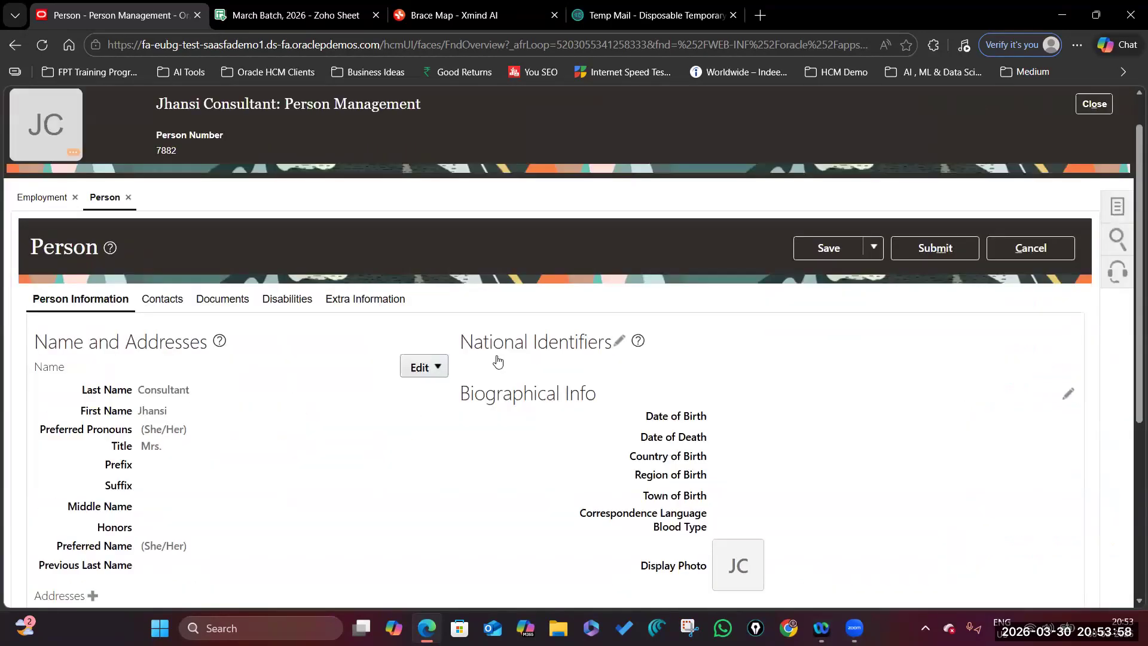
pyautogui.click(619, 341)
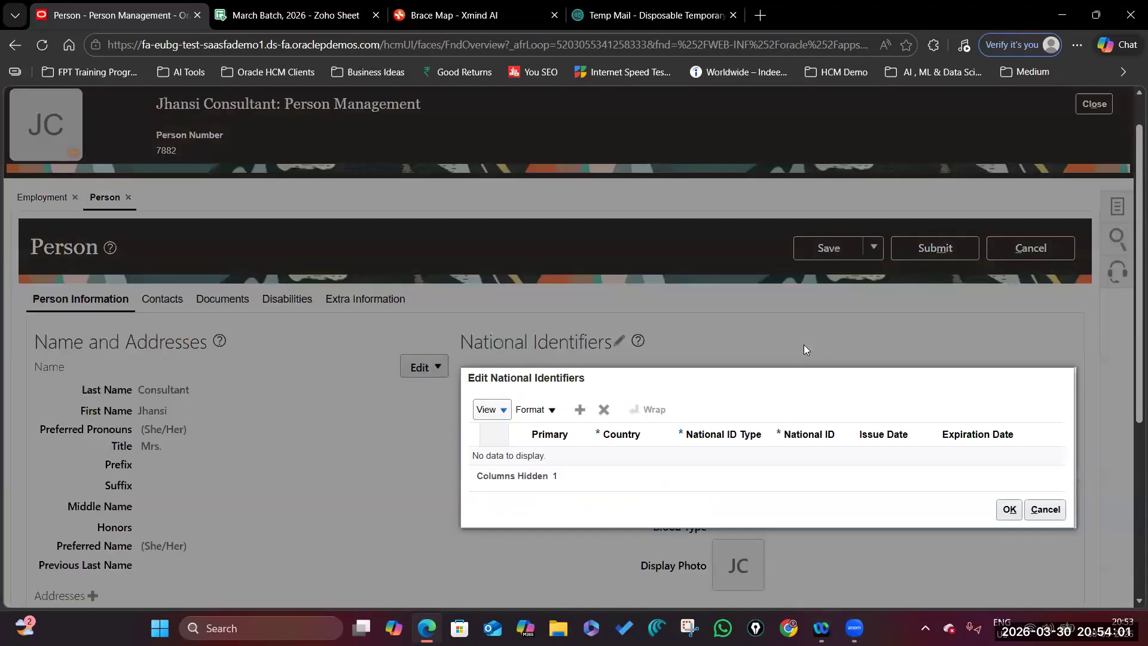
pyautogui.click(580, 410)
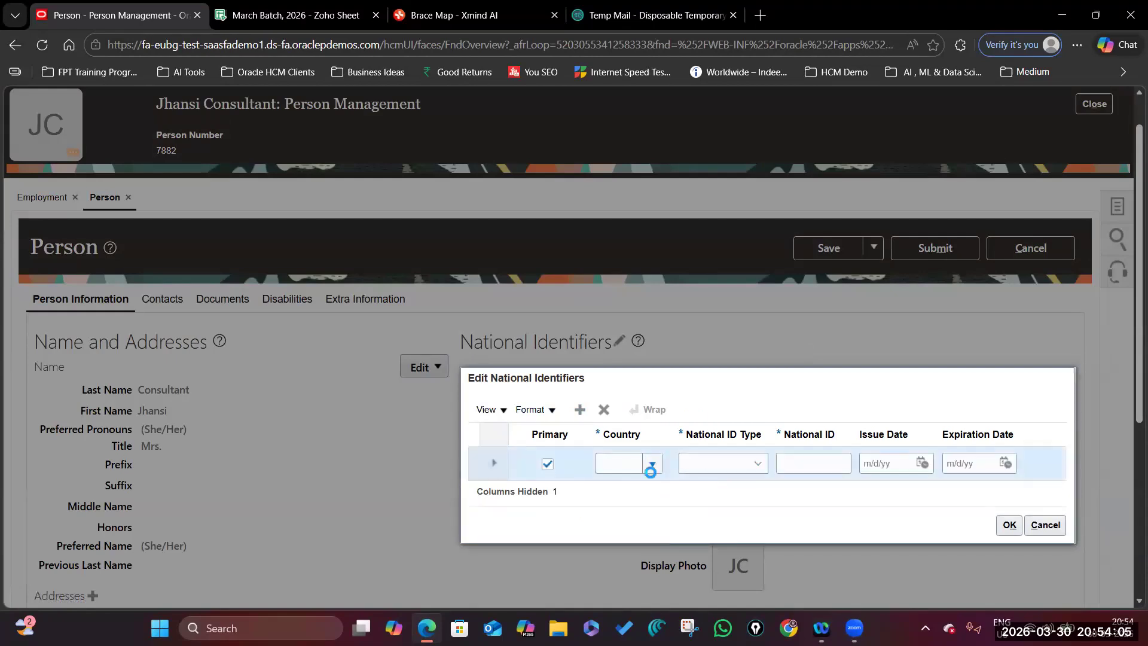
pyautogui.click(652, 469)
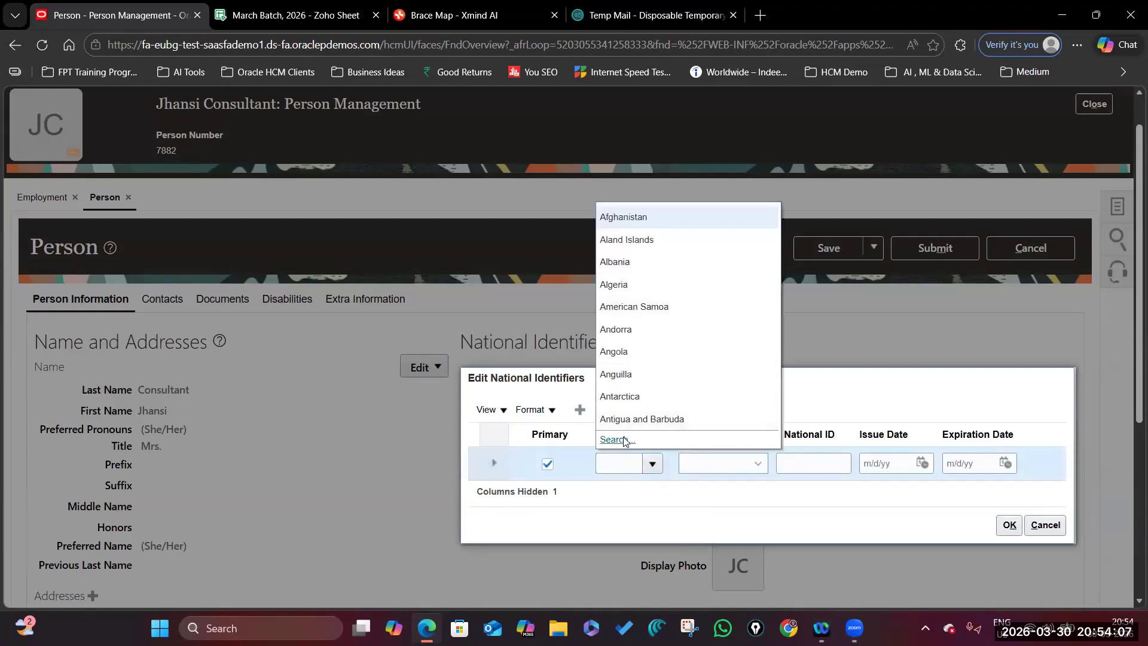
pyautogui.press('Escape')
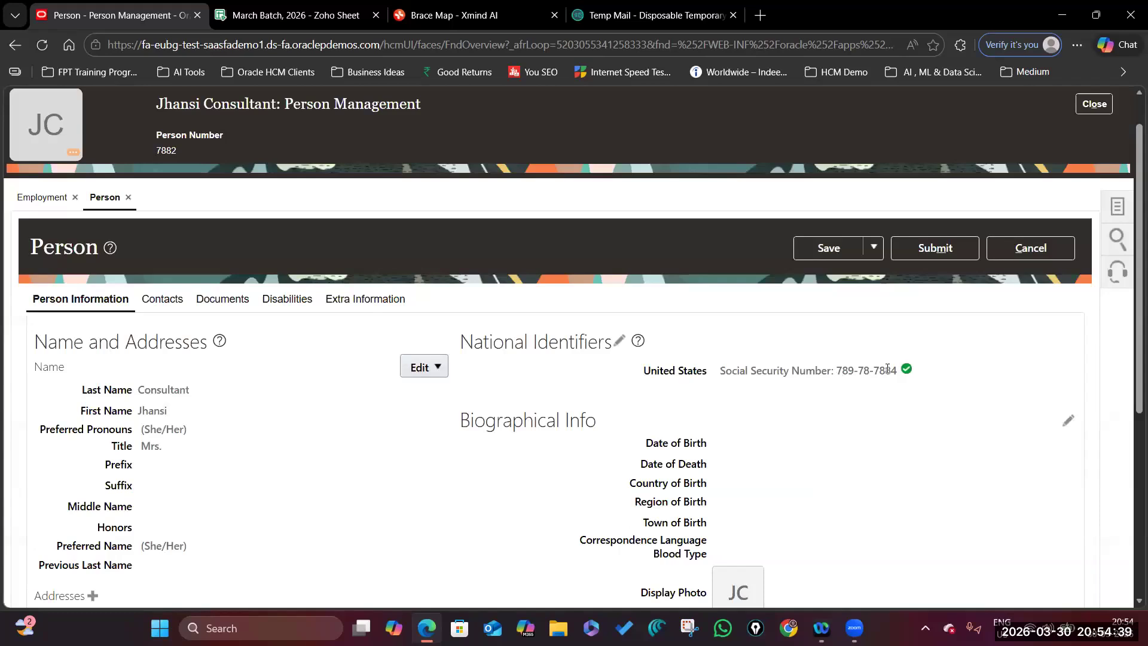
pyautogui.scroll(-2, 663, 301)
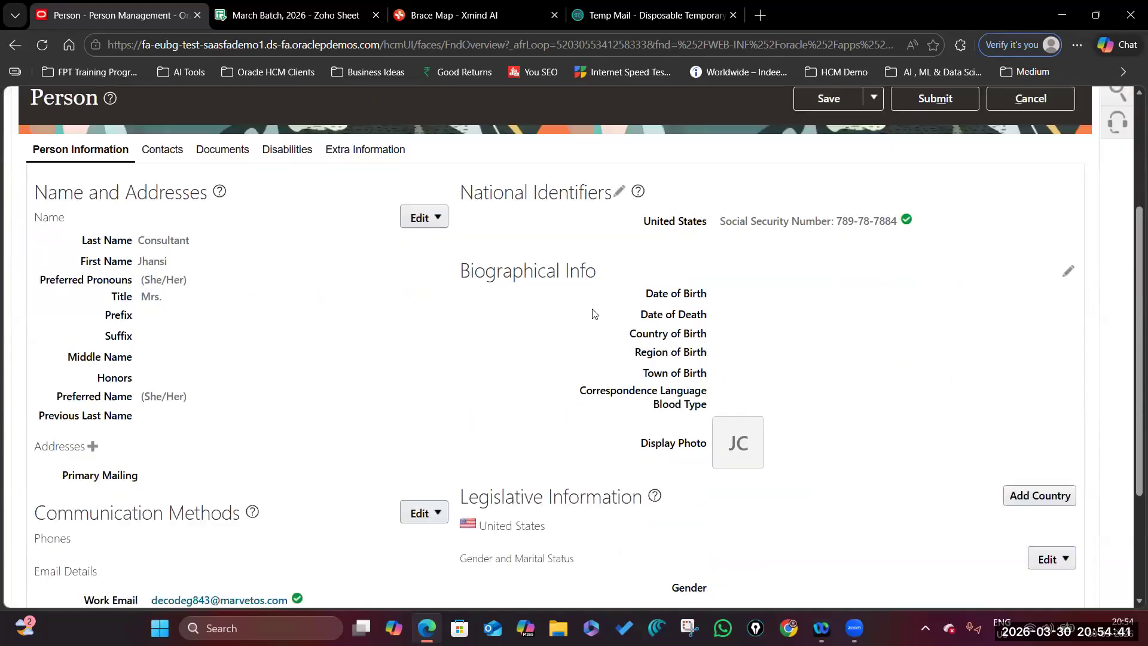
# Record date of birth 1/1/94 with United States as country of birth.
pyautogui.click(1067, 272)
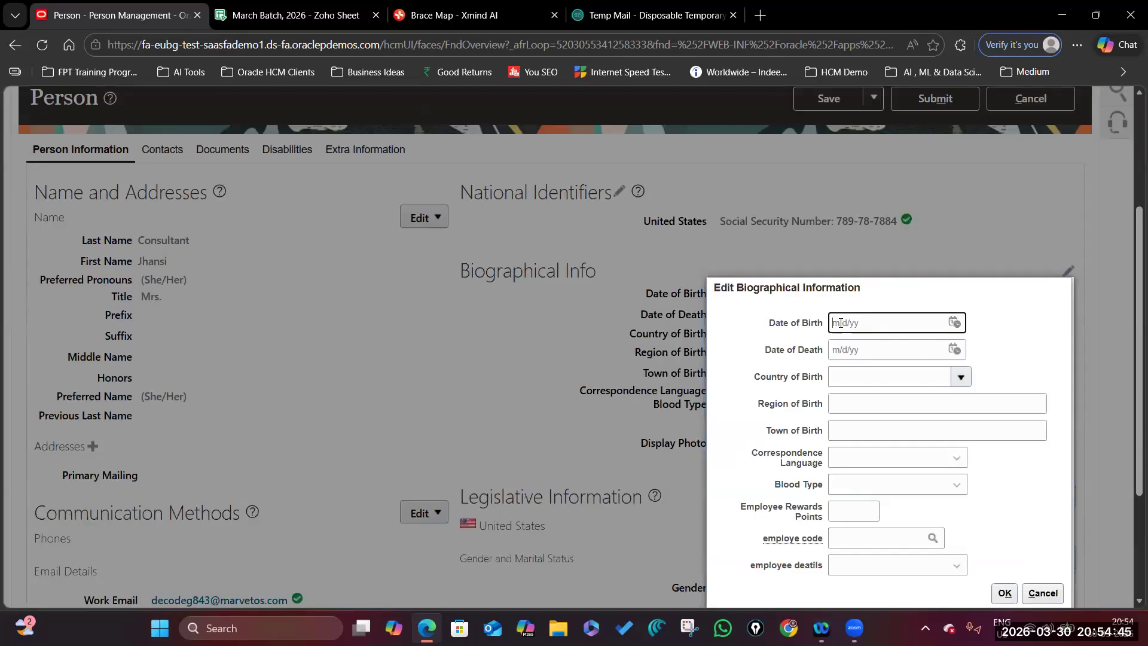
pyautogui.write('1/1/1994')
pyautogui.click(960, 376)
pyautogui.click(1011, 443)
pyautogui.scroll(-3, 1010, 444)
pyautogui.click(1003, 416)
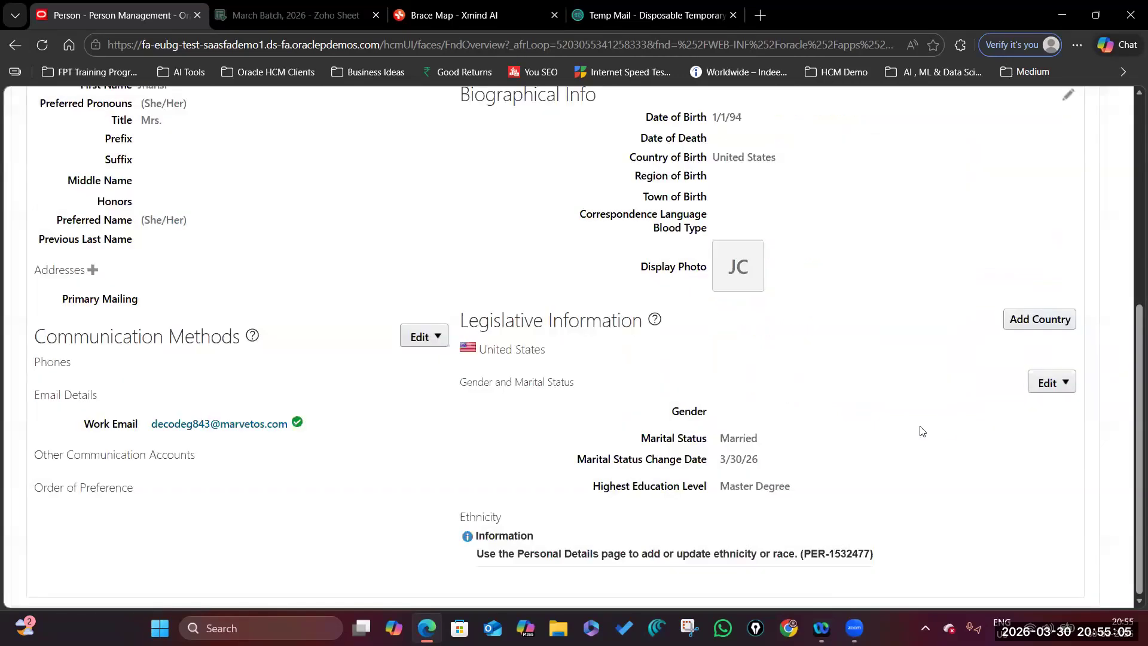
# Correct the consultant's gender to Female in the legislative information.
pyautogui.click(1067, 382)
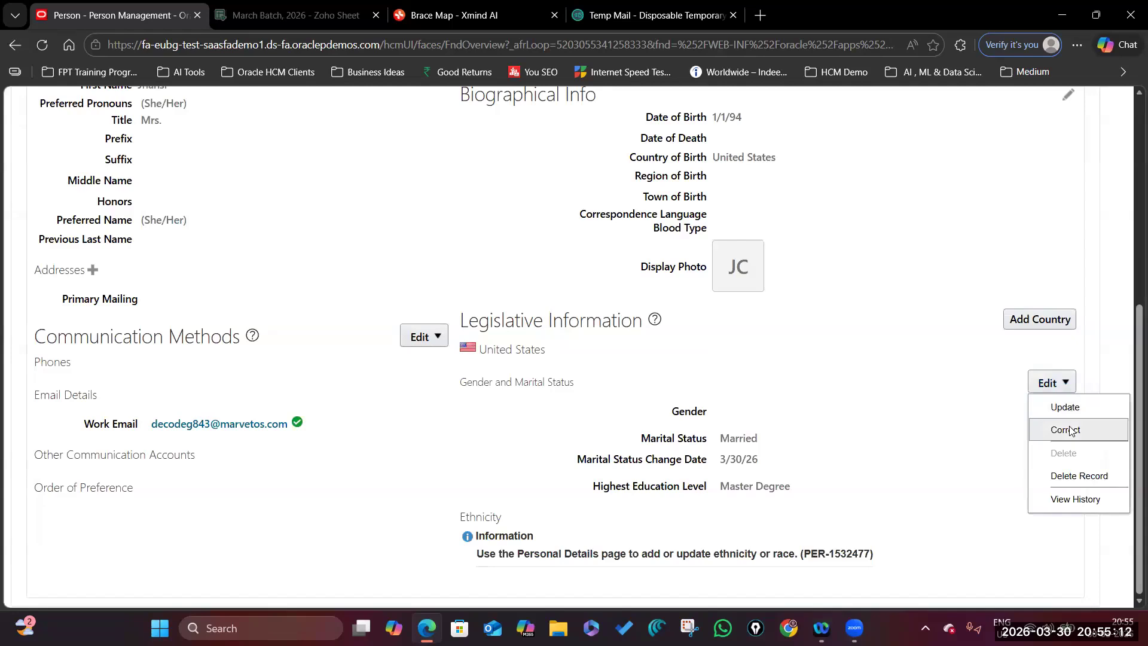
pyautogui.click(1067, 430)
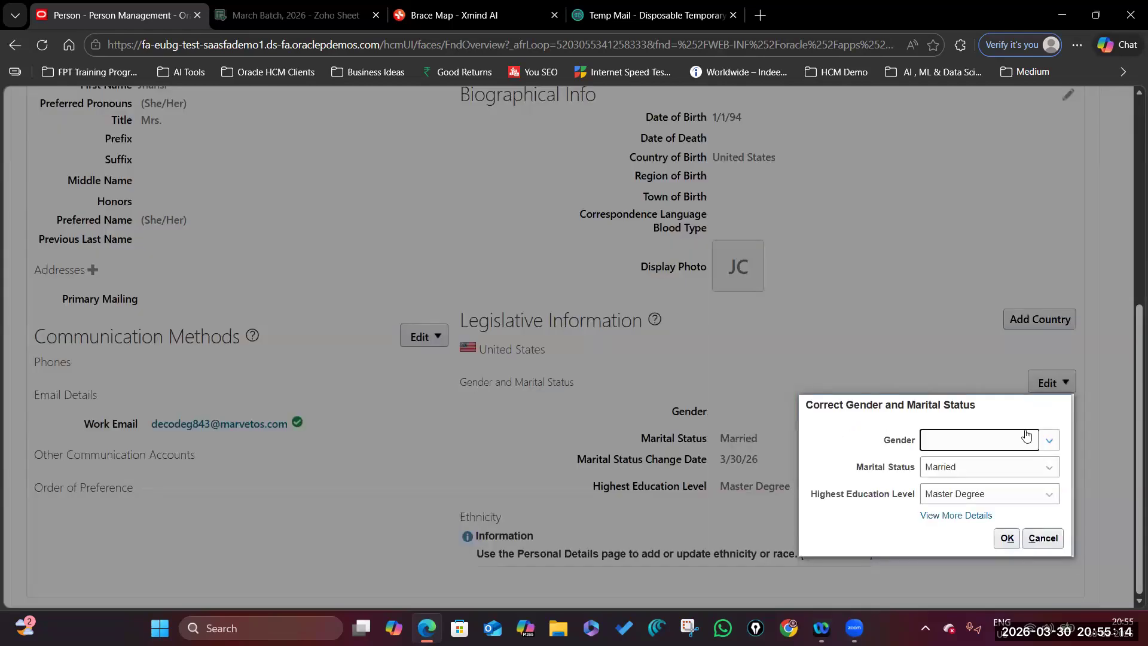
pyautogui.click(1050, 440)
pyautogui.click(942, 481)
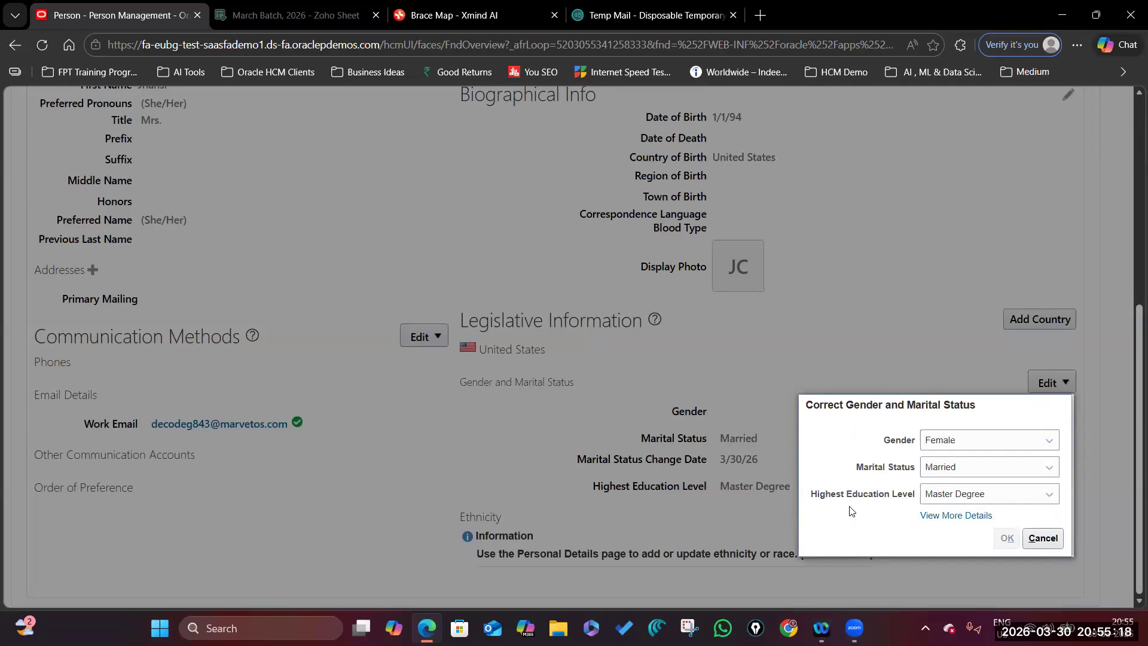
pyautogui.scroll(-6, 685, 381)
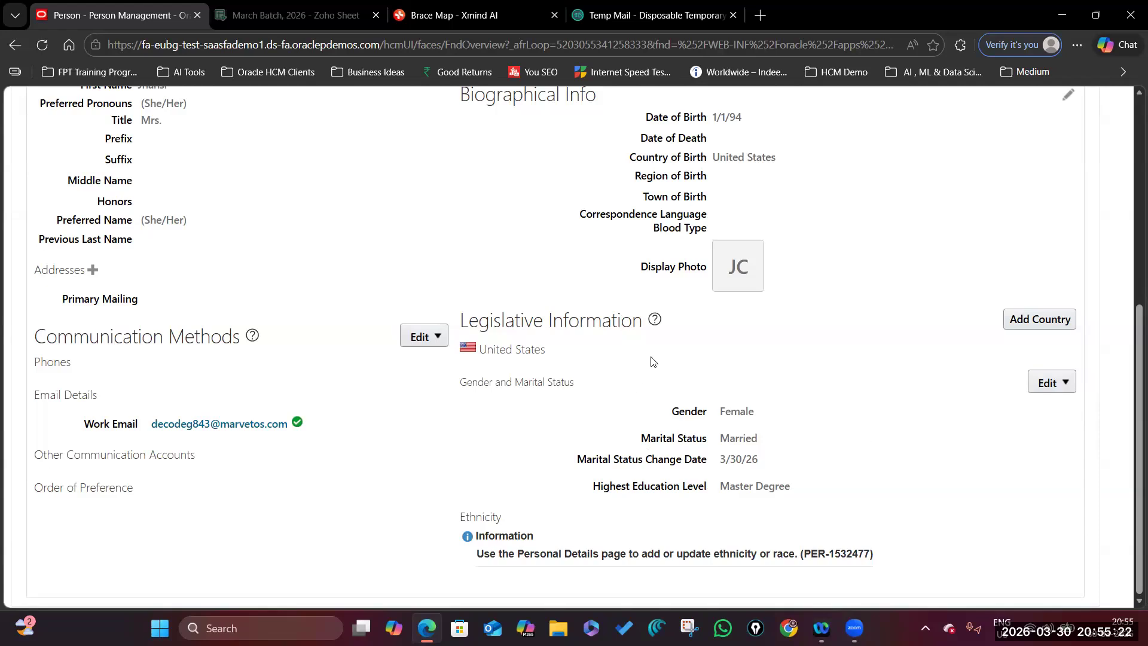
pyautogui.scroll(5, 623, 382)
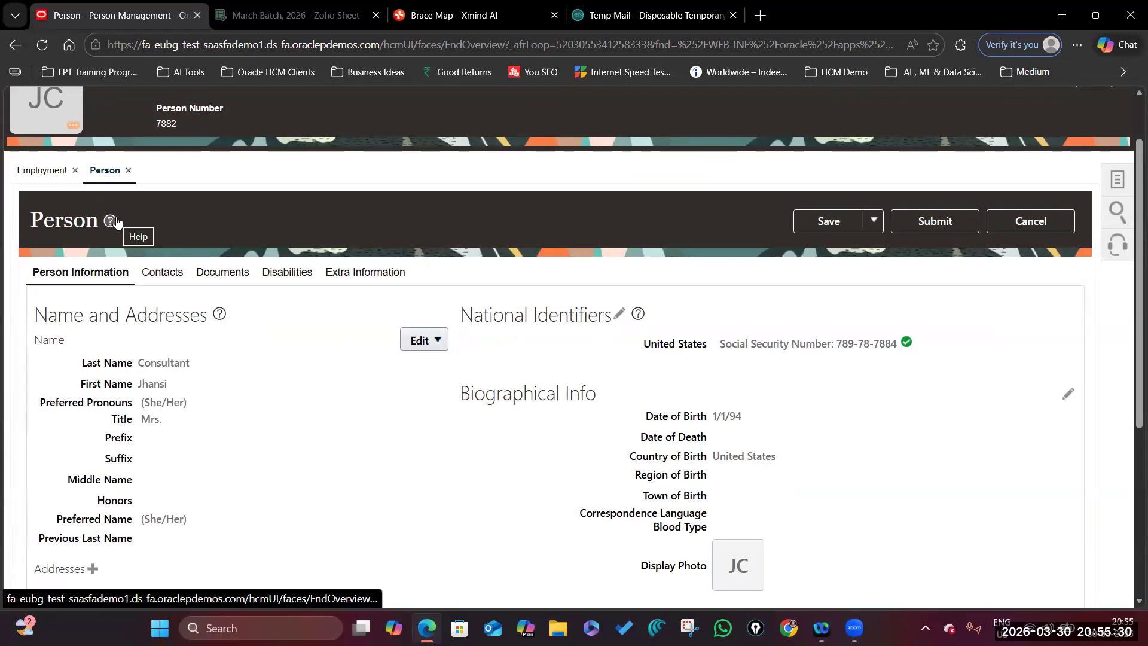
# Add a work phone number under the communication methods.
pyautogui.scroll(-5, 288, 391)
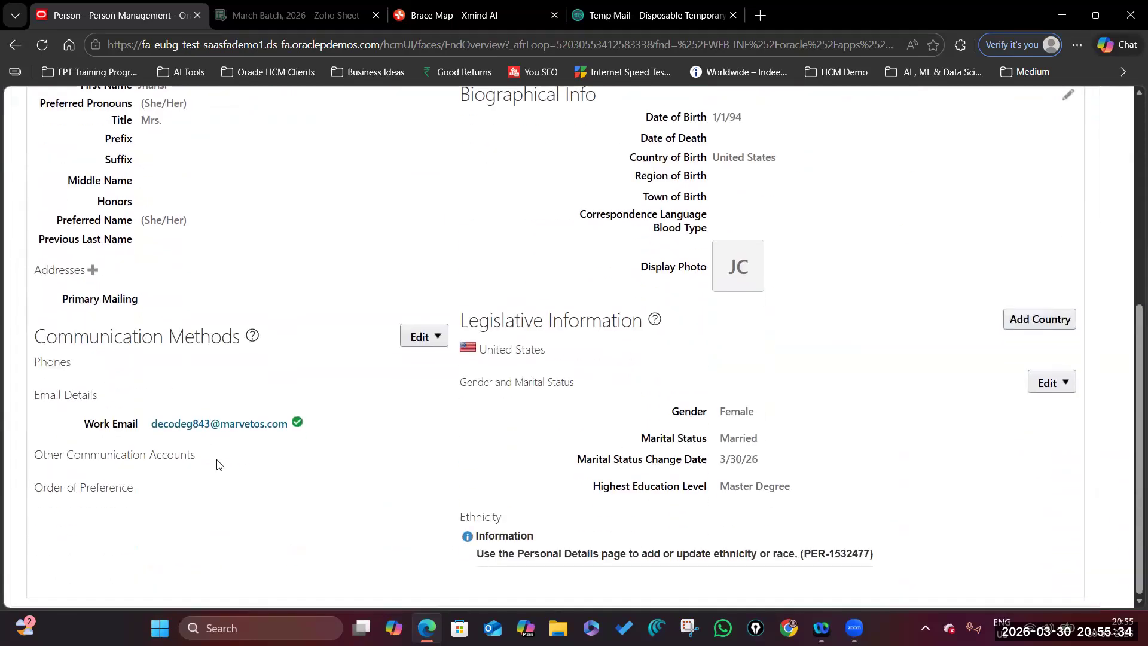
pyautogui.click(422, 336)
pyautogui.click(436, 362)
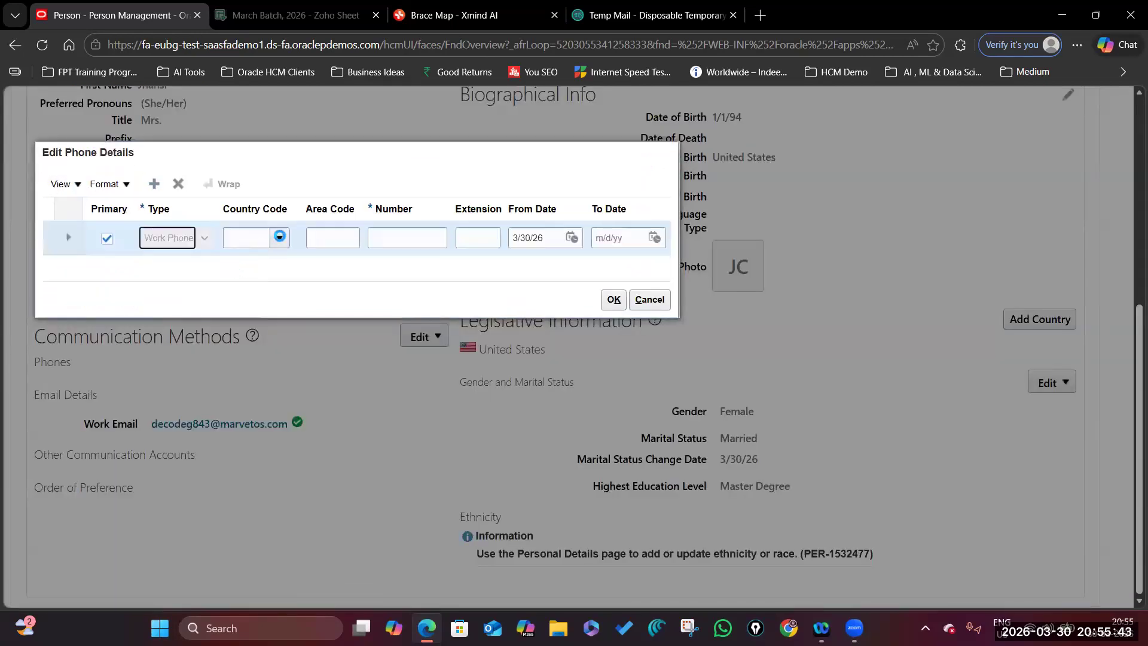
pyautogui.click(280, 237)
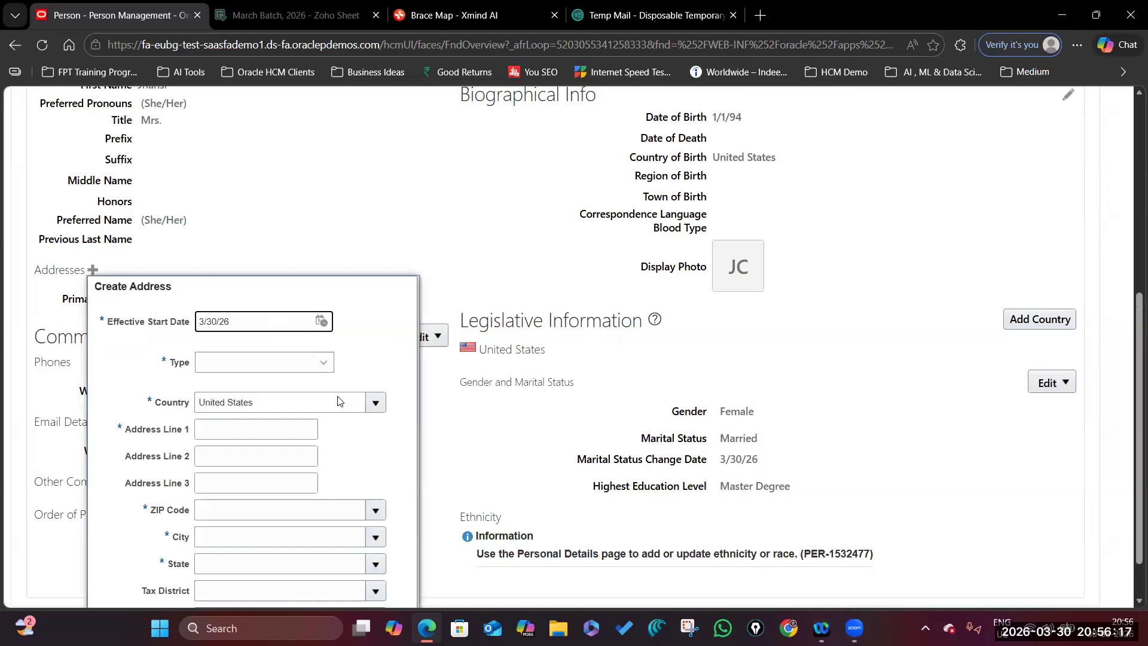
# Add a Home Address in Oklahoma City, OK 73116, also the primary mailing address.
pyautogui.scroll(-1, 338, 400)
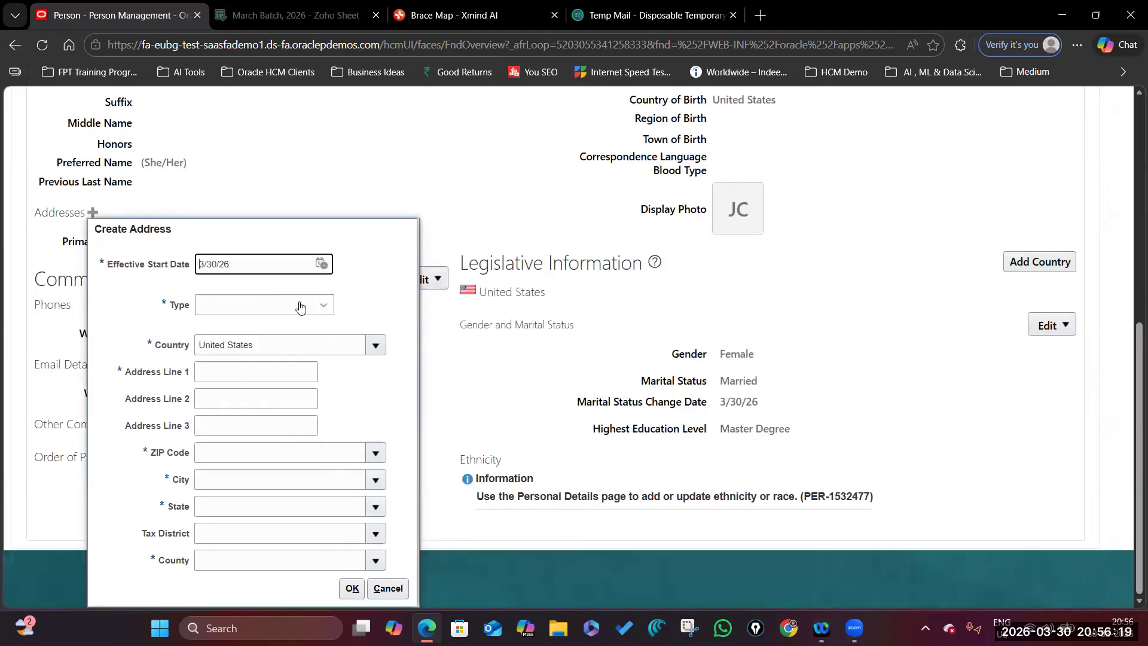
pyautogui.click(322, 305)
pyautogui.click(275, 367)
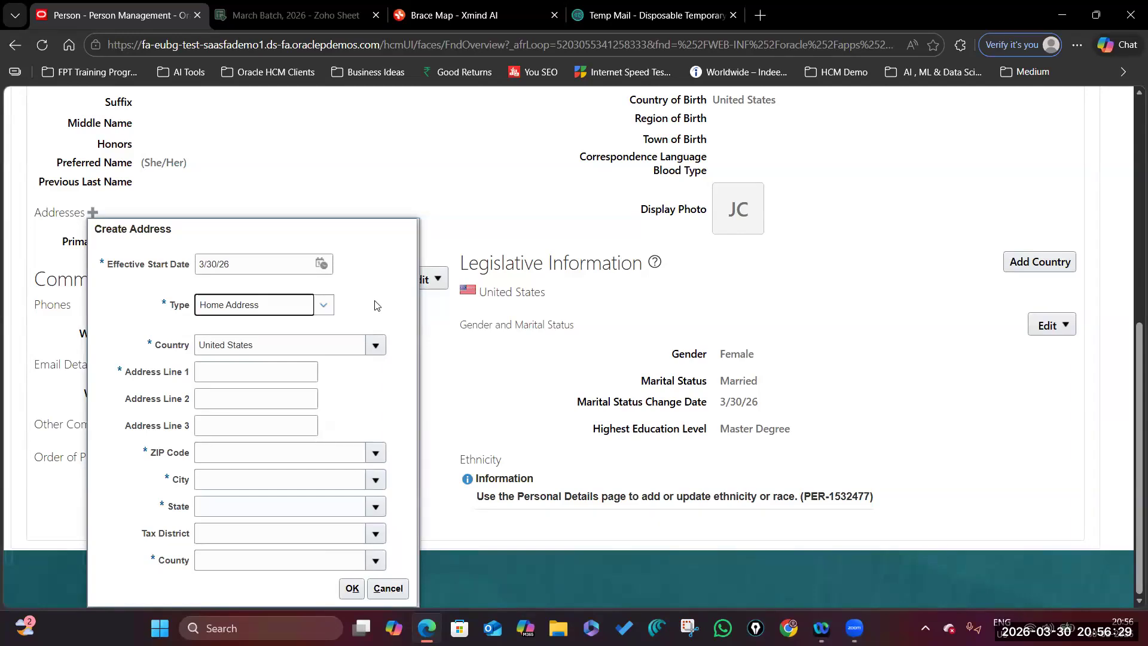
pyautogui.click(238, 366)
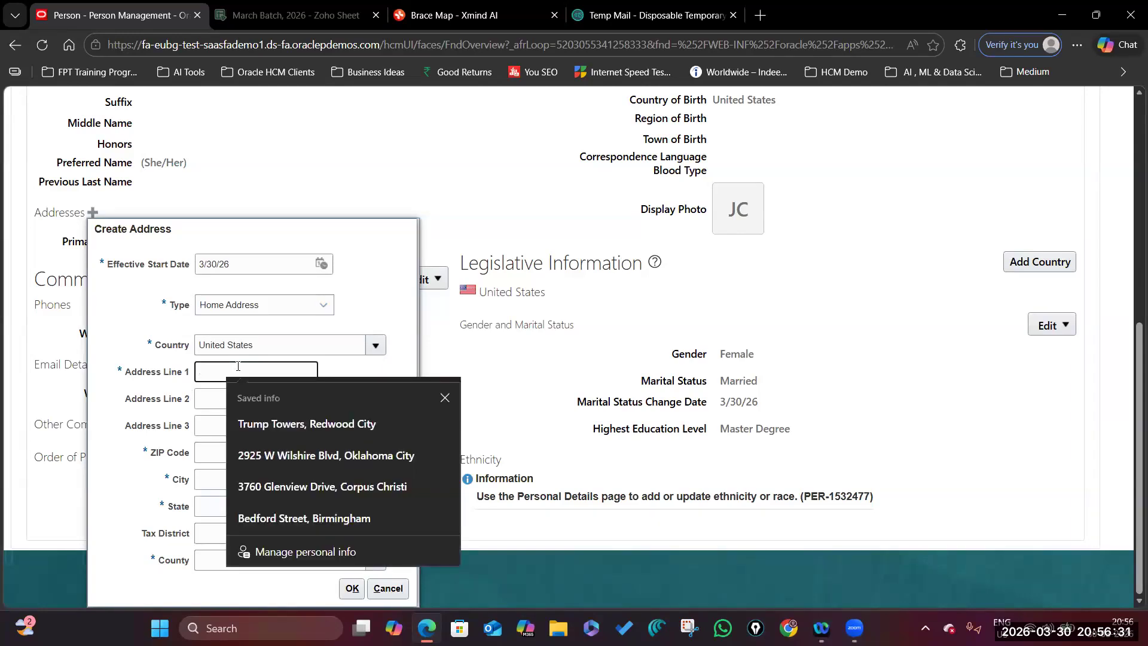
pyautogui.click(342, 445)
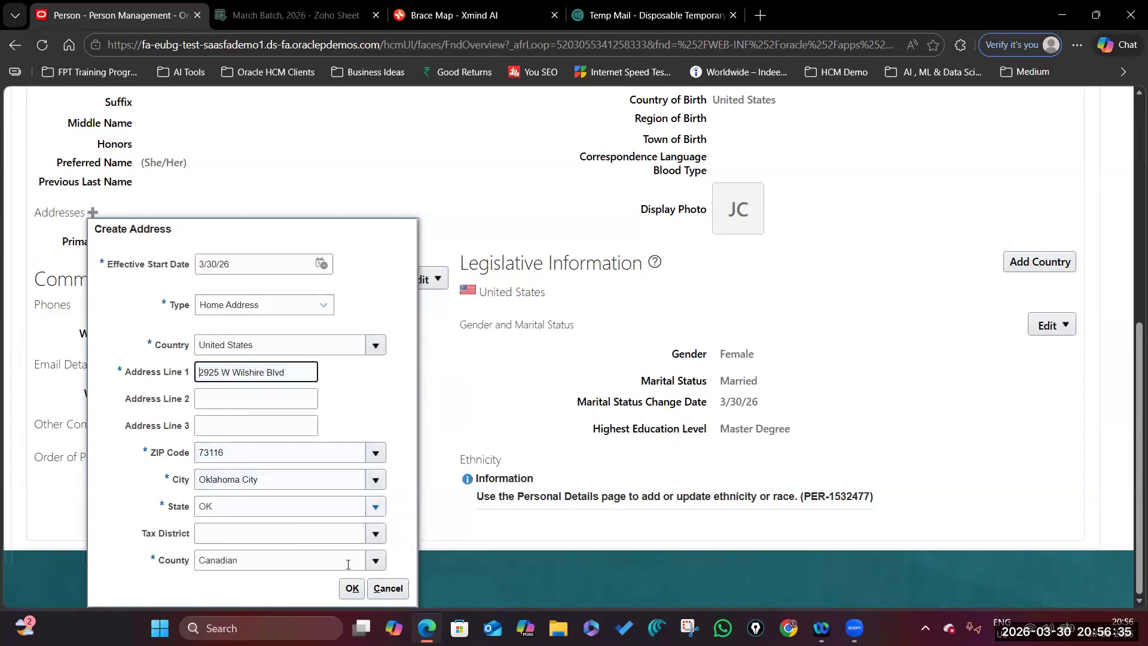
pyautogui.click(352, 588)
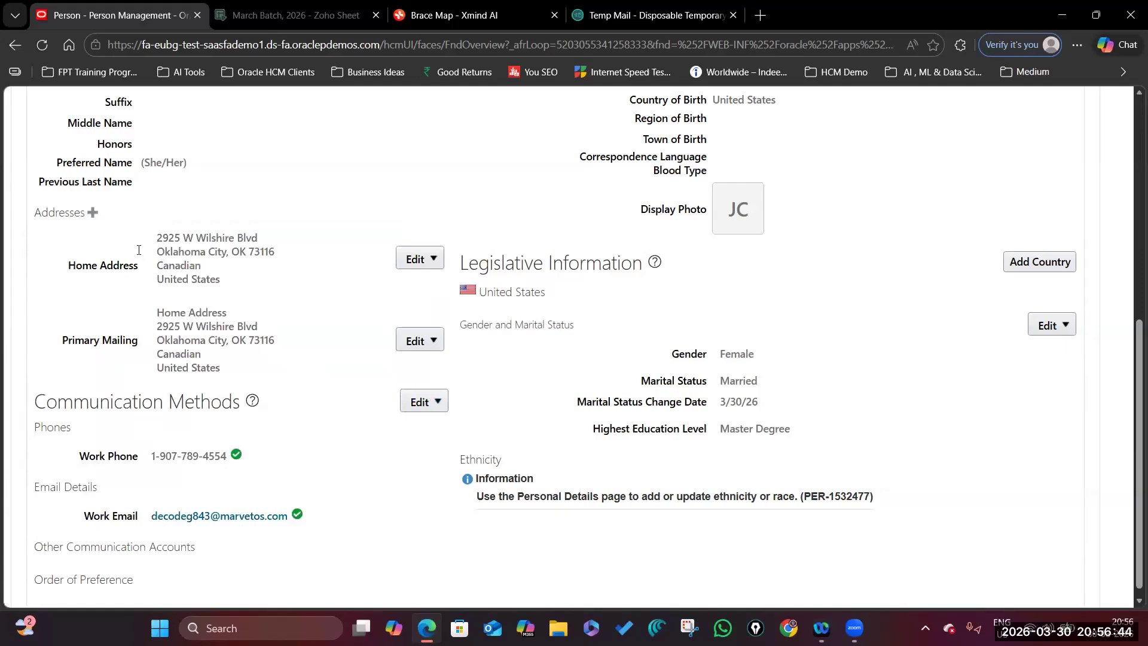
pyautogui.scroll(5, 319, 340)
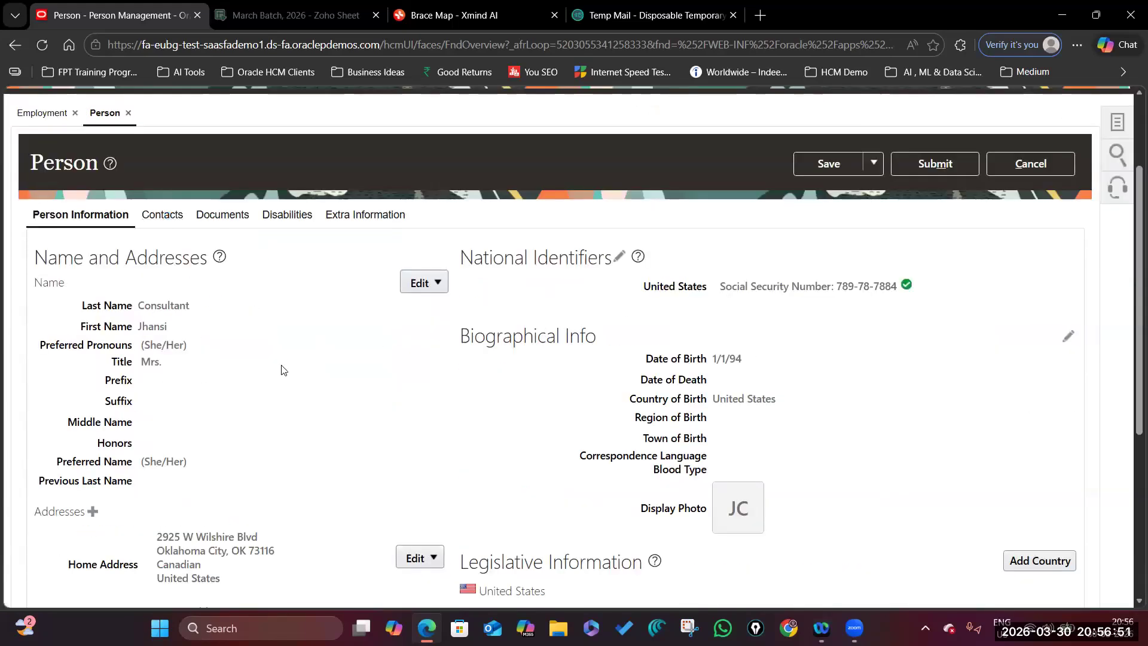
# Create an Emergency contact, marked as emergency contact Yes, sharing the consultant's address.
pyautogui.click(123, 283)
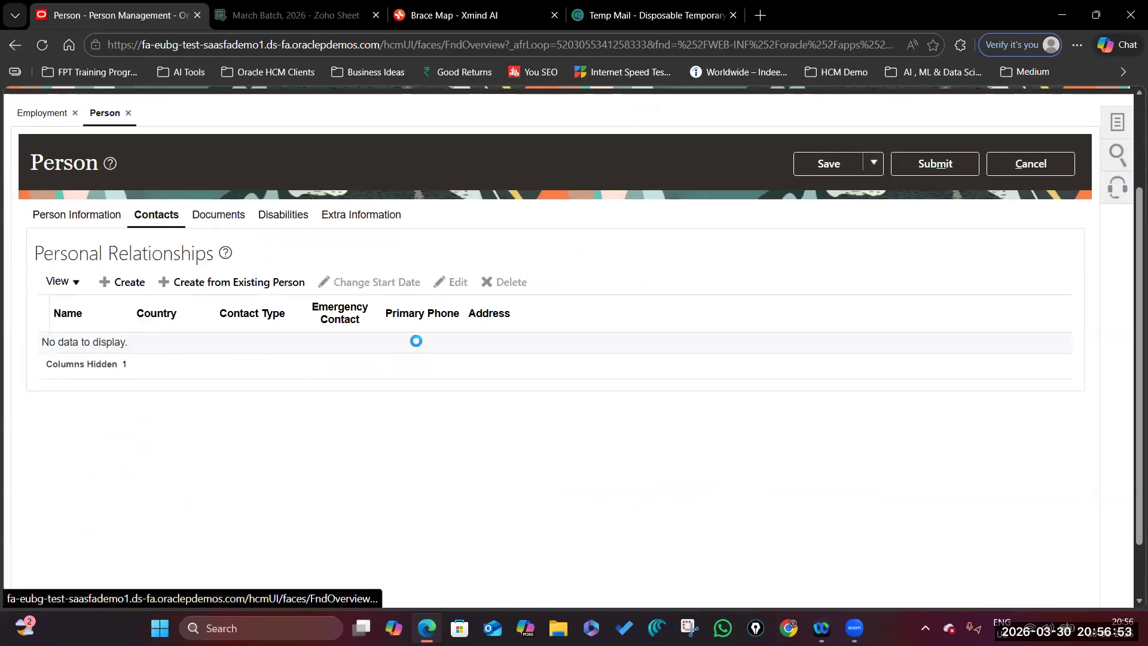
pyautogui.click(174, 349)
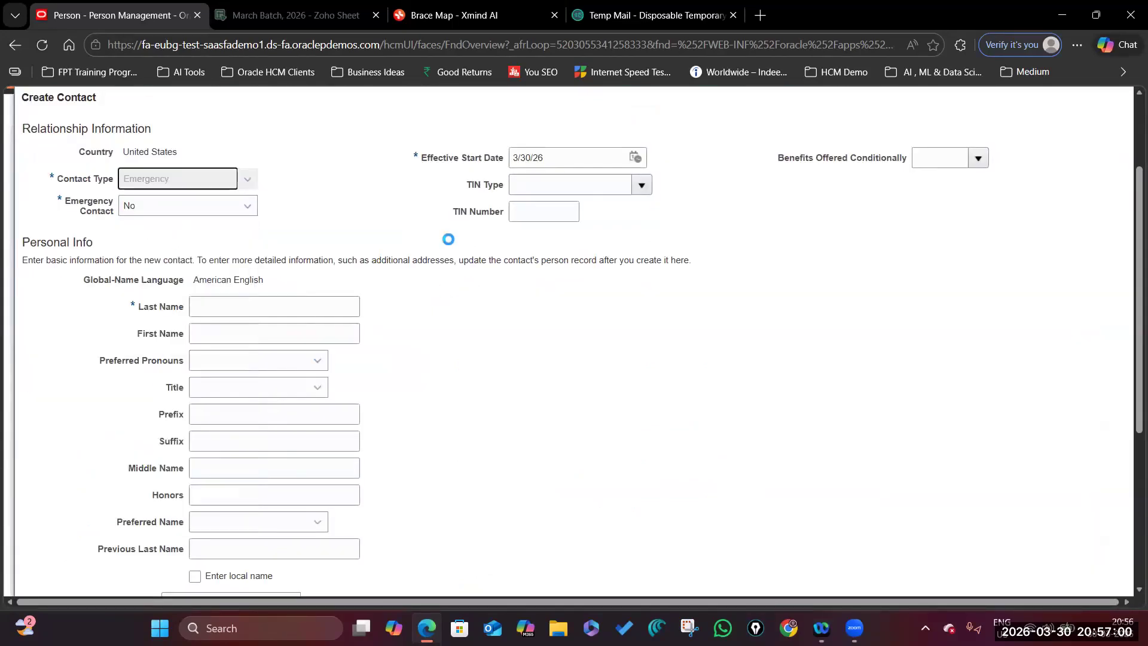
pyautogui.click(246, 206)
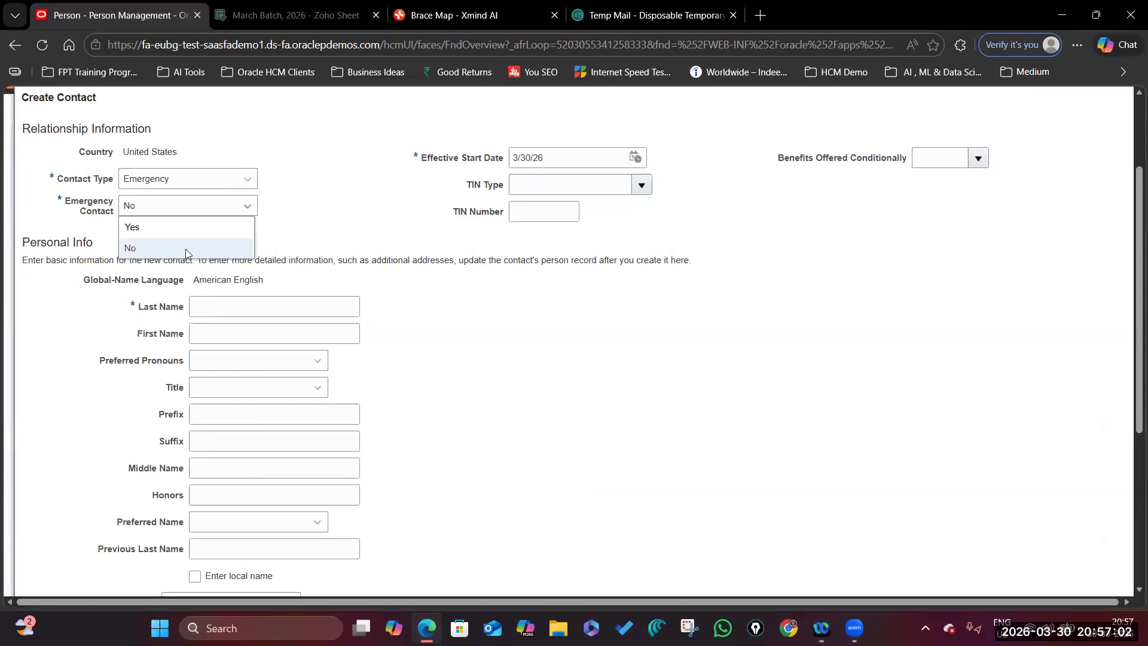
pyautogui.click(191, 227)
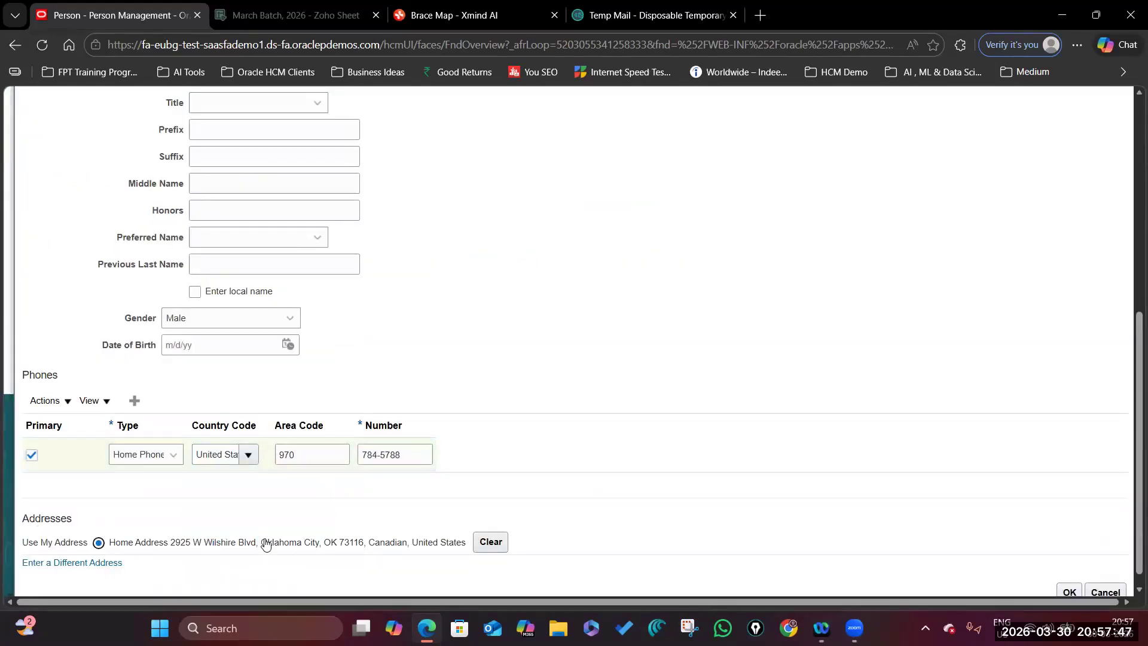
pyautogui.scroll(-1, 380, 549)
pyautogui.click(1069, 576)
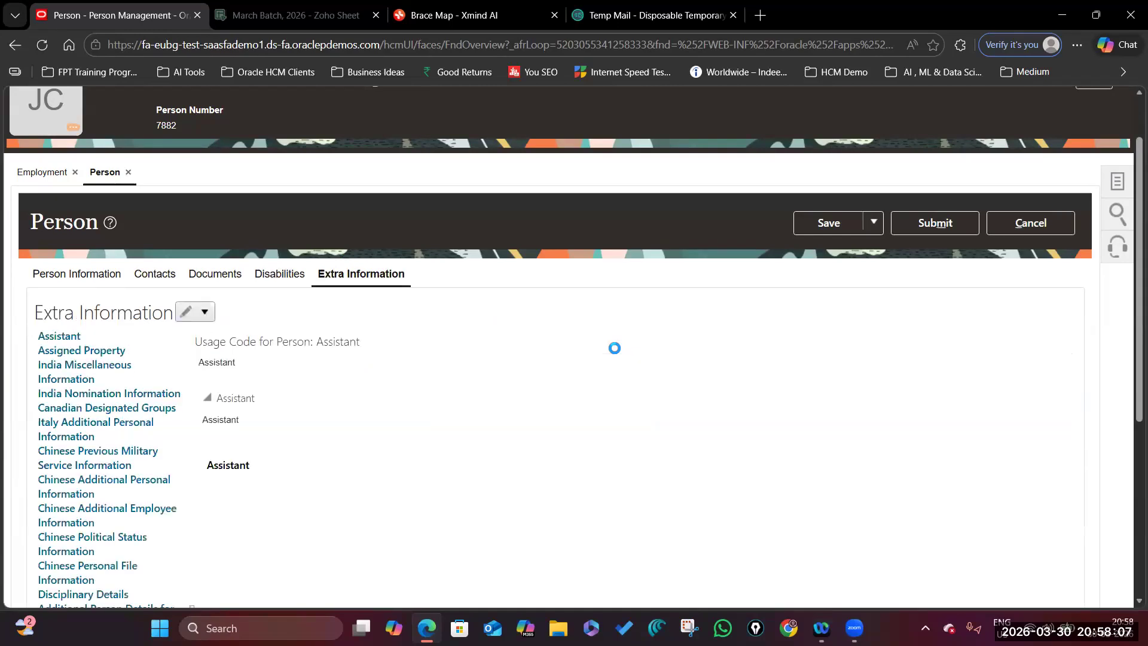
pyautogui.scroll(-5, 192, 298)
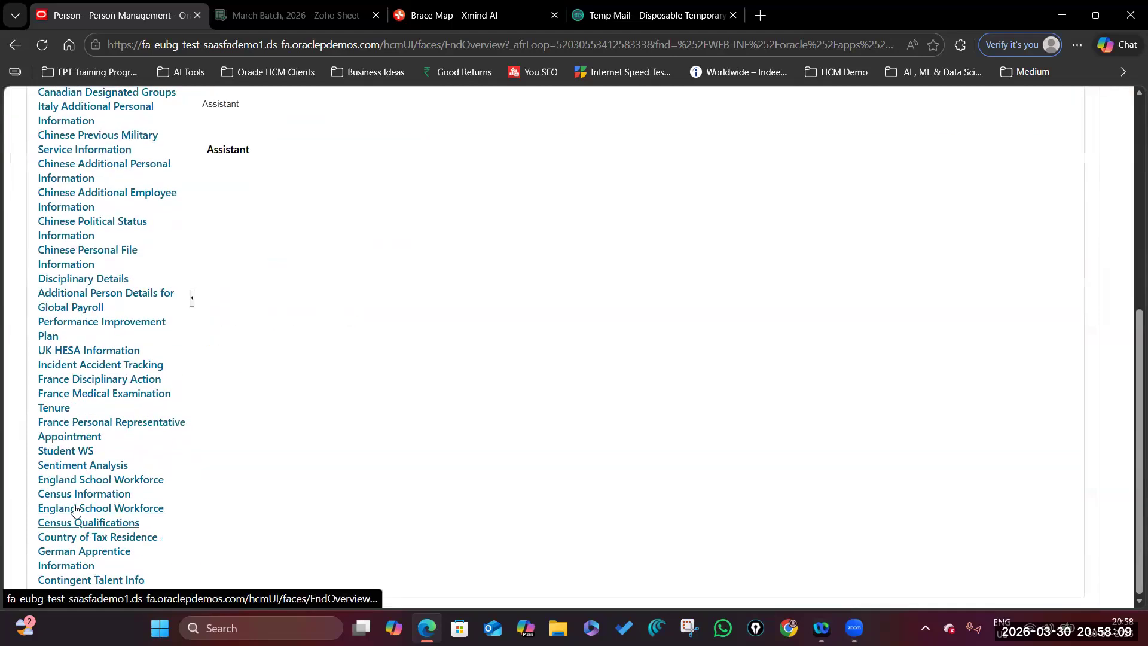
pyautogui.scroll(6, 282, 464)
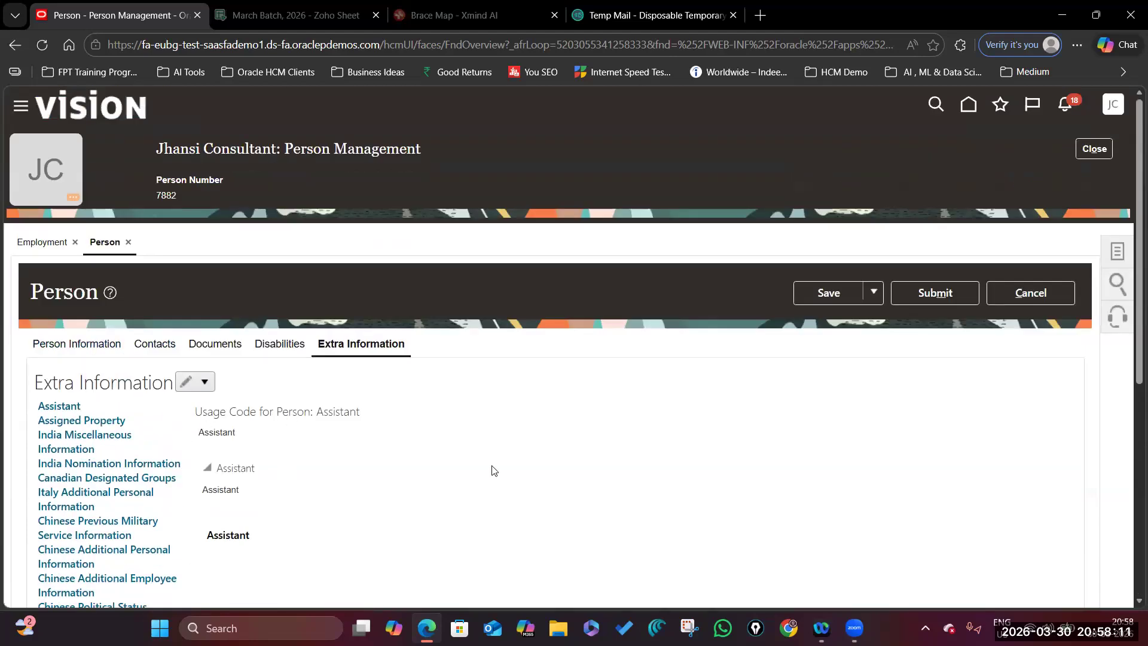
# Submit the person record changes, close the employment record and return to Home.
pyautogui.click(953, 296)
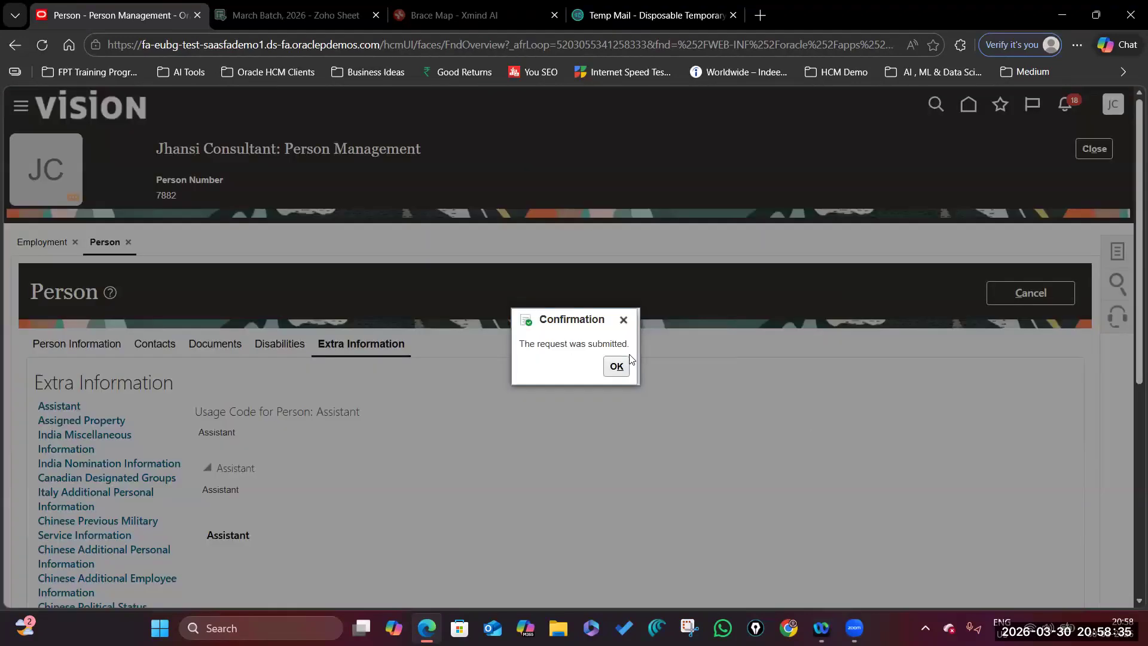
pyautogui.click(615, 366)
pyautogui.scroll(-5, 598, 409)
pyautogui.scroll(6, 592, 410)
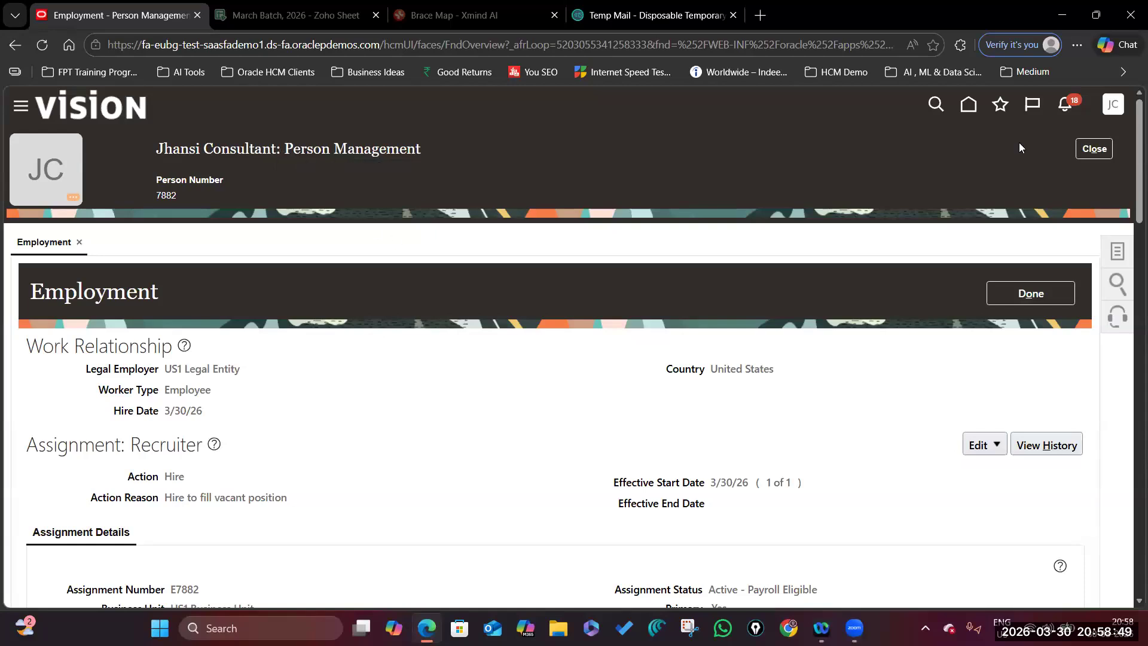
pyautogui.click(1082, 149)
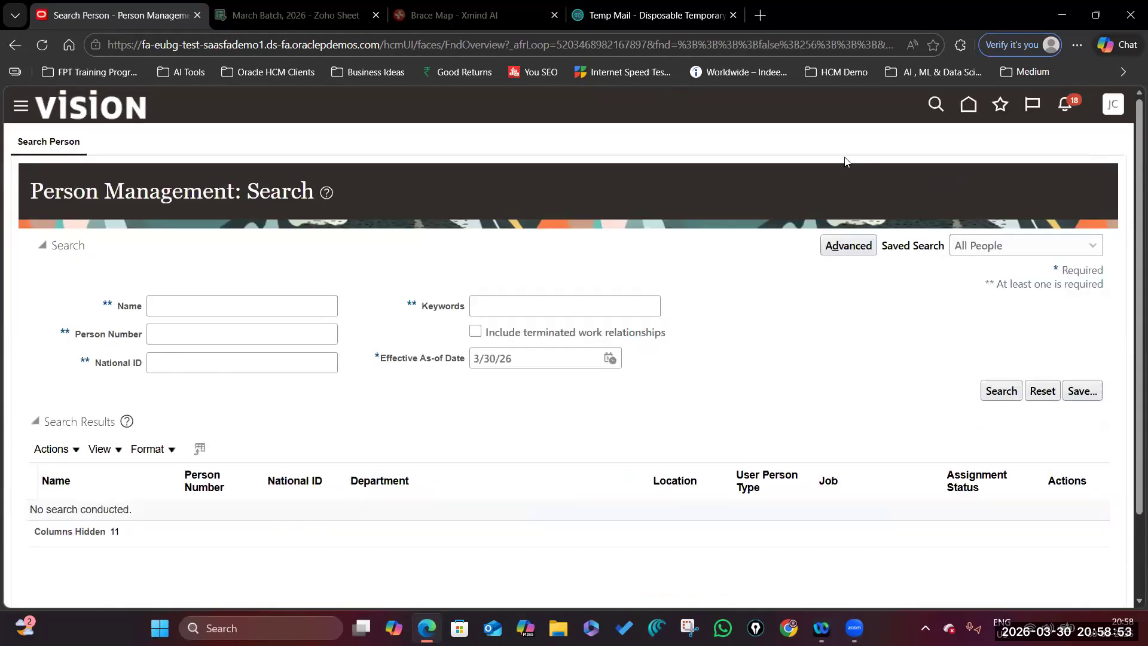
pyautogui.click(967, 106)
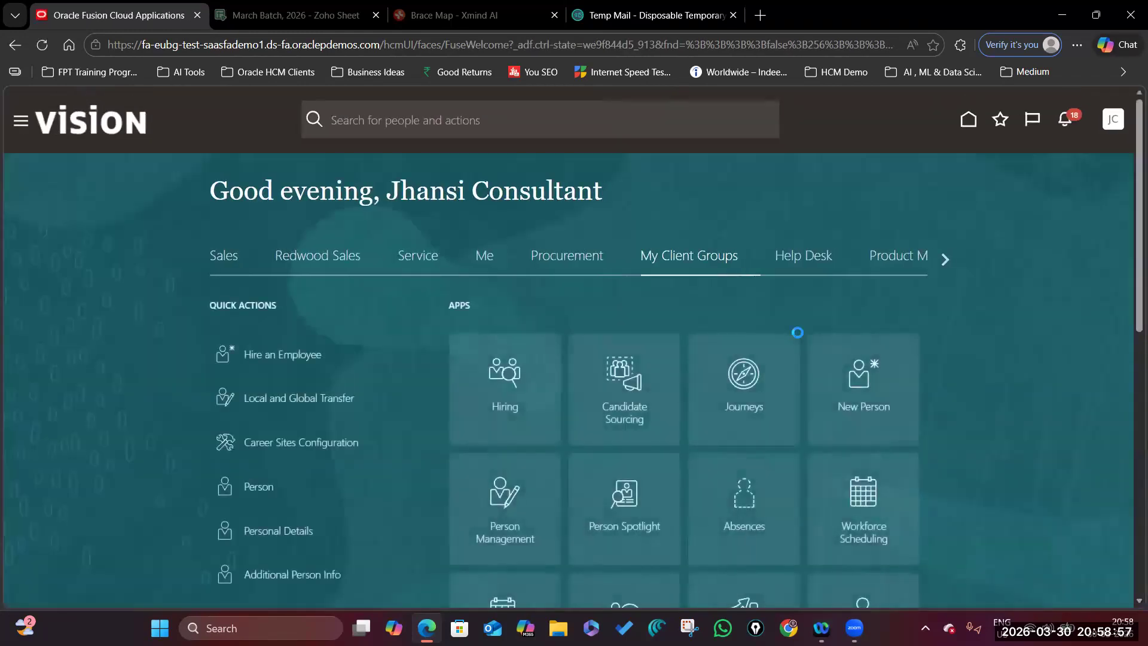
# Open Me > Personal Information > Family and Emergency Contacts and the emergency contact's details.
pyautogui.click(483, 256)
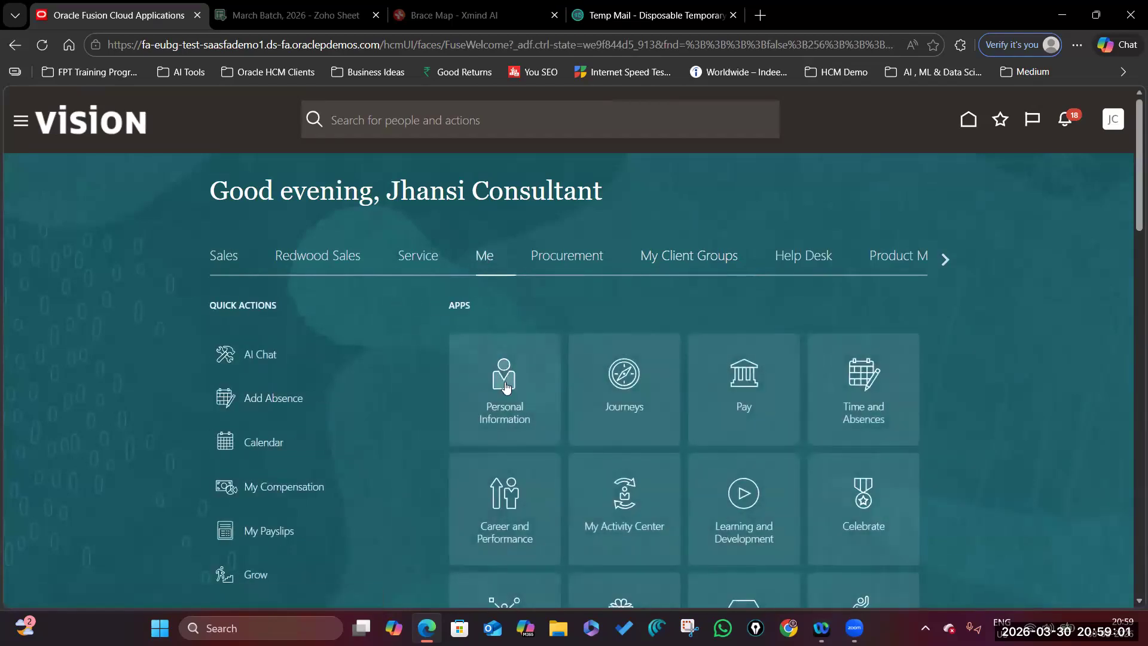
pyautogui.click(505, 388)
pyautogui.scroll(-2, 508, 386)
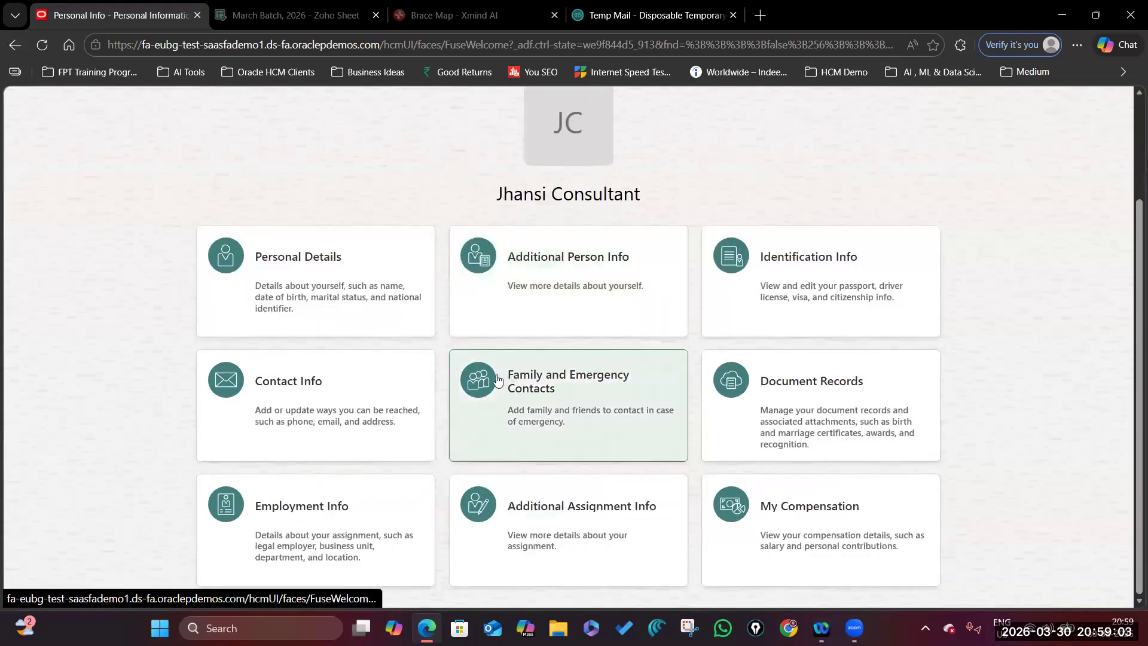
pyautogui.click(566, 399)
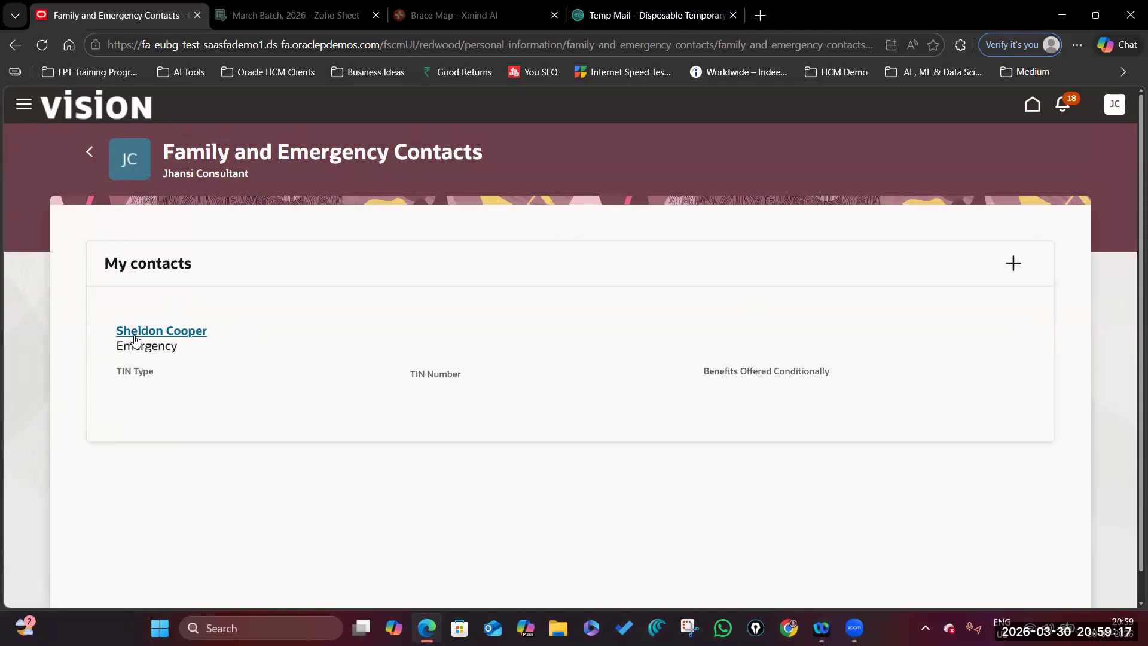
pyautogui.click(206, 351)
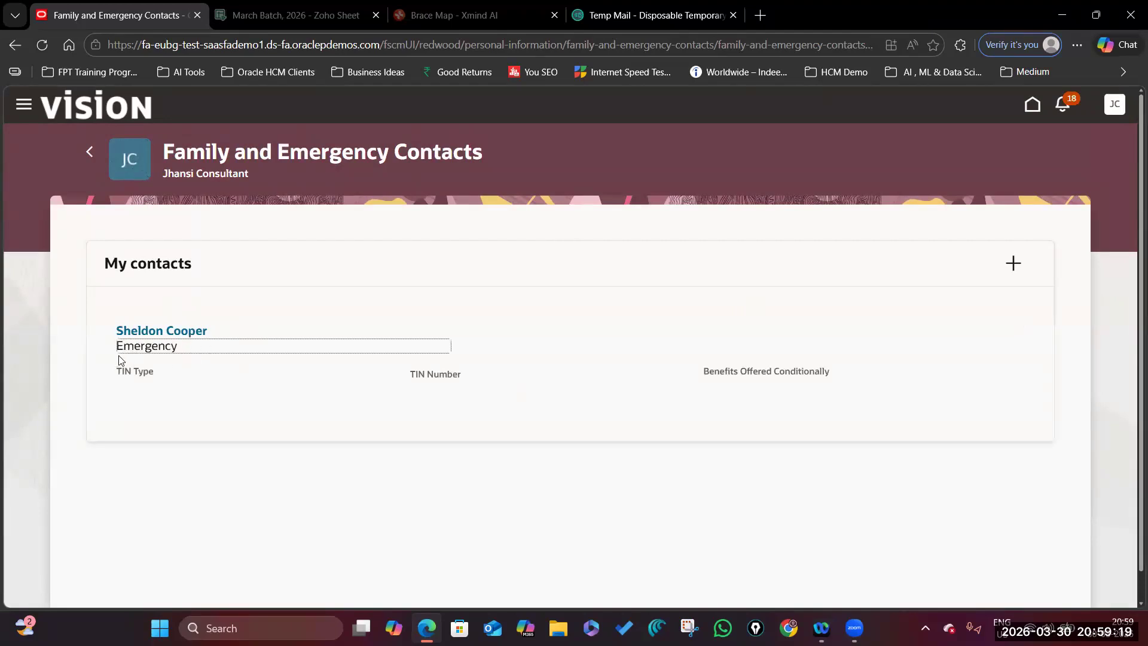
pyautogui.click(165, 333)
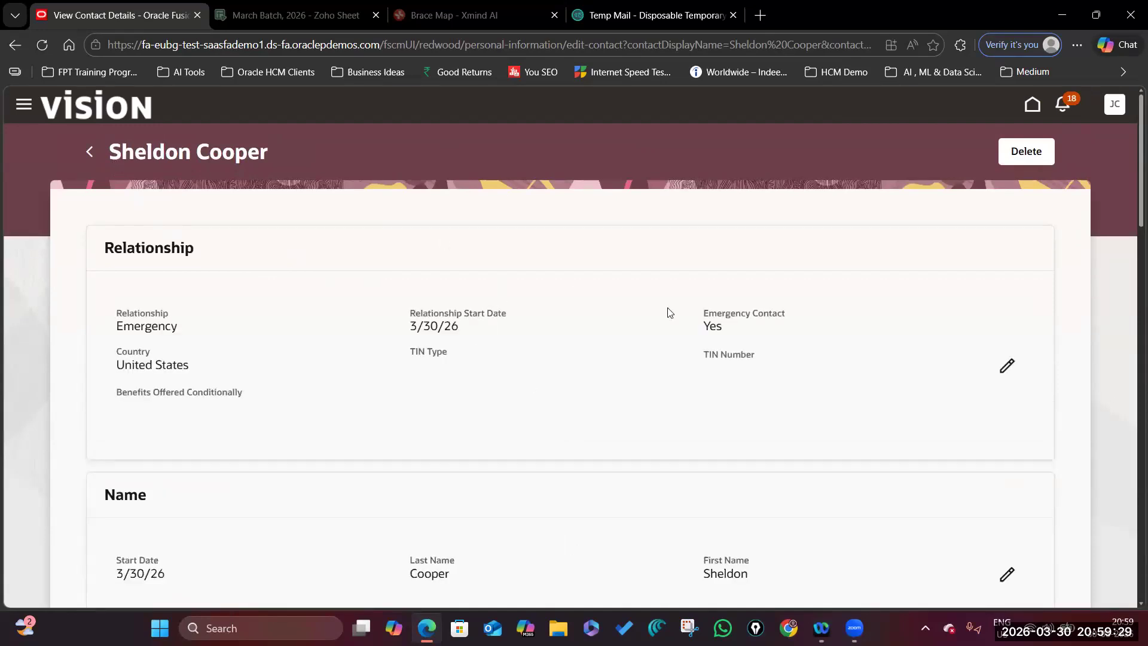
# Review the contact's relationship, phone and home address, then return to Personal Info.
pyautogui.scroll(-7, 556, 471)
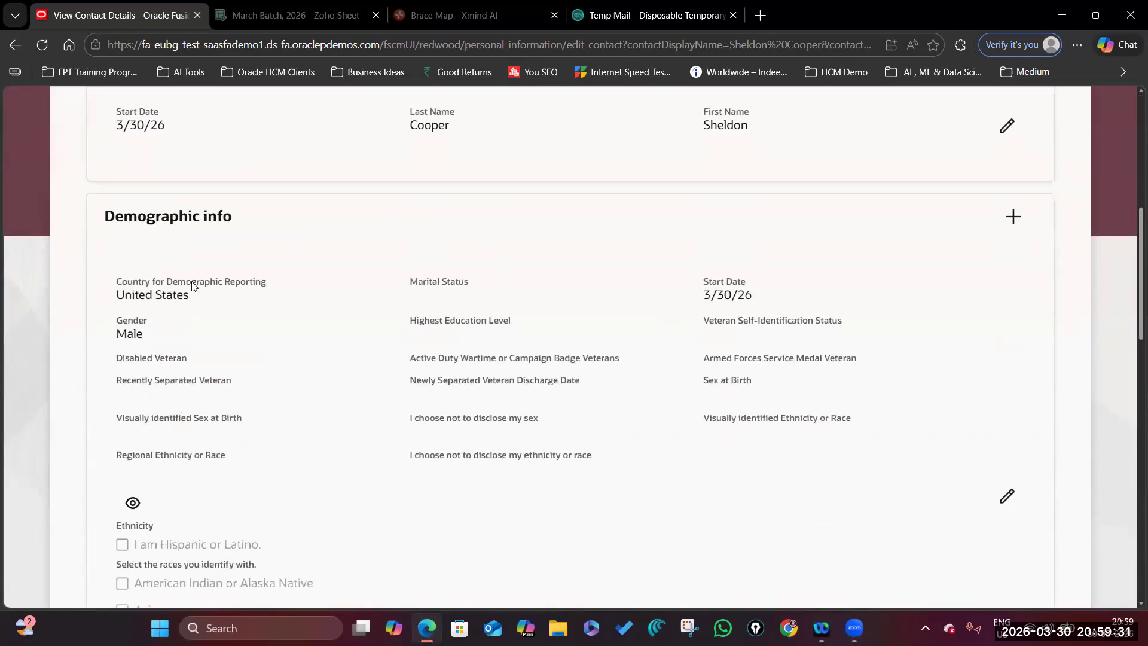
pyautogui.scroll(-2, 272, 458)
pyautogui.scroll(-10, 272, 458)
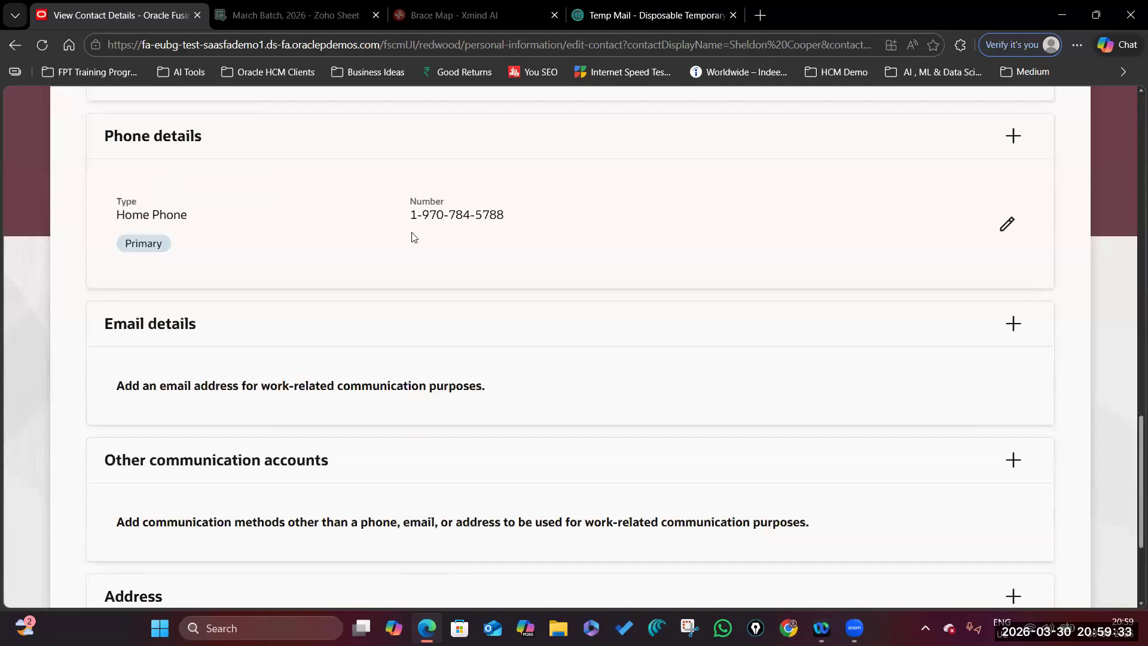
pyautogui.scroll(5, 374, 417)
pyautogui.scroll(-8, 256, 465)
pyautogui.click(490, 523)
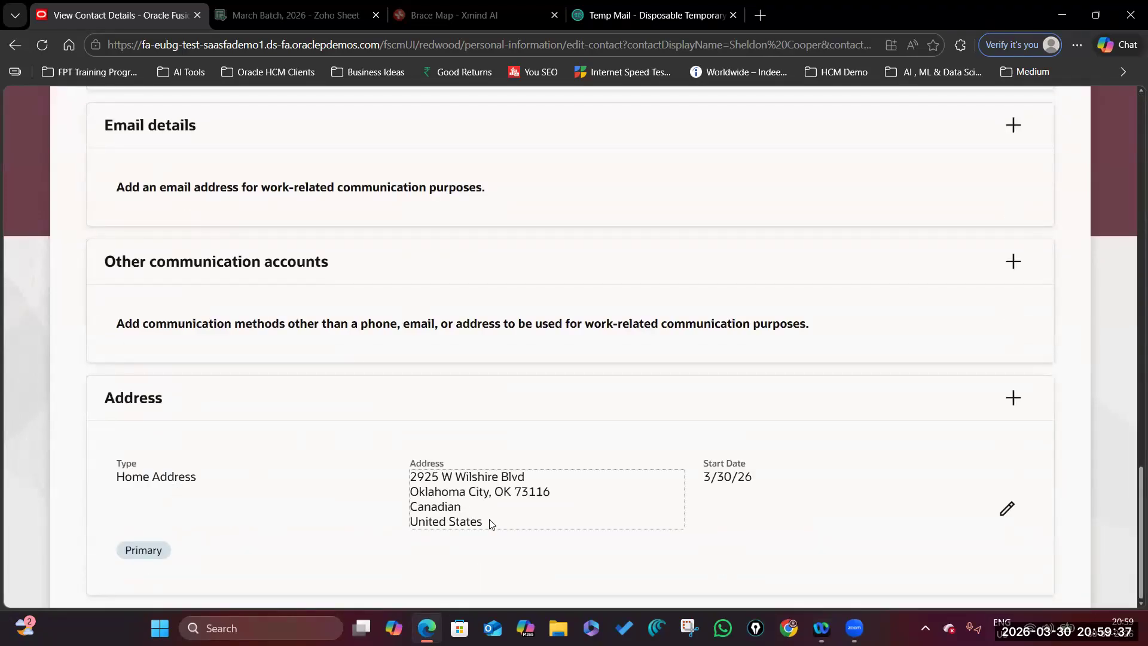
pyautogui.scroll(15, 539, 495)
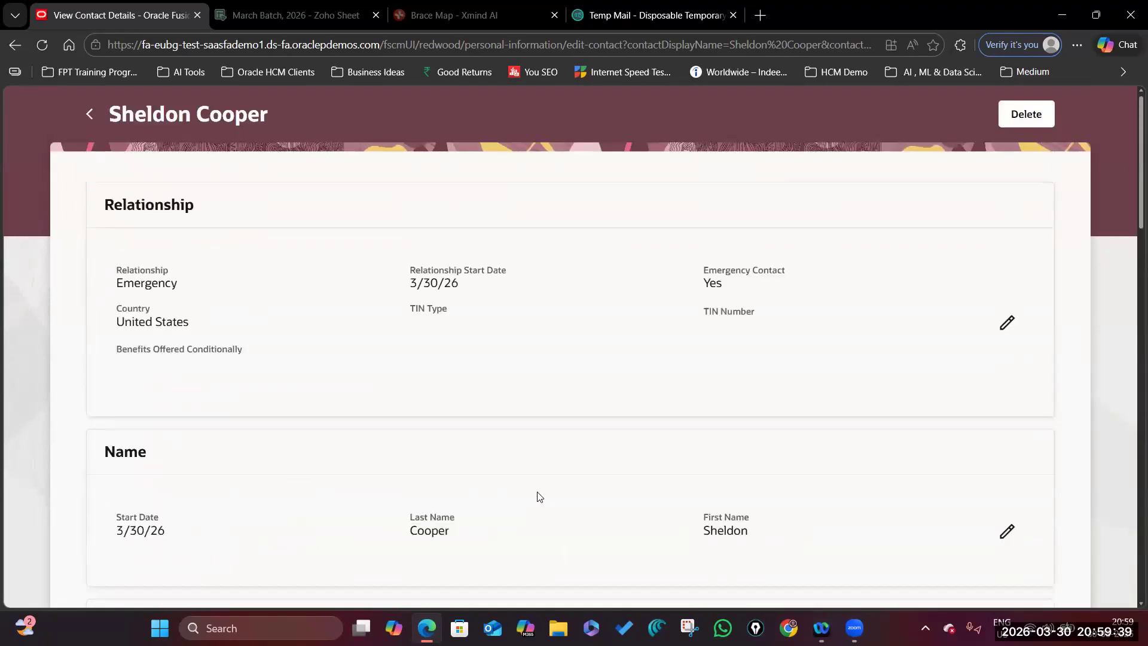
pyautogui.click(90, 153)
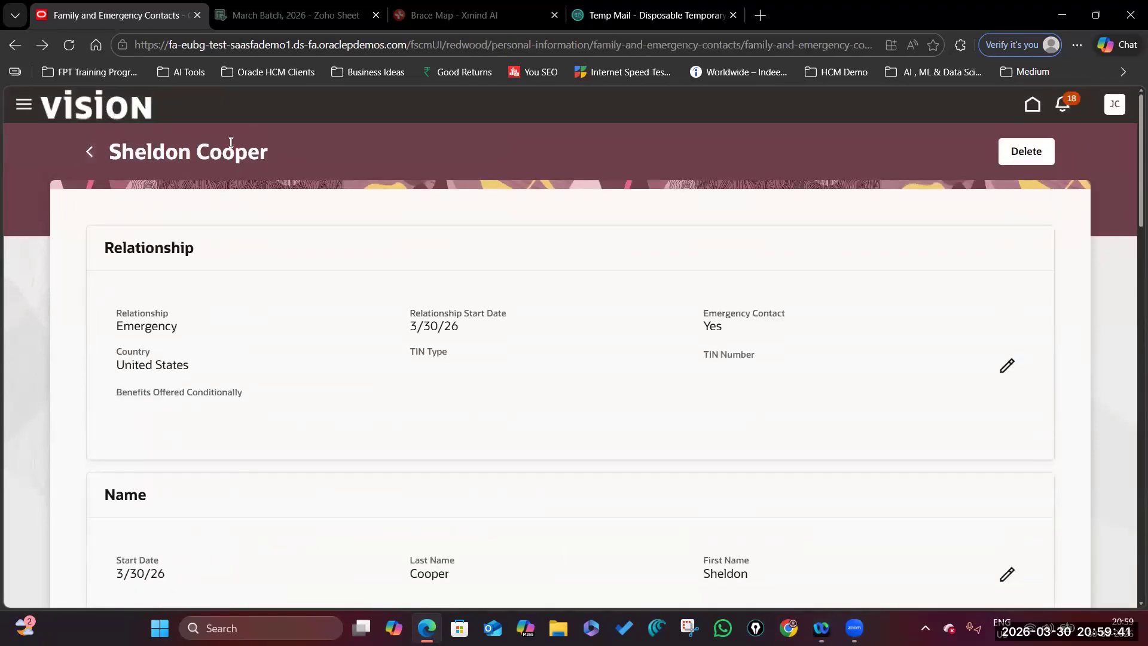
pyautogui.click(89, 152)
pyautogui.scroll(-2, 354, 456)
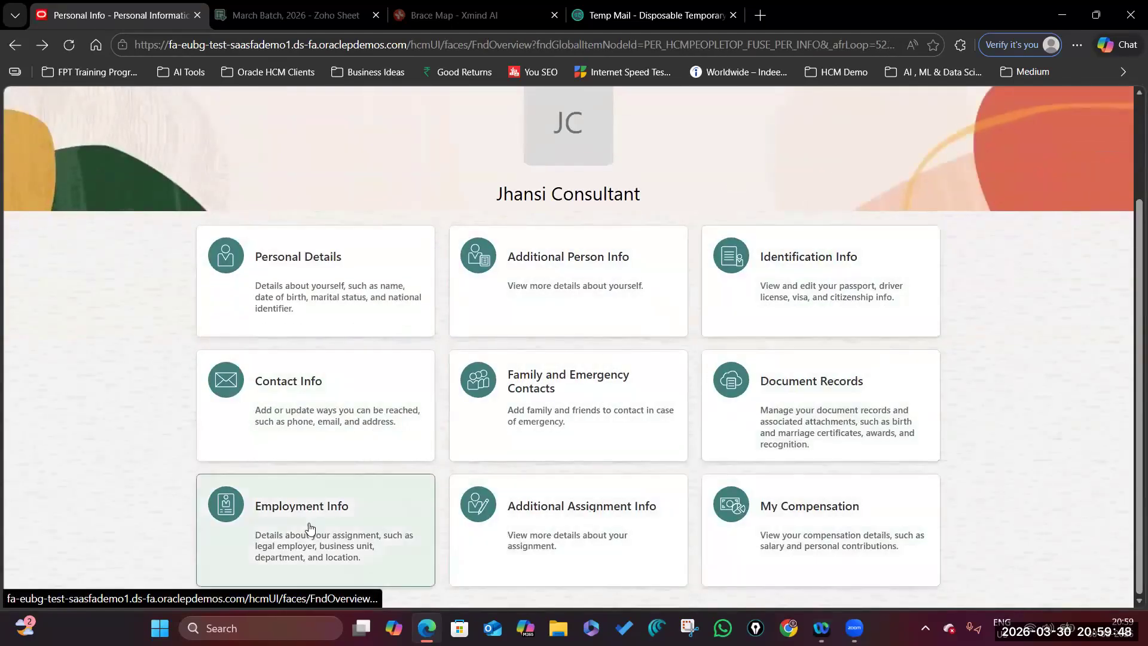
pyautogui.click(342, 304)
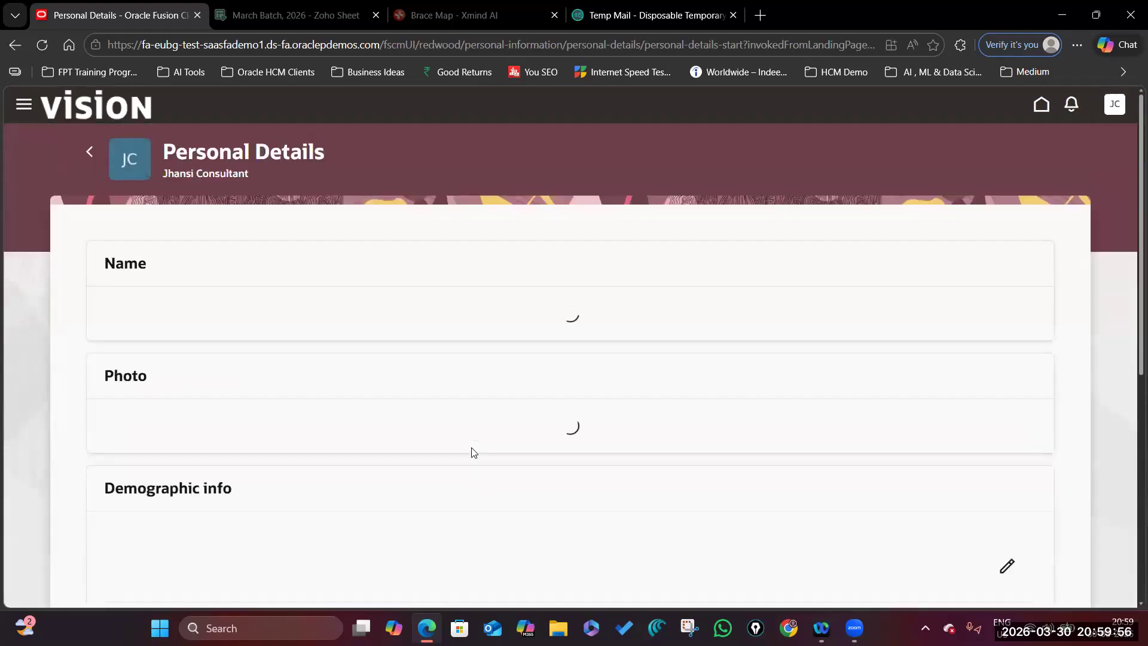
pyautogui.scroll(-10, 471, 452)
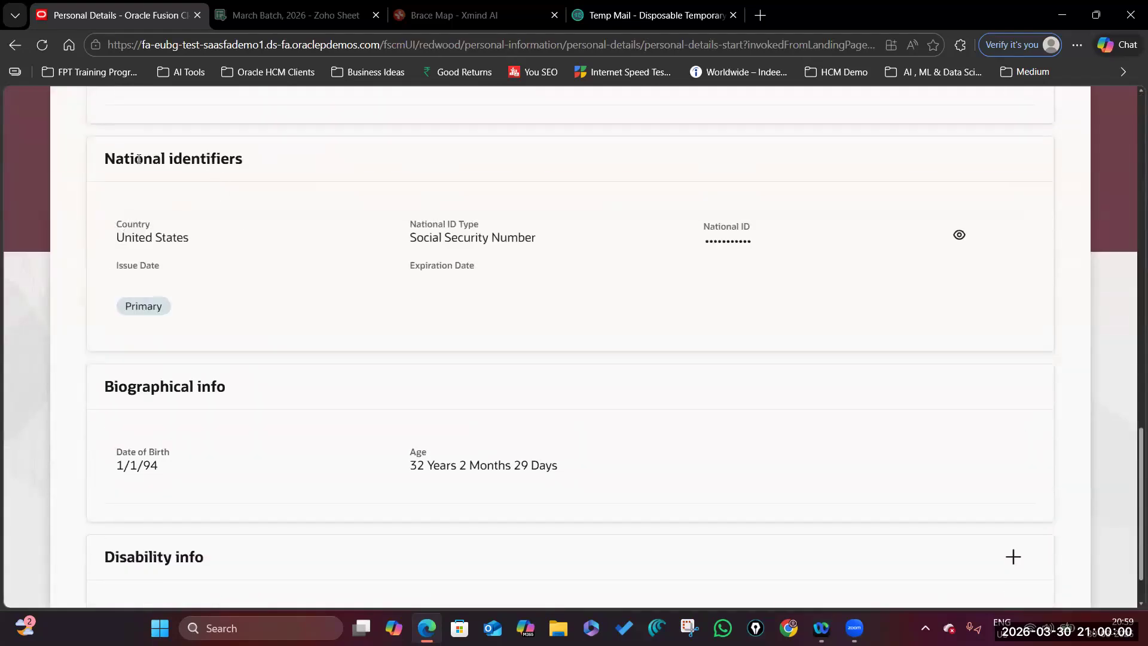
pyautogui.scroll(3, 201, 405)
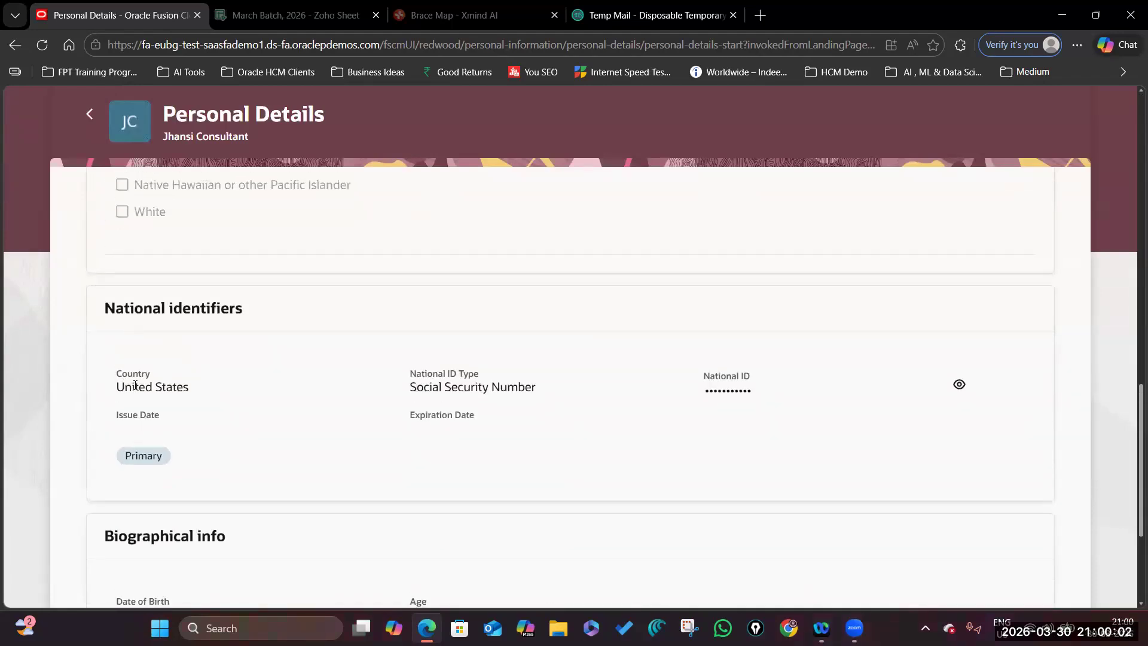
pyautogui.click(959, 385)
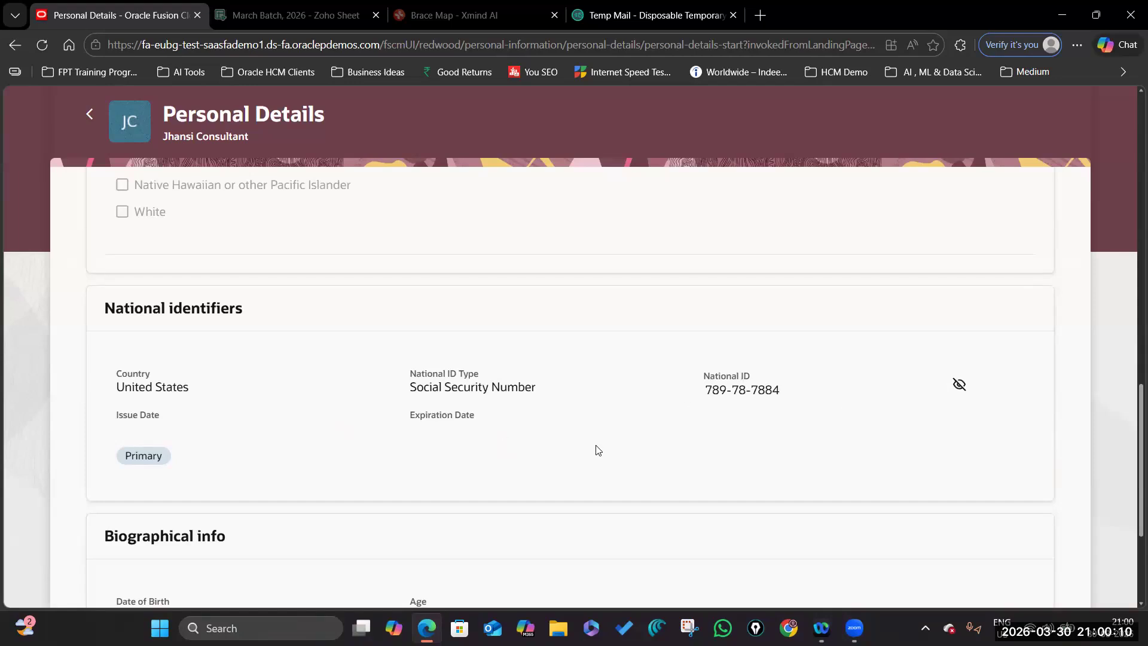
pyautogui.scroll(-3, 598, 449)
pyautogui.click(169, 406)
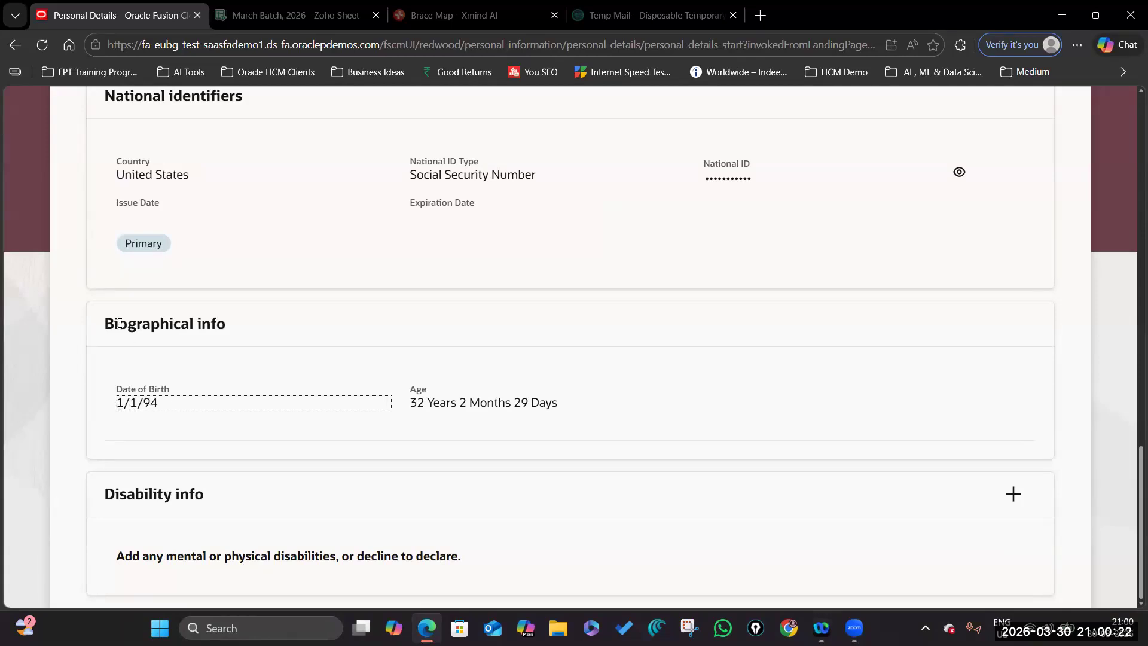
pyautogui.moveTo(108, 323); pyautogui.dragTo(242, 324)
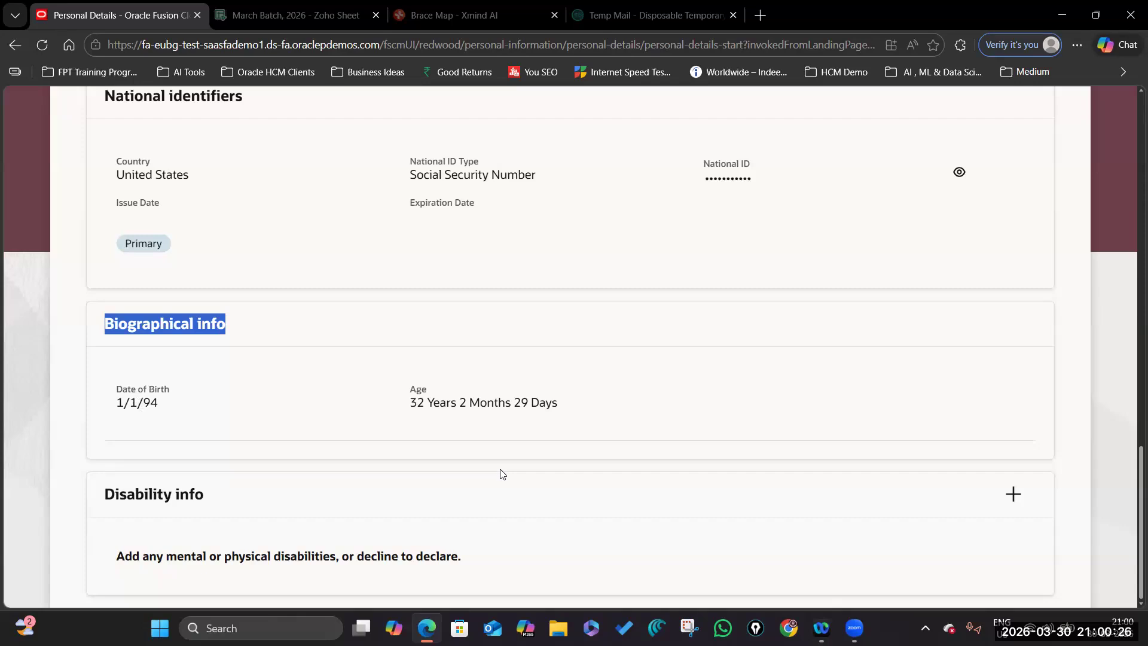
pyautogui.scroll(20, 501, 473)
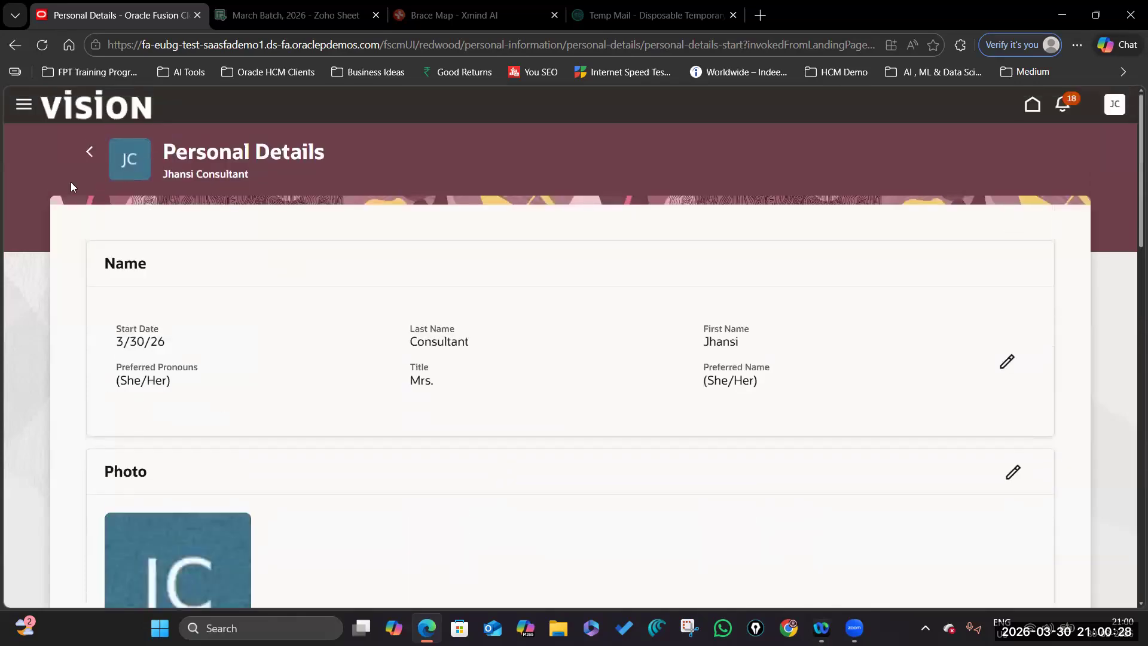
pyautogui.click(84, 153)
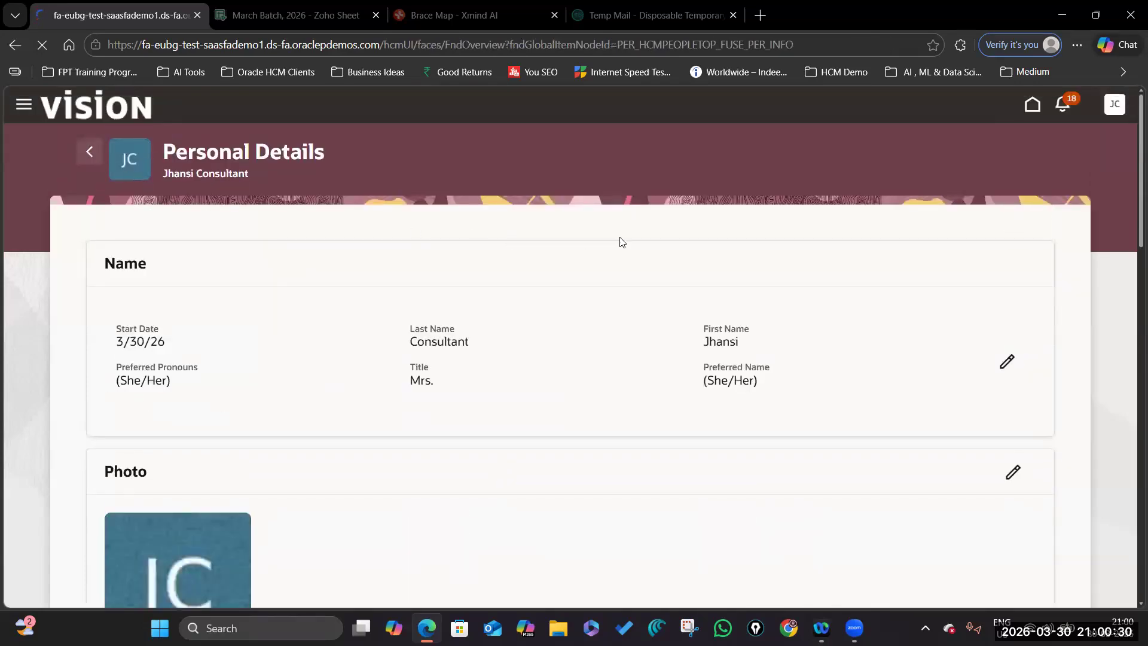
pyautogui.scroll(-2, 547, 430)
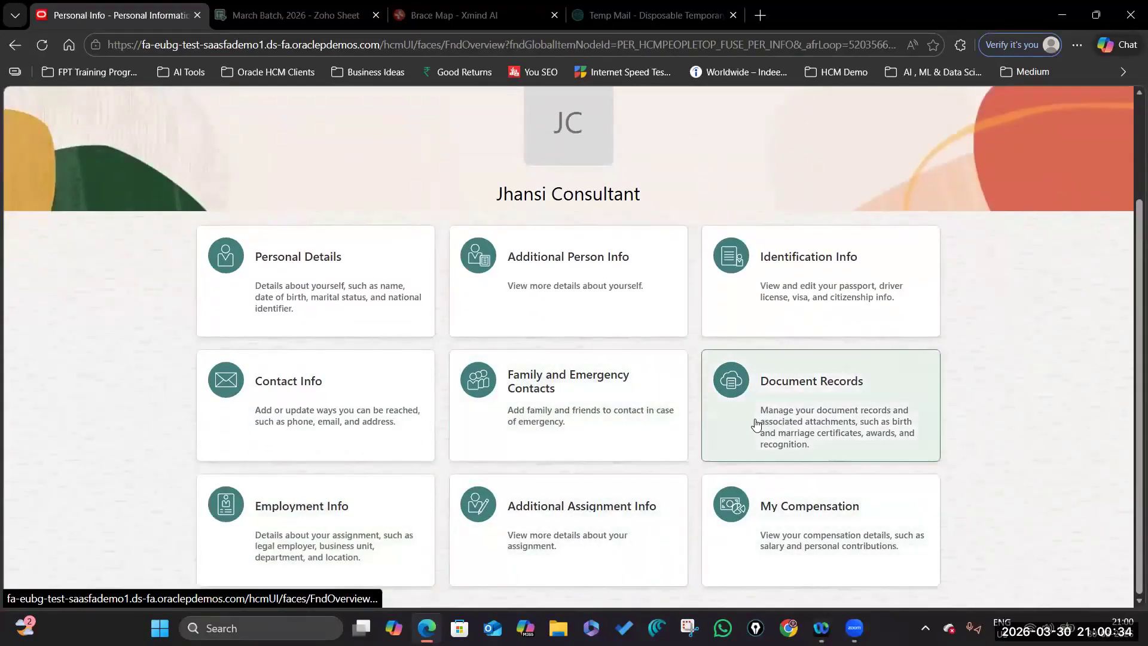
pyautogui.scroll(2, 564, 350)
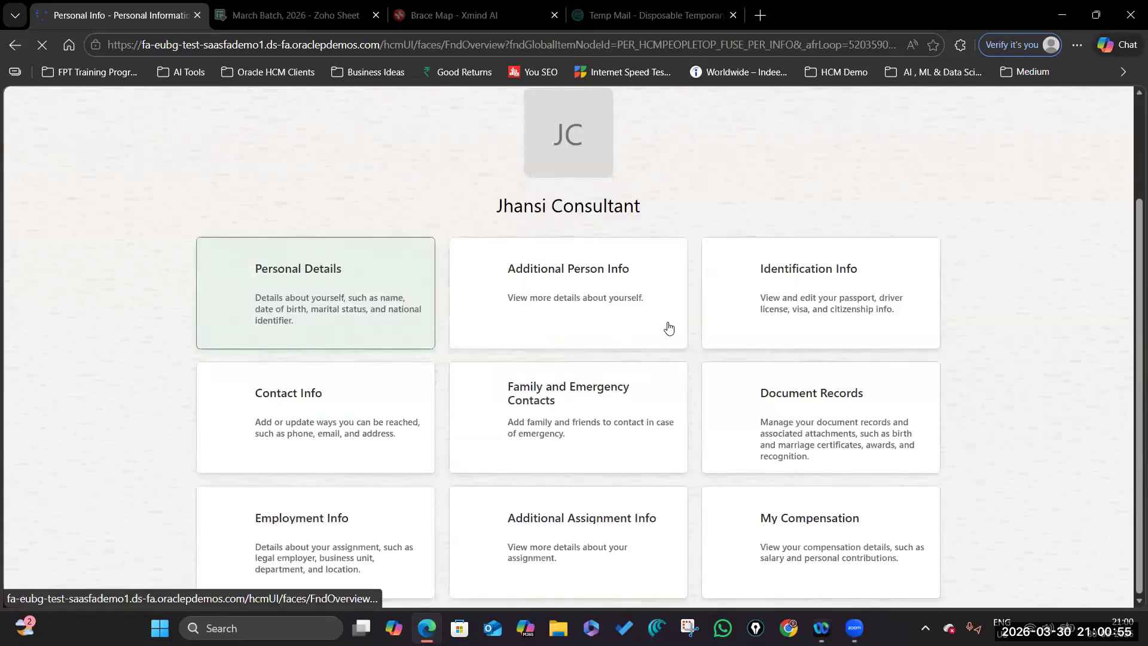
pyautogui.scroll(-2, 676, 417)
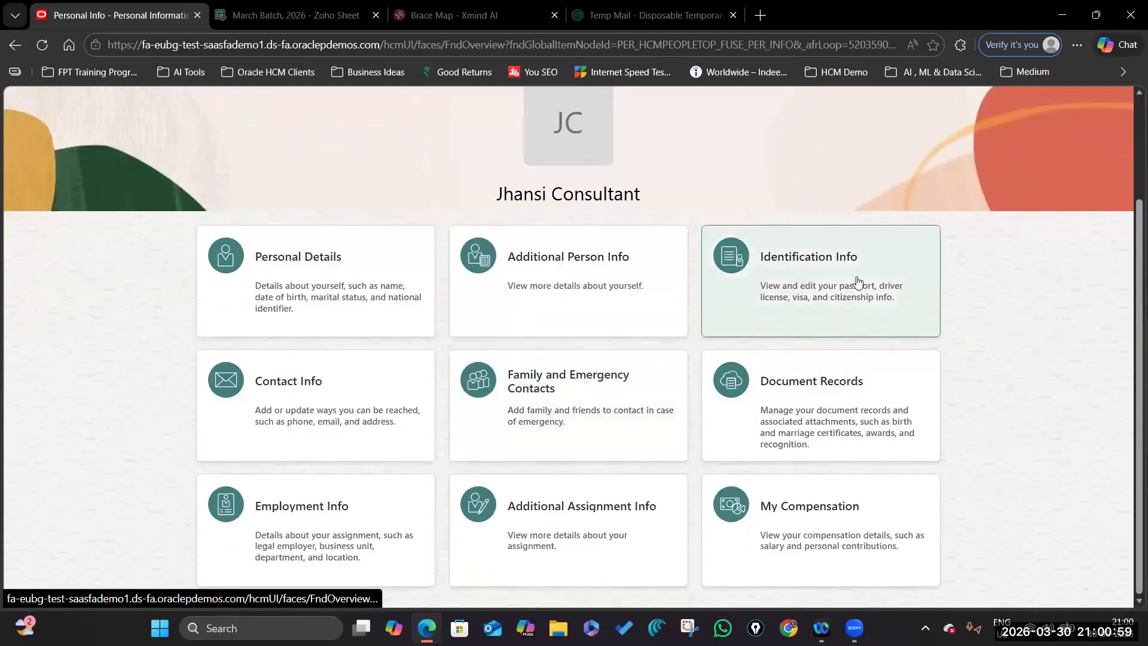
# Open Identification Info and check the Citizenship section's add form and nationality list.
pyautogui.click(834, 264)
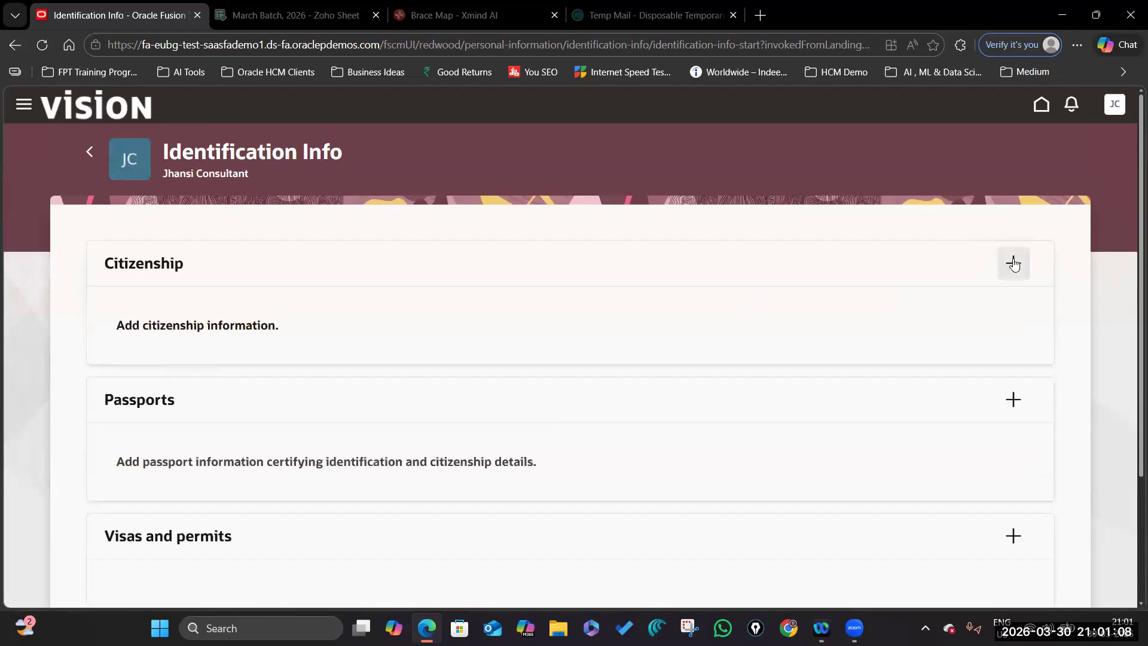
pyautogui.click(1013, 262)
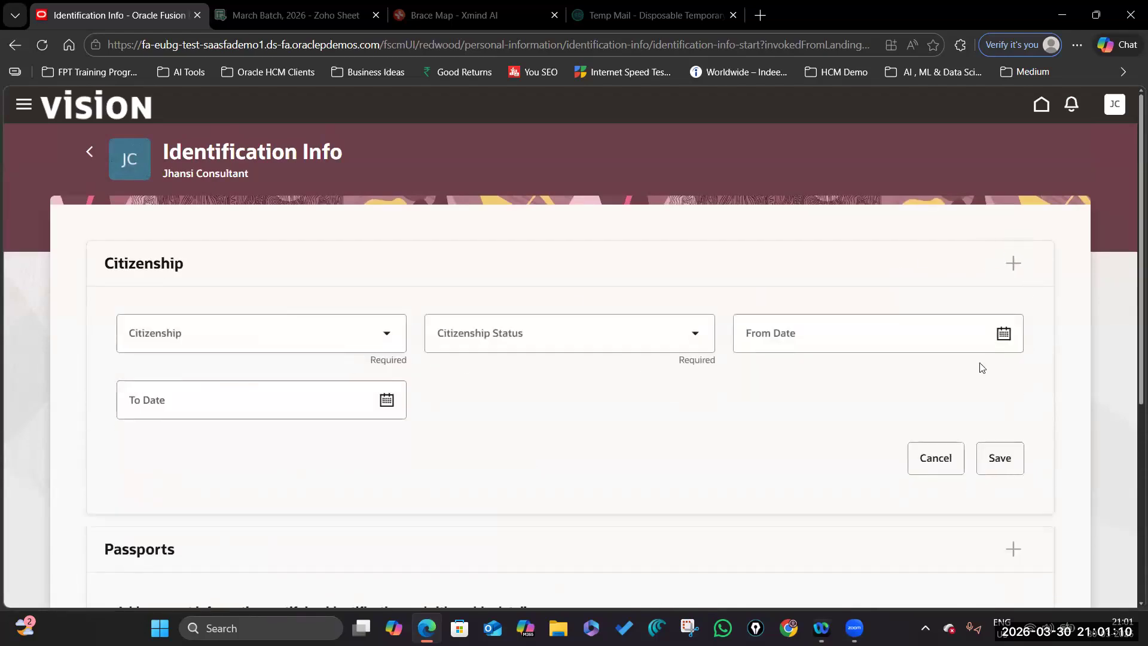
pyautogui.click(385, 334)
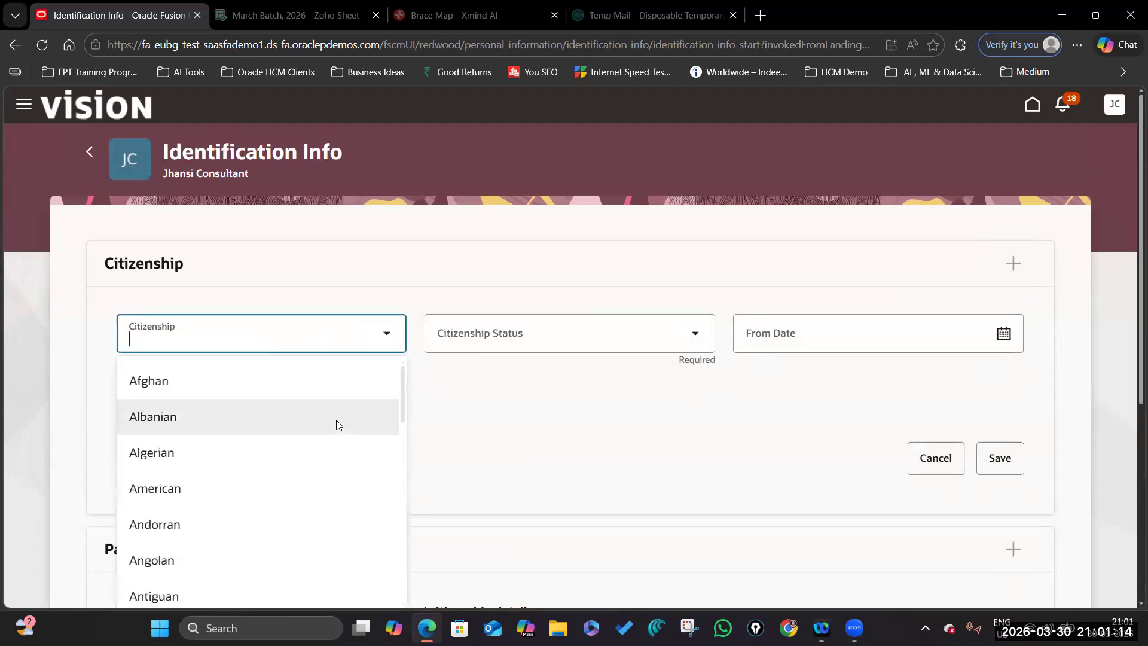
pyautogui.scroll(-8, 335, 423)
pyautogui.scroll(-3, 335, 423)
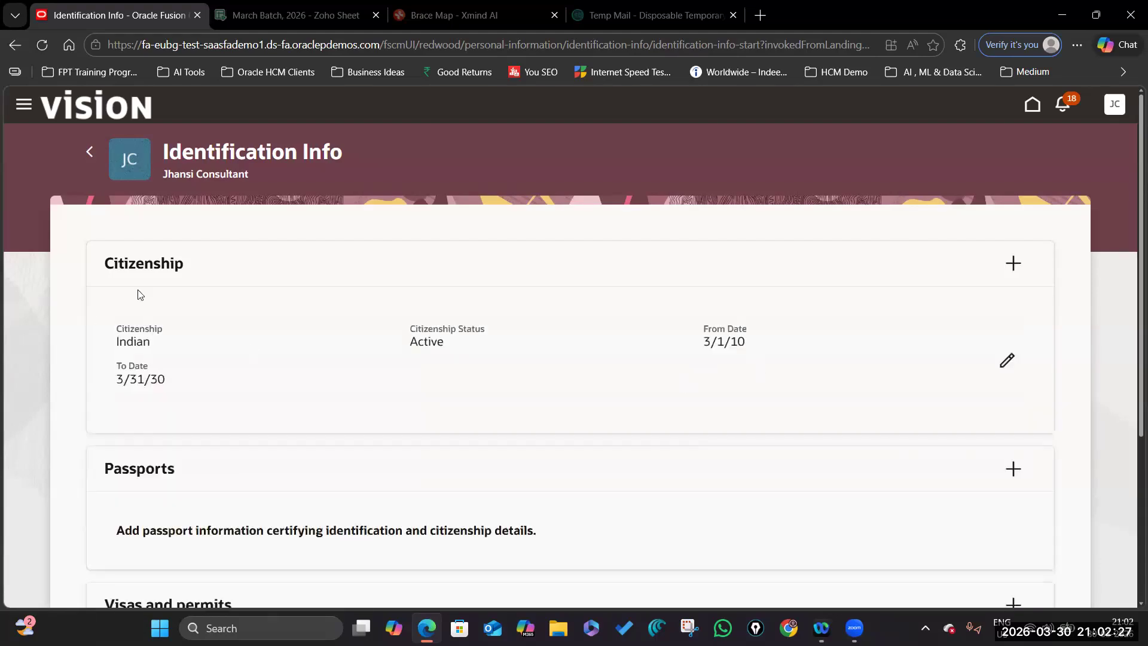
pyautogui.scroll(-4, 542, 431)
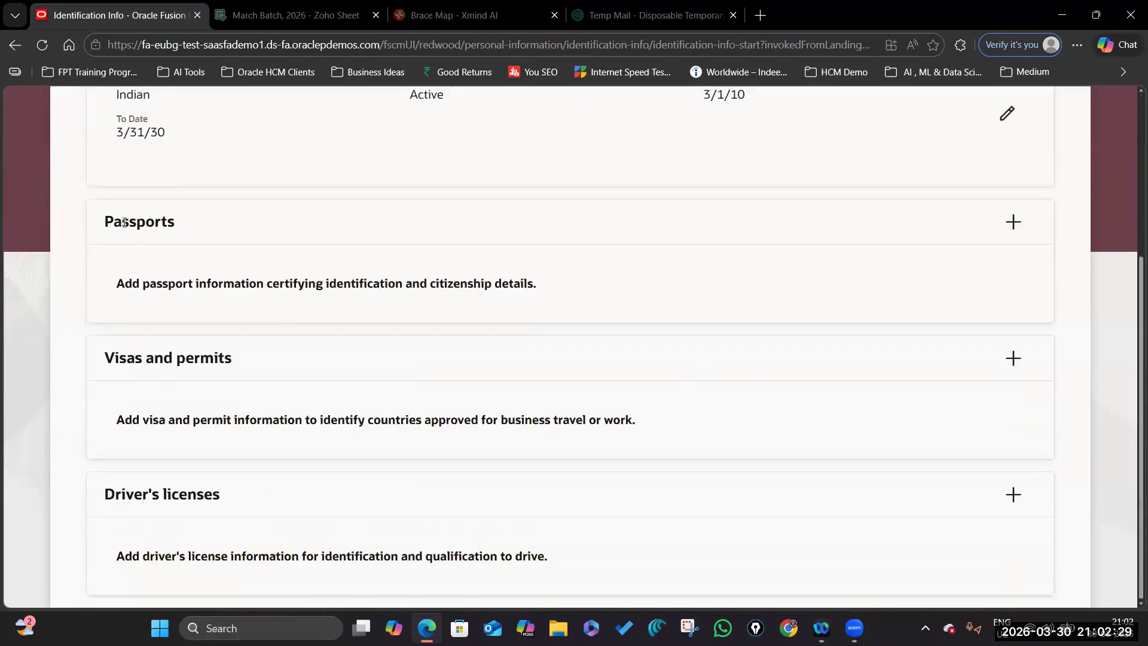
# Highlight the Visas and permits and Driver's licenses sections, then go back to Personal Info.
pyautogui.tripleClick(294, 364)
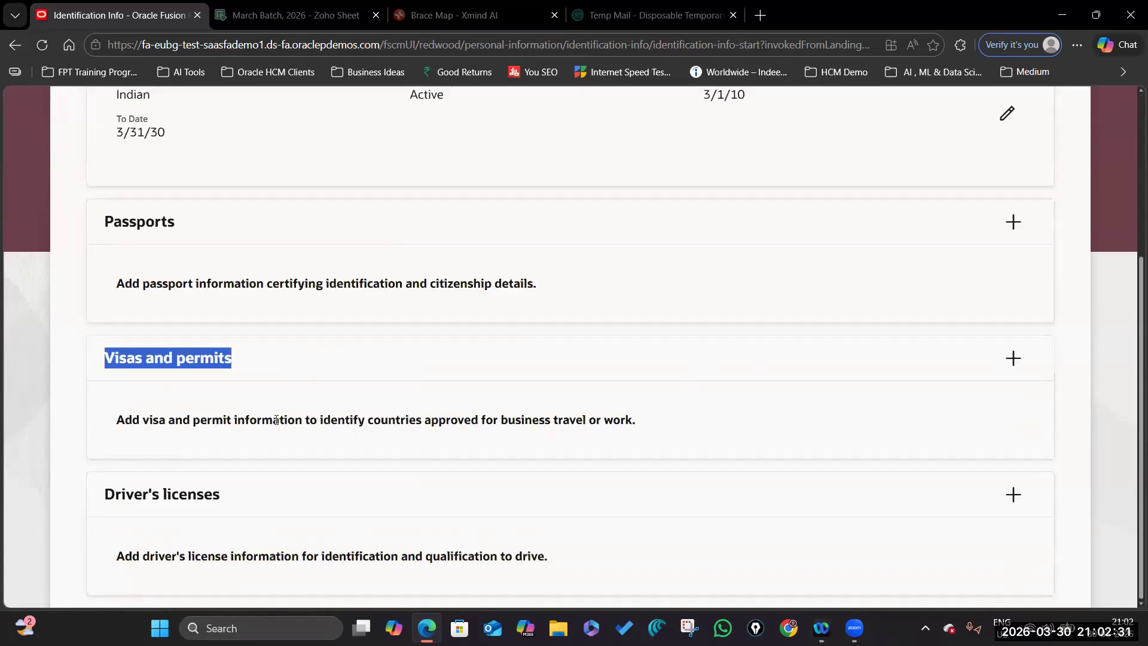
pyautogui.tripleClick(320, 497)
pyautogui.scroll(4, 625, 419)
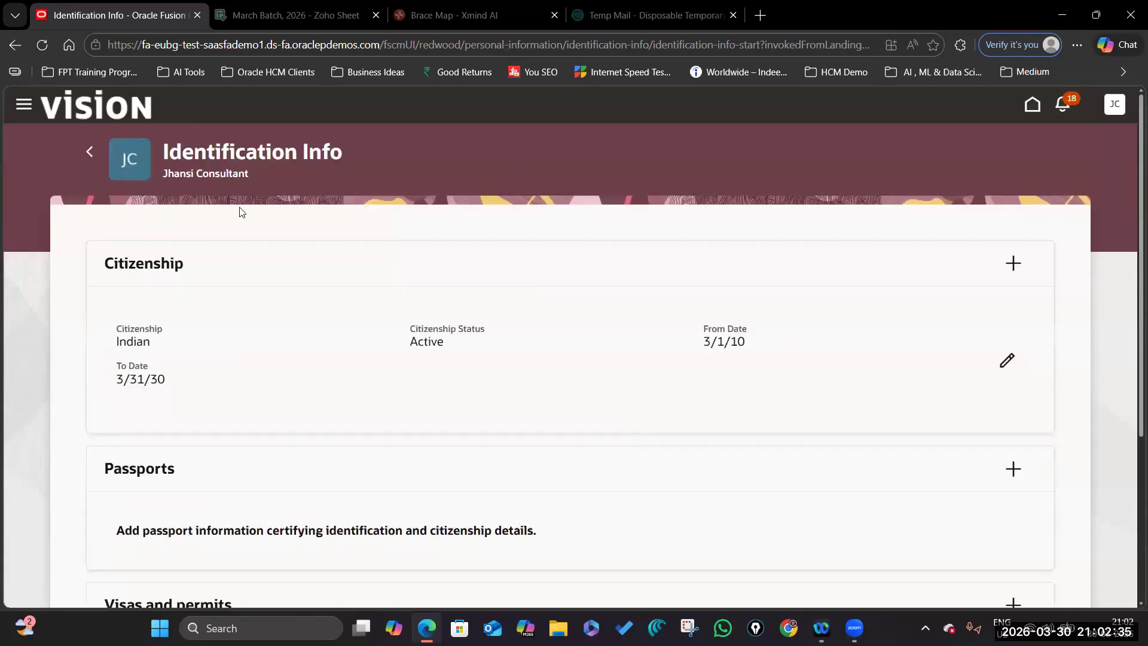
pyautogui.click(89, 152)
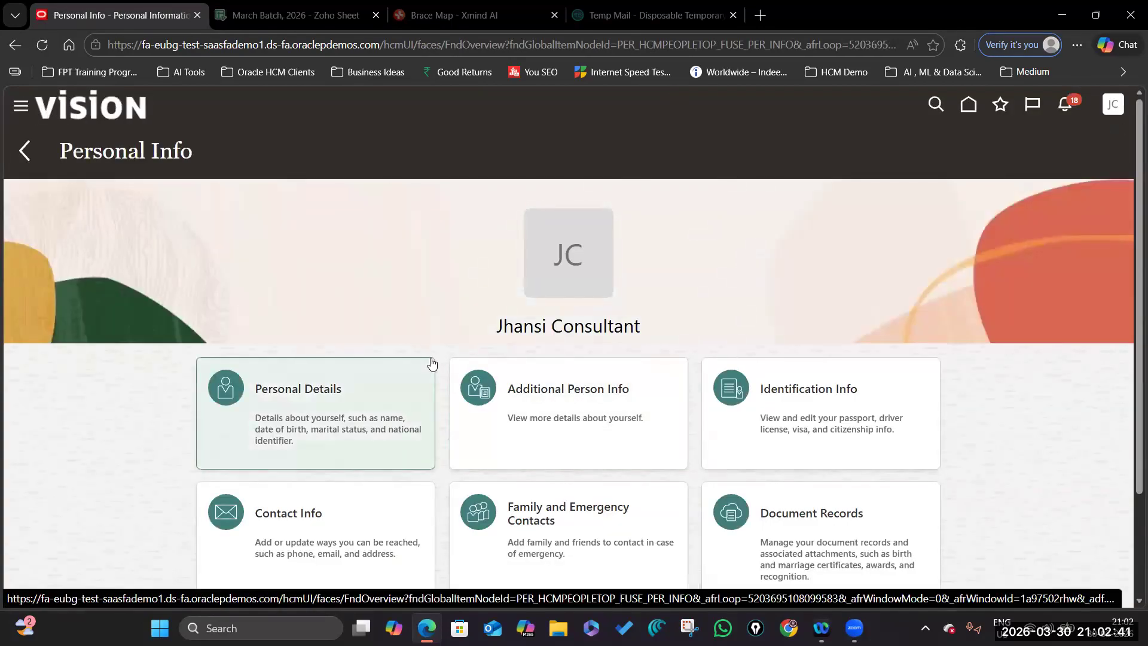
pyautogui.scroll(-3, 446, 356)
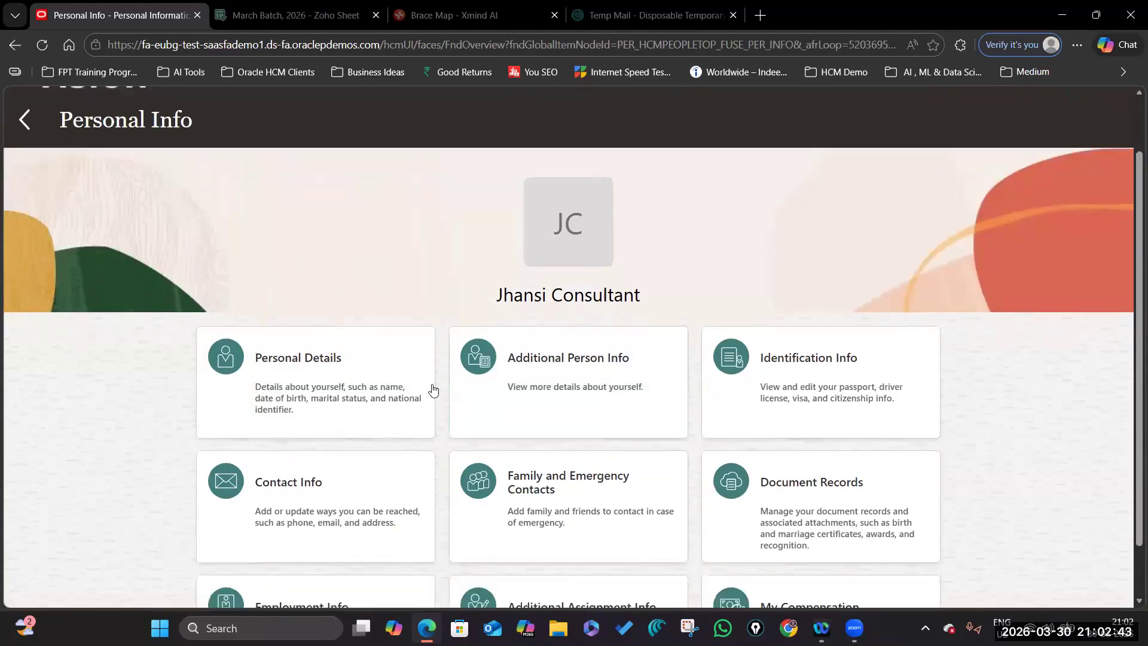
pyautogui.scroll(3, 586, 390)
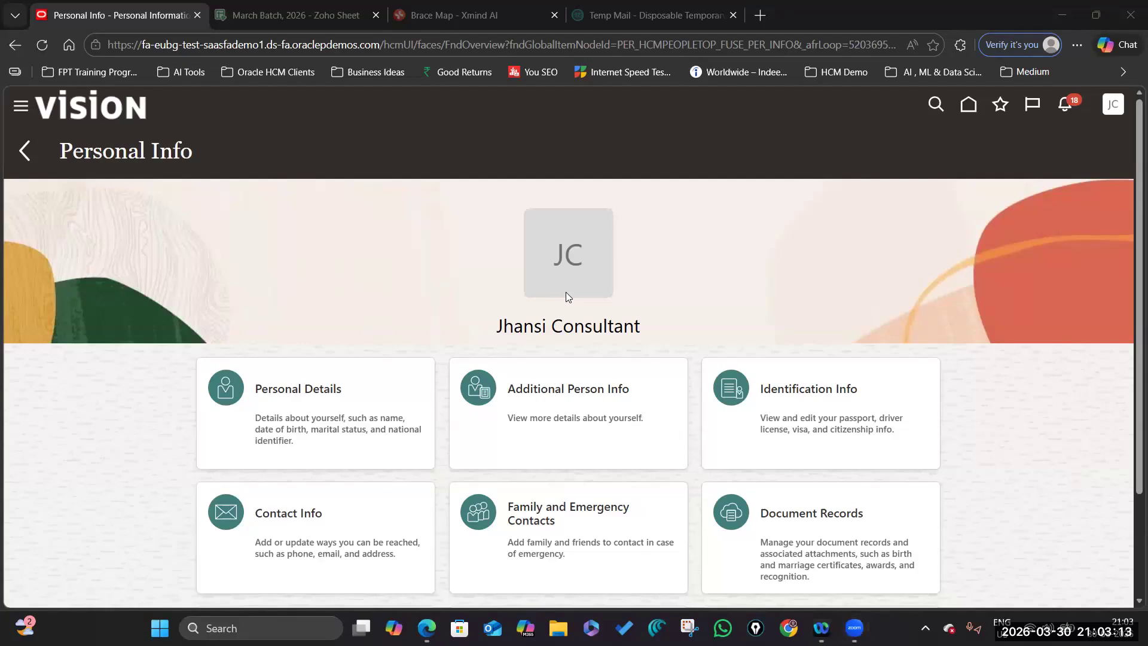
pyautogui.click(829, 258)
# Fill task 27's cell C28 green in the Zoho Sheet tracker, then return to Oracle's home page.
pyautogui.click(313, 18)
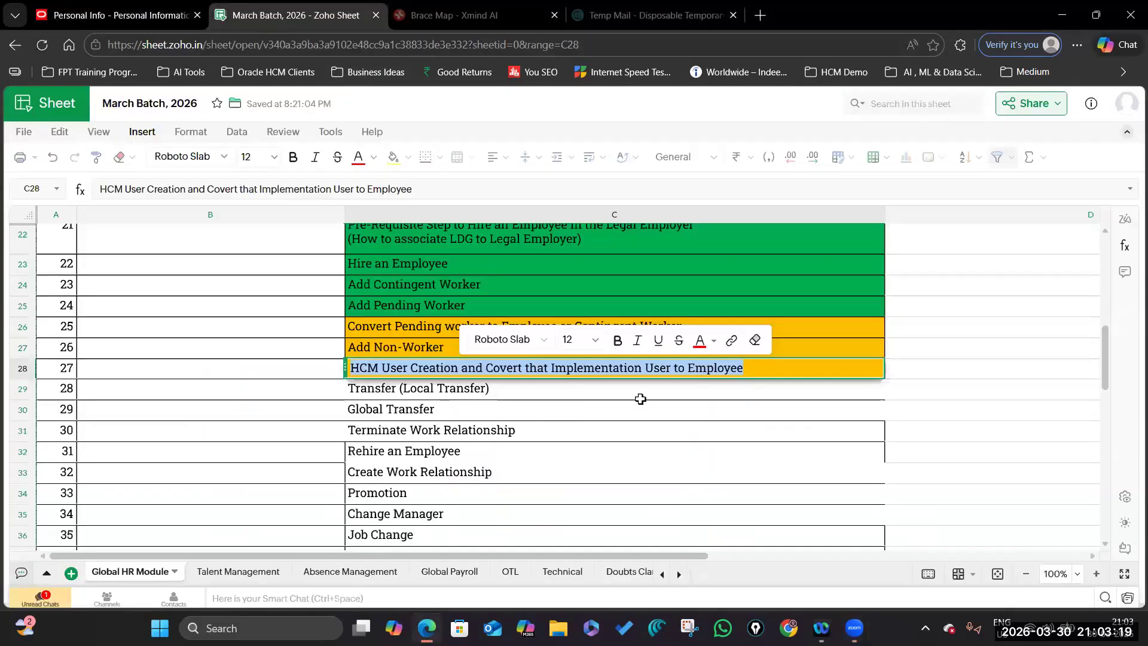
pyautogui.click(605, 407)
pyautogui.click(745, 369)
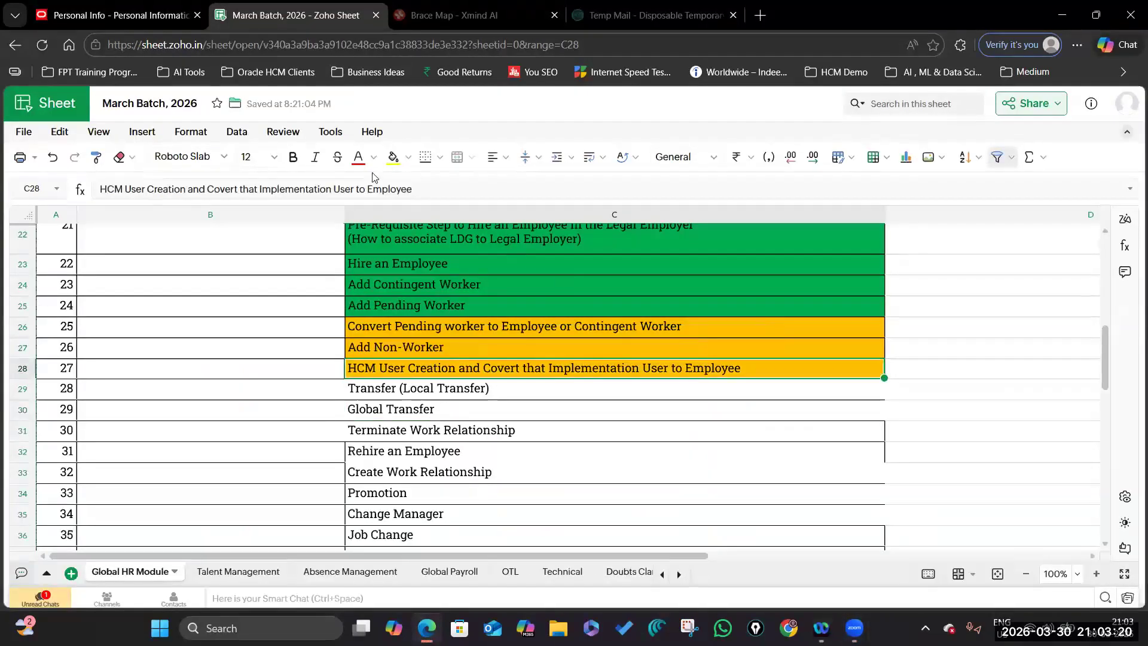
pyautogui.click(409, 157)
pyautogui.click(461, 344)
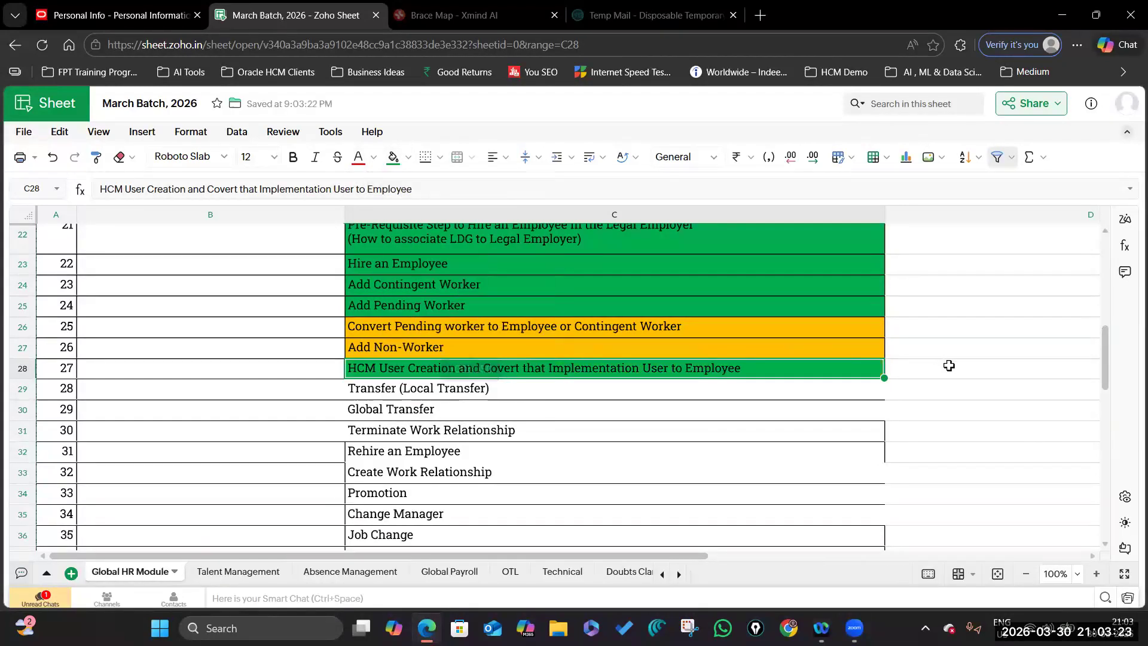
pyautogui.click(965, 359)
pyautogui.hotkey('ctrl', 'shift', 'Tab')
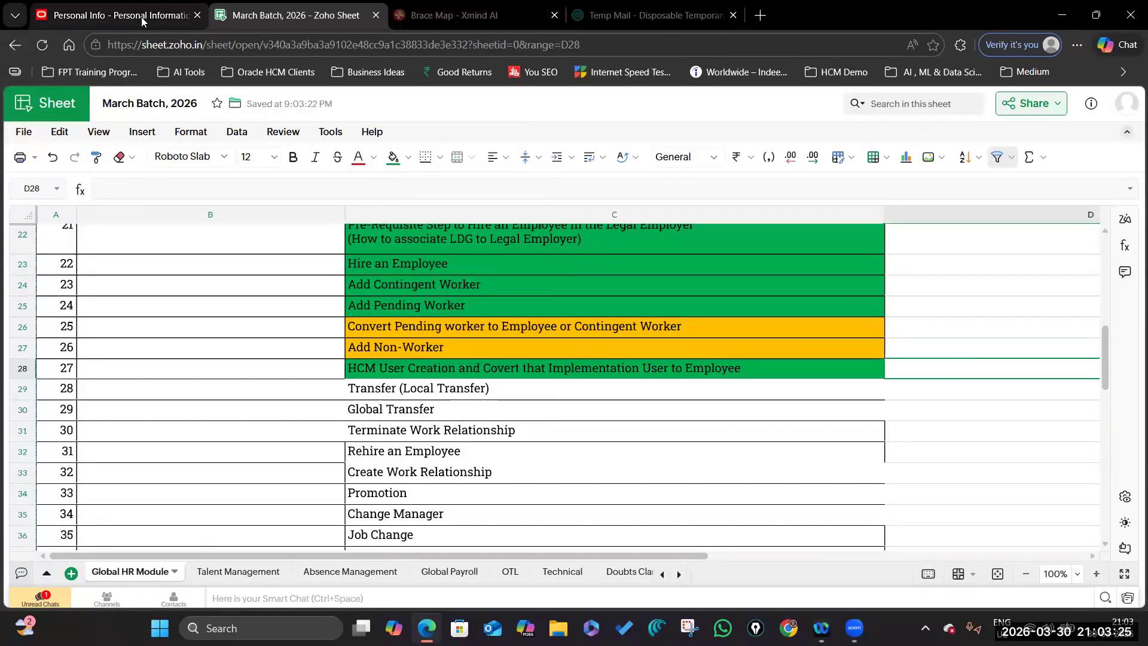
pyautogui.click(968, 106)
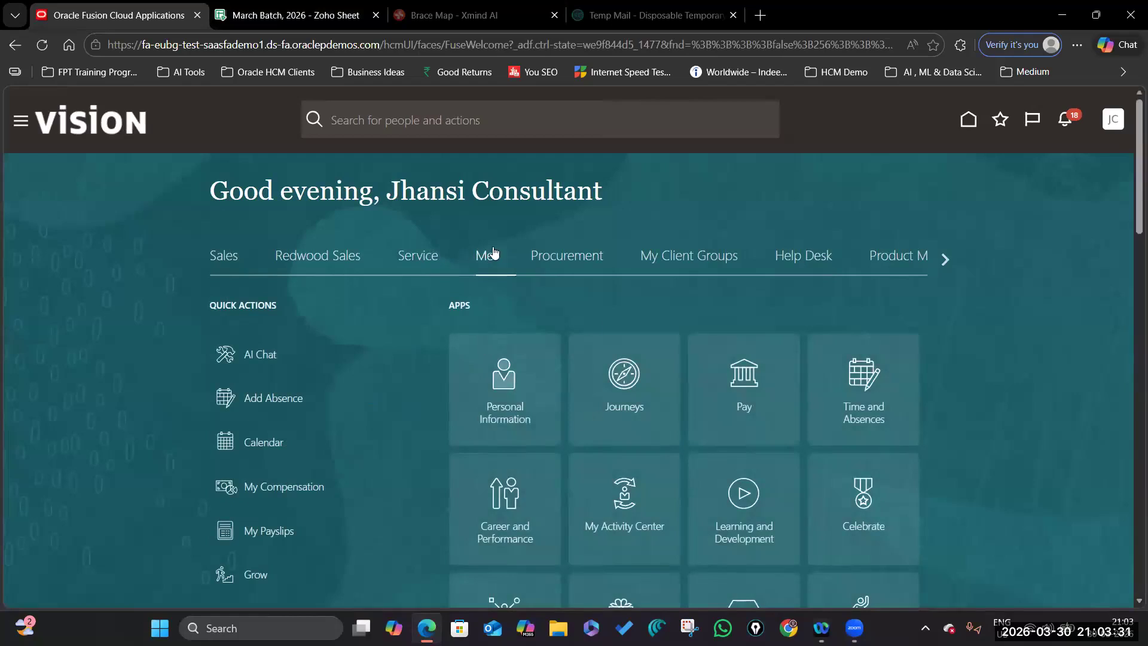
# Search the My Client Groups people list for person number 788 and open the matching worker.
pyautogui.click(688, 259)
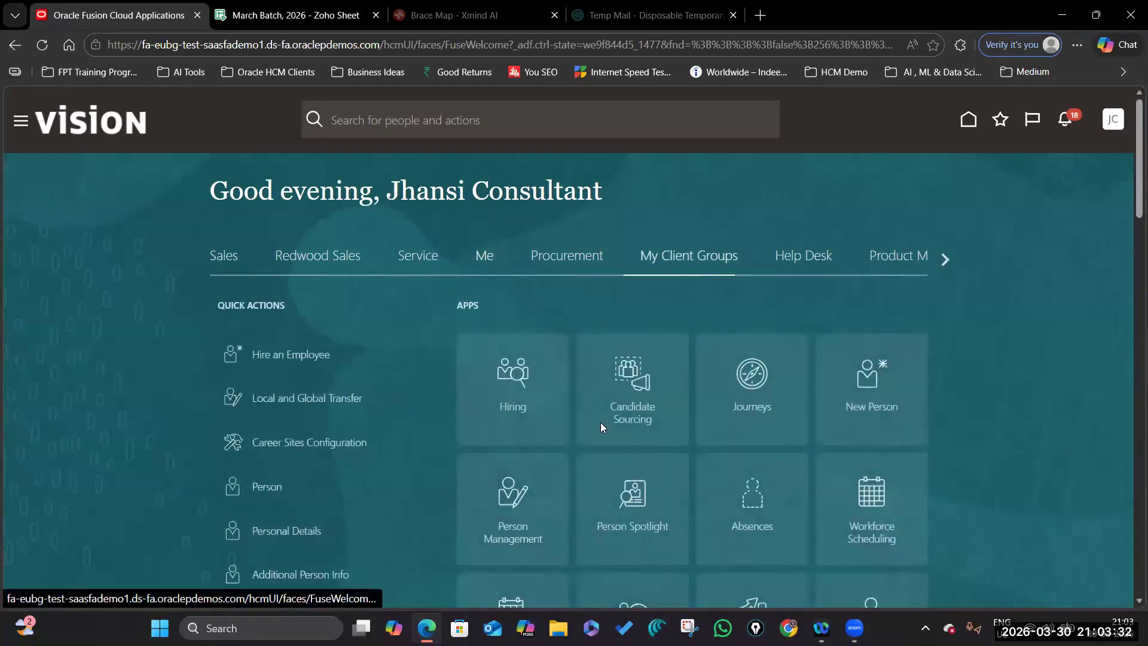
pyautogui.click(618, 513)
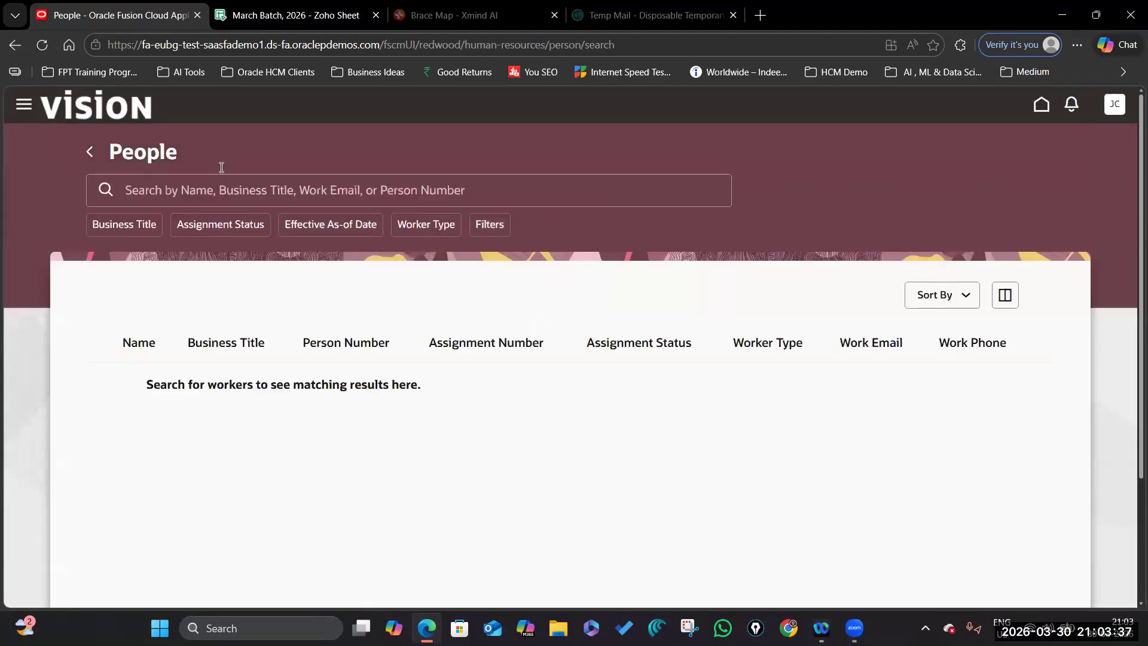
pyautogui.write('7882')
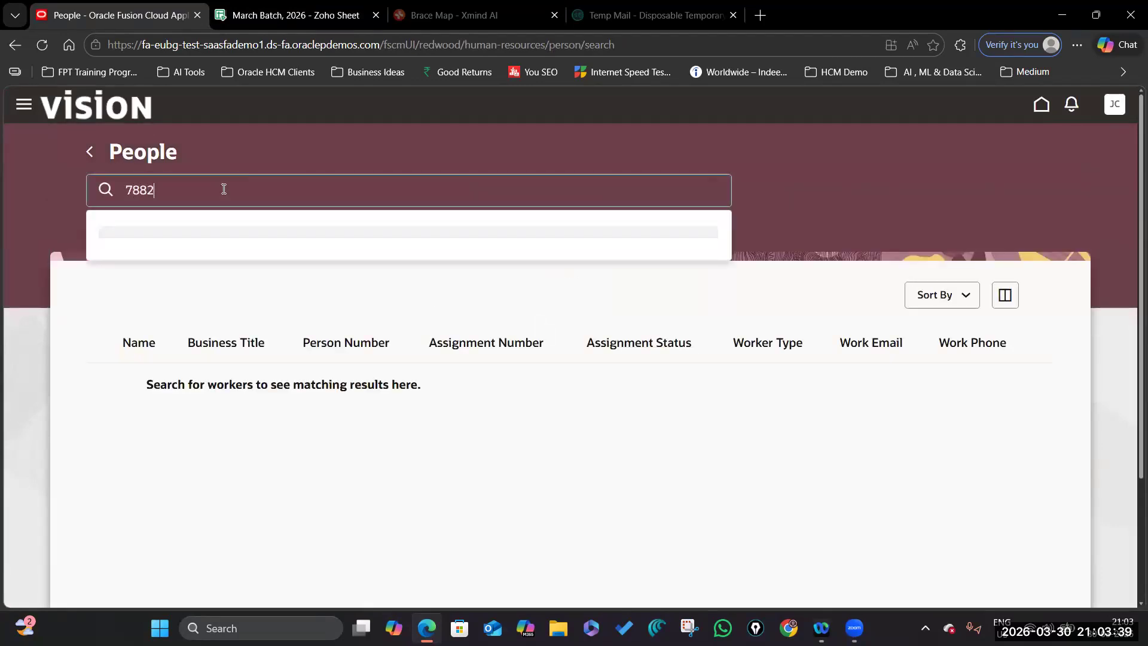
pyautogui.press('Return')
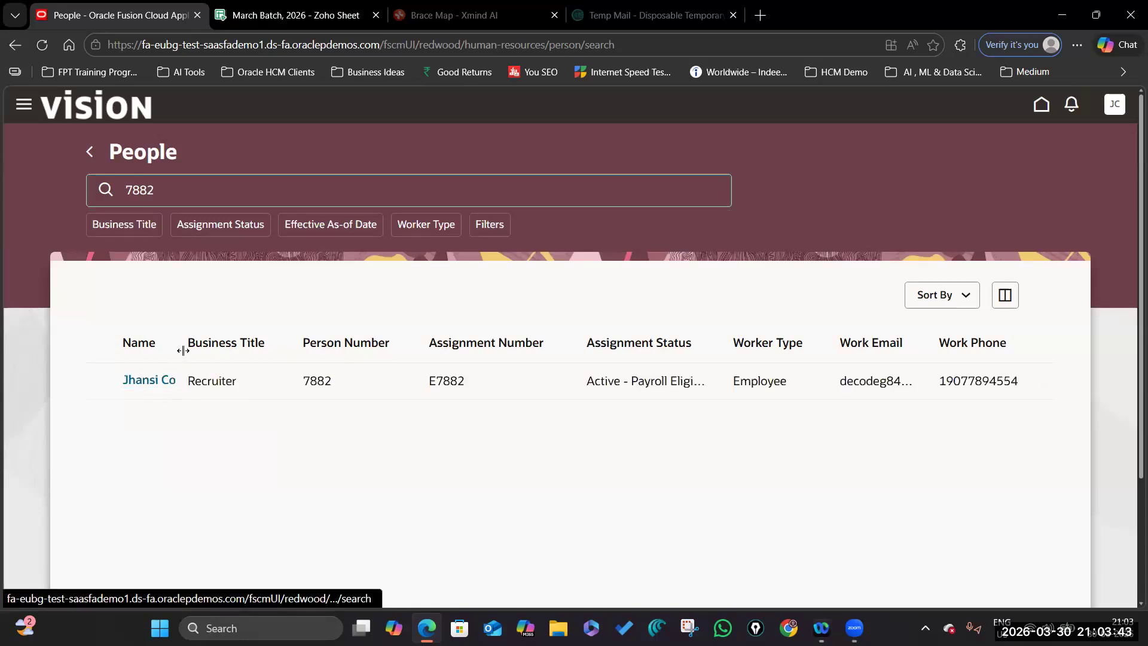
pyautogui.moveTo(180, 336); pyautogui.dragTo(216, 339)
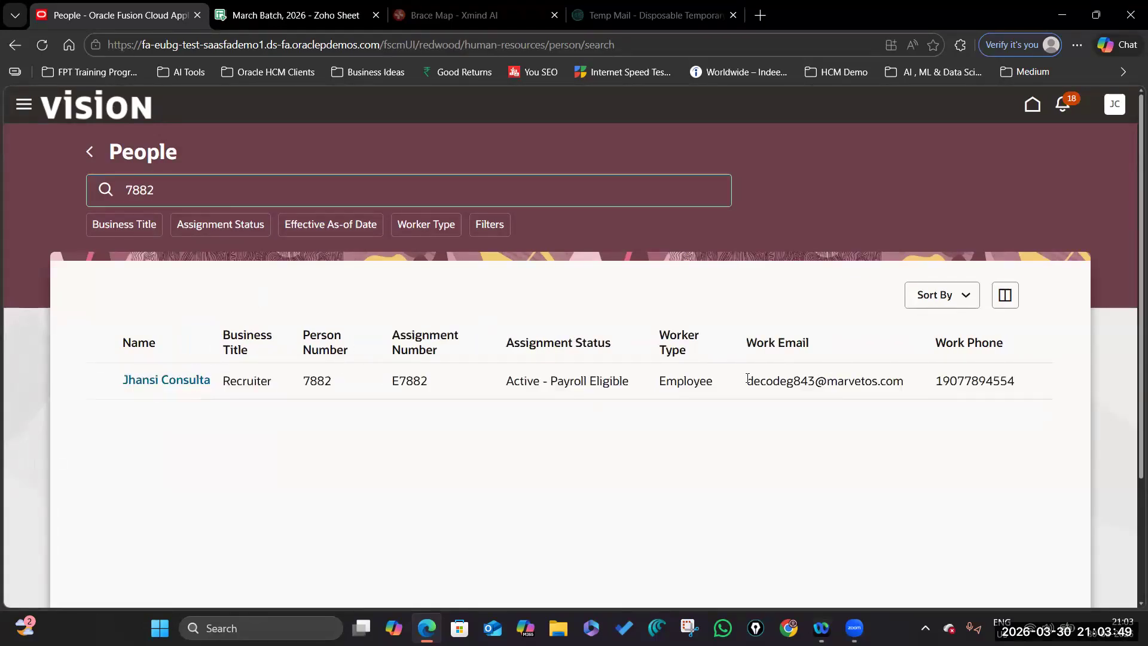
pyautogui.click(168, 382)
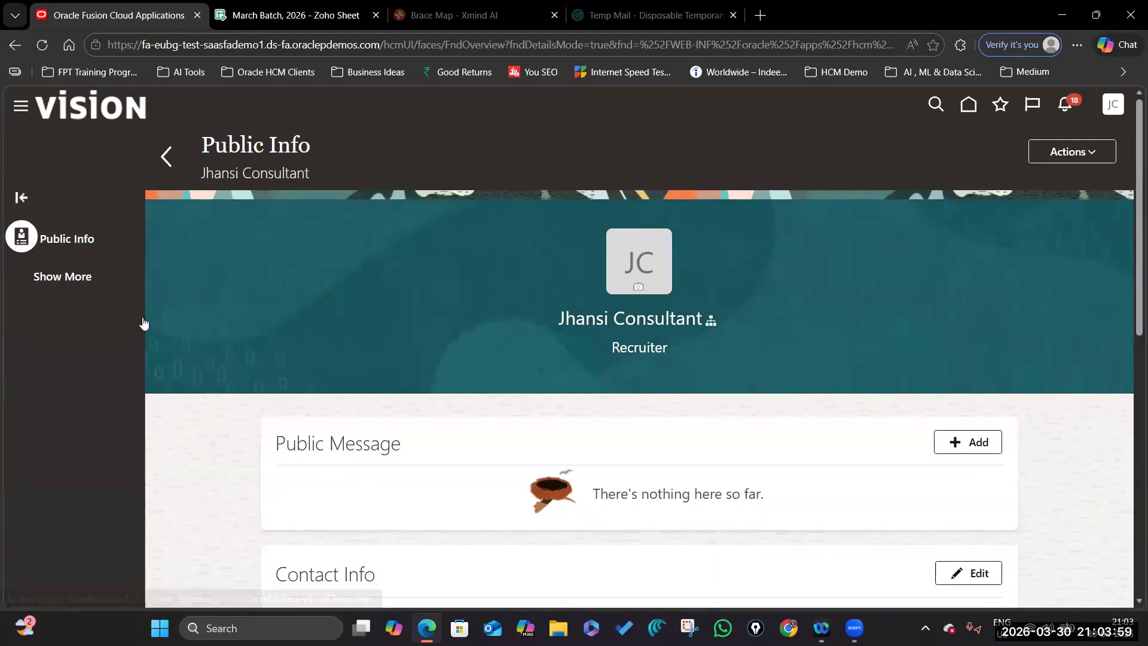
# Scroll through the worker's public and Recruiter employment details, then return to the People search results.
pyautogui.scroll(-10, 442, 467)
pyautogui.scroll(7, 439, 472)
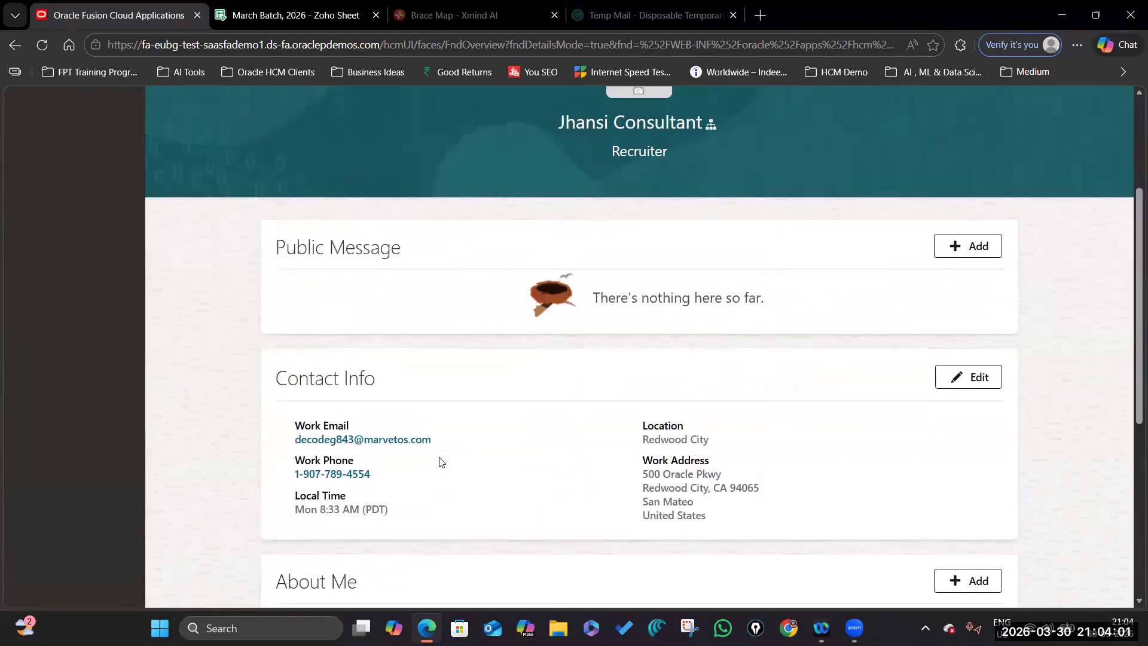
pyautogui.scroll(4, 440, 461)
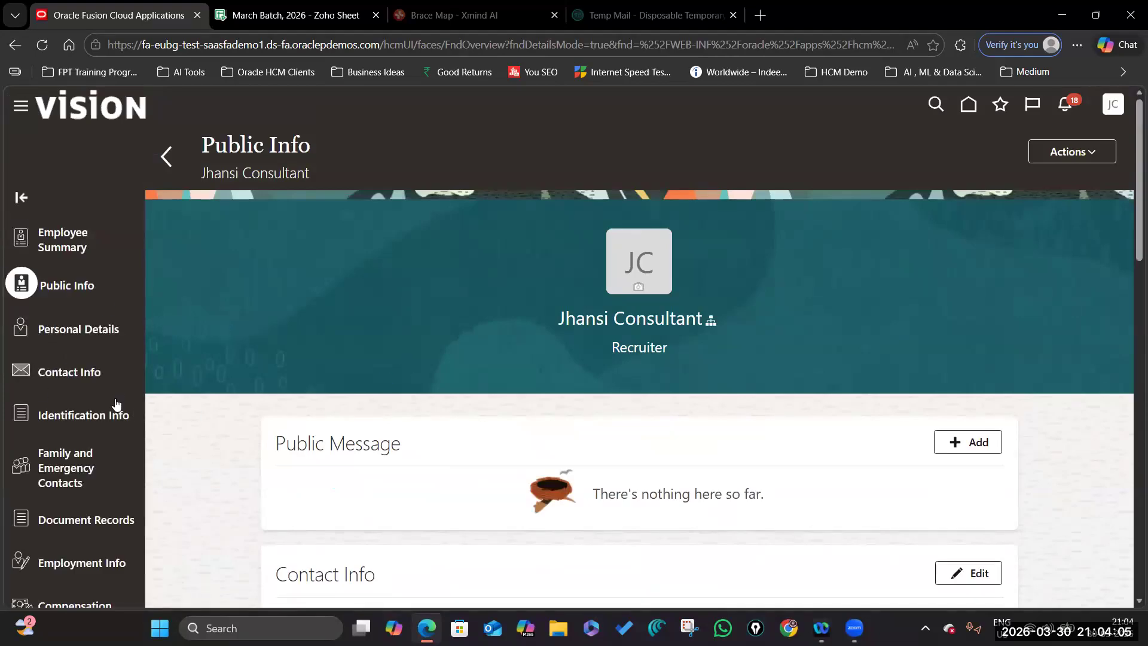
pyautogui.scroll(-7, 61, 410)
pyautogui.scroll(-6, 61, 413)
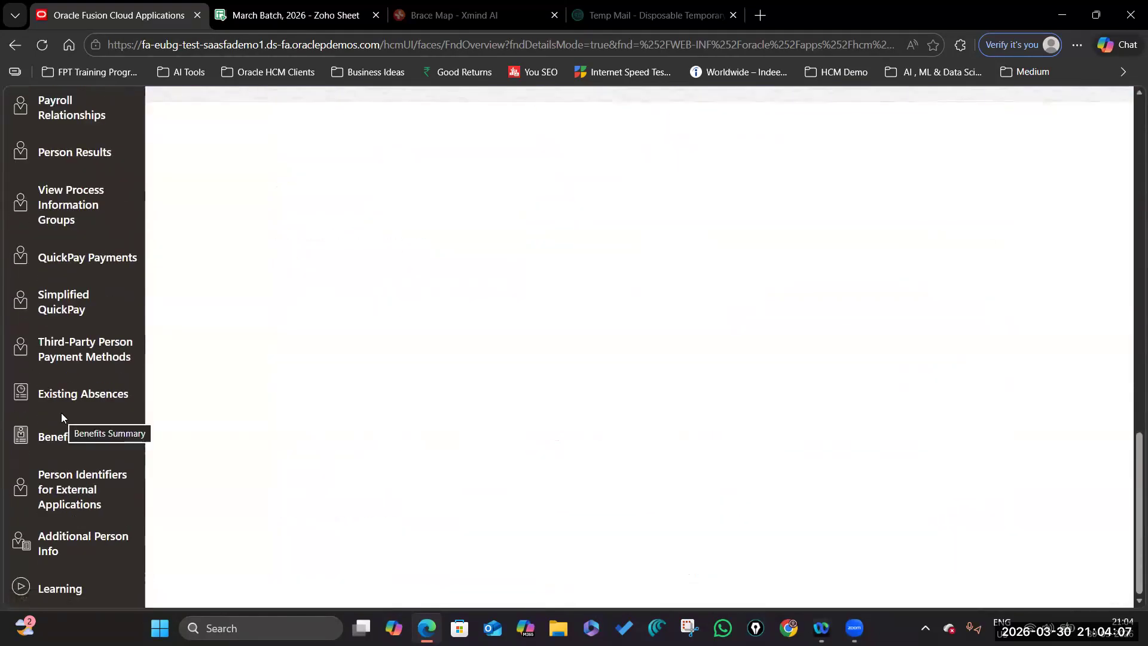
pyautogui.scroll(15, 61, 413)
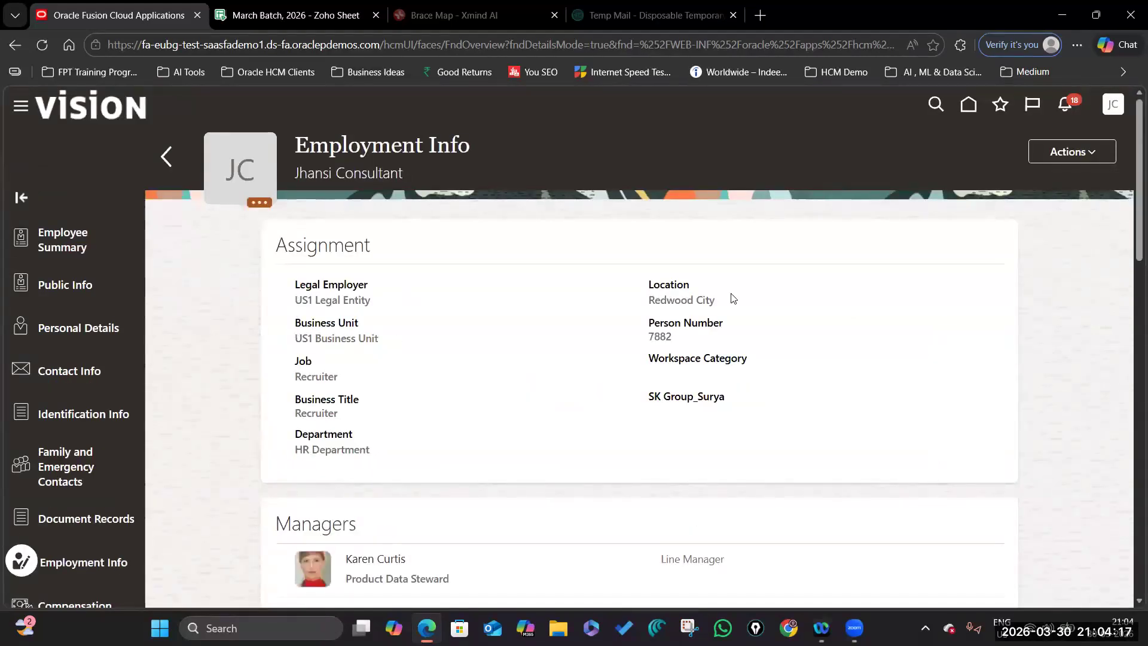
pyautogui.scroll(-10, 472, 472)
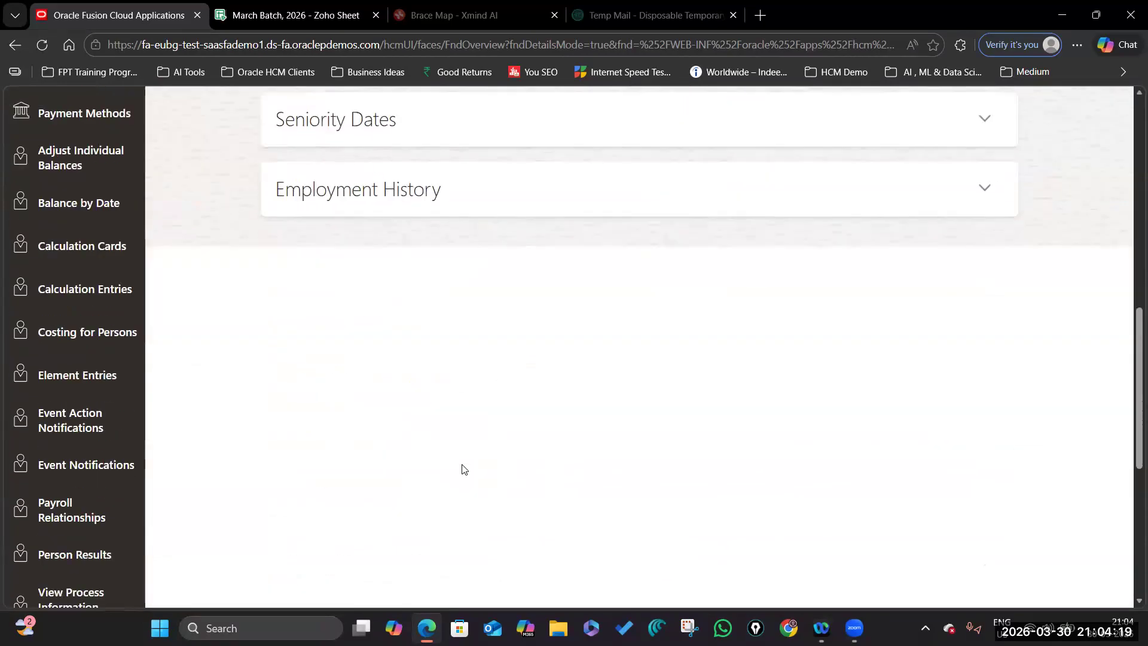
pyautogui.scroll(10, 462, 469)
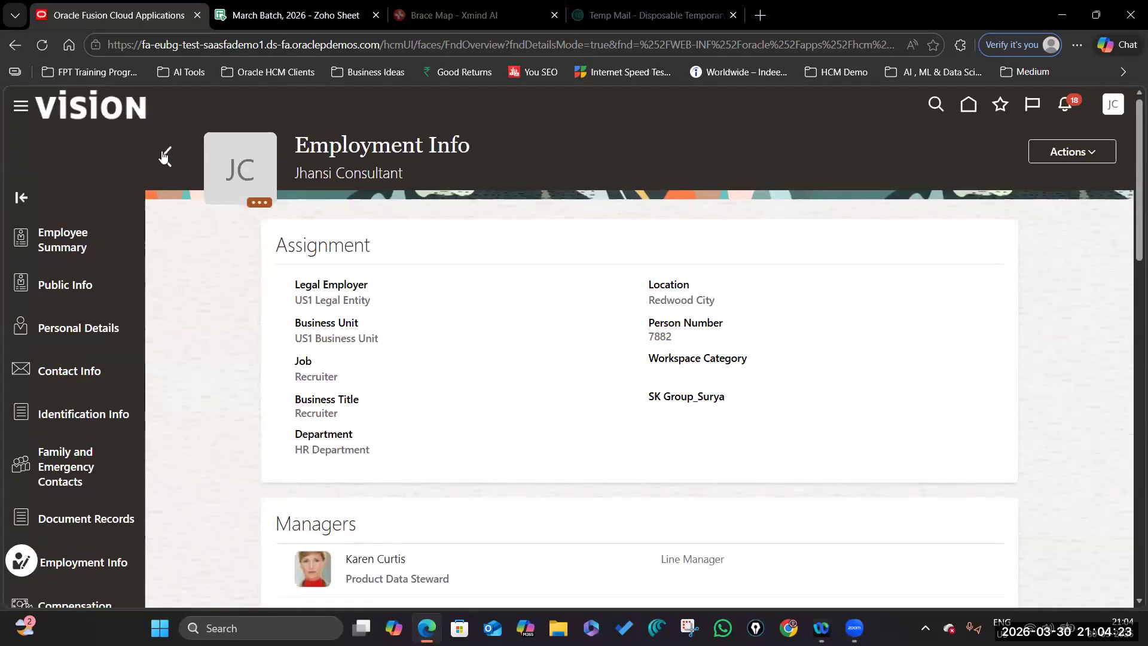
pyautogui.click(164, 156)
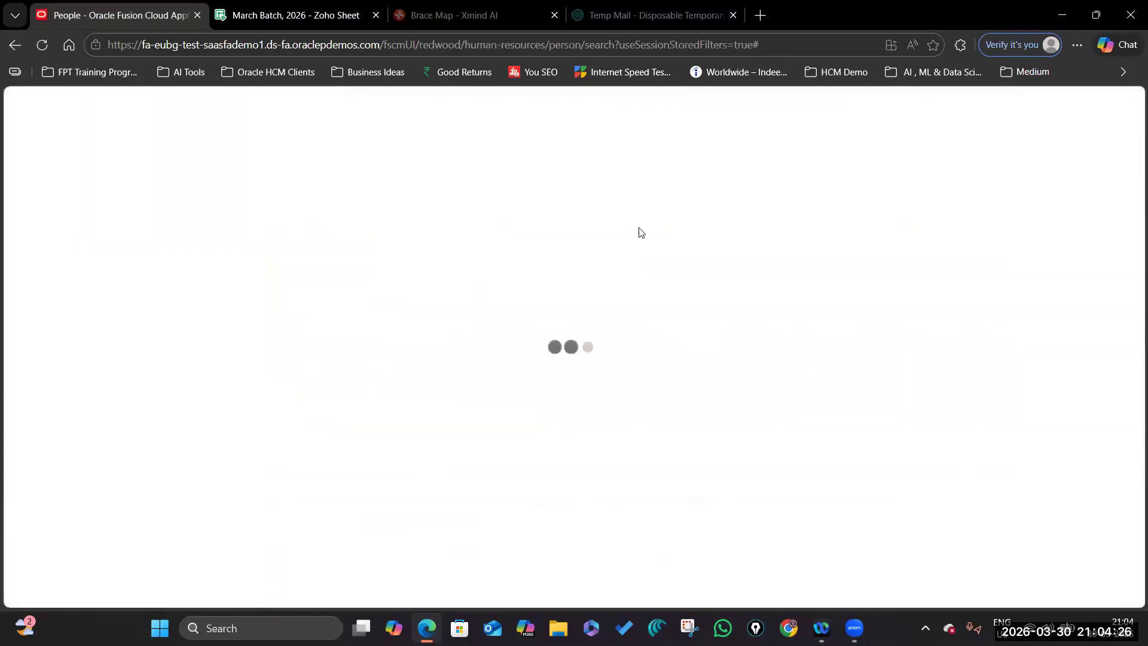